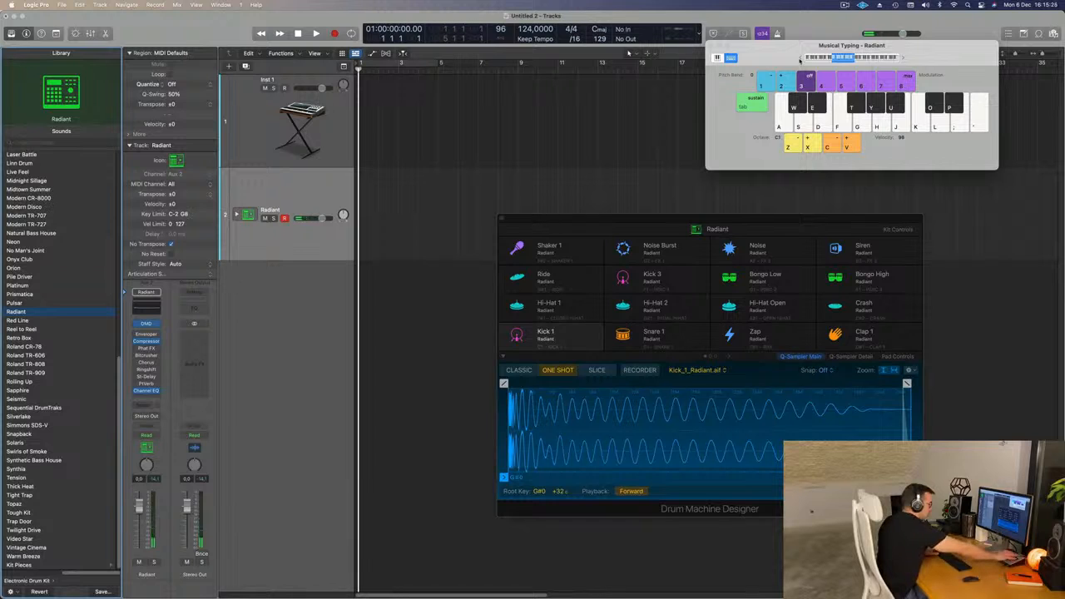
# Audition the kick sound and expand the Radiant drum kit track to look through its individual drum tracks.
pyautogui.press('a')
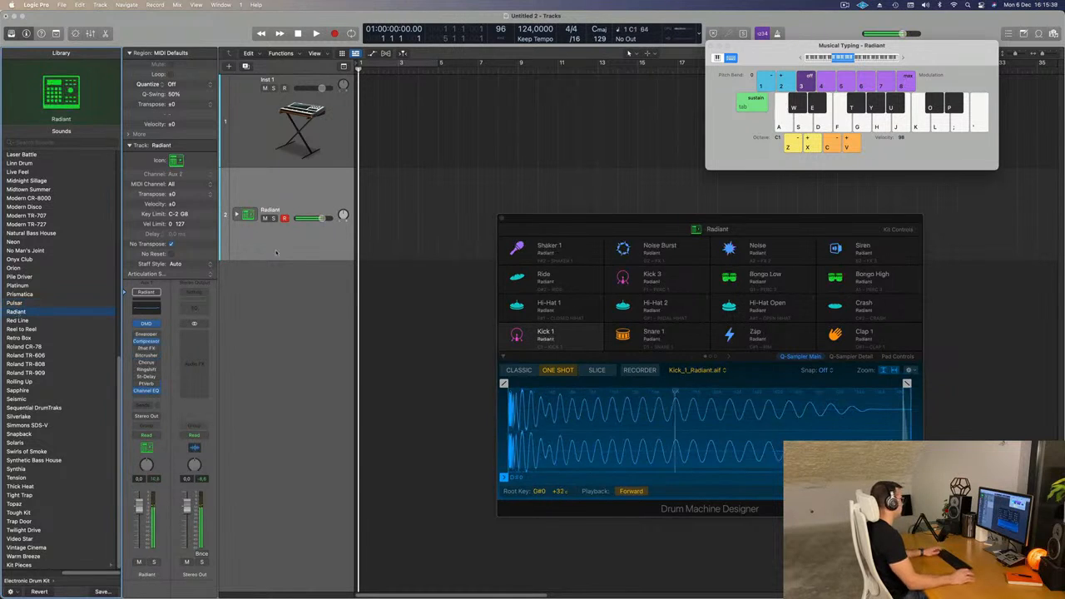
pyautogui.click(237, 215)
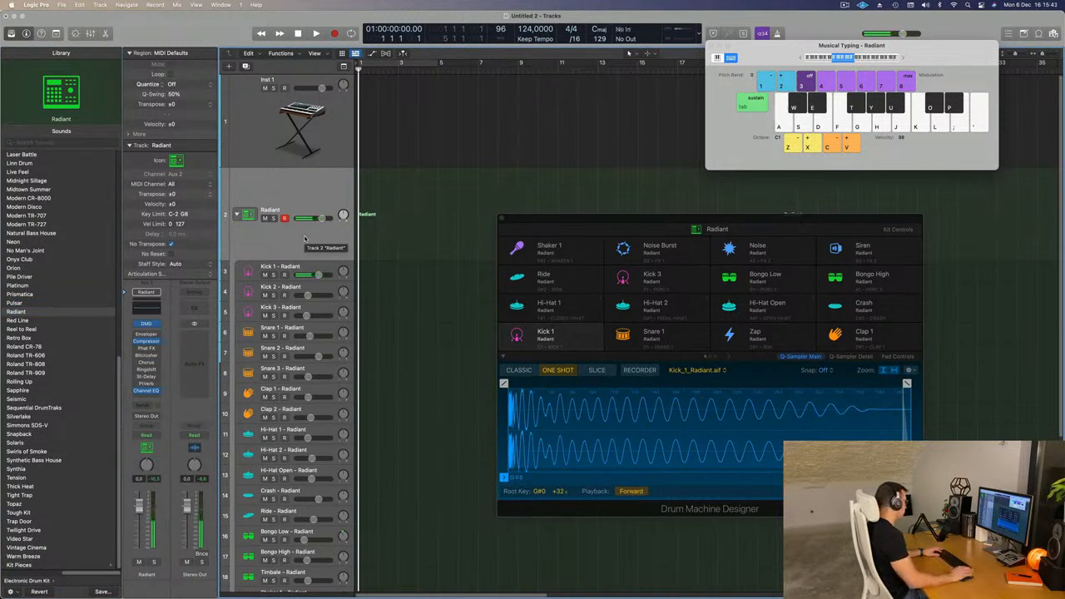
pyautogui.scroll(-5, 282, 395)
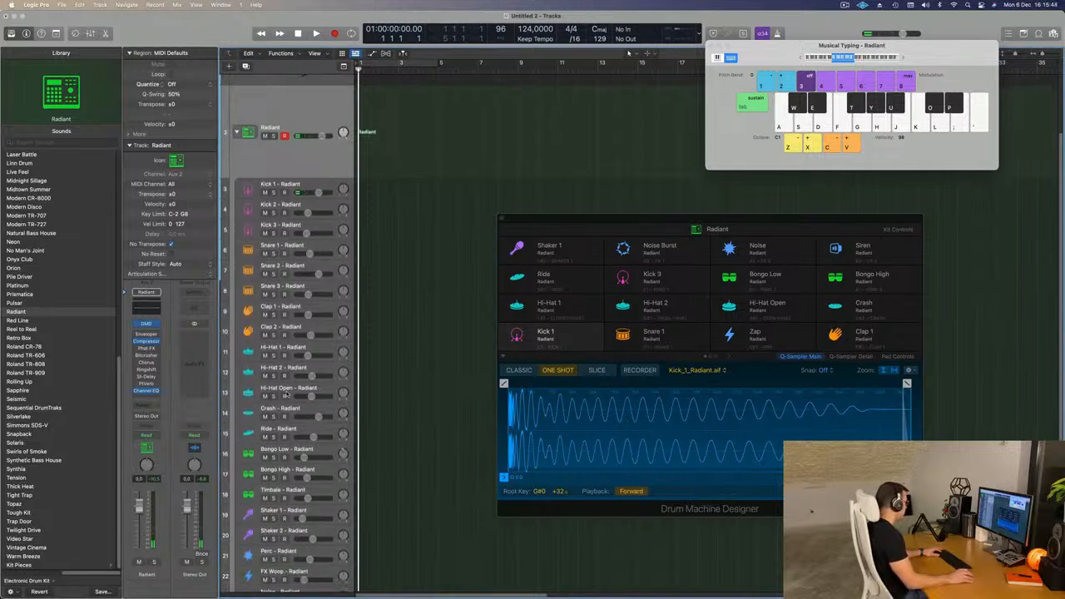
pyautogui.scroll(4, 287, 391)
# Record a pattern of four kick hits on the Radiant track with Musical Typing.
pyautogui.press('a')
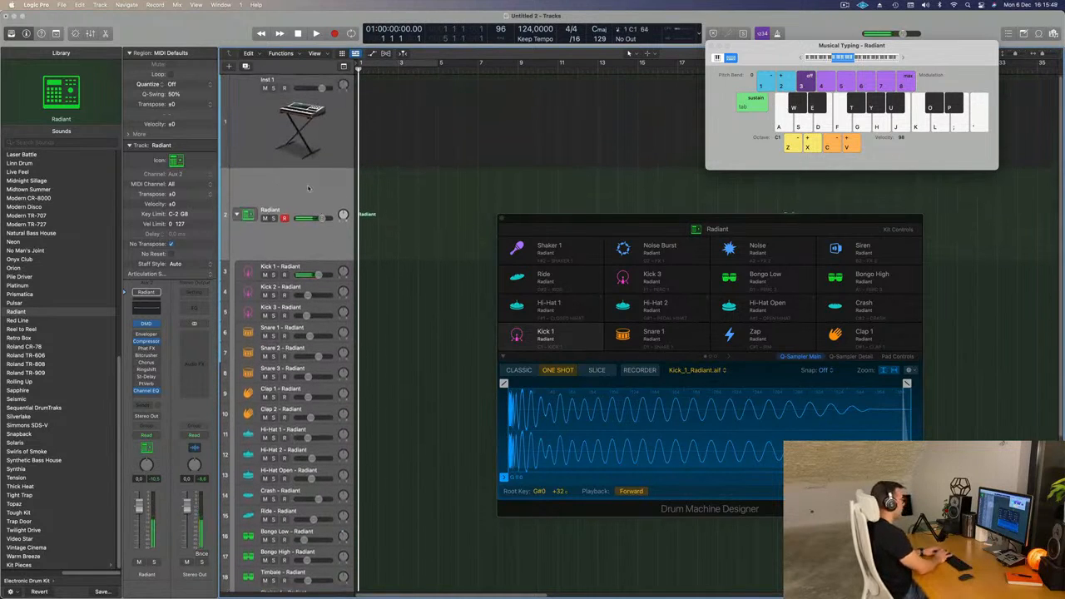
pyautogui.press('r')
pyautogui.press('a')
pyautogui.press('a')
pyautogui.press('a')
pyautogui.press('a')
pyautogui.press('space')
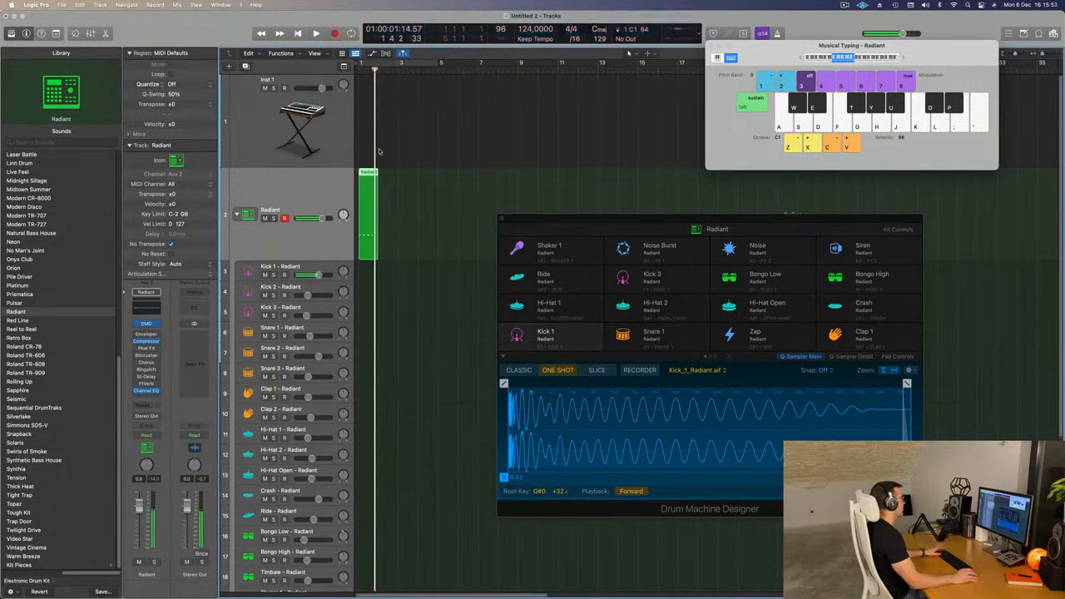
# Open the recorded Radiant region in the Piano Roll and quantize its four kick notes to 1/16 Note.
pyautogui.doubleClick(370, 175)
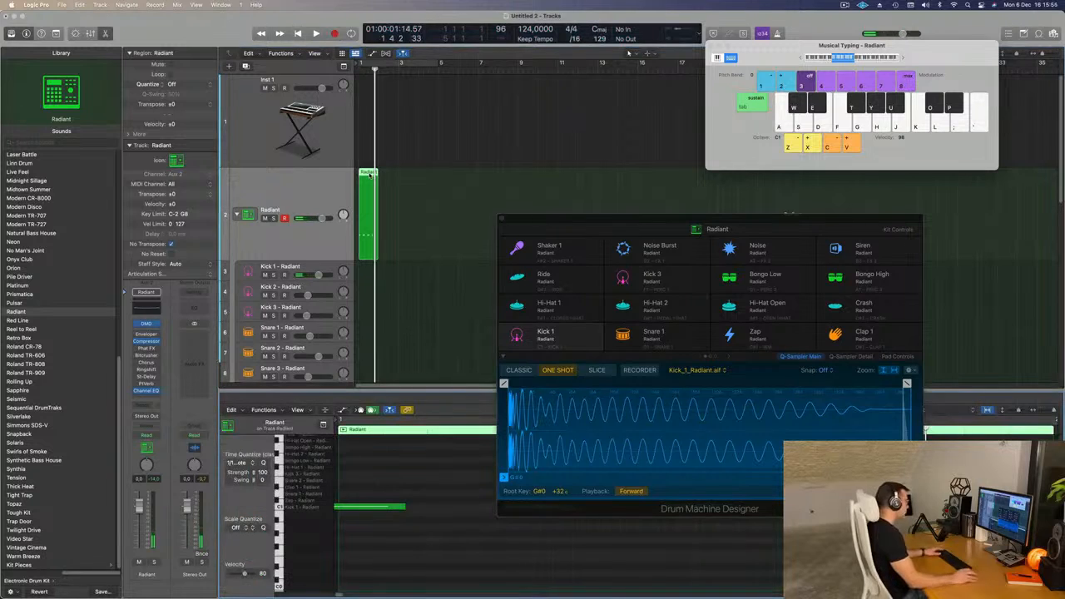
pyautogui.moveTo(638, 220); pyautogui.dragTo(872, 14)
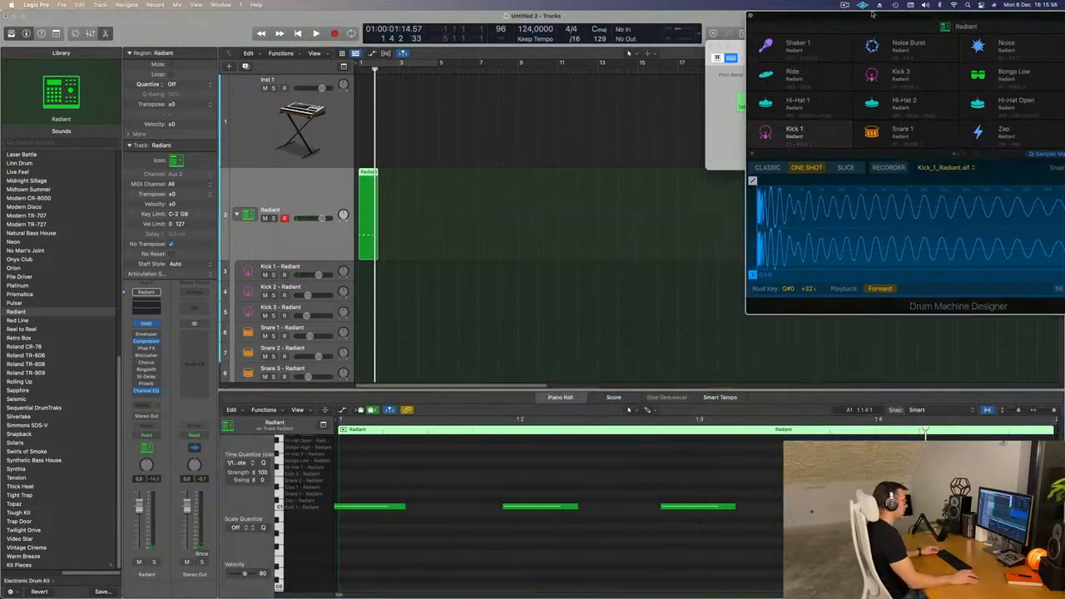
pyautogui.scroll(-2, 504, 530)
pyautogui.click(508, 506)
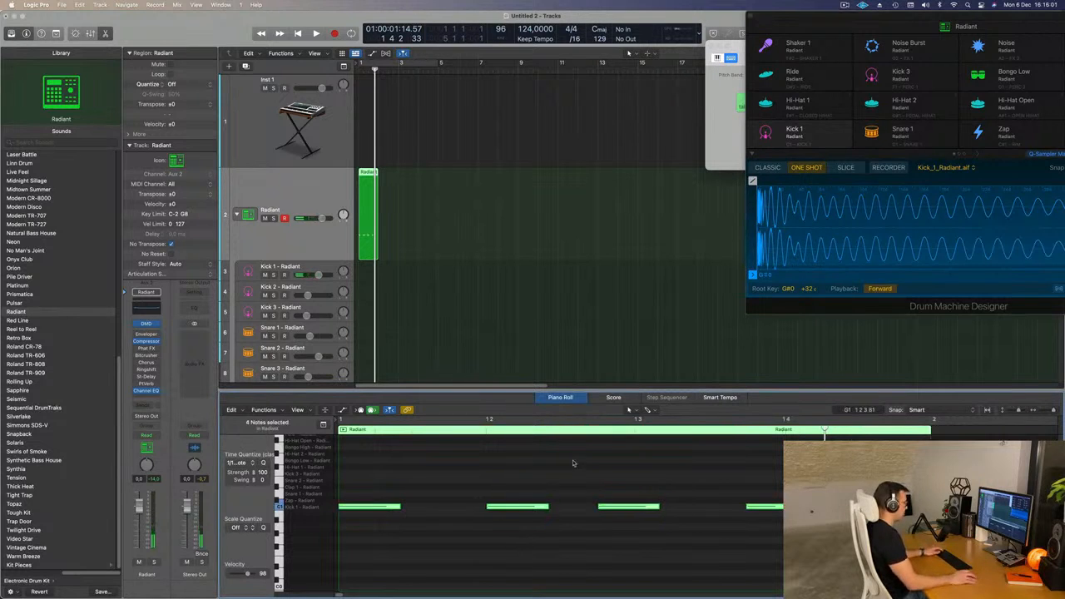
pyautogui.moveTo(672, 556); pyautogui.dragTo(679, 561)
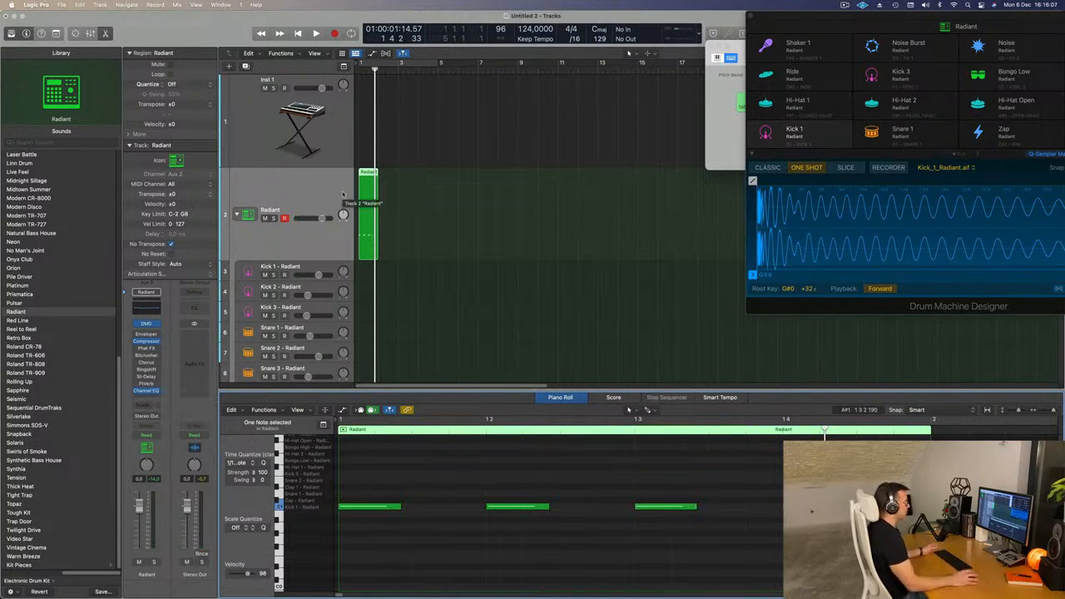
# Repeat the one-bar kick region three times to fill bars 1 to 4 and play it back in a four-bar cycle.
pyautogui.moveTo(796, 18); pyautogui.dragTo(633, 19)
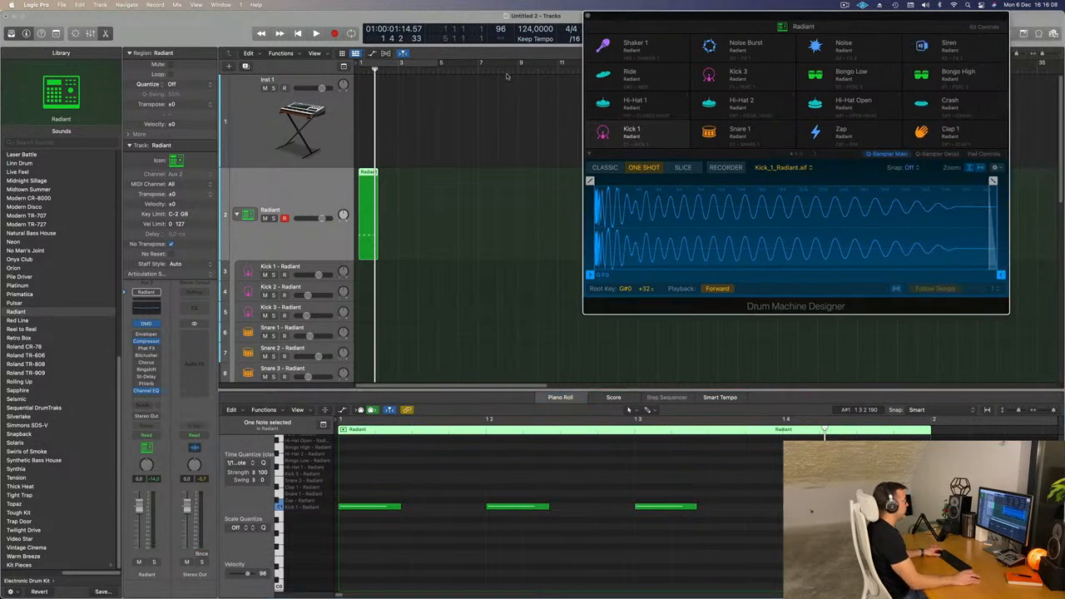
pyautogui.click(393, 64)
pyautogui.moveTo(394, 182); pyautogui.dragTo(343, 213)
pyautogui.press('super+r')
pyautogui.press('super+r')
pyautogui.press('super+r')
pyautogui.press('space')
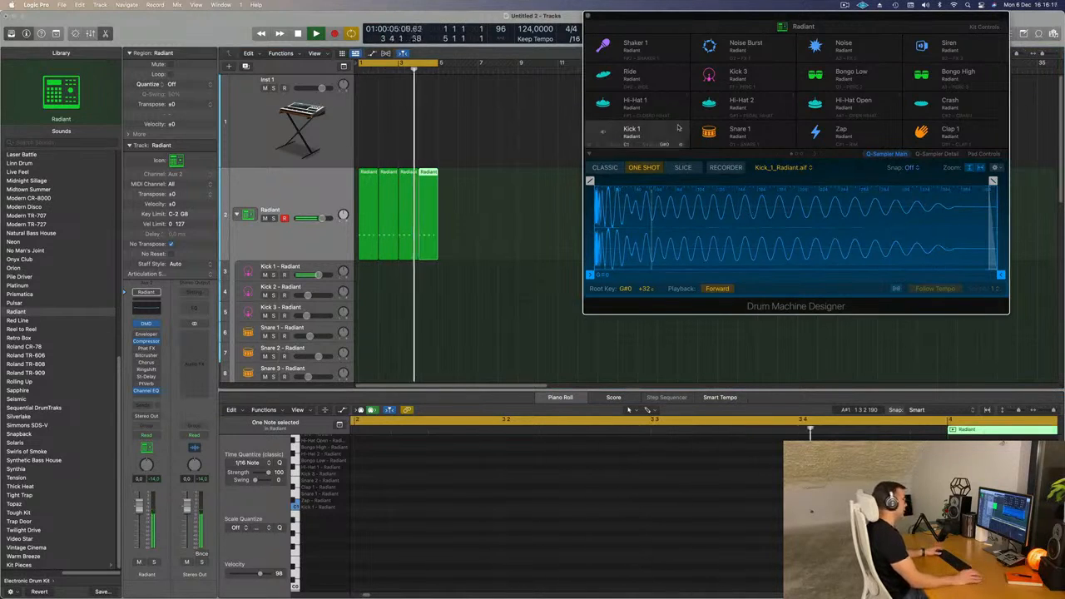
# Move the four kick regions from the main Radiant track to the Kick 1 track.
pyautogui.press('space')
pyautogui.moveTo(468, 216); pyautogui.dragTo(373, 277)
pyautogui.press('space')
# Transpose the kick notes in the first region down eight semitones and listen to the result.
pyautogui.moveTo(378, 484); pyautogui.dragTo(1018, 547)
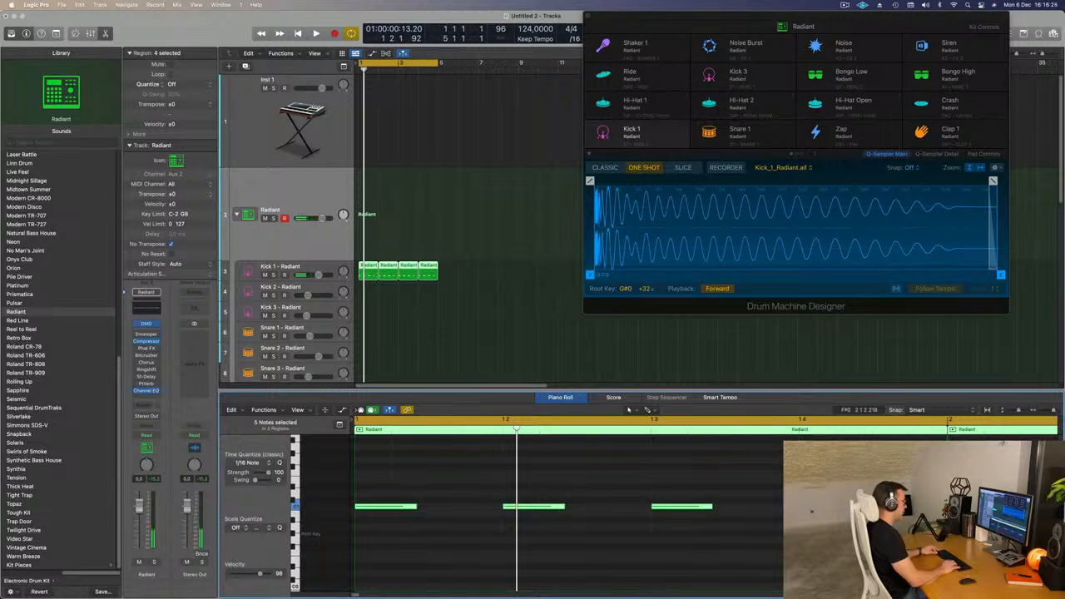
pyautogui.hotkey('alt', 'Down')
pyautogui.hotkey('alt', 'Down')
pyautogui.hotkey('alt', 'Down')
pyautogui.hotkey('alt', 'Down')
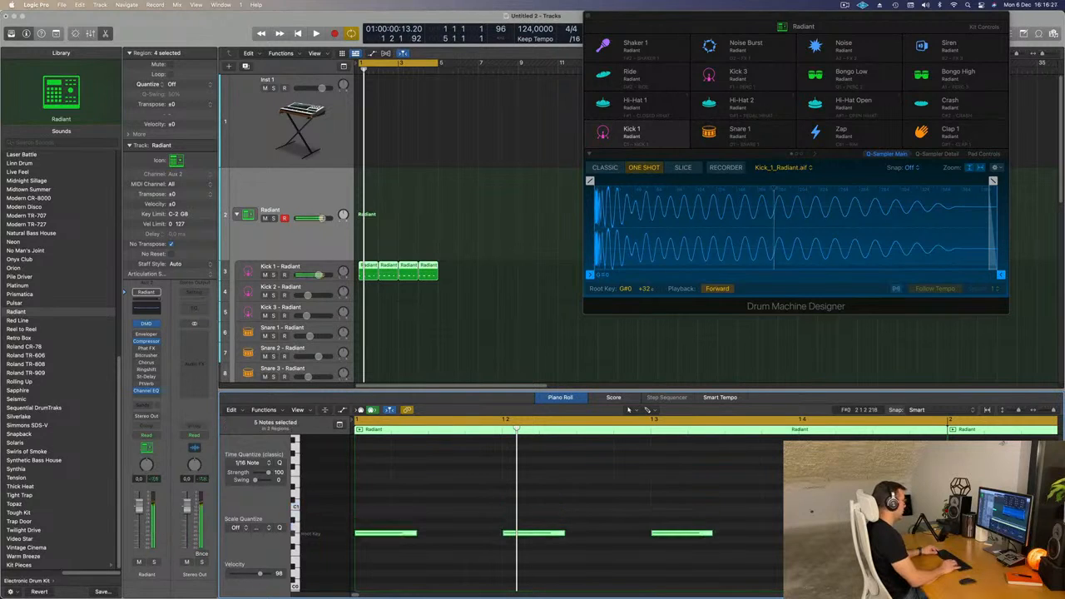
pyautogui.hotkey('alt', 'Down')
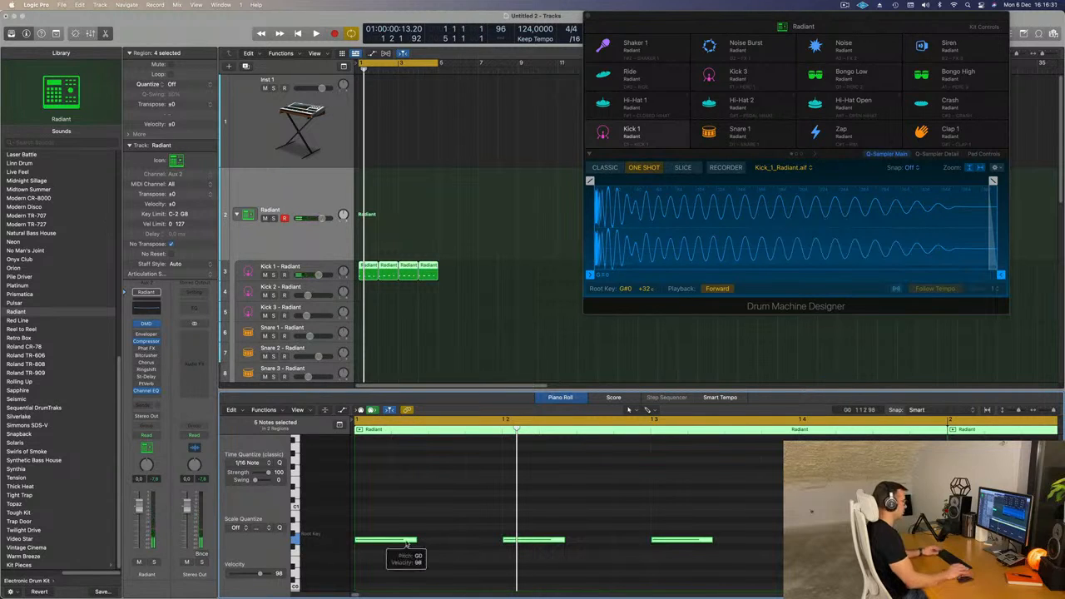
pyautogui.hotkey('alt', 'Down')
pyautogui.hotkey('alt', 'Down')
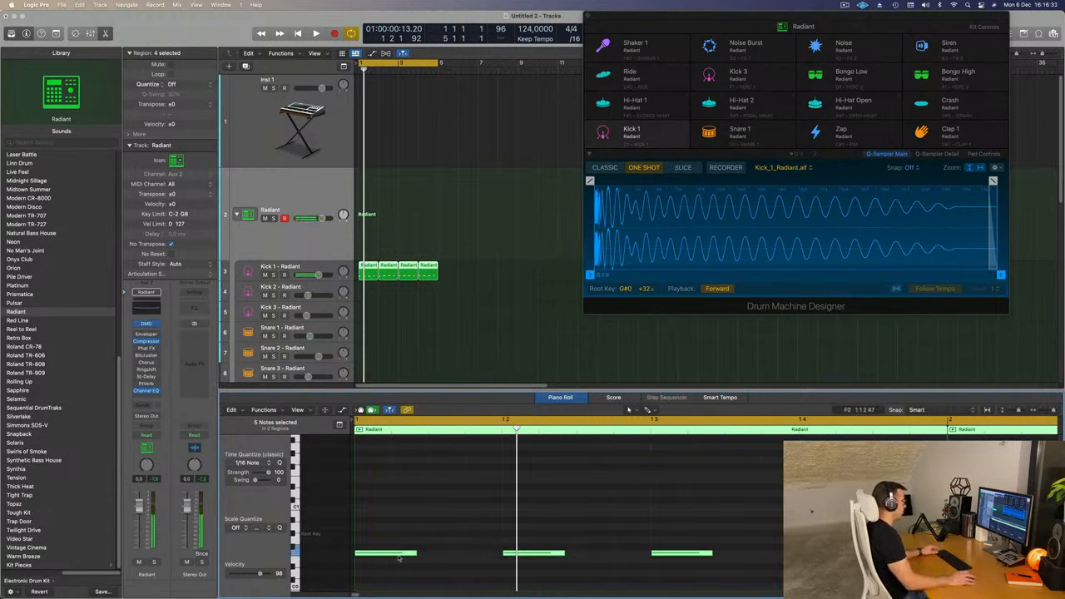
pyautogui.hotkey('alt', 'Down')
pyautogui.press('space')
pyautogui.press('space')
pyautogui.press('space')
# Replace the last three regions on the Kick 1 track with repeats of the transposed first region.
pyautogui.click(440, 267)
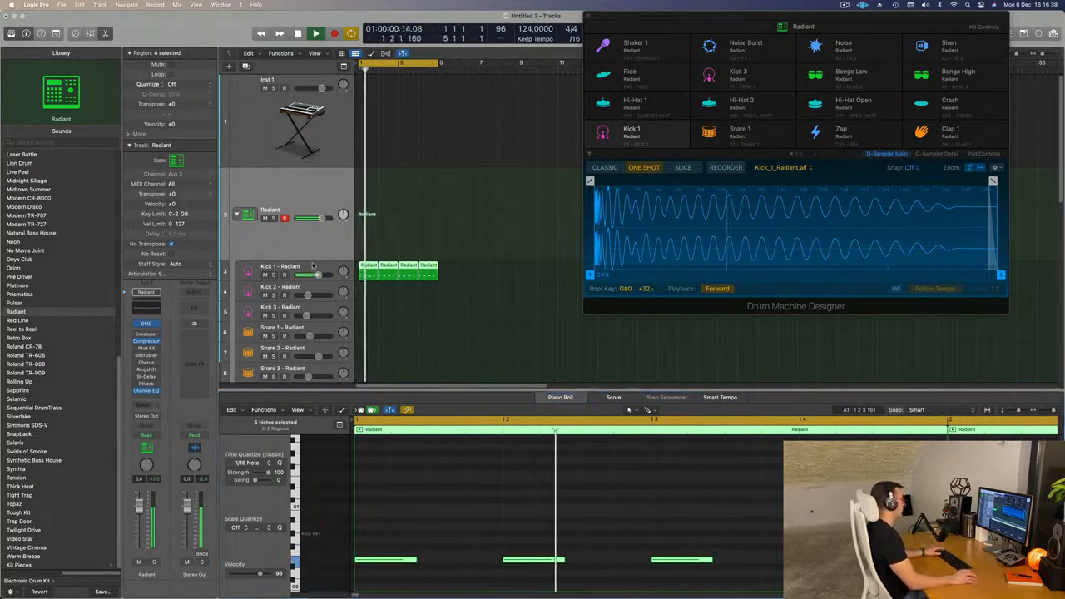
pyautogui.scroll(1, 444, 267)
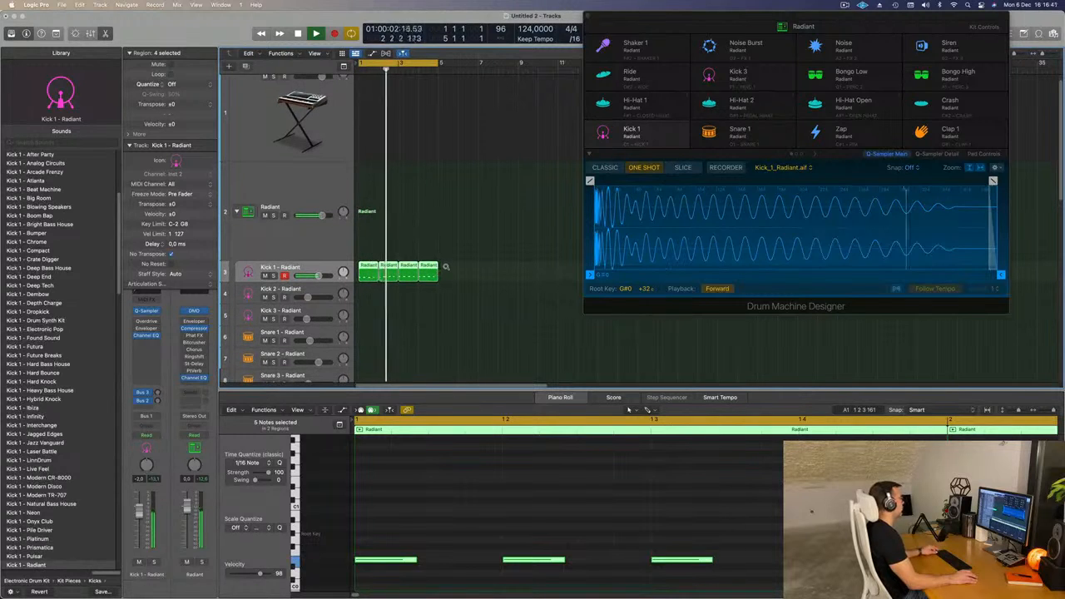
pyautogui.moveTo(464, 278); pyautogui.dragTo(361, 275)
pyautogui.press('Delete')
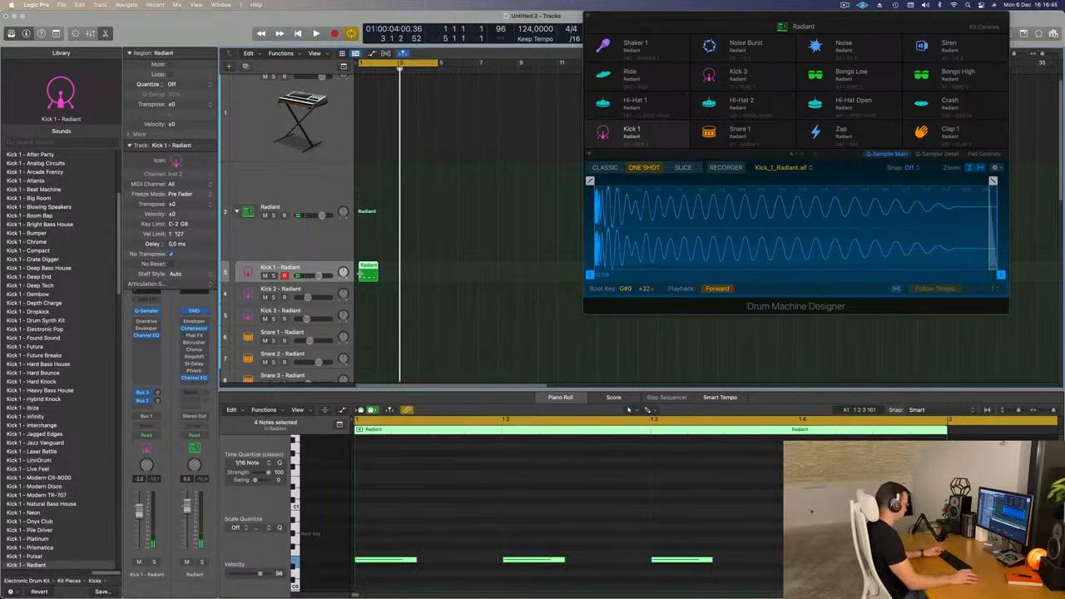
pyautogui.press('super+r')
pyautogui.press('super+r')
pyautogui.click(330, 269)
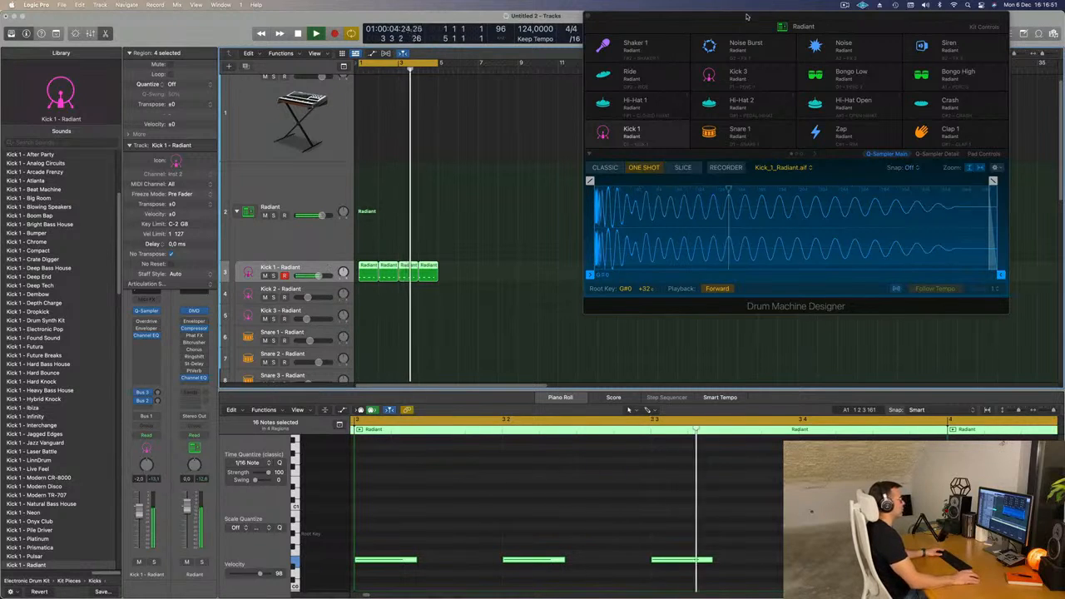
# Play the kick loop and open the Kick 1 track's Quick Sampler instrument in its own window.
pyautogui.moveTo(746, 17); pyautogui.dragTo(634, 37)
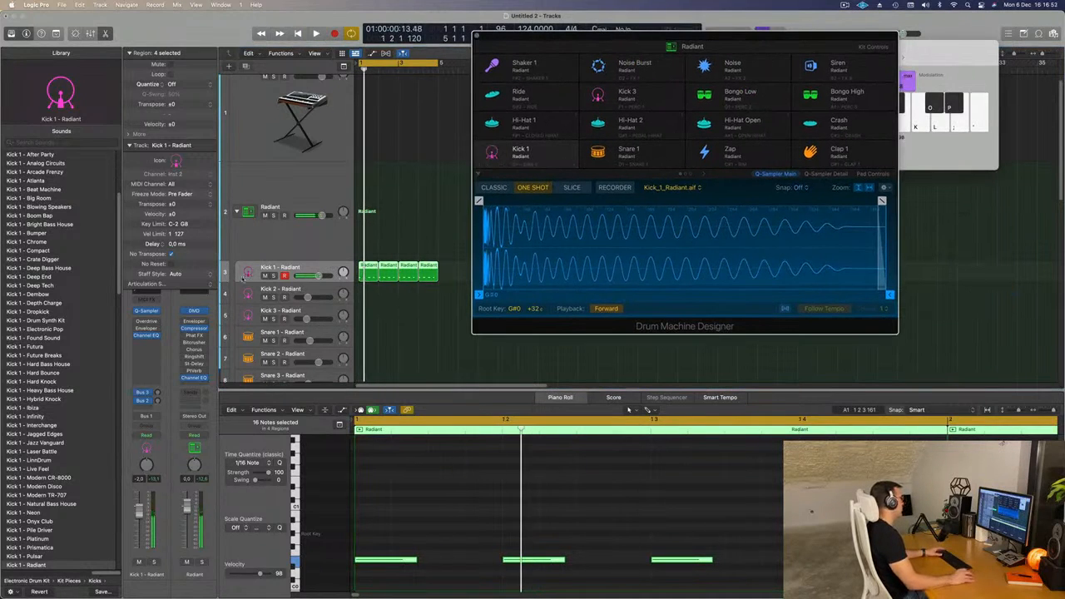
pyautogui.press('space')
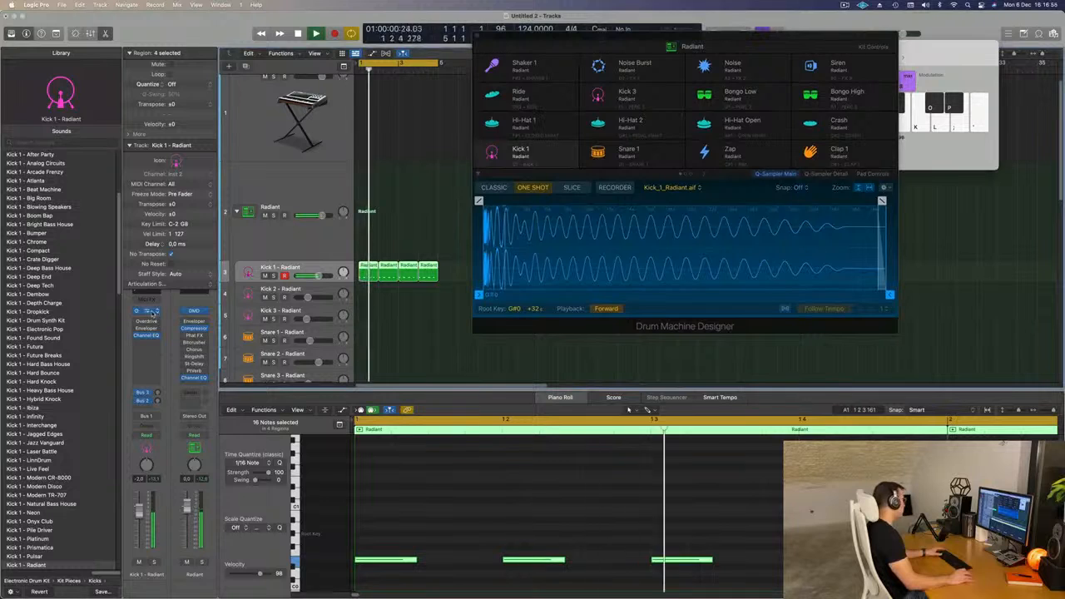
pyautogui.click(149, 311)
pyautogui.moveTo(572, 145); pyautogui.dragTo(650, 126)
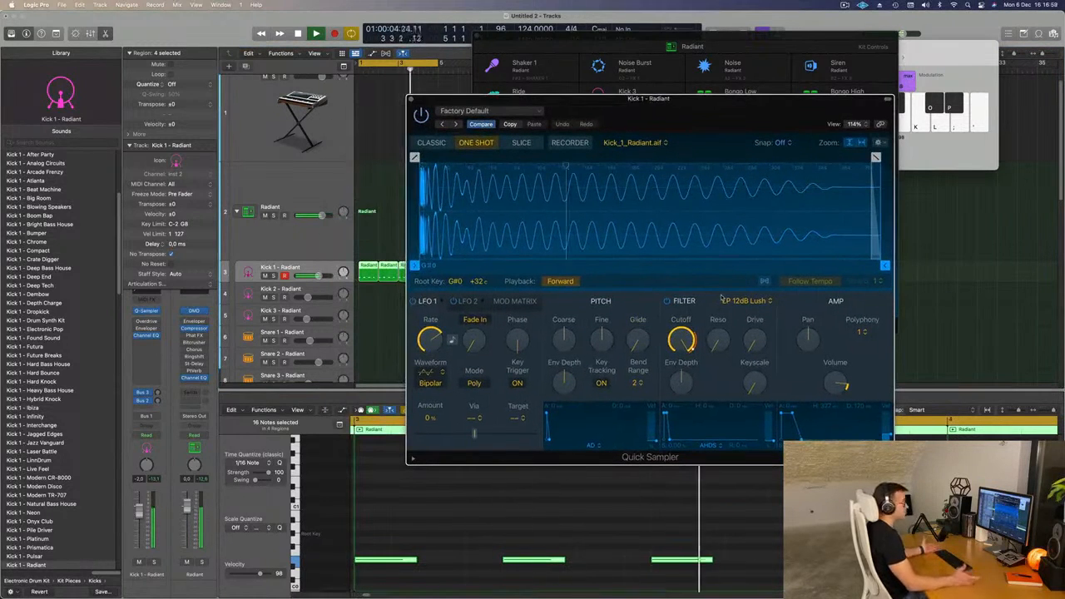
# Try a lower filter cutoff of about 71% on the kick sampler and add a little filter drive.
pyautogui.moveTo(680, 345); pyautogui.dragTo(680, 361)
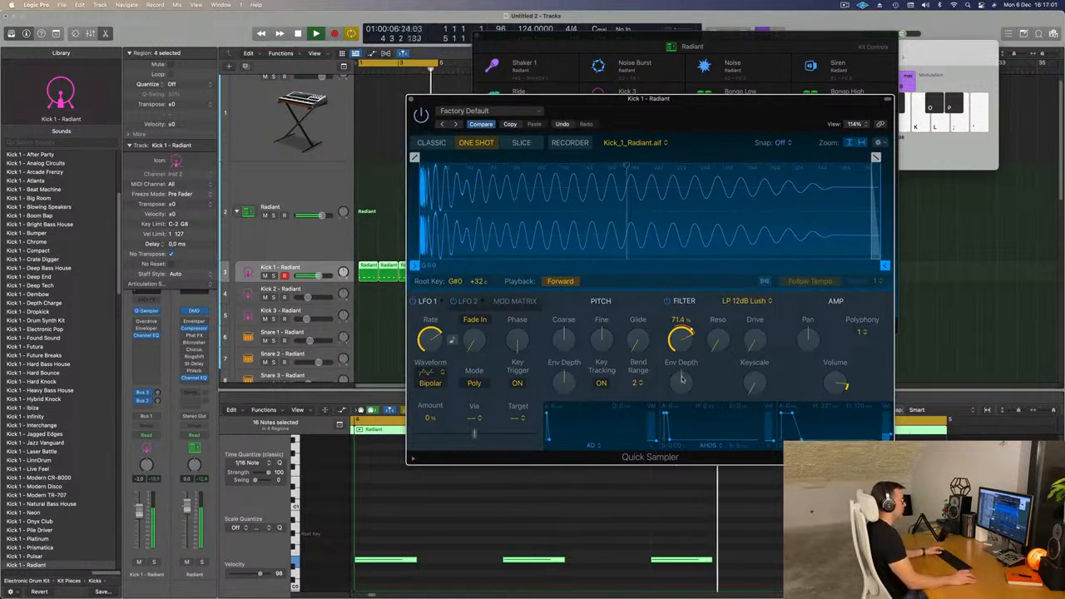
pyautogui.moveTo(754, 339); pyautogui.dragTo(752, 332)
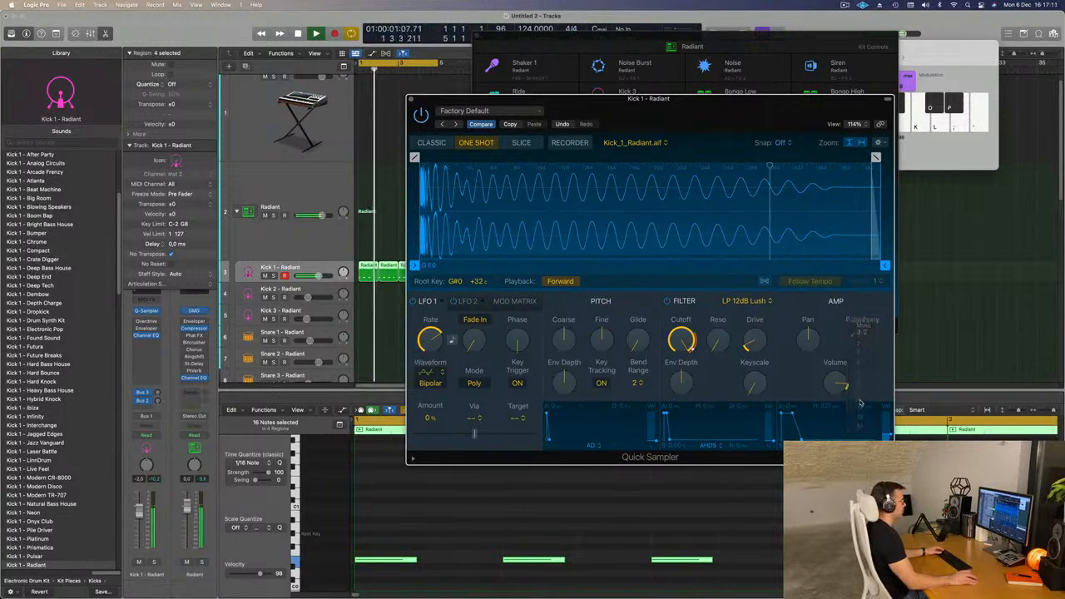
# Set the kick sampler's polyphony to Mono and try out its coarse and fine pitch controls.
pyautogui.click(849, 333)
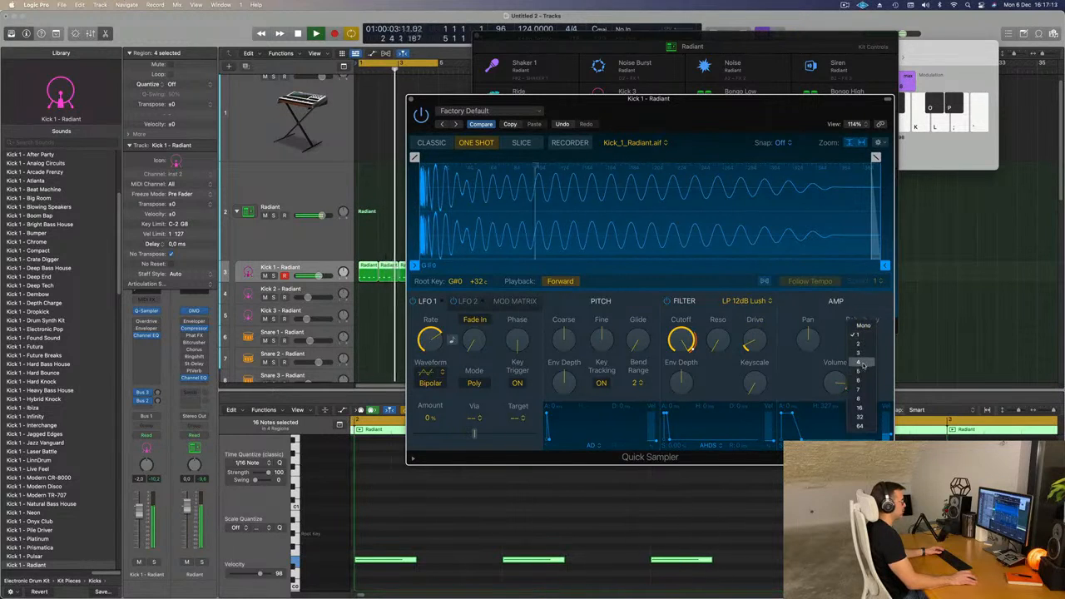
pyautogui.click(839, 334)
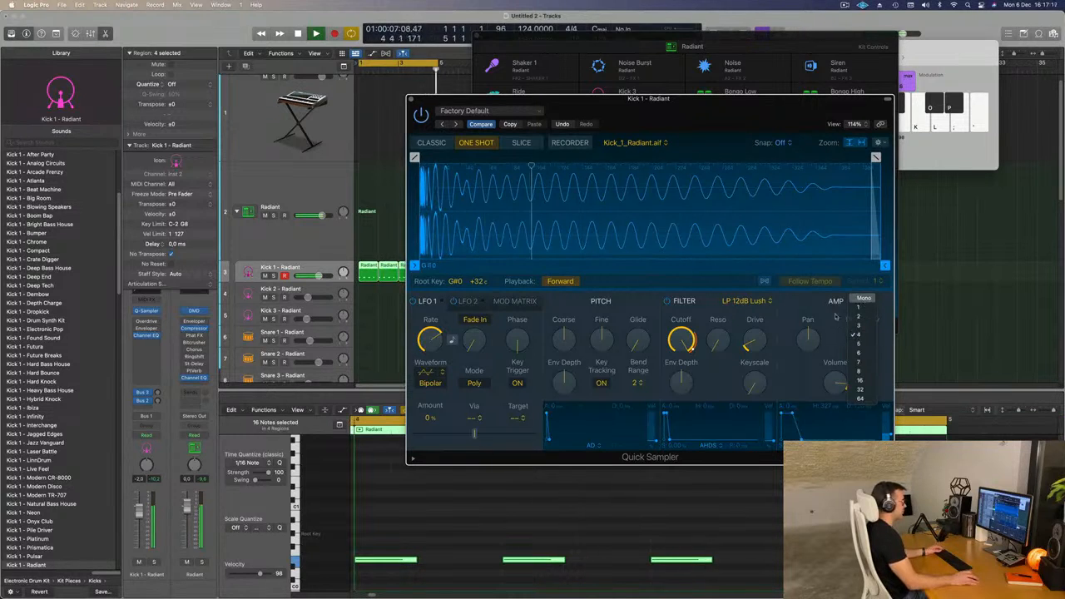
pyautogui.click(854, 299)
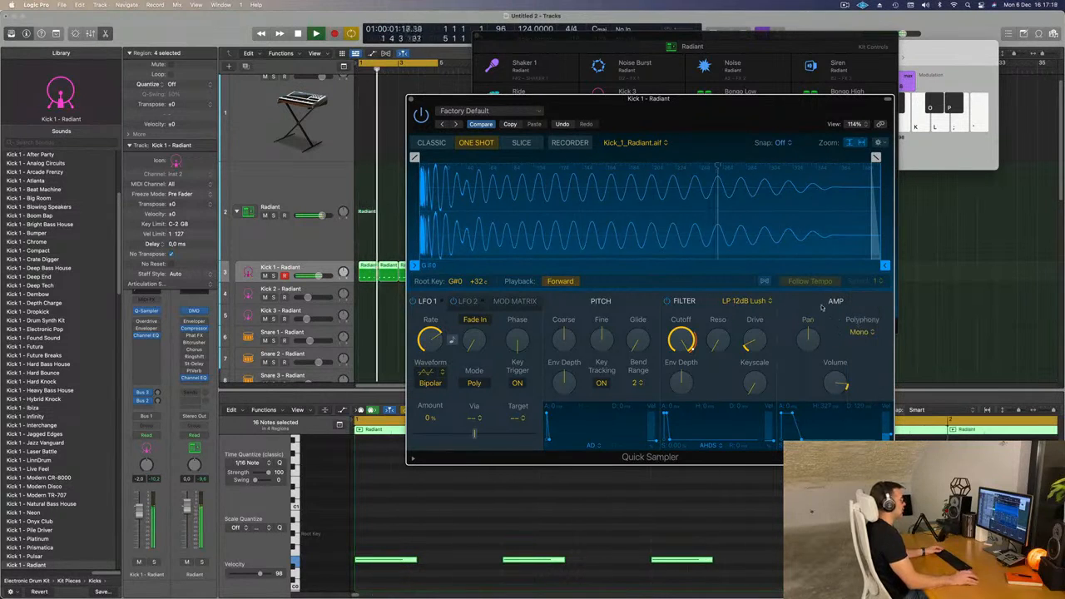
pyautogui.moveTo(590, 286); pyautogui.dragTo(599, 265)
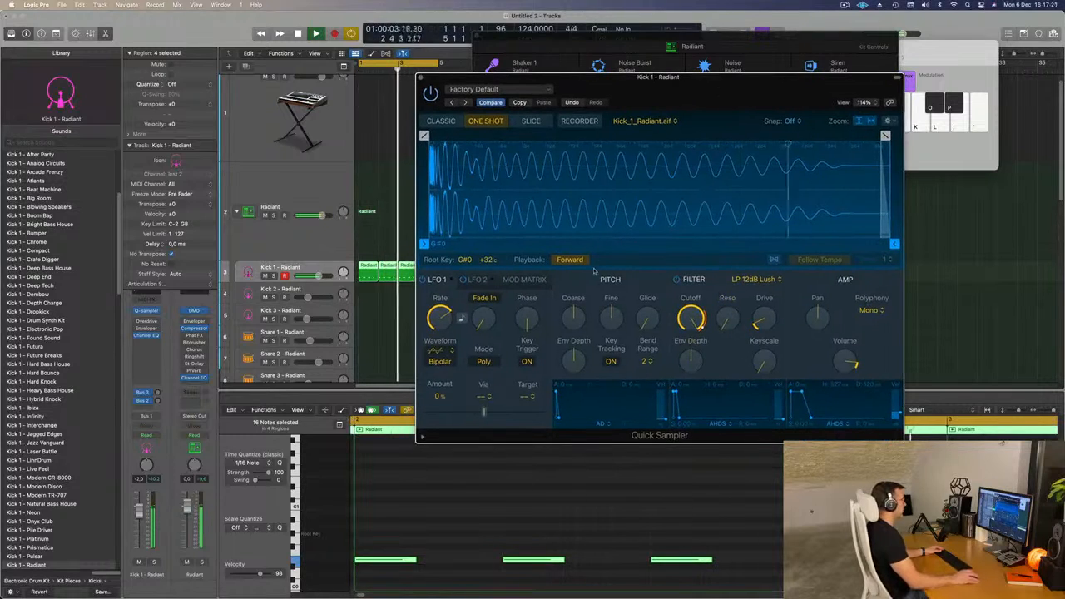
pyautogui.moveTo(574, 317); pyautogui.dragTo(612, 316)
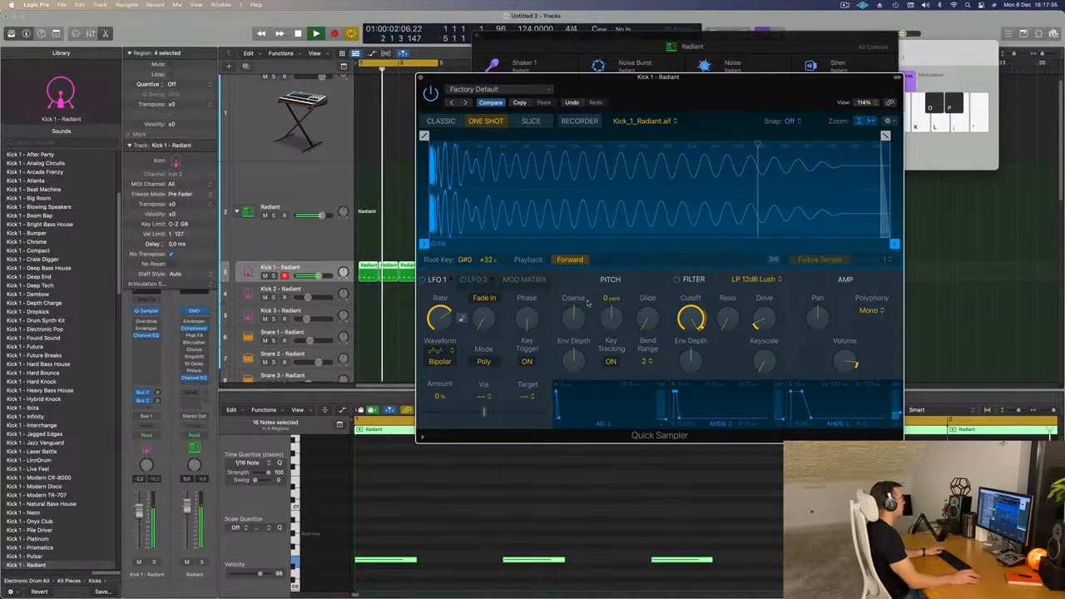
# Move the Quick Sampler window aside and close the Drum Machine Designer window to clear the arrangement.
pyautogui.click(386, 330)
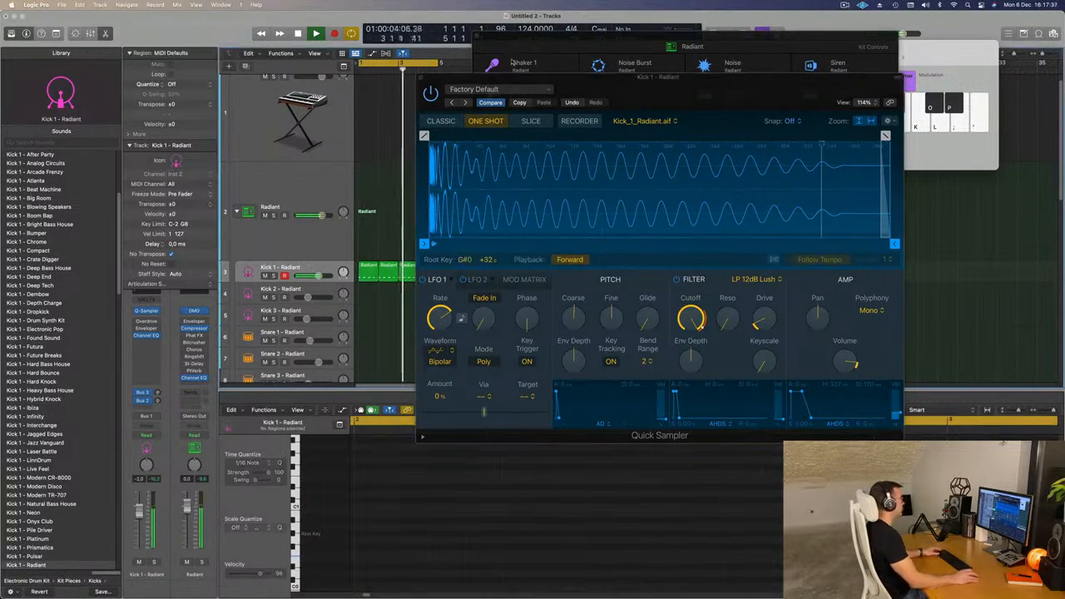
pyautogui.moveTo(466, 78); pyautogui.dragTo(1004, 71)
pyautogui.click(473, 358)
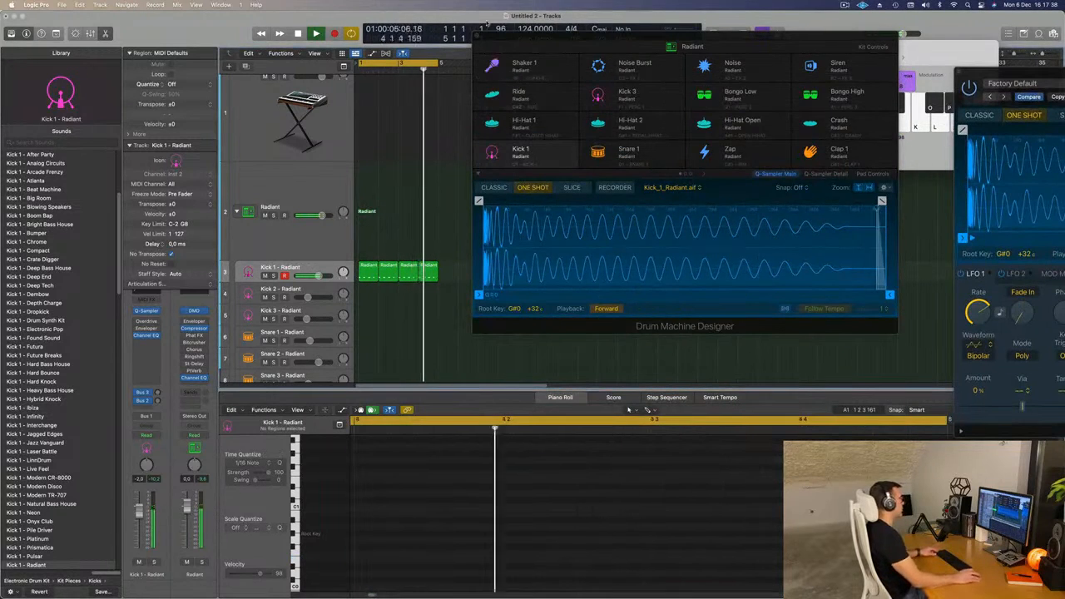
pyautogui.click(497, 329)
pyautogui.press('super+w')
# Copy the first Kick 1 region onto the Hi-Hat 1 track and shift its four notes to the off-beats.
pyautogui.press('super+Right')
pyautogui.press('super+Right')
pyautogui.press('super+Right')
pyautogui.press('super+Right')
pyautogui.press('super+Right')
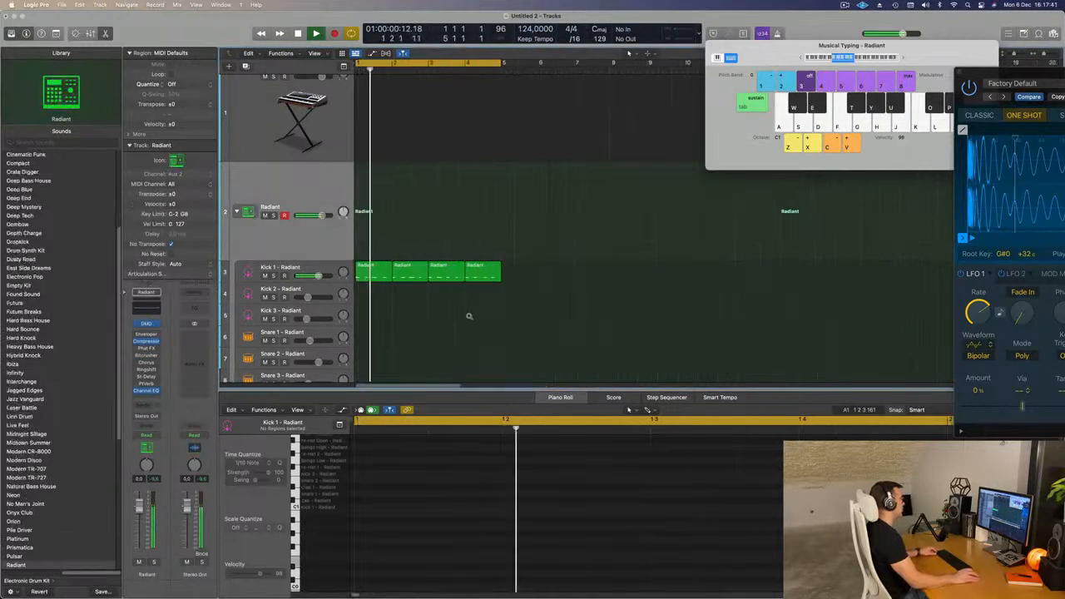
pyautogui.click(374, 277)
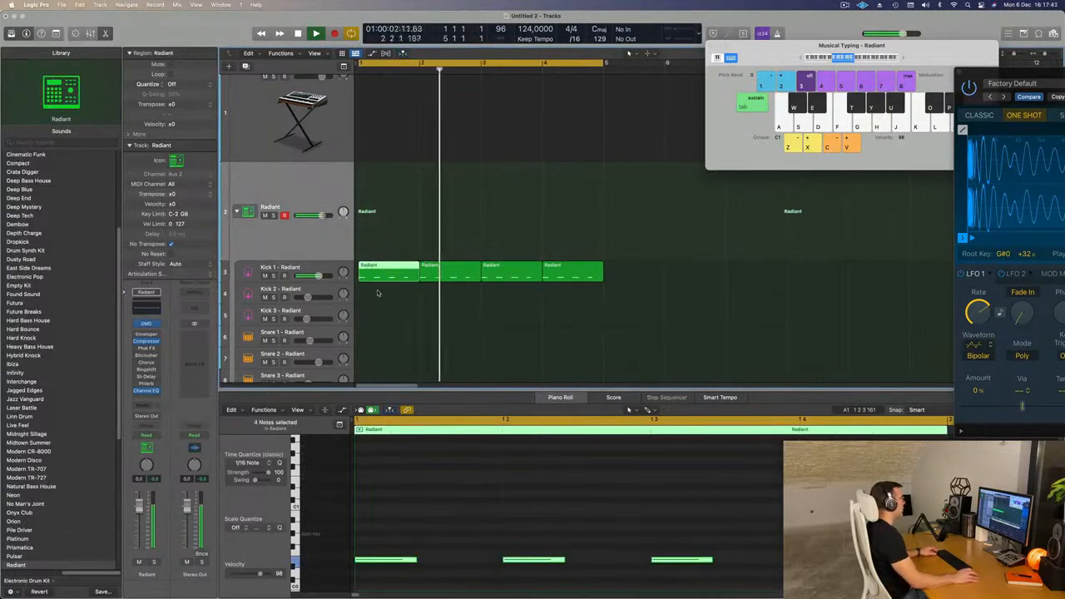
pyautogui.scroll(-3, 379, 249)
pyautogui.moveTo(398, 179); pyautogui.dragTo(380, 333)
pyautogui.press('space')
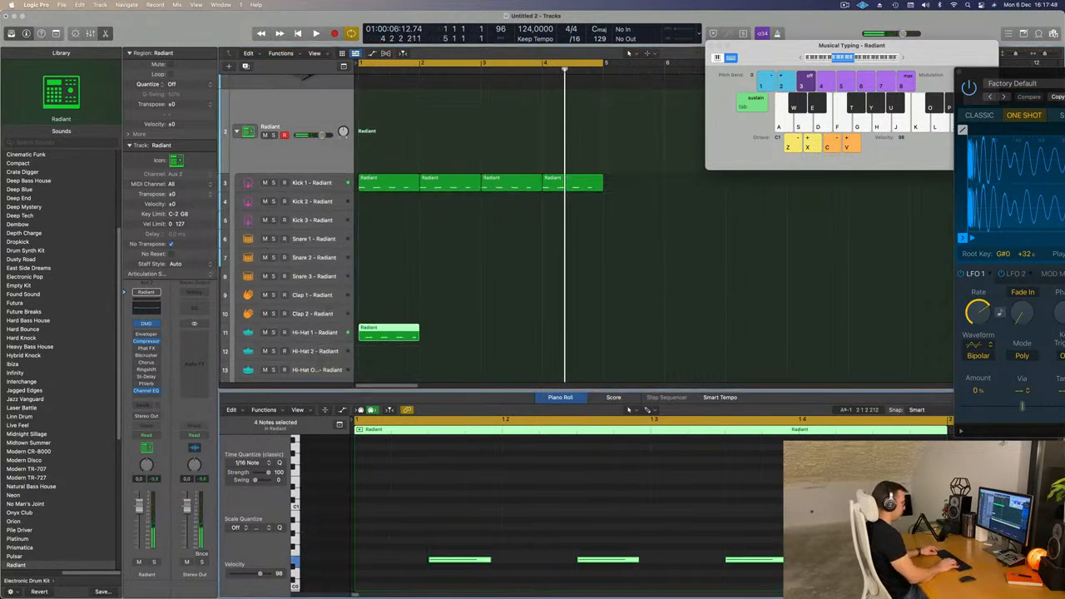
# Transpose the Hi-Hat 1 notes up two octaves and listen to them with the kick.
pyautogui.hotkey('alt', 'shift', 'Up')
pyautogui.hotkey('alt', 'shift', 'Up')
pyautogui.press('space')
pyautogui.press('space')
# Repeat the one-bar Hi-Hat 1 region three times along its track.
pyautogui.moveTo(461, 325); pyautogui.dragTo(390, 350)
pyautogui.press('super+r')
pyautogui.press('super+r')
pyautogui.press('super+r')
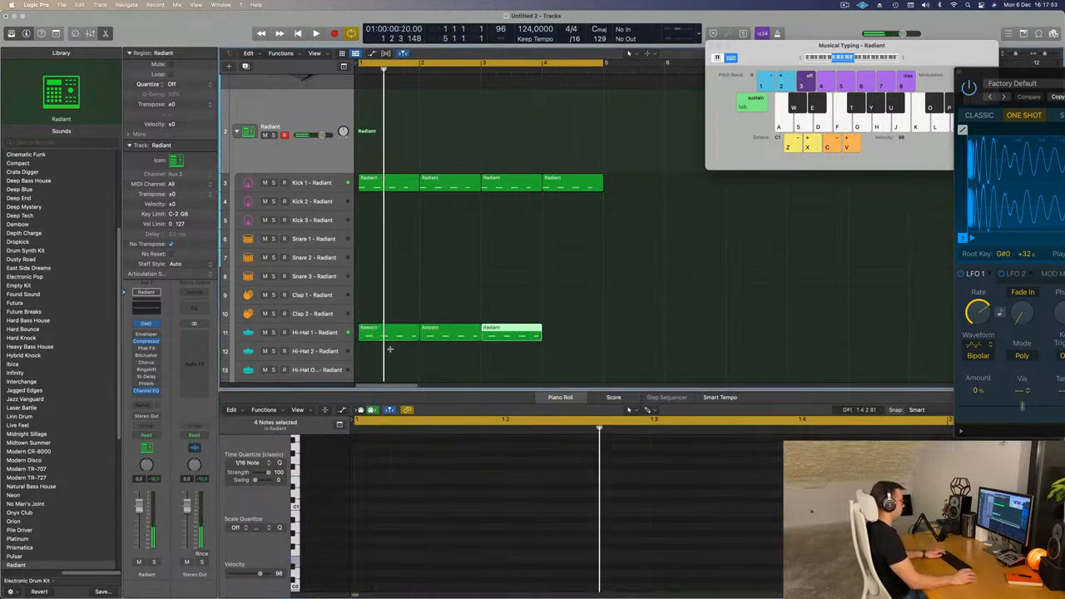
# Lower the Hi-Hat 1 track's volume to -14.4 dB while the beat plays.
pyautogui.press('space')
pyautogui.click(318, 334)
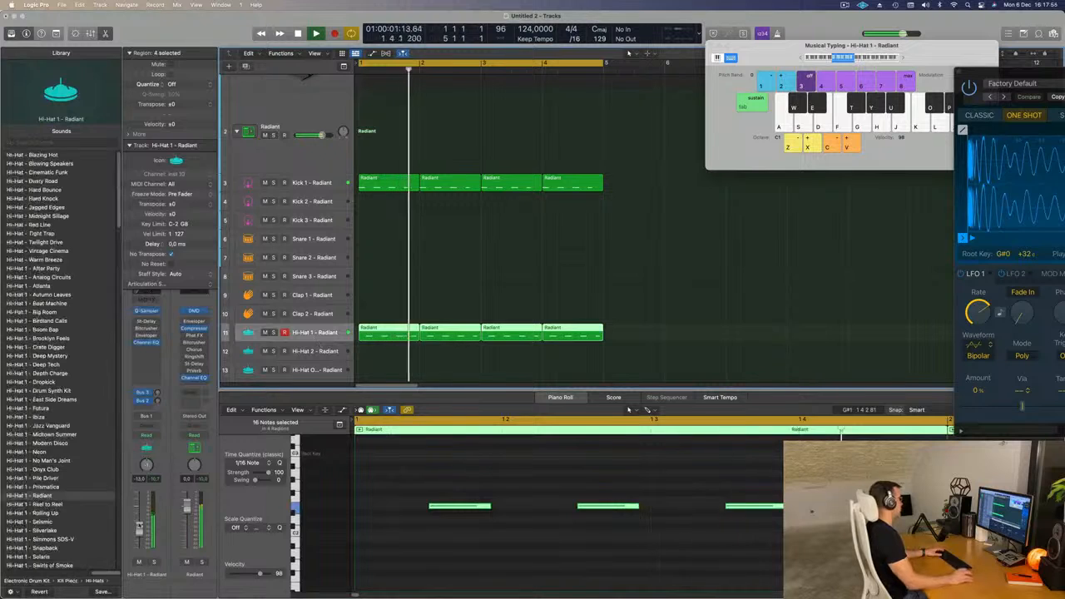
pyautogui.moveTo(140, 529); pyautogui.dragTo(140, 532)
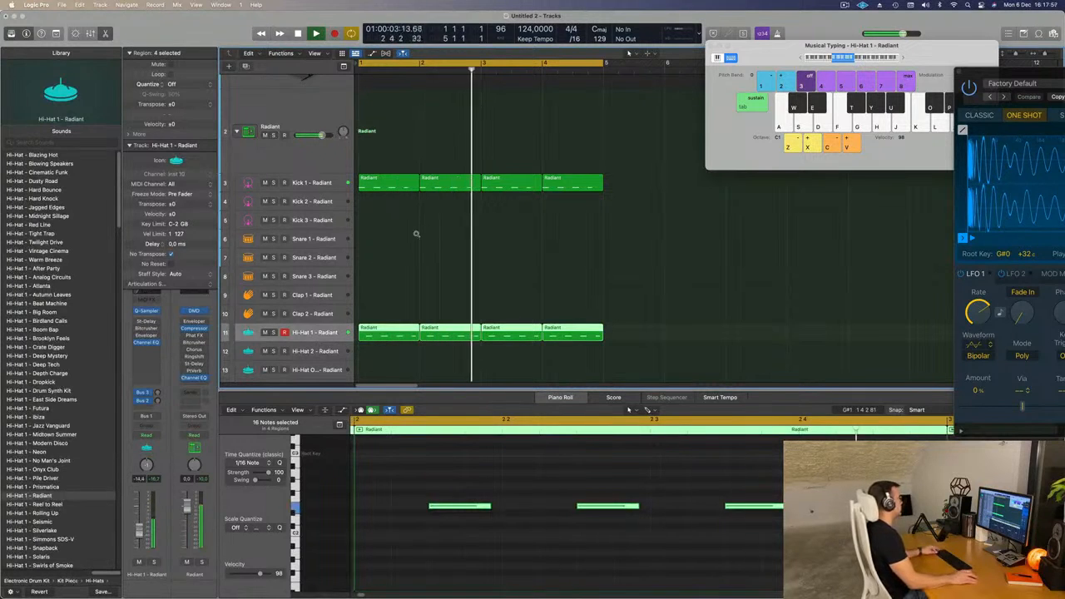
# Copy the first Kick 1 region onto the Snare 1 track at bar 1.
pyautogui.scroll(-3, 416, 234)
pyautogui.scroll(-5, 416, 234)
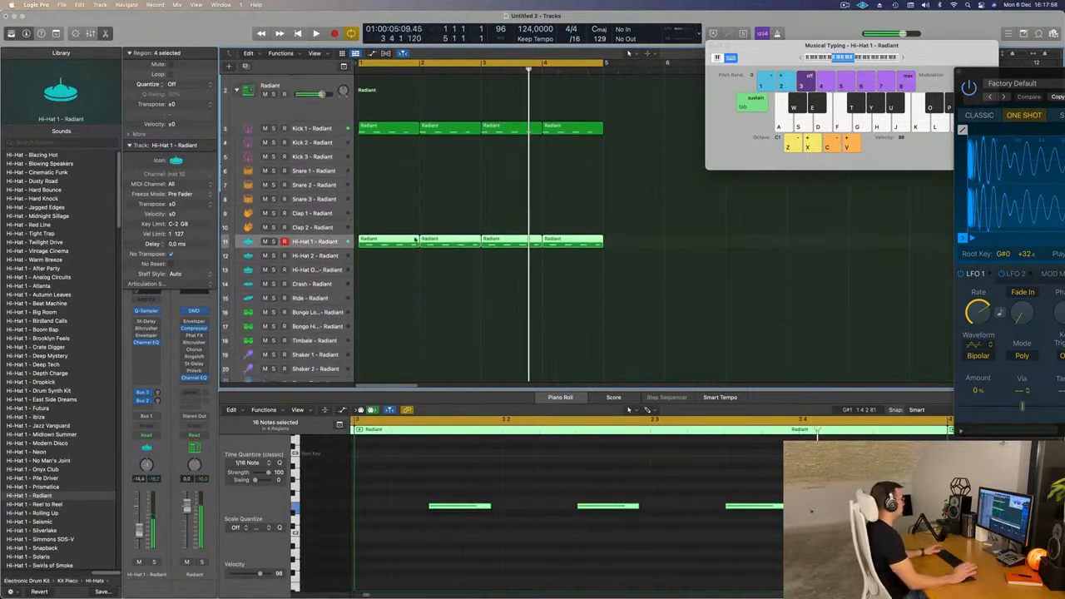
pyautogui.press('Return')
pyautogui.click(389, 116)
pyautogui.moveTo(389, 117); pyautogui.dragTo(385, 164)
pyautogui.press('space')
# Delete the Snare 1 region's notes on beats 1 and 3, and transpose the remaining two up two octaves.
pyautogui.moveTo(398, 477); pyautogui.dragTo(292, 564)
pyautogui.click(431, 165)
pyautogui.click(398, 163)
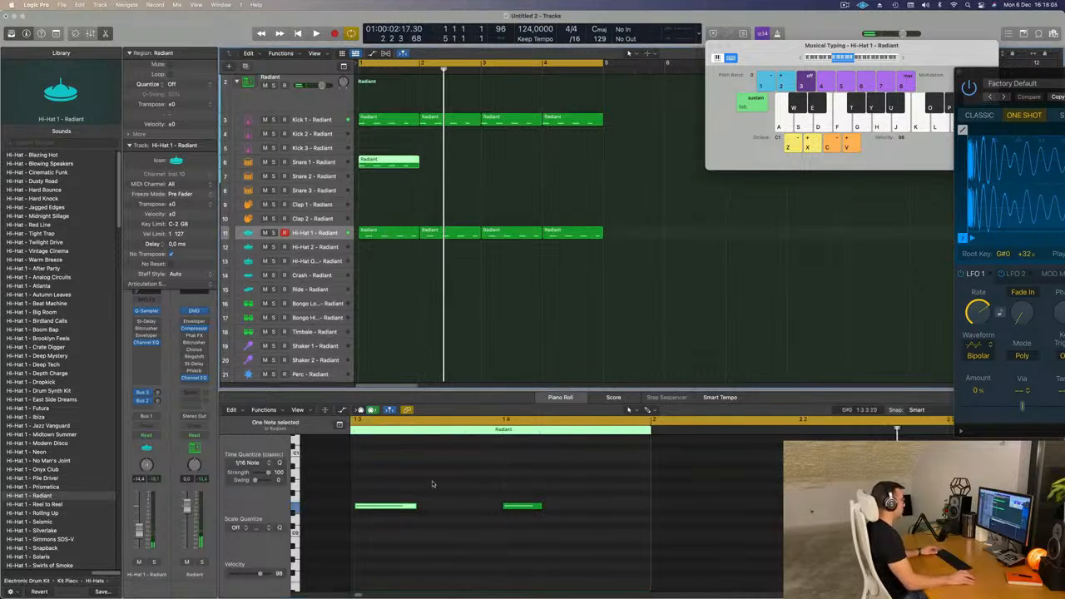
pyautogui.hscroll(-5, 432, 485)
pyautogui.moveTo(408, 468); pyautogui.dragTo(352, 563)
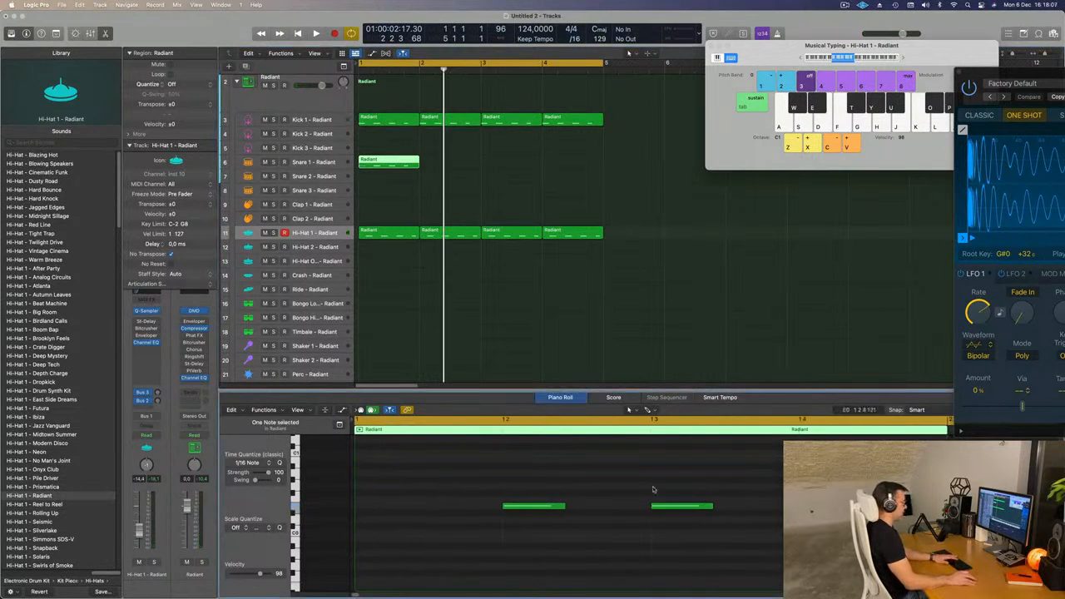
pyautogui.moveTo(524, 479); pyautogui.dragTo(790, 532)
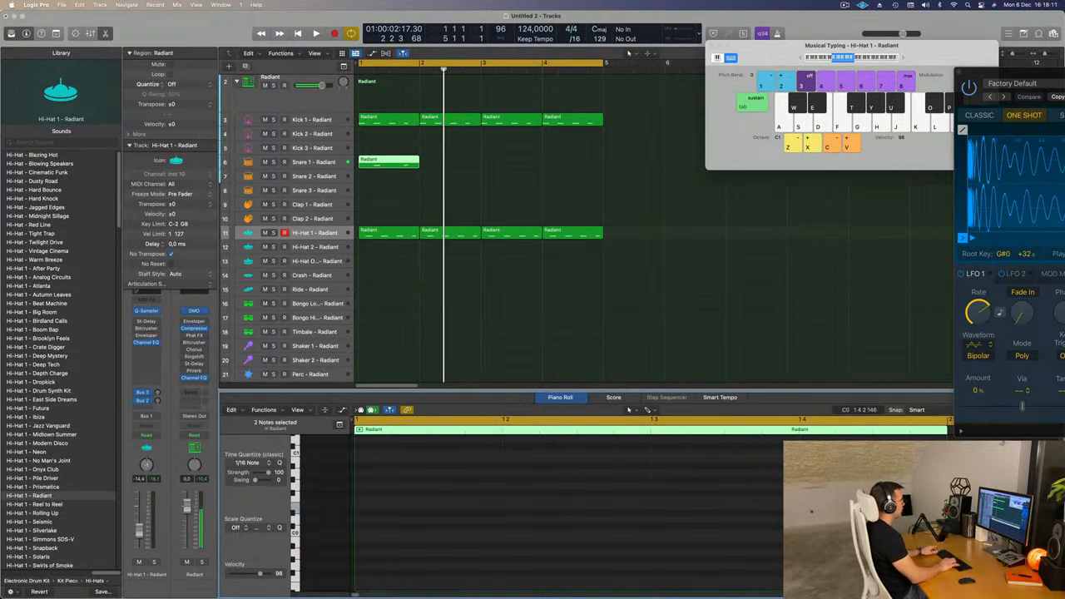
# Audition the Snare 1 part and repeat its one-bar region three times along the track.
pyautogui.press('space')
pyautogui.press('space')
pyautogui.press('super+r')
pyautogui.press('super+r')
pyautogui.press('super+r')
pyautogui.press('space')
# Set the Snare 1 track's volume to -12.6 dB during playback and play the beat from the start.
pyautogui.click(343, 160)
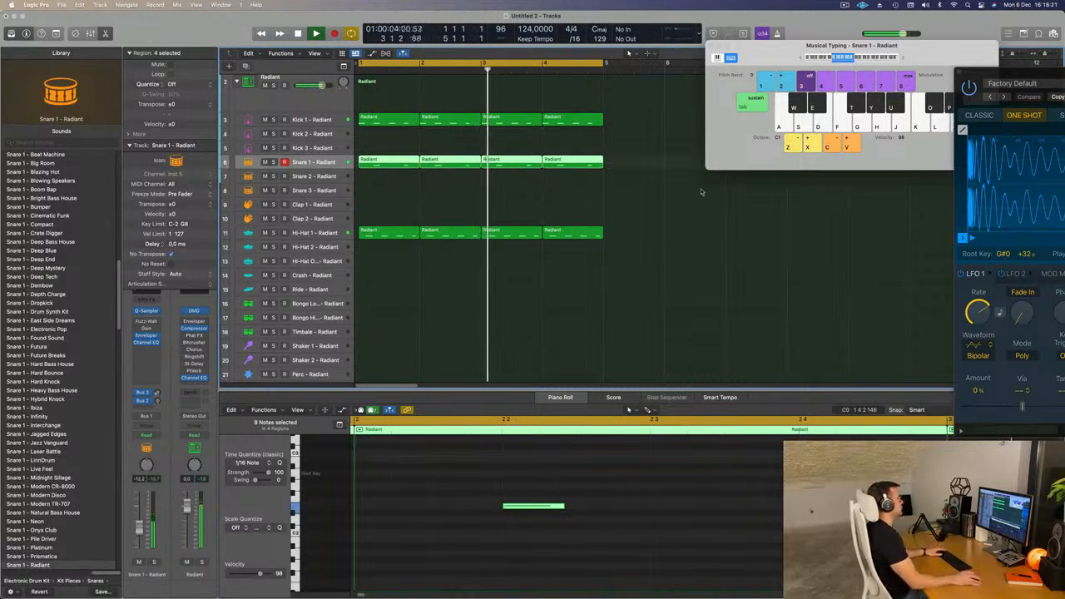
pyautogui.click(494, 209)
pyautogui.press('Return')
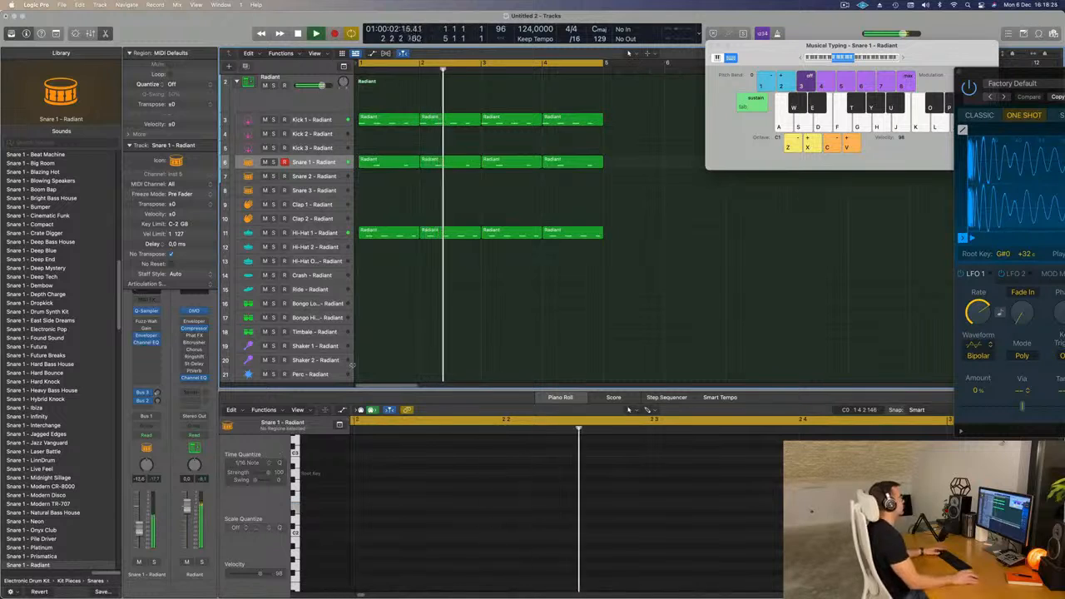
# Move the first Hi-Hat 1 region onto the Bongo High track and shorten its four notes to about half their length.
pyautogui.scroll(-3, 387, 294)
pyautogui.scroll(-2, 389, 295)
pyautogui.press('space')
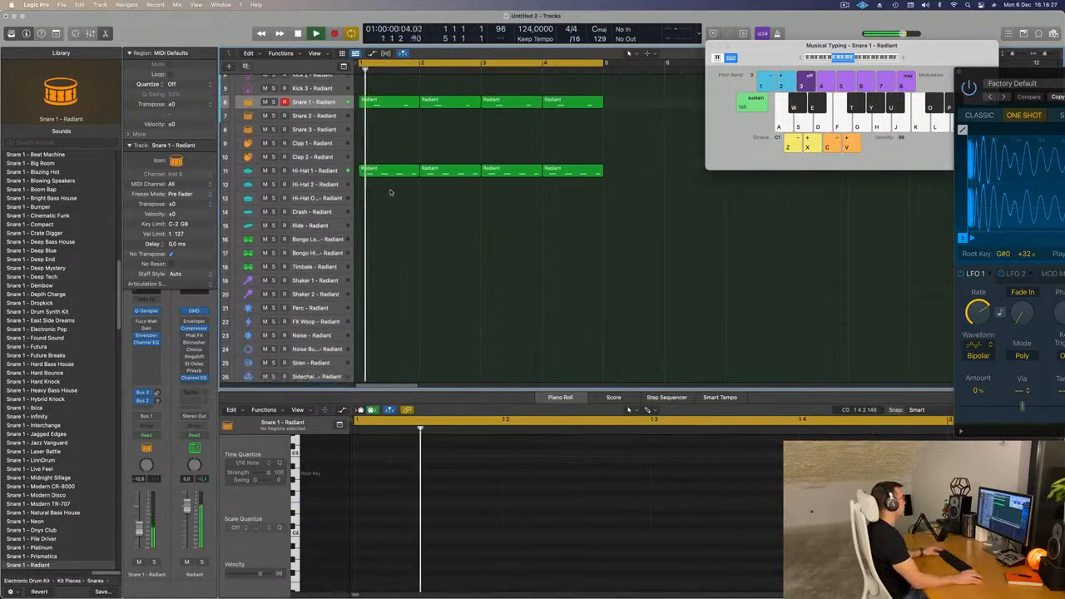
pyautogui.moveTo(388, 174); pyautogui.dragTo(386, 255)
pyautogui.press('space')
pyautogui.moveTo(422, 526); pyautogui.dragTo(916, 470)
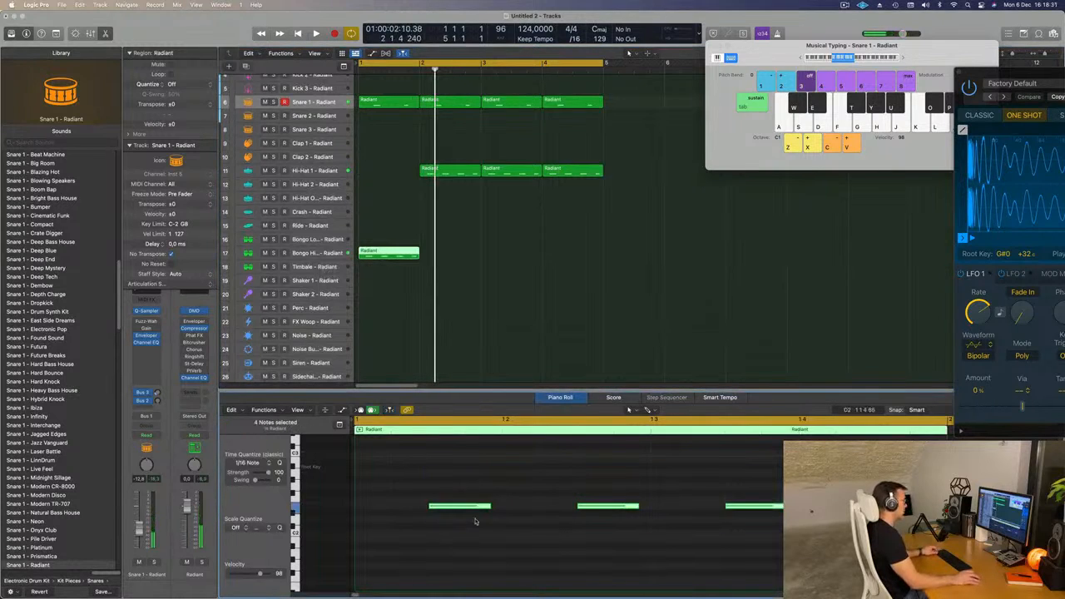
pyautogui.moveTo(483, 511); pyautogui.dragTo(445, 506)
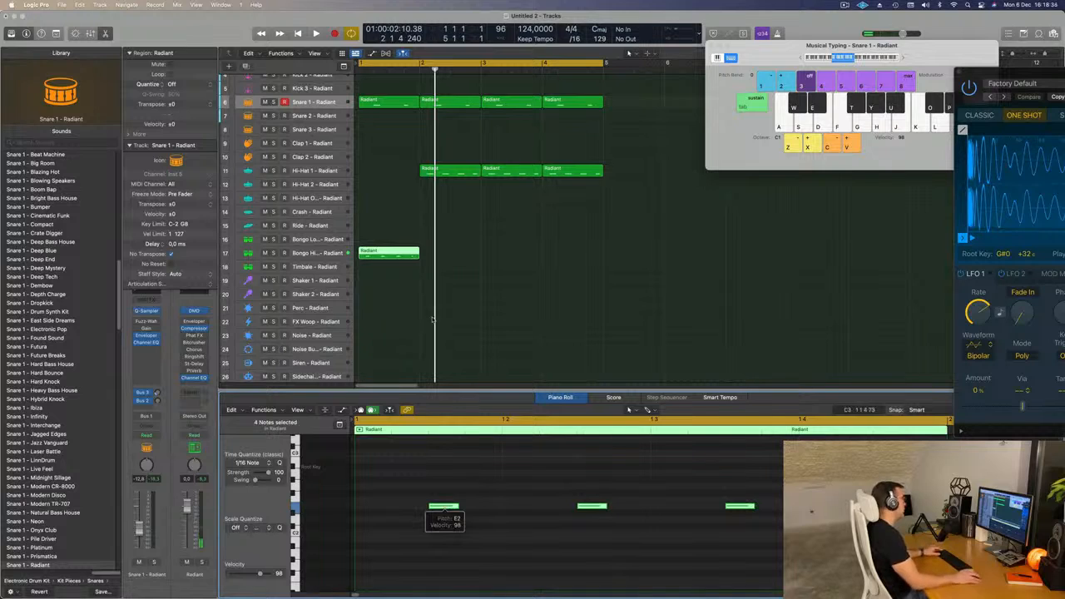
# Copy the bar 2 Hi-Hat 1 region back into bar 1 and move the bongo region to the Bongo Low track.
pyautogui.moveTo(454, 174); pyautogui.dragTo(379, 200)
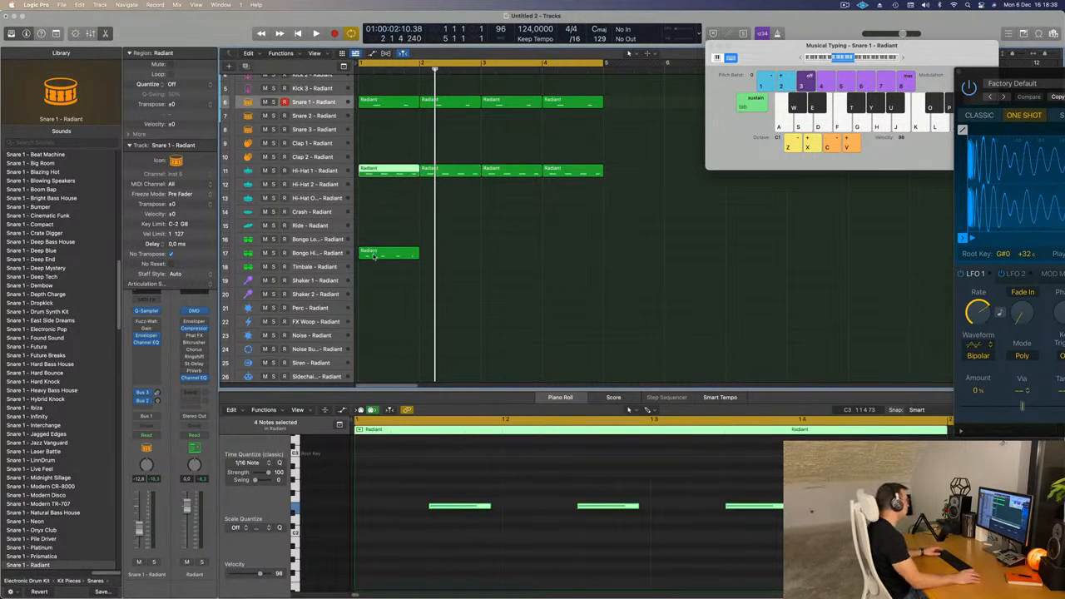
pyautogui.moveTo(374, 257); pyautogui.dragTo(373, 245)
pyautogui.press('space')
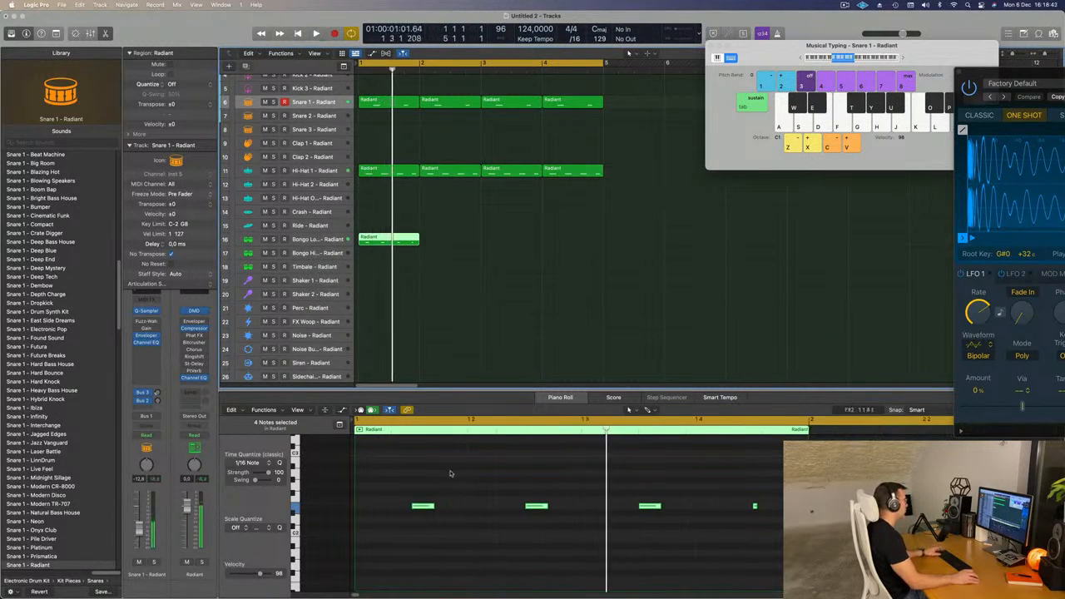
# Delete the second off-beat note in the Bongo Low region, then lengthen the last note and start it on the second sixteenth of beat 4.
pyautogui.press('Delete')
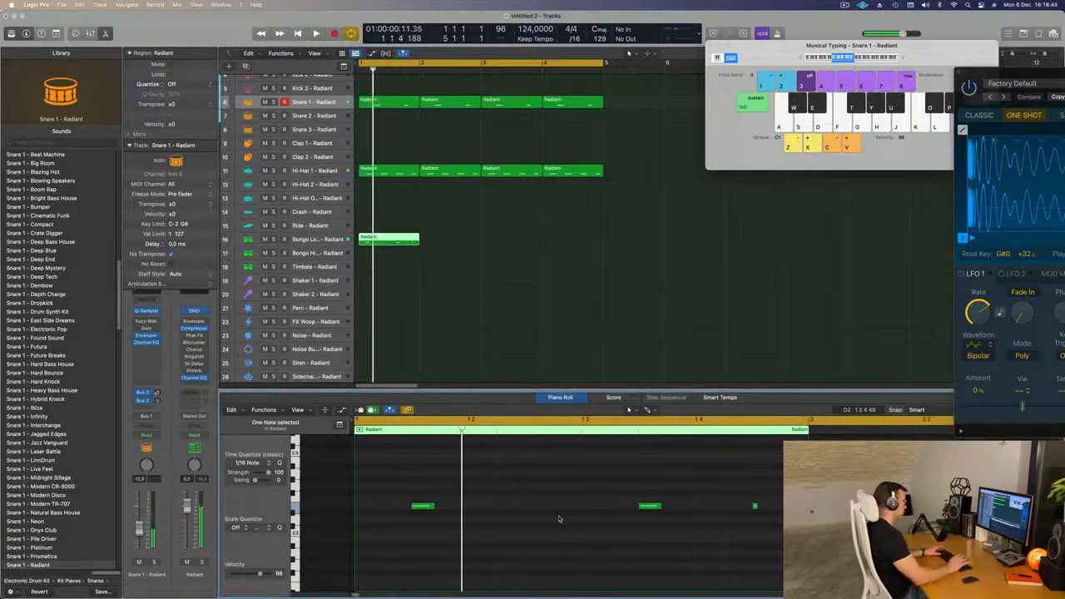
pyautogui.press('space')
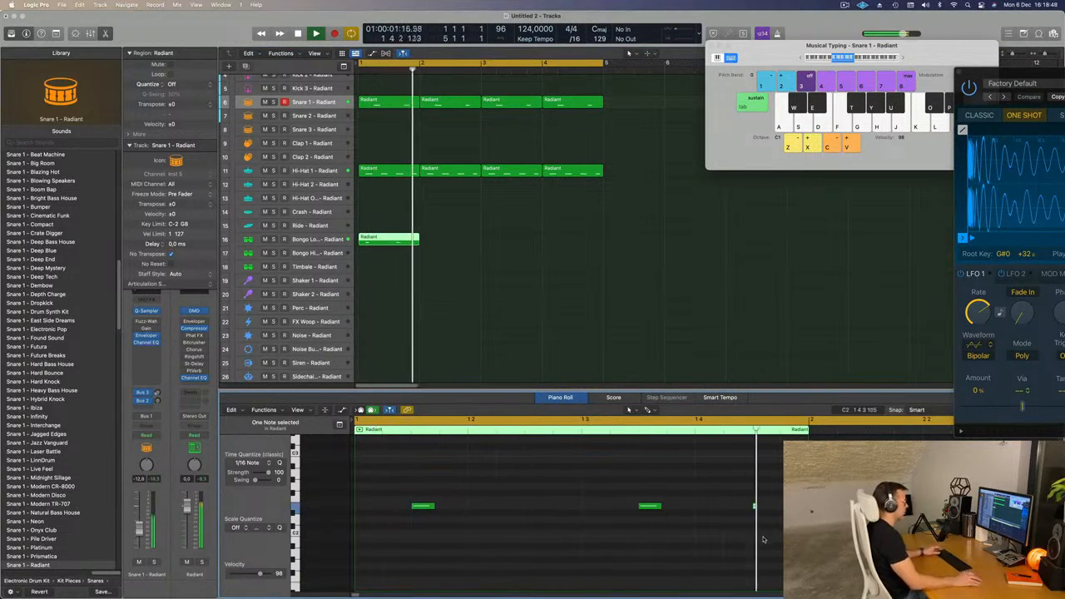
pyautogui.scroll(2, 753, 524)
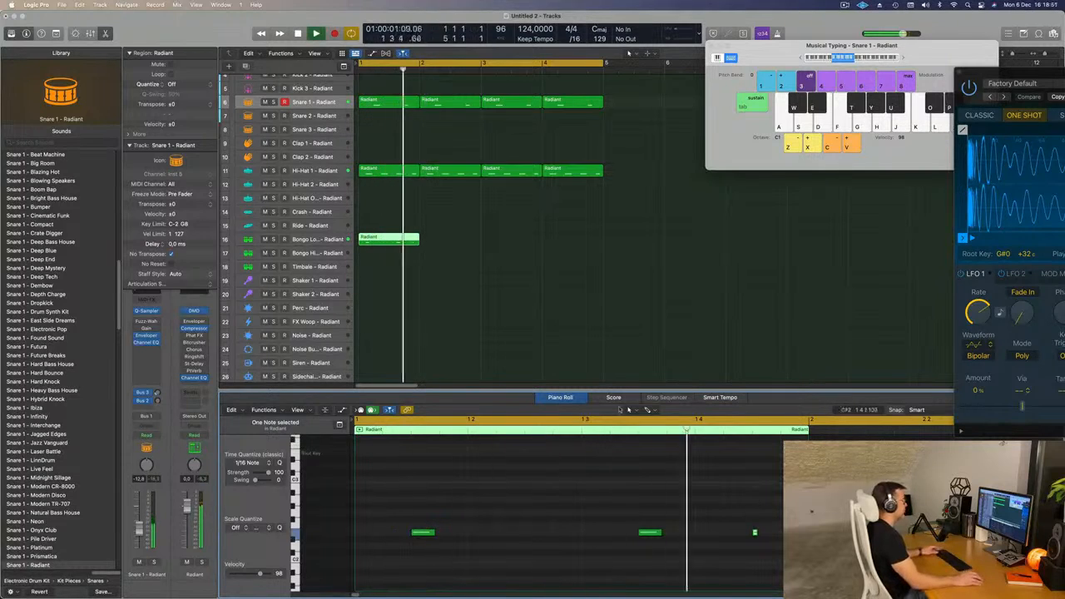
pyautogui.moveTo(728, 486); pyautogui.dragTo(794, 584)
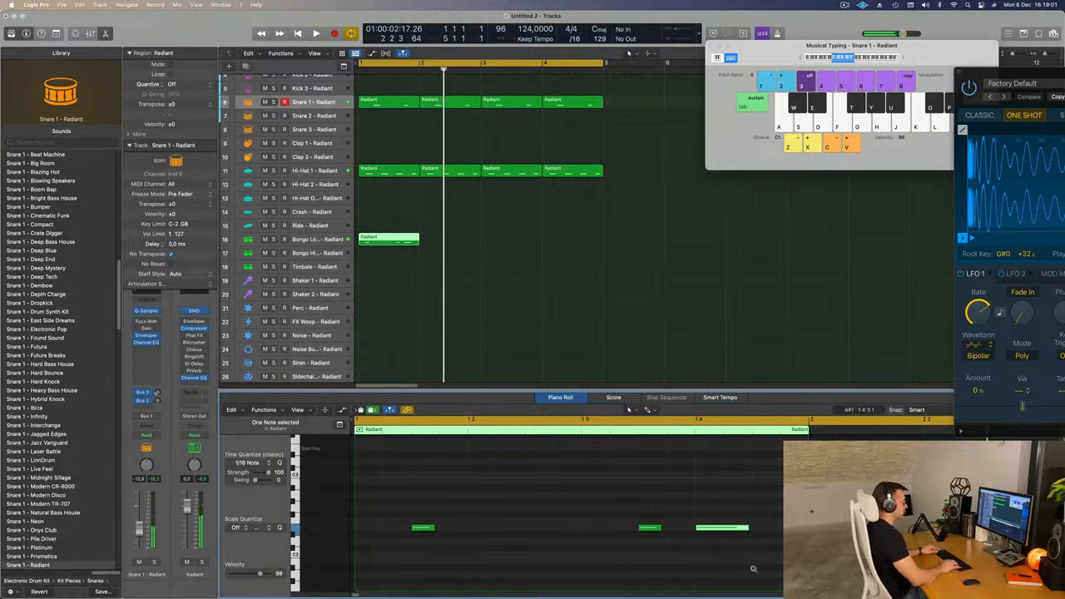
pyautogui.press('space')
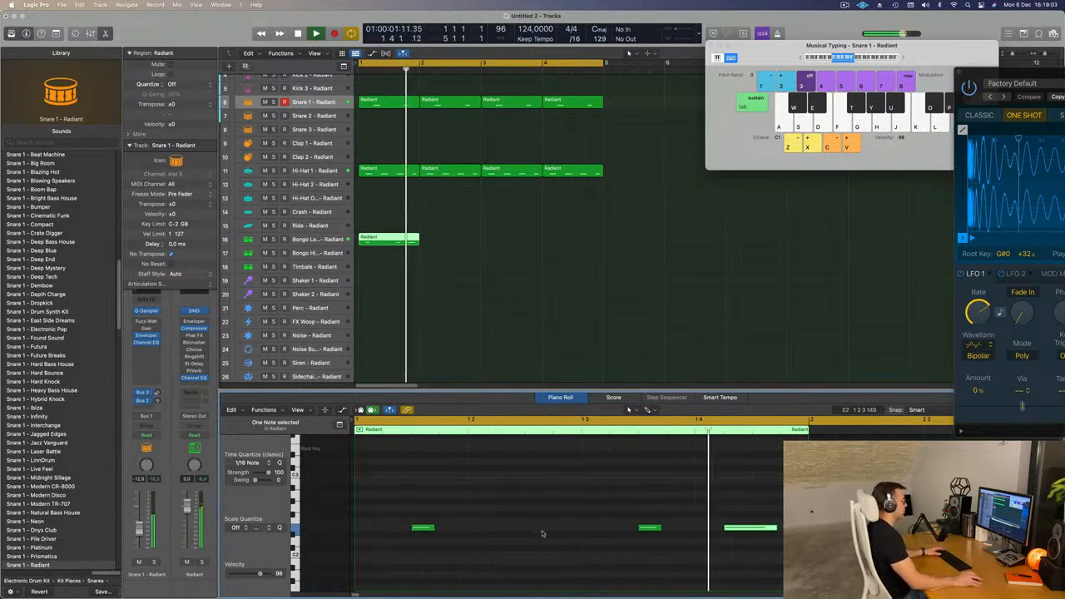
# Repeat the one-bar Bongo Low region three times to fill four bars and play the beat.
pyautogui.click(400, 240)
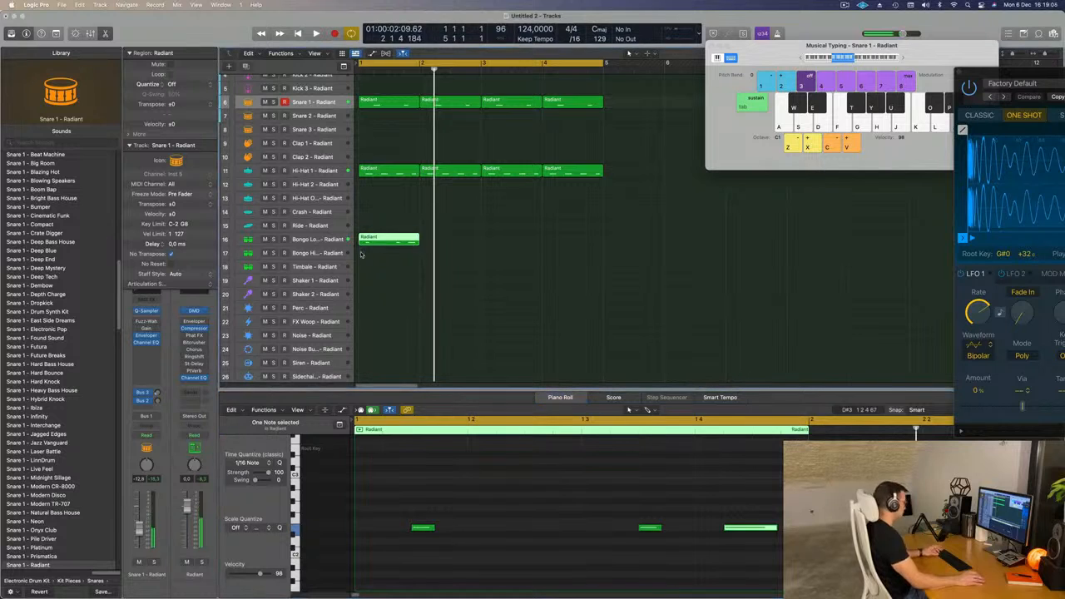
pyautogui.press('super+r')
pyautogui.press('super+r')
pyautogui.press('space')
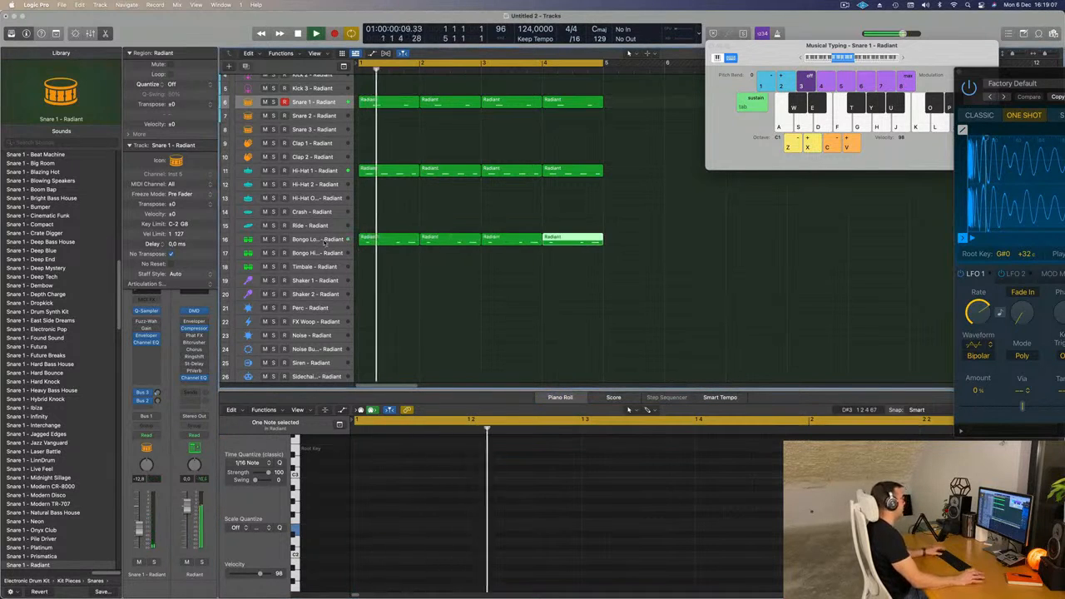
# Audition Modern TR-727, Snapback and Rolling Up bongo sounds on the Bongo Low track, and load Bongos - Natural Bass House.
pyautogui.click(329, 241)
pyautogui.press('space')
pyautogui.press('space')
pyautogui.press('space')
pyautogui.press('space')
pyautogui.press('space')
pyautogui.click(48, 400)
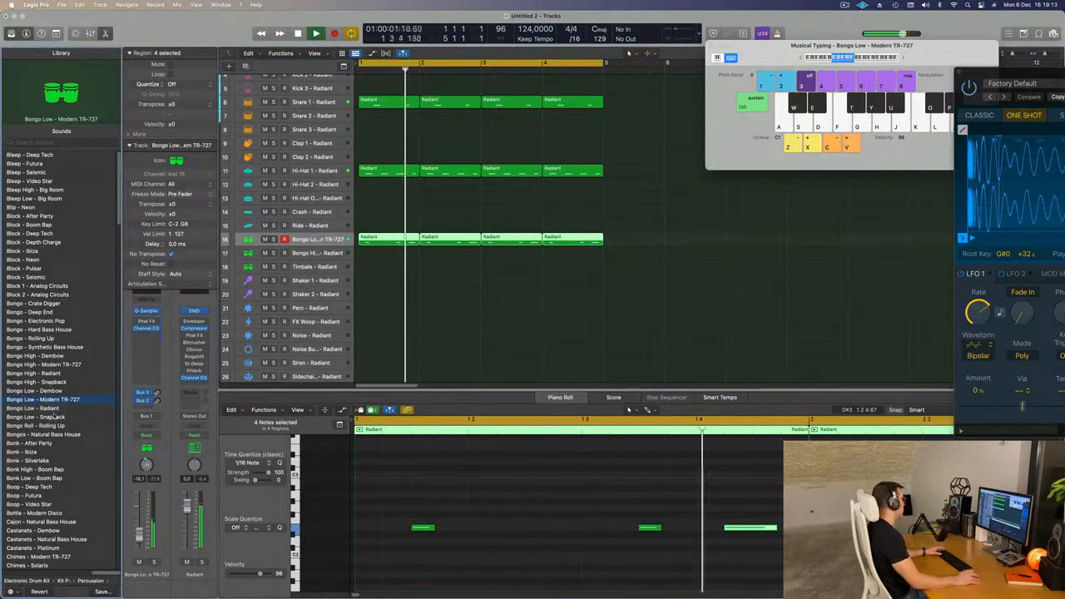
pyautogui.scroll(-1, 37, 401)
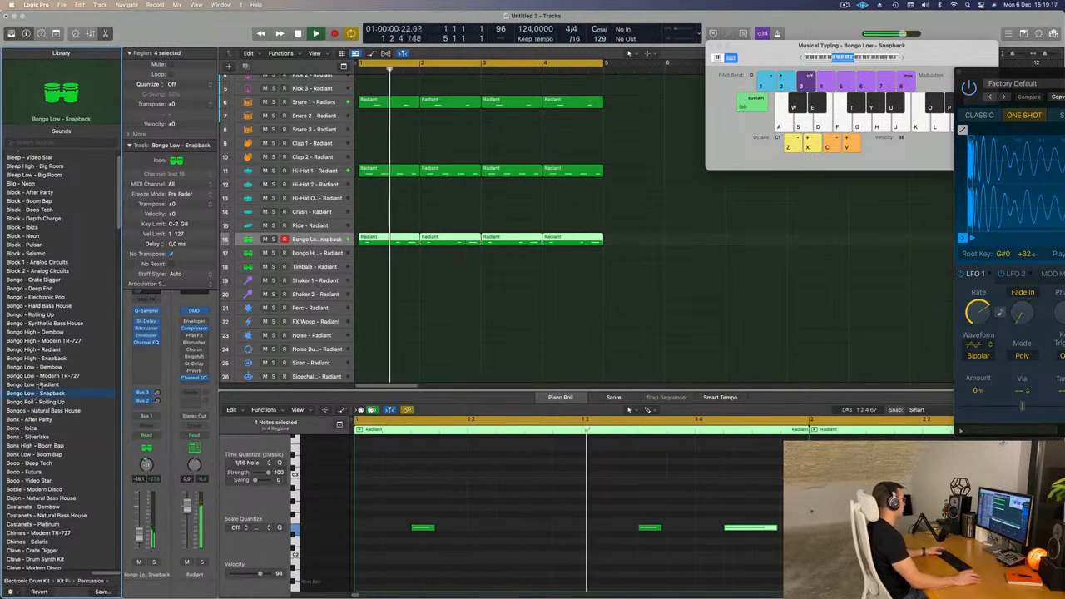
pyautogui.click(36, 402)
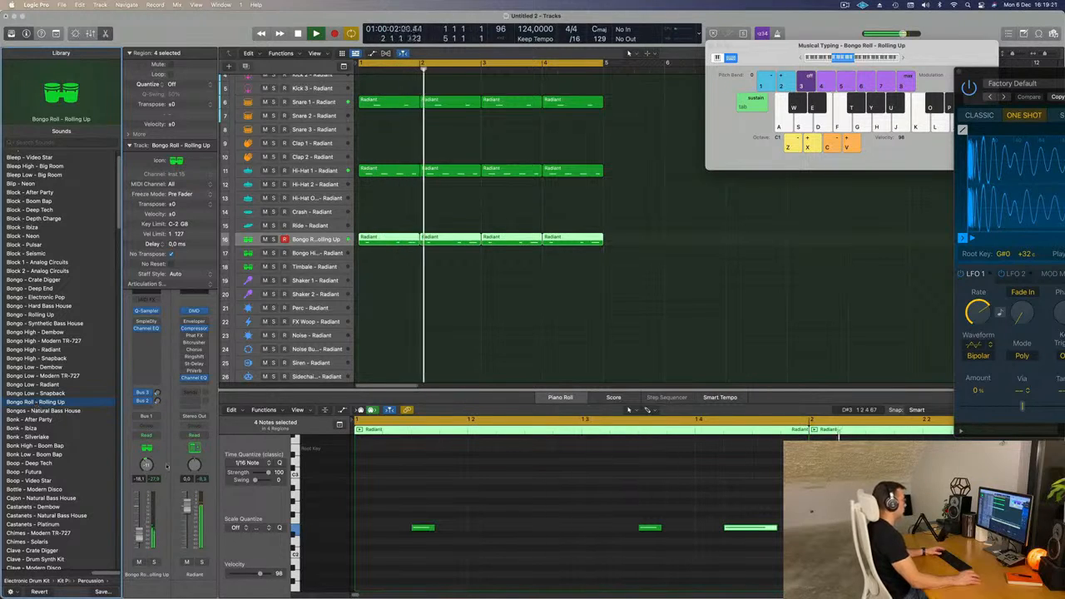
pyautogui.press('Down')
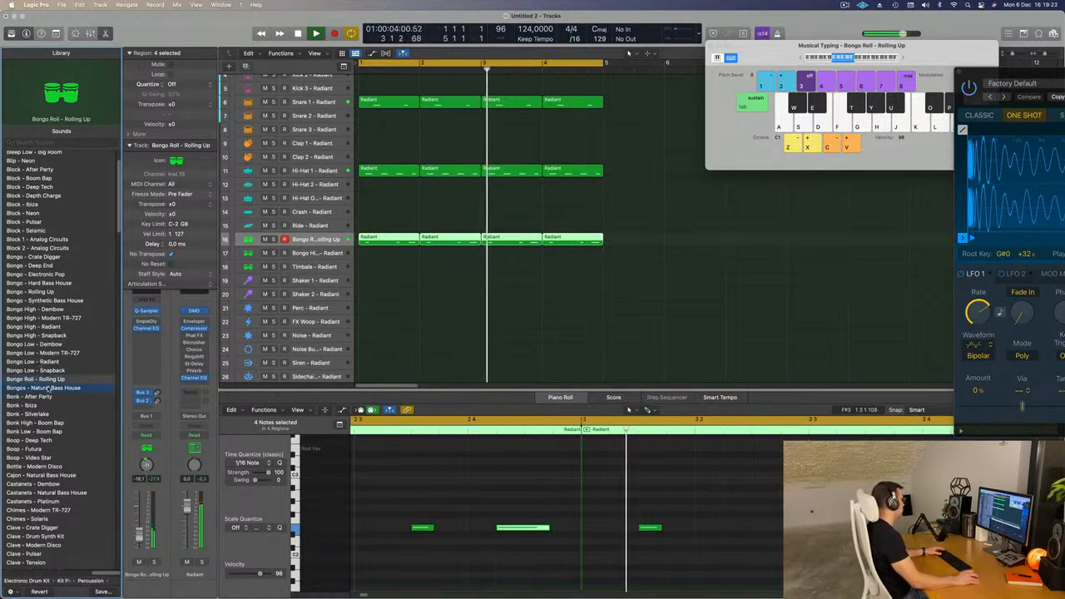
# Browse the Library's percussion sounds for alternatives while the beat plays.
pyautogui.scroll(-4, 38, 367)
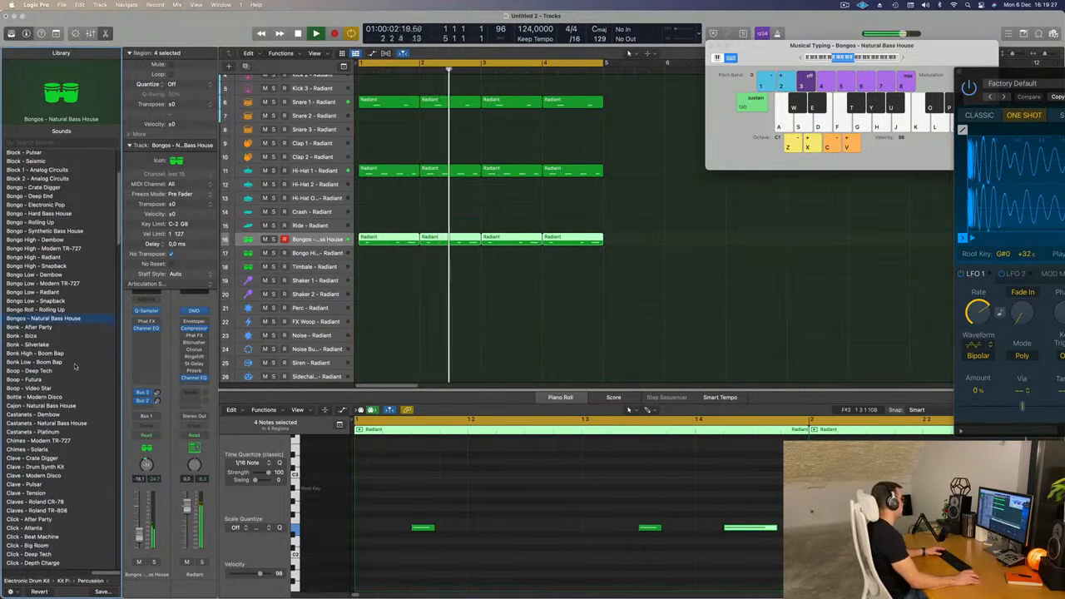
pyautogui.scroll(-3, 74, 367)
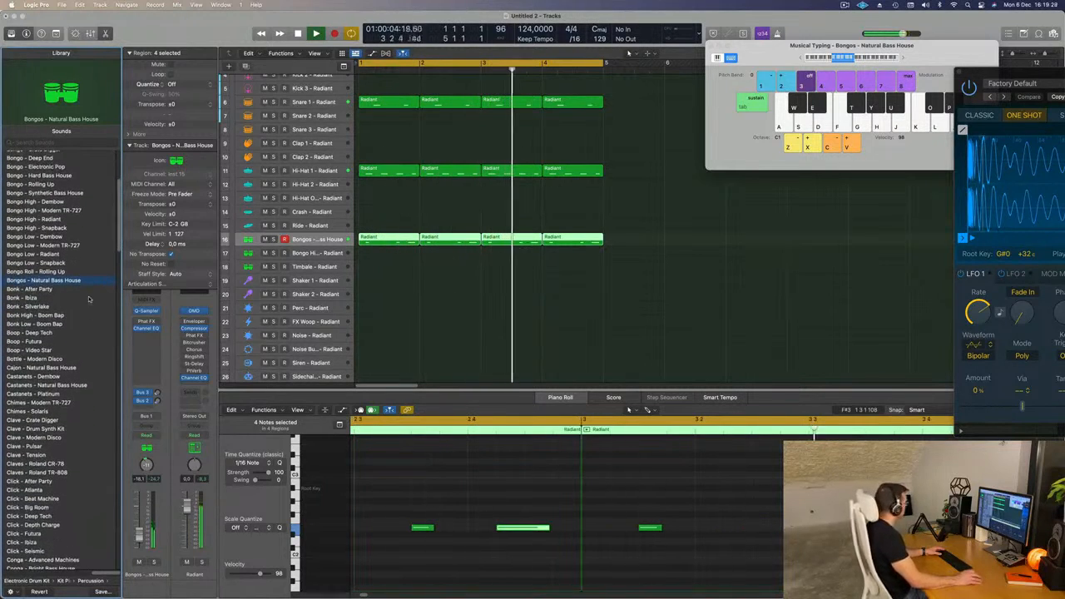
pyautogui.scroll(-15, 72, 377)
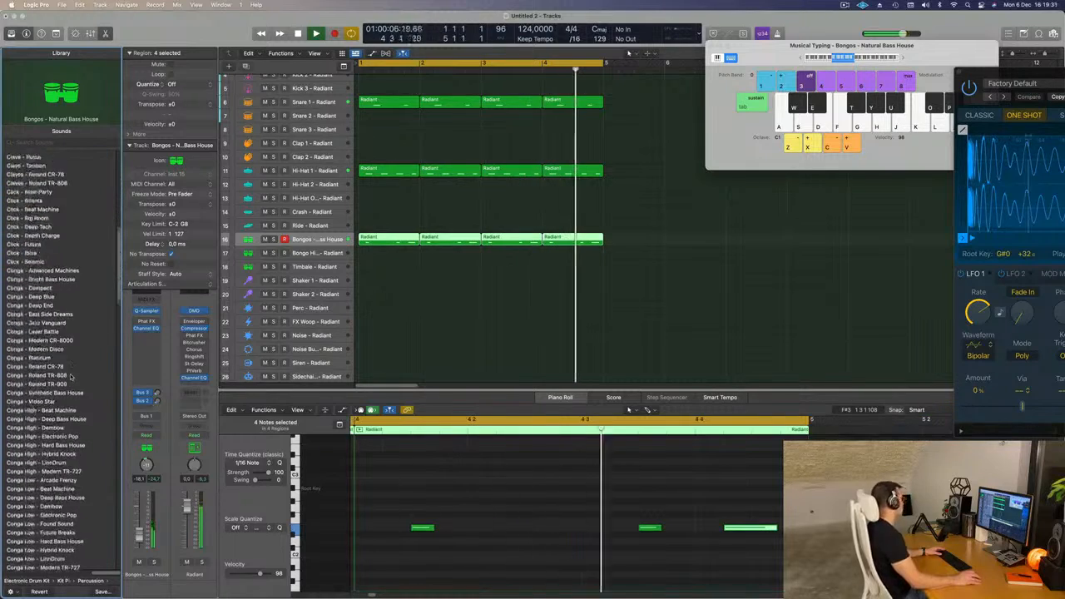
pyautogui.scroll(-10, 78, 372)
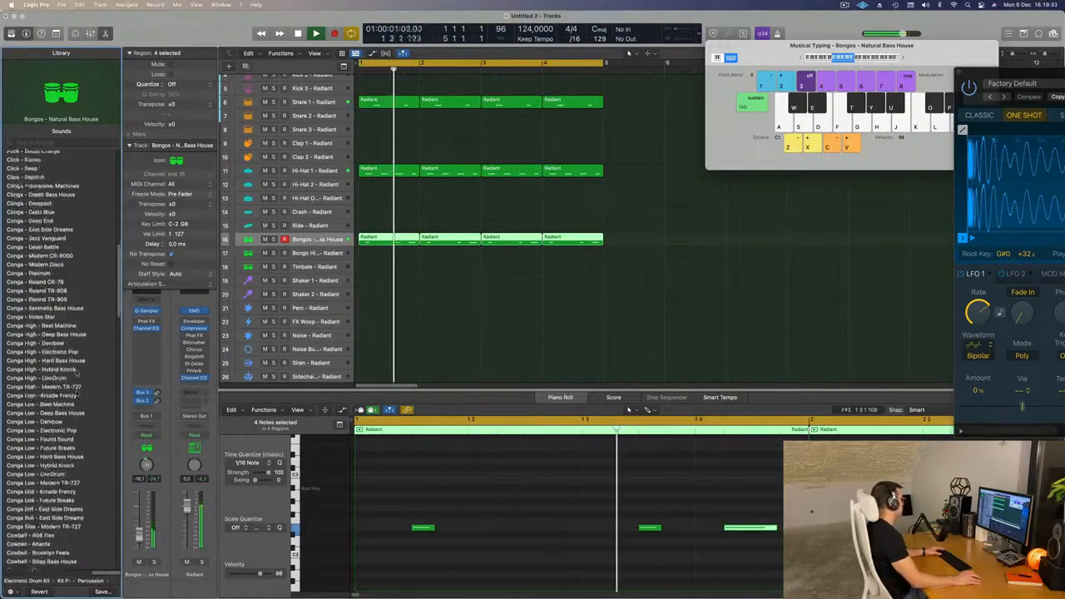
pyautogui.scroll(-20, 77, 373)
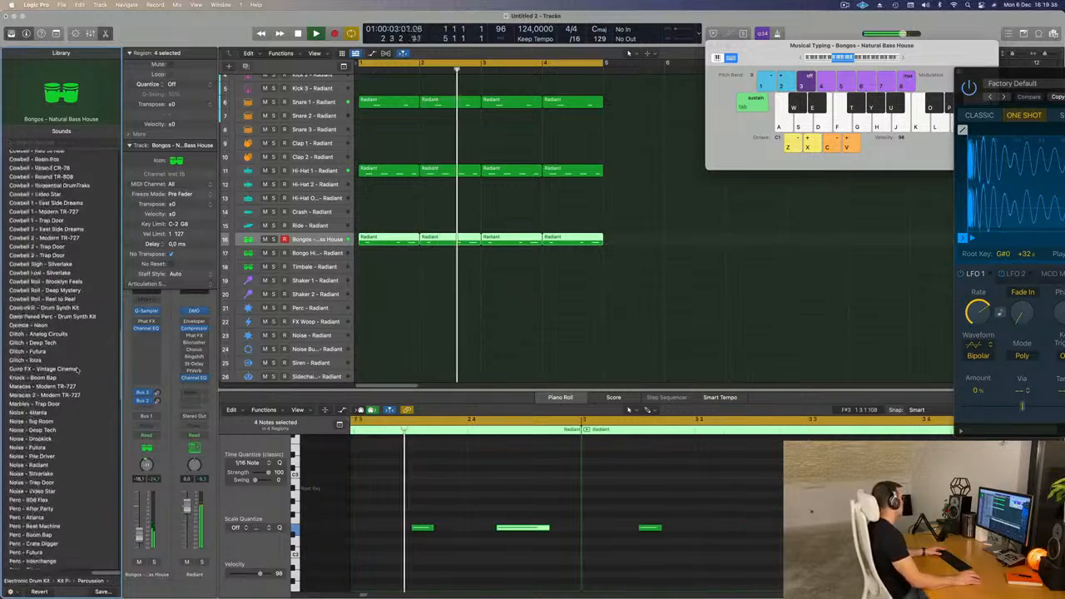
pyautogui.scroll(-10, 76, 371)
pyautogui.scroll(-10, 77, 372)
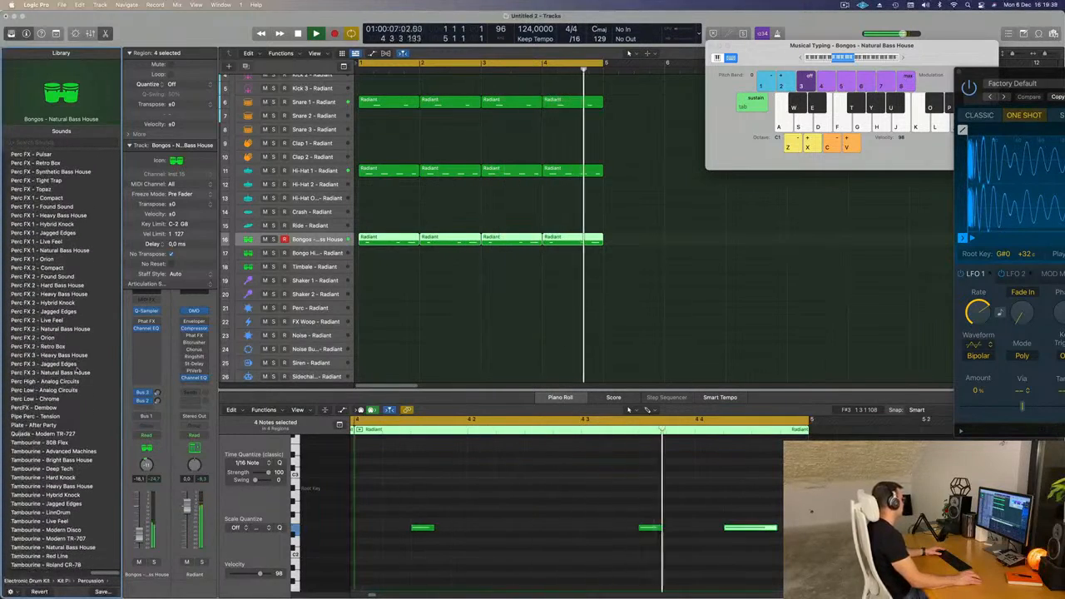
pyautogui.scroll(-15, 77, 372)
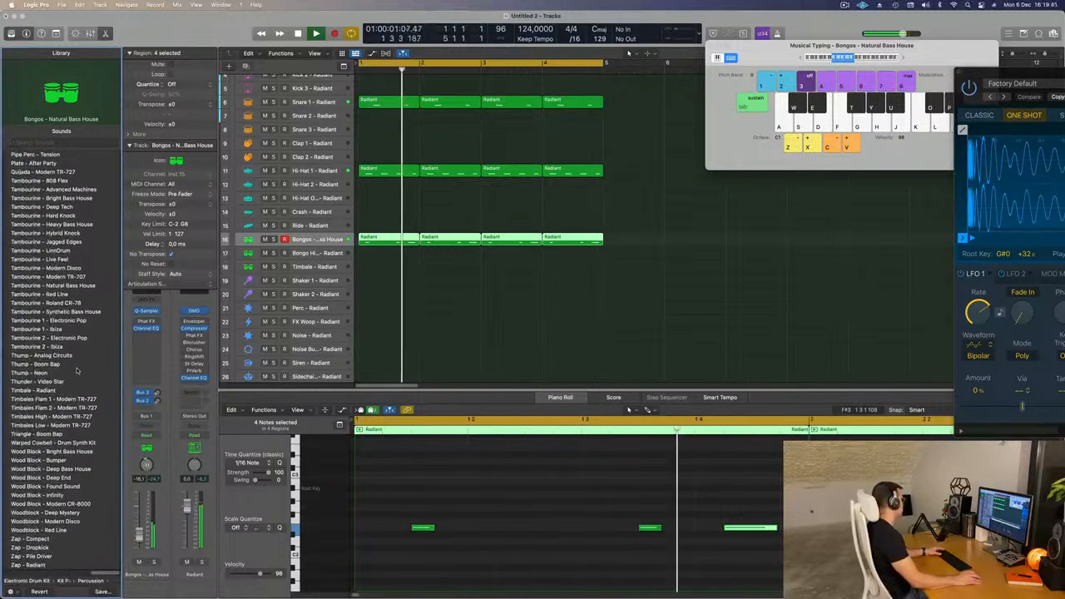
pyautogui.scroll(20, 77, 371)
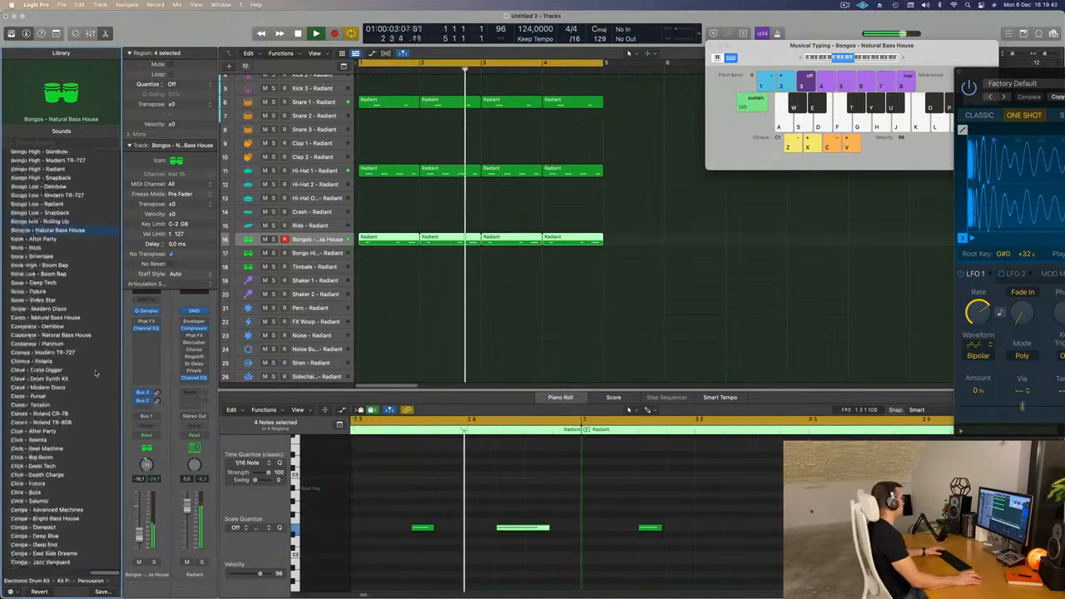
# Copy the first Snare 1 region onto the Bongo High track and transpose its two notes upward.
pyautogui.click(411, 290)
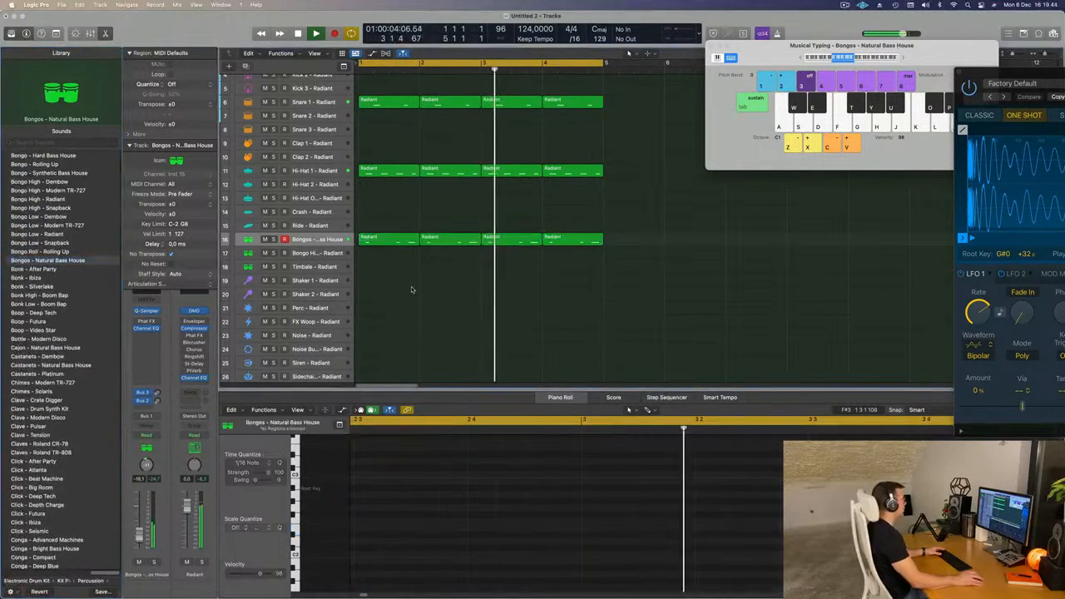
pyautogui.click(372, 242)
pyautogui.moveTo(388, 103); pyautogui.dragTo(383, 253)
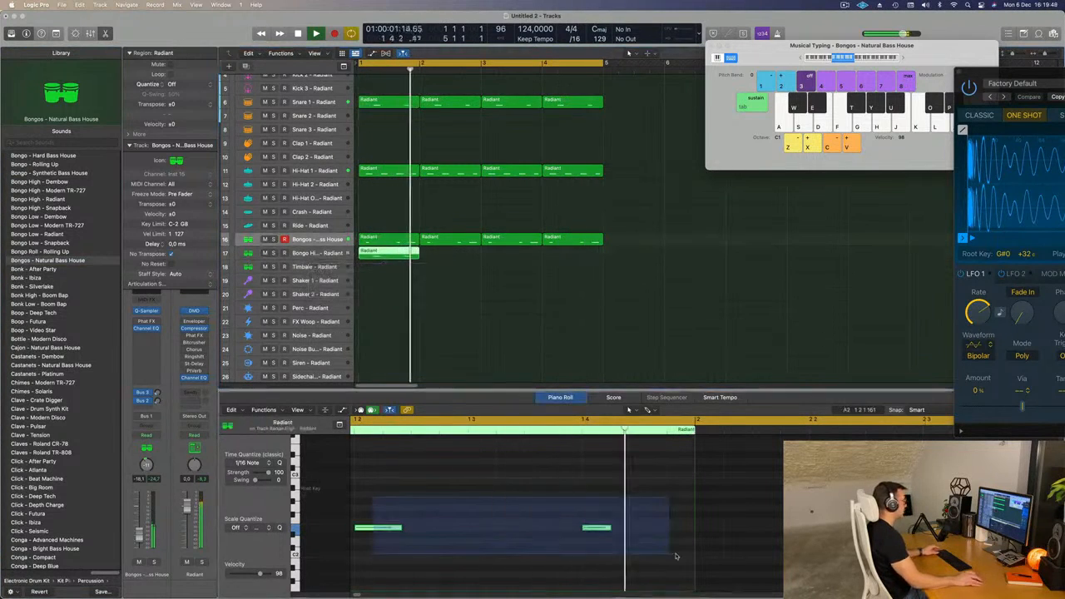
pyautogui.hotkey('alt', 'Up')
pyautogui.hotkey('alt', 'Up')
pyautogui.hotkey('alt', 'Up')
pyautogui.hotkey('alt', 'Up')
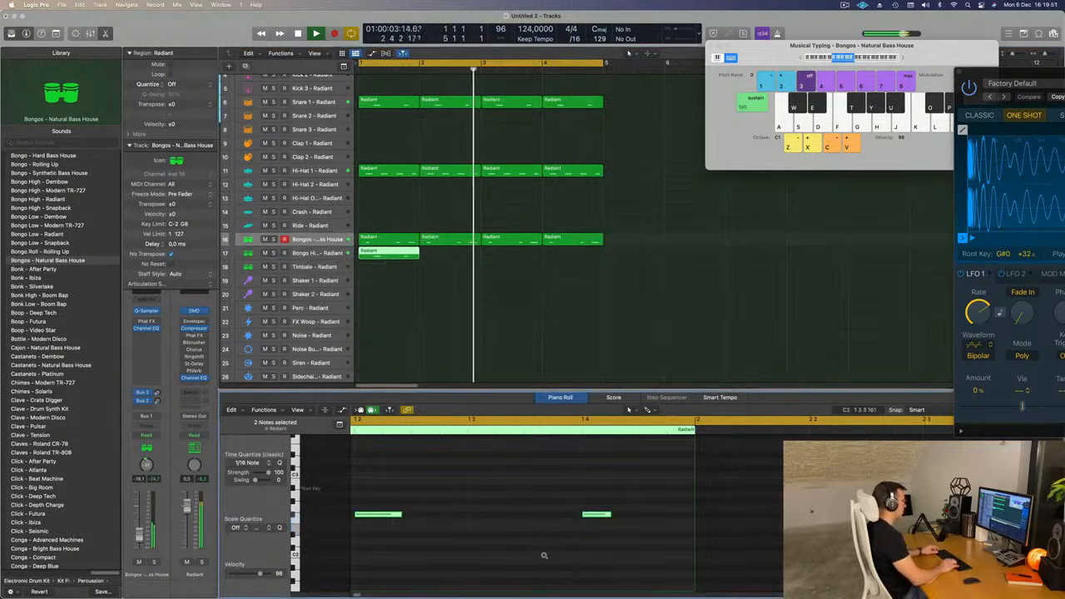
# Transpose the two Bongo High notes downward, select the Bongo High track and play the beat from the start.
pyautogui.hotkey('alt', 'Down')
pyautogui.hotkey('alt', 'Down')
pyautogui.hotkey('alt', 'Down')
pyautogui.hotkey('alt', 'Down')
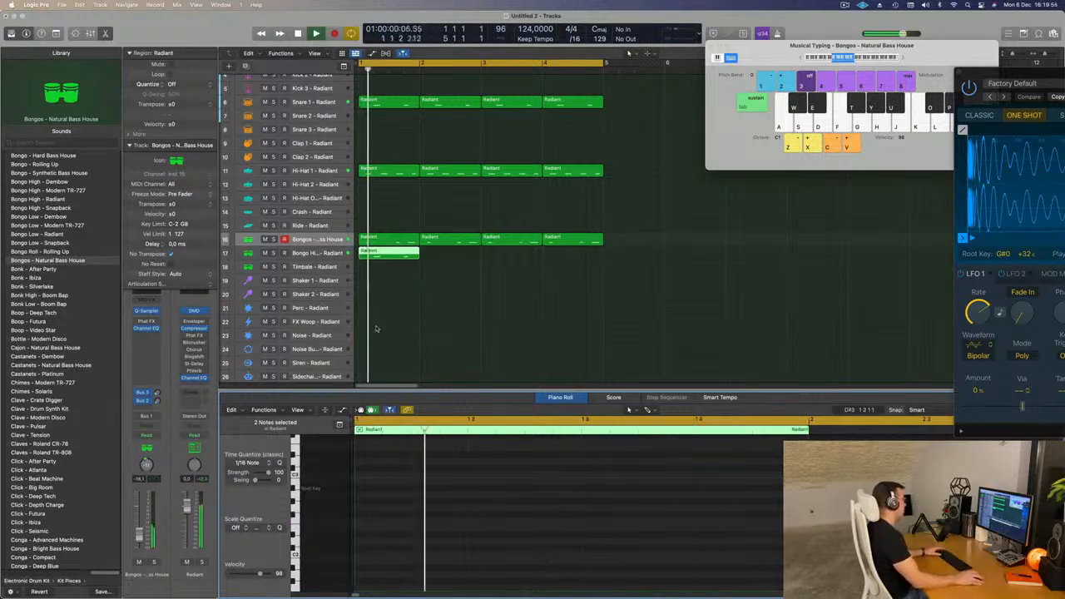
pyautogui.press('space')
pyautogui.click(325, 255)
pyautogui.press('space')
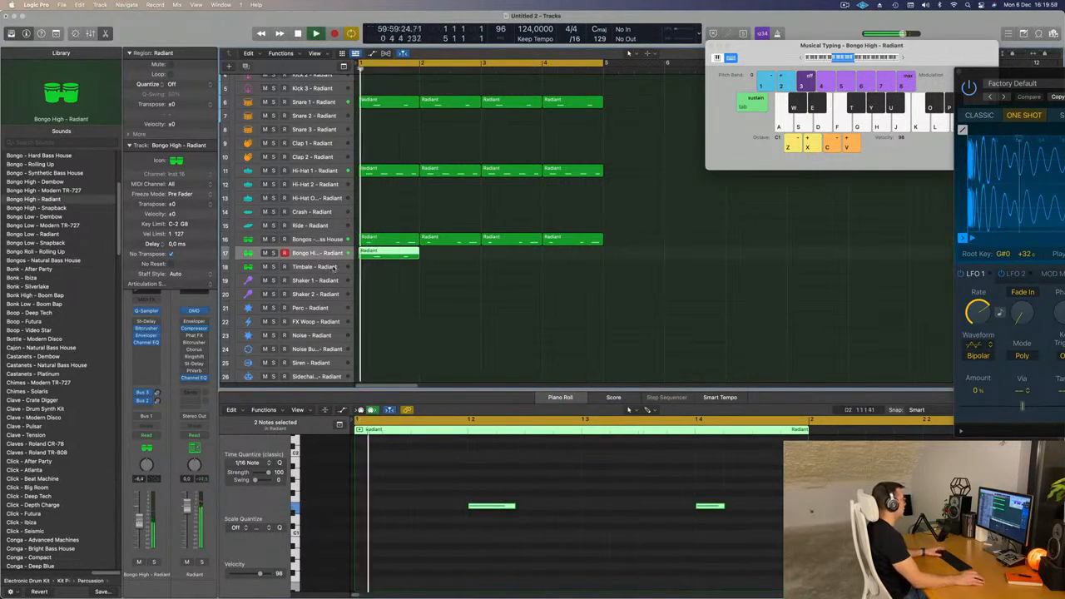
pyautogui.press('space')
pyautogui.press('space')
# Browse the Library's percussion sounds and load Conga Riff - East Side Dreams on the Bongo High track.
pyautogui.scroll(5, 33, 320)
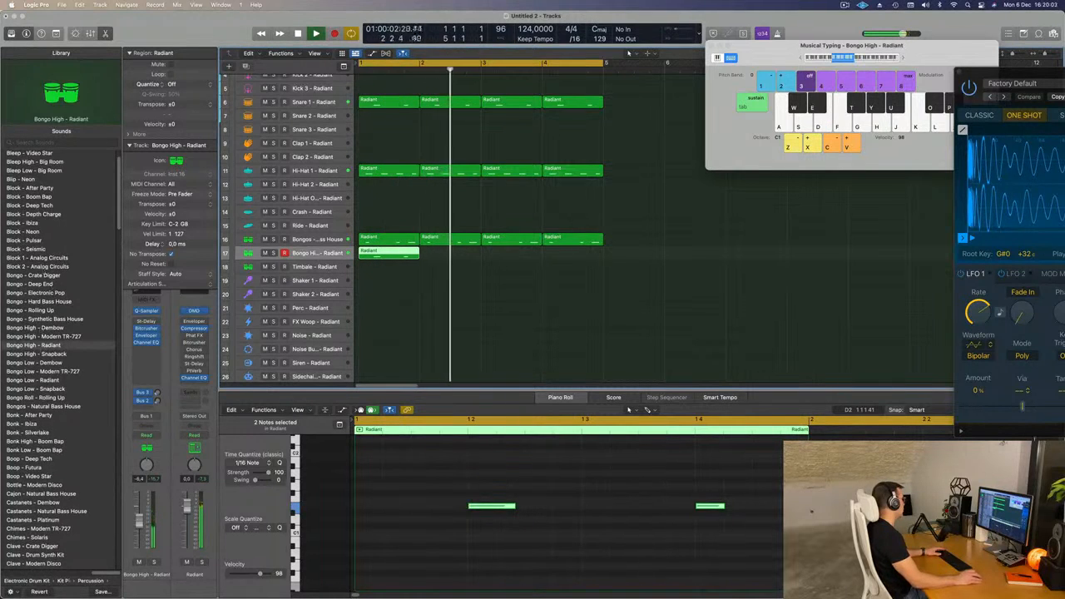
pyautogui.scroll(-4, 31, 401)
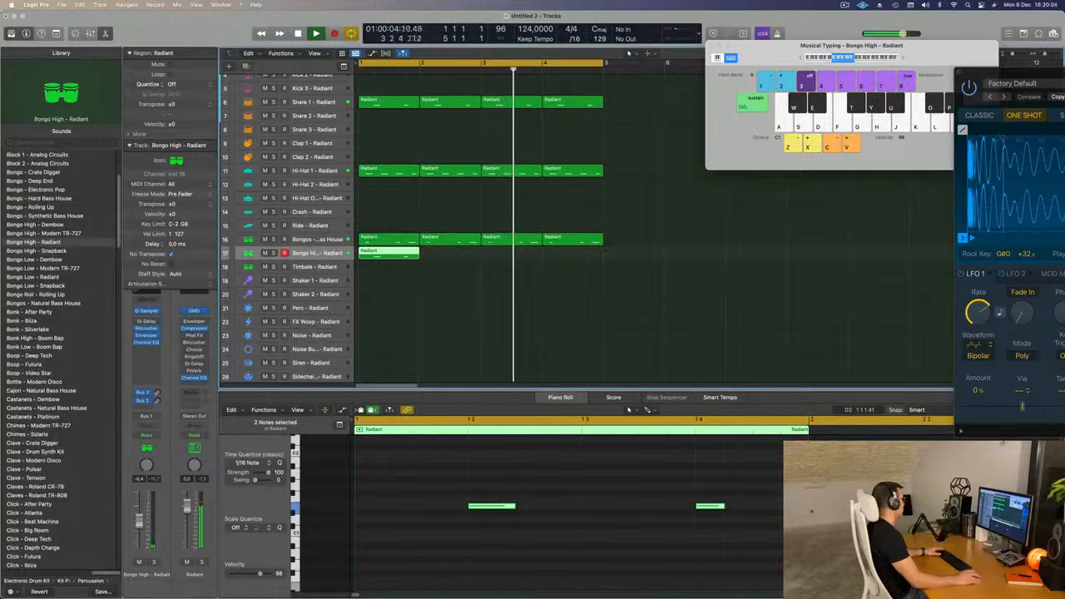
pyautogui.scroll(-14, 31, 402)
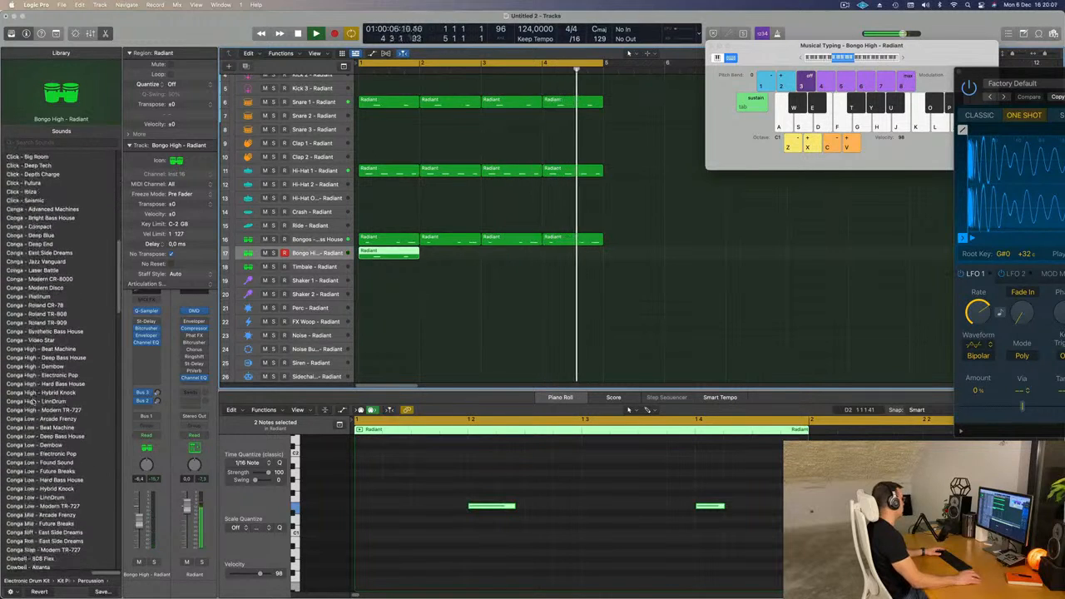
pyautogui.scroll(-8, 42, 324)
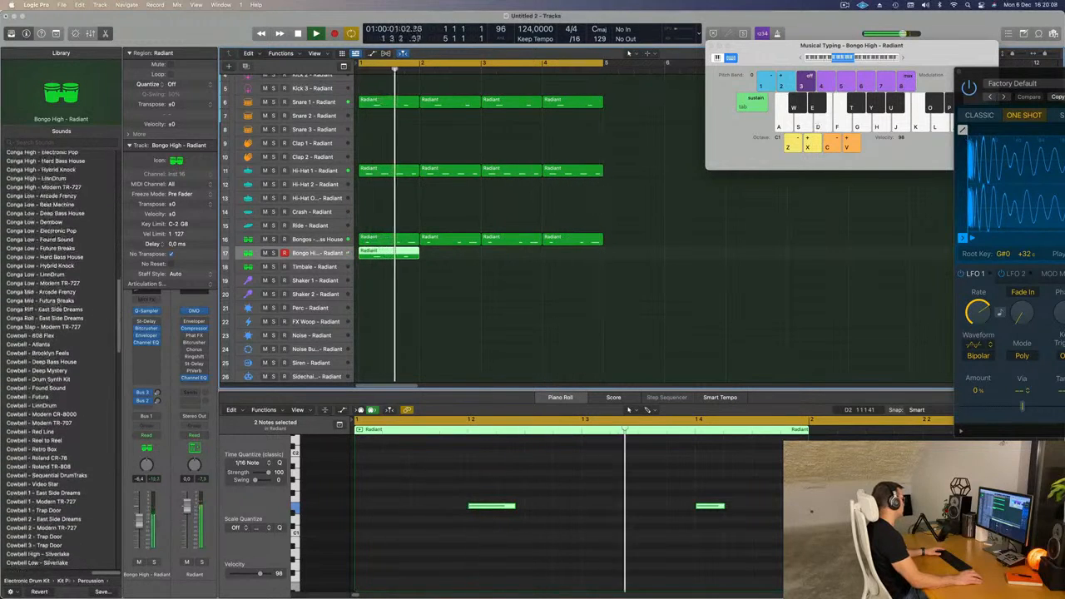
pyautogui.click(38, 310)
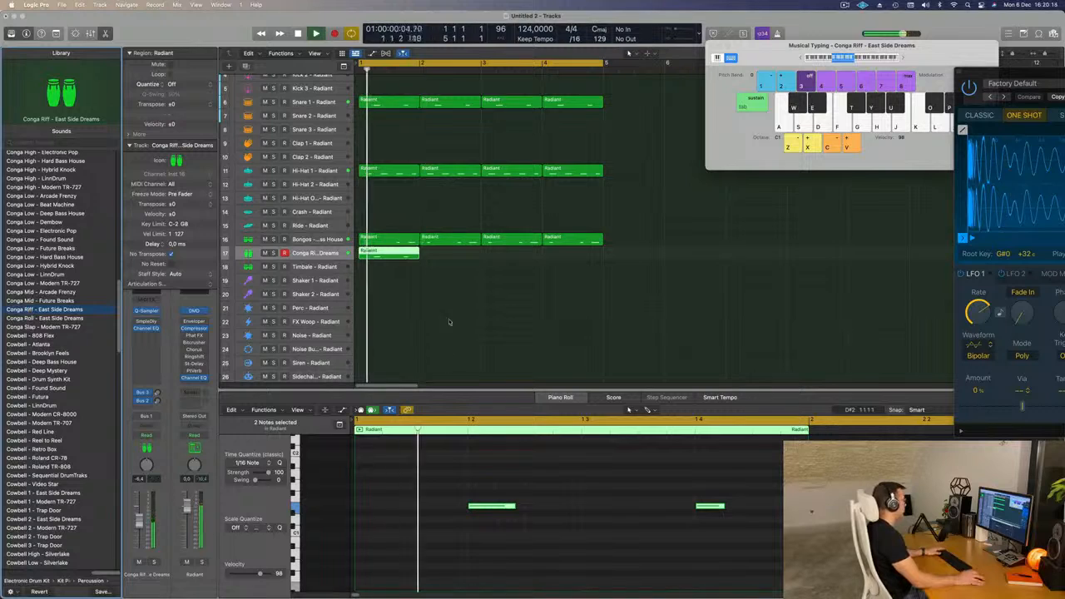
# Repeat the one-bar Conga Riff region three times to fill four bars.
pyautogui.moveTo(438, 260); pyautogui.dragTo(374, 256)
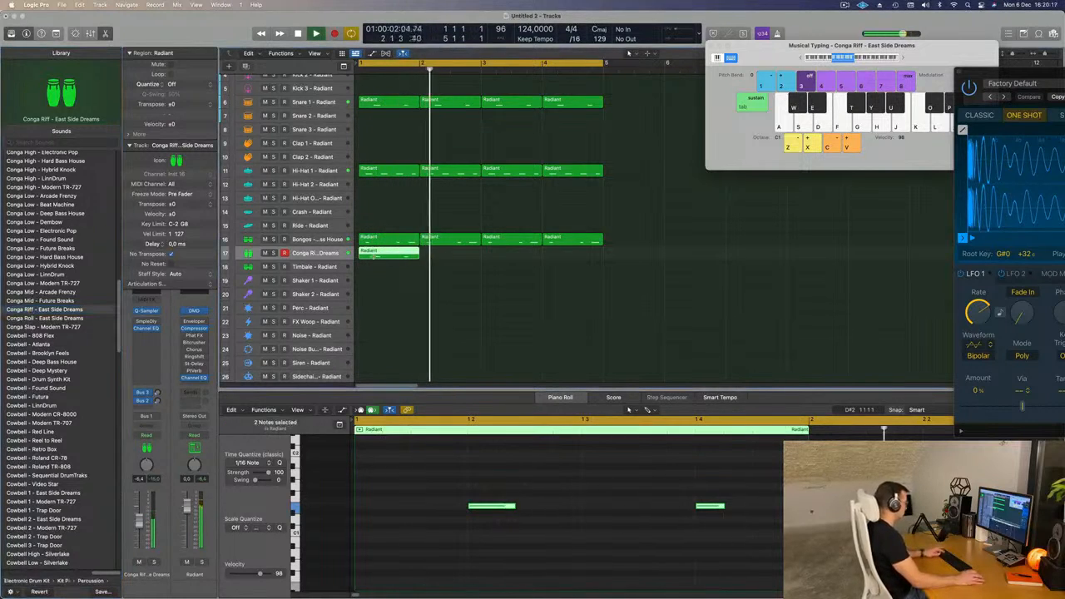
pyautogui.press('super+r')
pyautogui.press('super+r')
pyautogui.press('super+r')
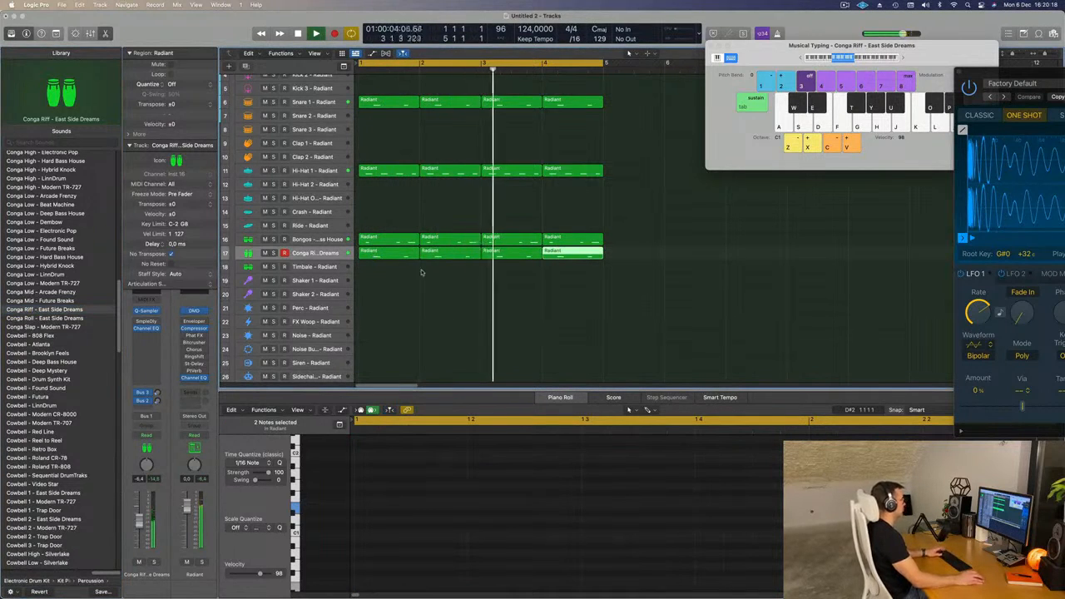
pyautogui.click(394, 287)
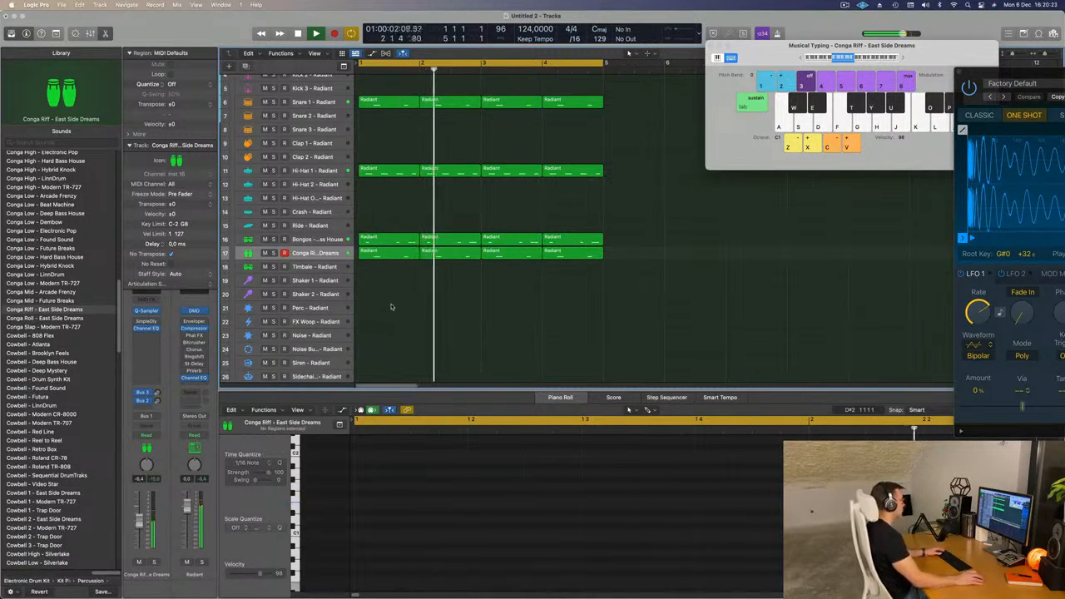
# Solo the Conga Riff track briefly, return to the full mix and stop playback.
pyautogui.click(317, 254)
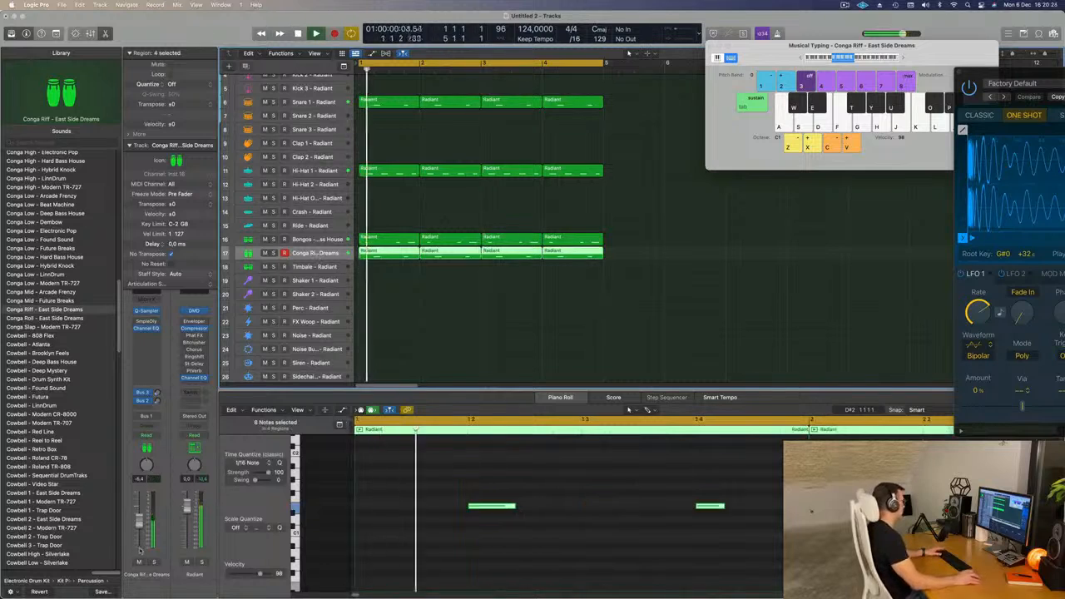
pyautogui.click(154, 563)
pyautogui.click(154, 563)
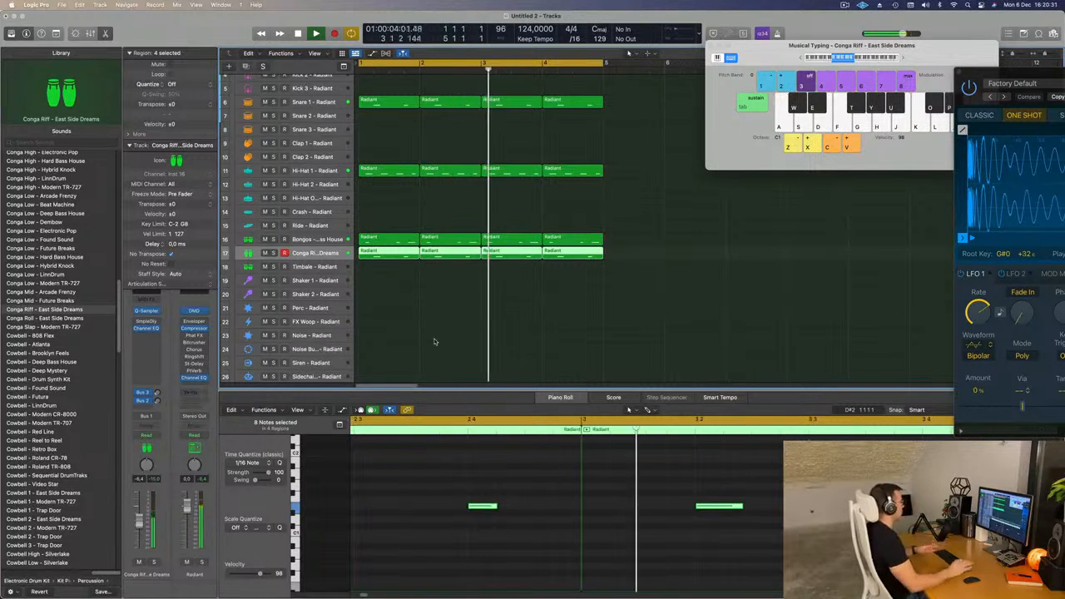
pyautogui.press('space')
# Copy the first Hi-Hat 1 region onto the Hi-Hat 2 track and duplicate its notes into a denser sixteenth-note pattern.
pyautogui.click(376, 170)
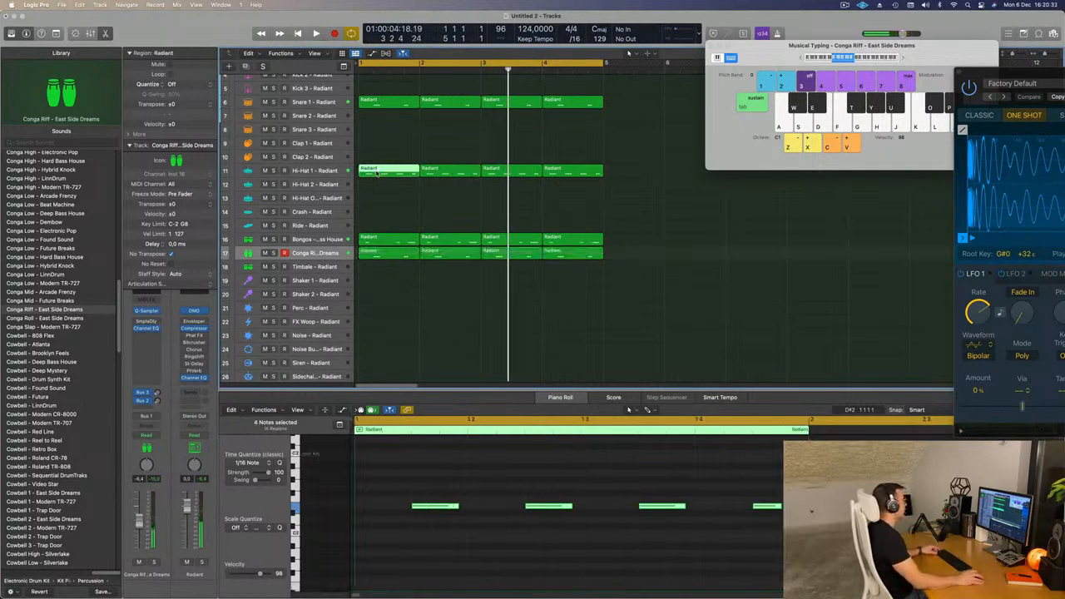
pyautogui.moveTo(376, 170); pyautogui.dragTo(376, 187)
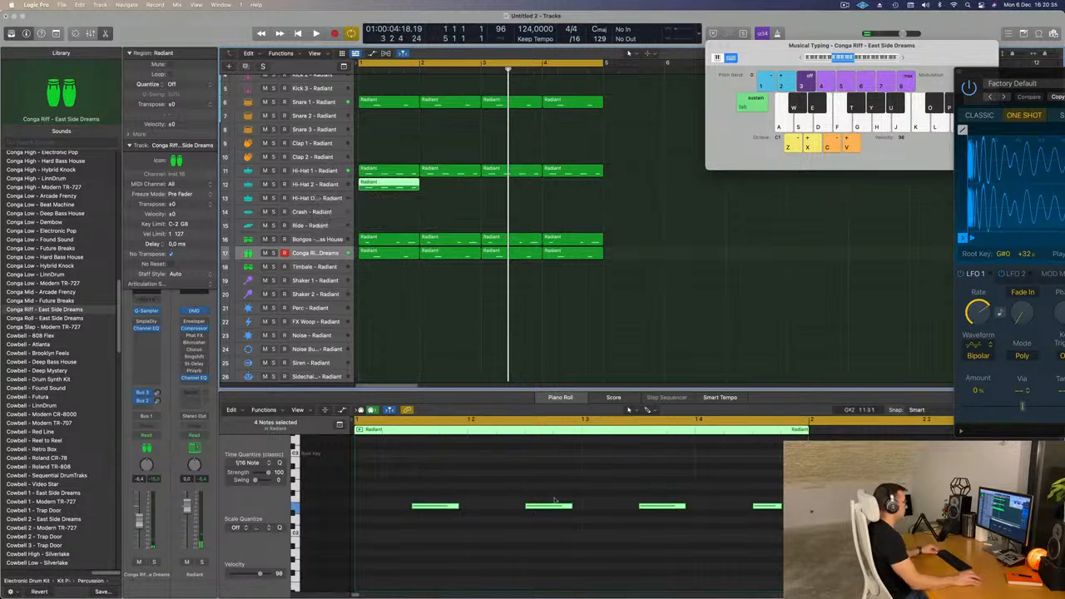
pyautogui.moveTo(458, 506); pyautogui.dragTo(363, 512)
pyautogui.scroll(4, 375, 517)
pyautogui.press('space')
pyautogui.moveTo(363, 532); pyautogui.dragTo(449, 540)
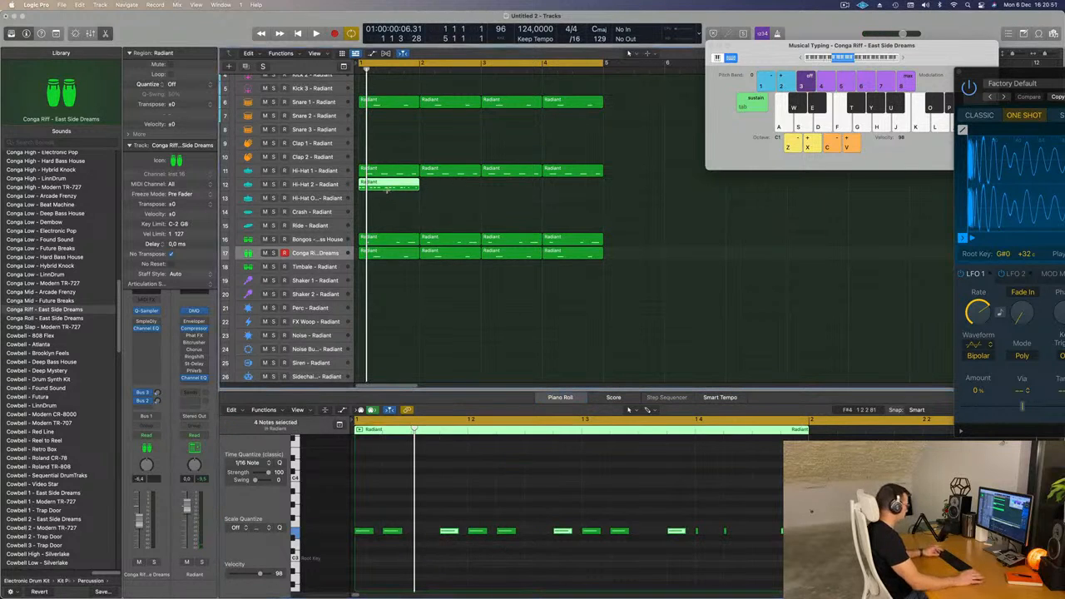
# Repeat the one-bar Hi-Hat 2 region three times to fill four bars, select the track and play the beat.
pyautogui.press('super+r')
pyautogui.press('super+r')
pyautogui.press('super+r')
pyautogui.press('space')
pyautogui.click(314, 185)
pyautogui.press('space')
pyautogui.press('space')
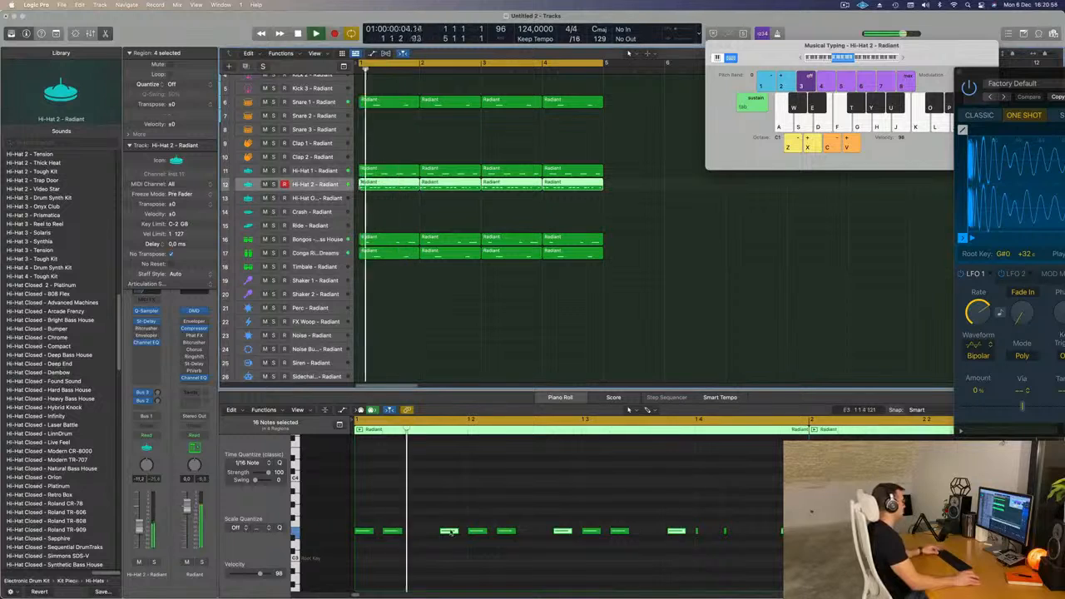
# Try shifting the selected Hi-Hat 2 notes one sixteenth earlier, and undo the move.
pyautogui.moveTo(452, 539); pyautogui.dragTo(420, 535)
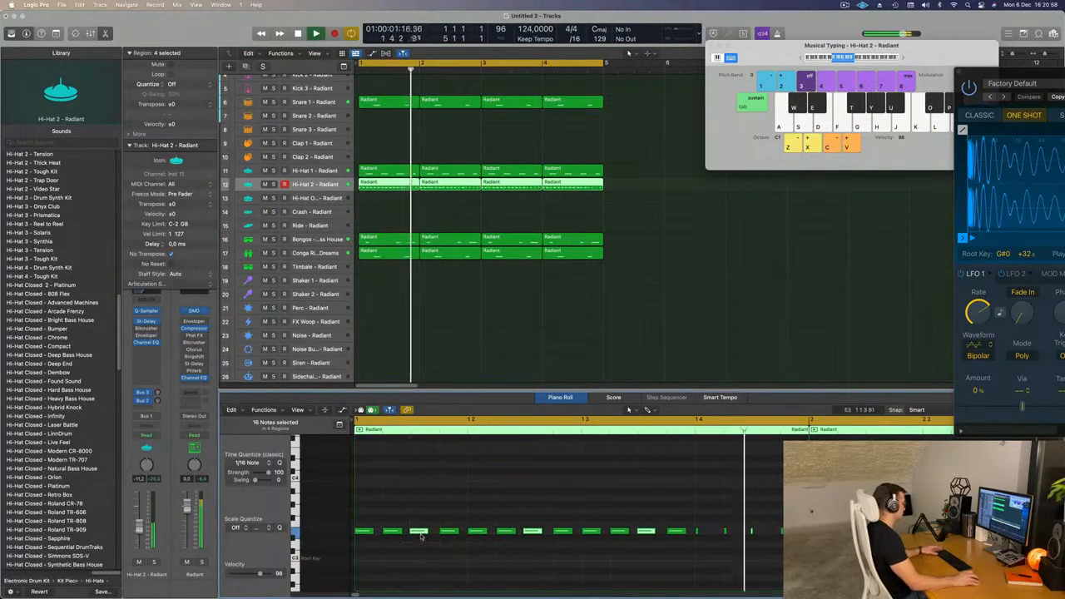
pyautogui.press('super+z')
# Lengthen the three short notes at the end of the first Hi-Hat 2 bar to match the others.
pyautogui.press('super+Left')
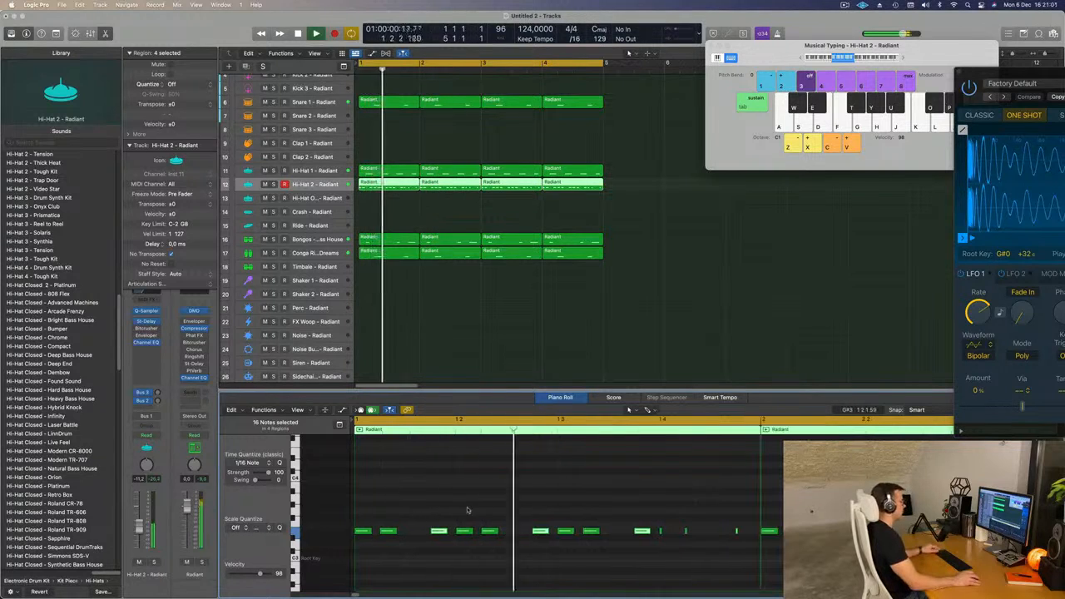
pyautogui.moveTo(657, 523); pyautogui.dragTo(750, 549)
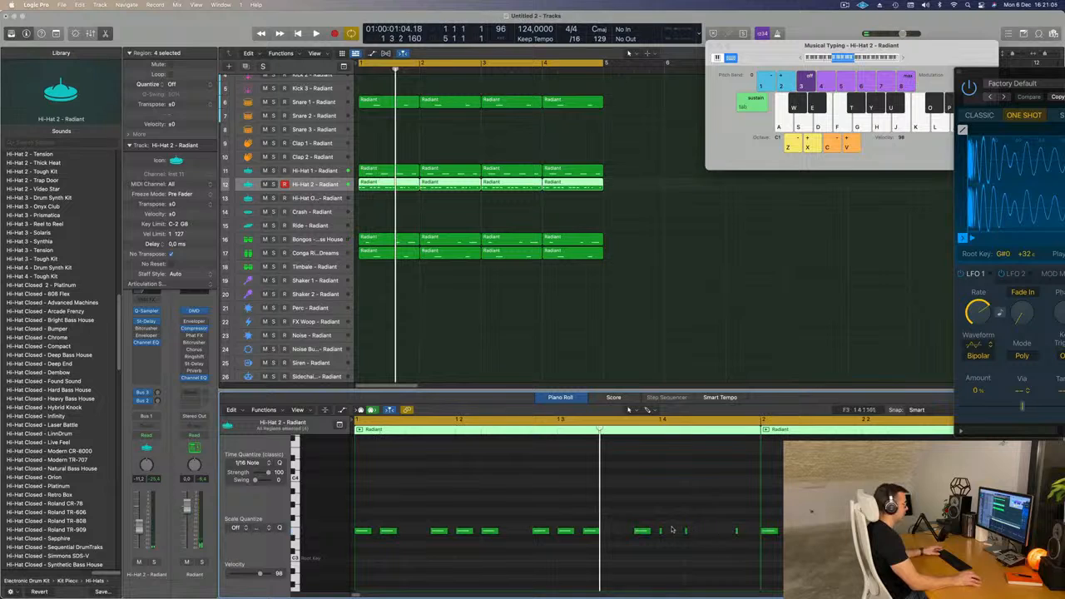
pyautogui.moveTo(687, 531); pyautogui.dragTo(708, 533)
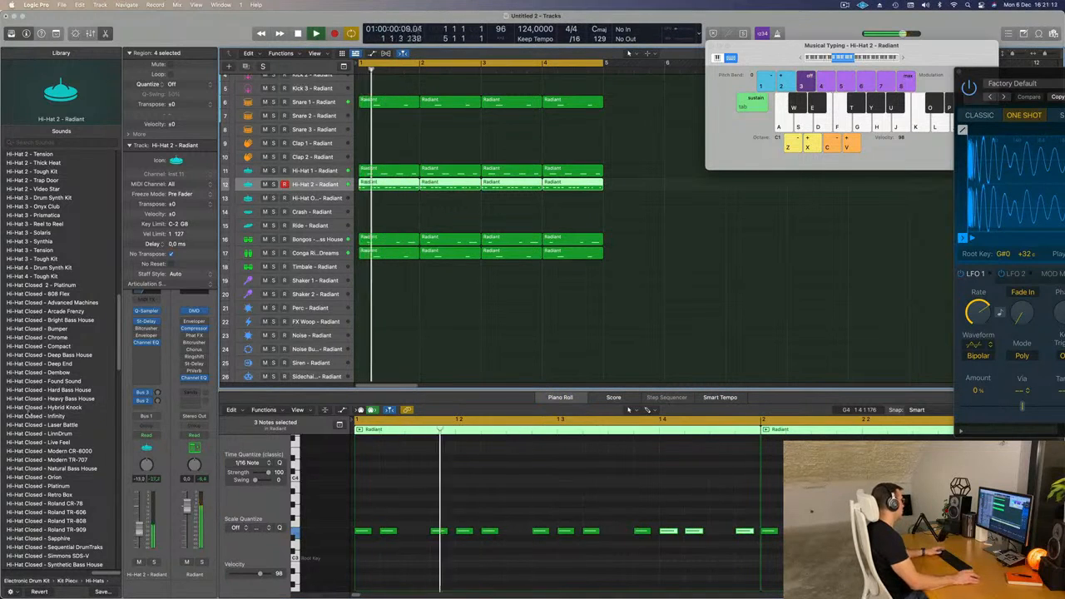
# Audition the Platinum and 808 Flex closed hi-hat sounds on the Hi-Hat 2 track, and load Hi-Hat Closed - Advanced Machines.
pyautogui.scroll(-5, 28, 412)
pyautogui.scroll(5, 28, 412)
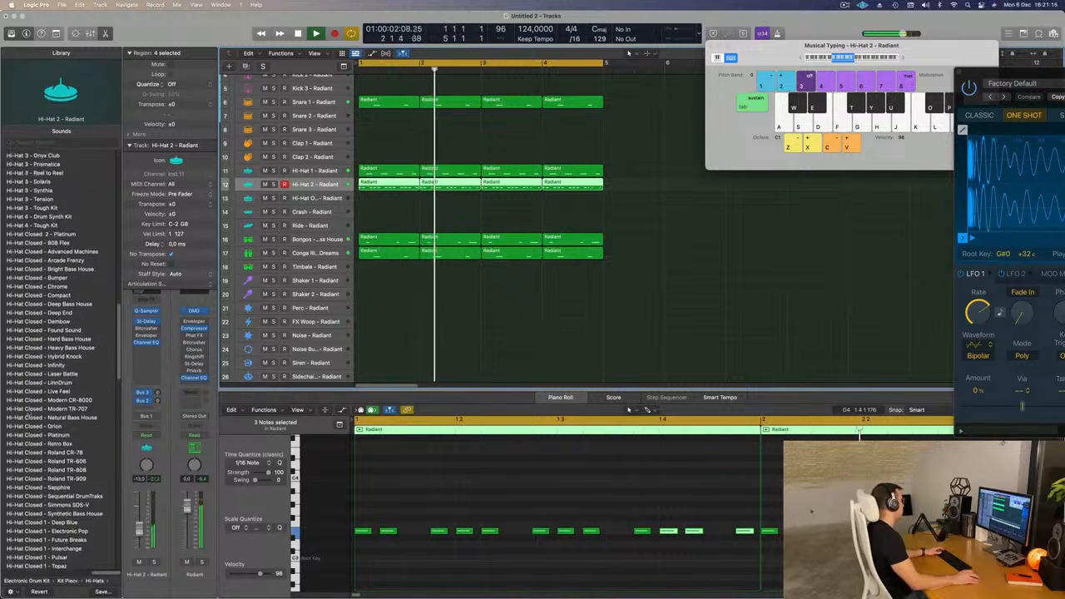
pyautogui.scroll(3, 37, 289)
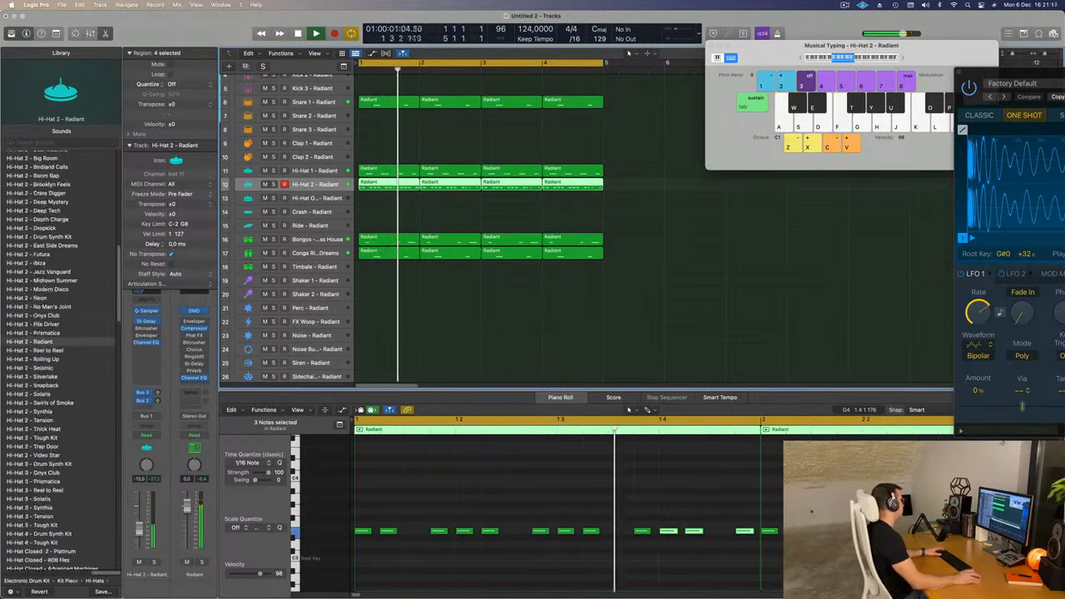
pyautogui.scroll(3, 56, 331)
pyautogui.scroll(-1, 57, 330)
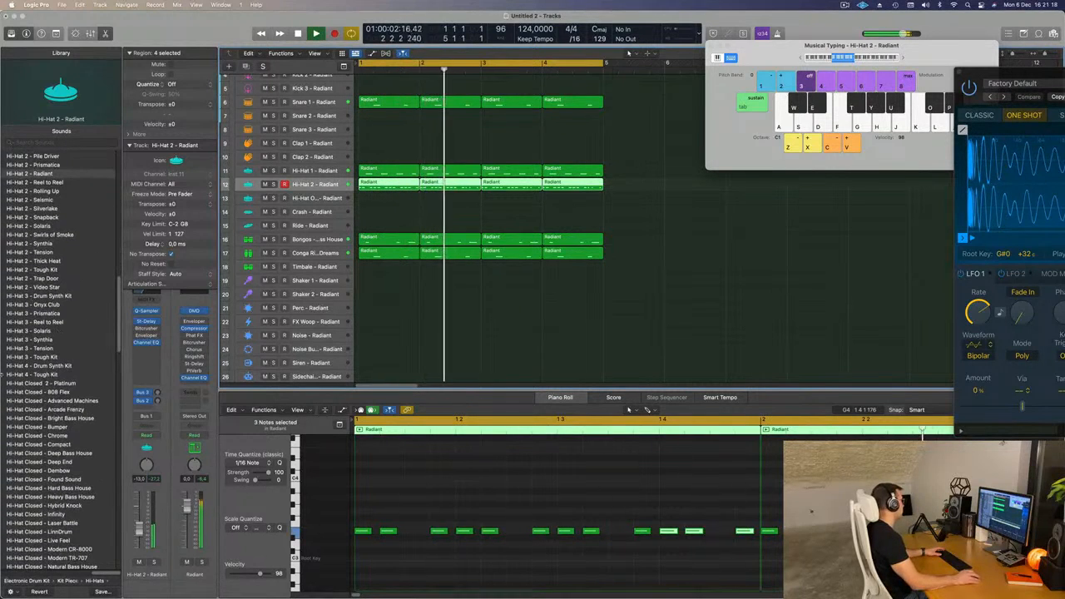
pyautogui.click(58, 383)
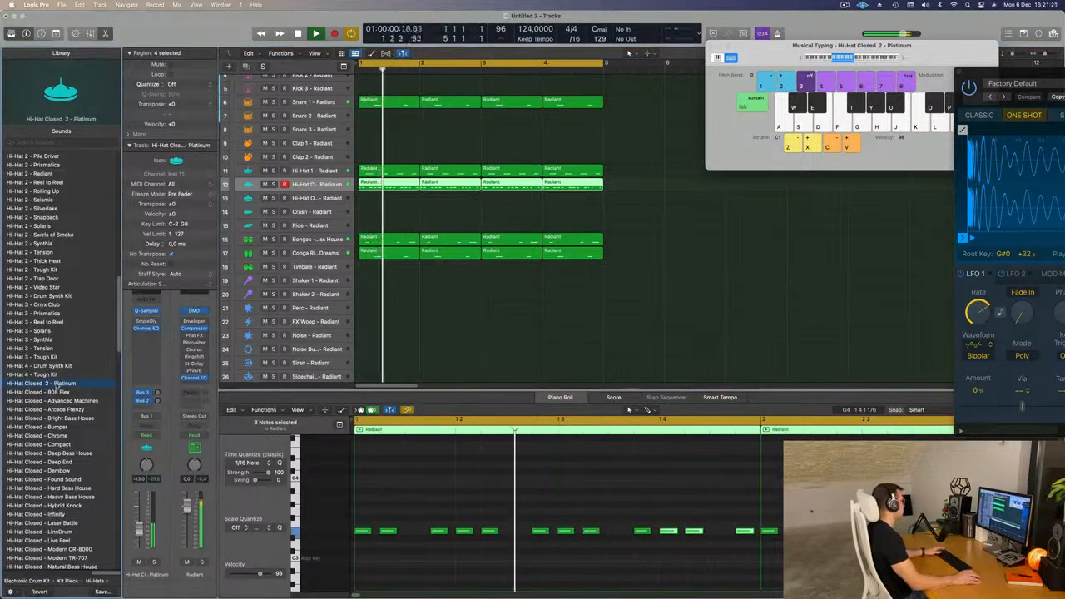
pyautogui.click(54, 394)
pyautogui.click(61, 403)
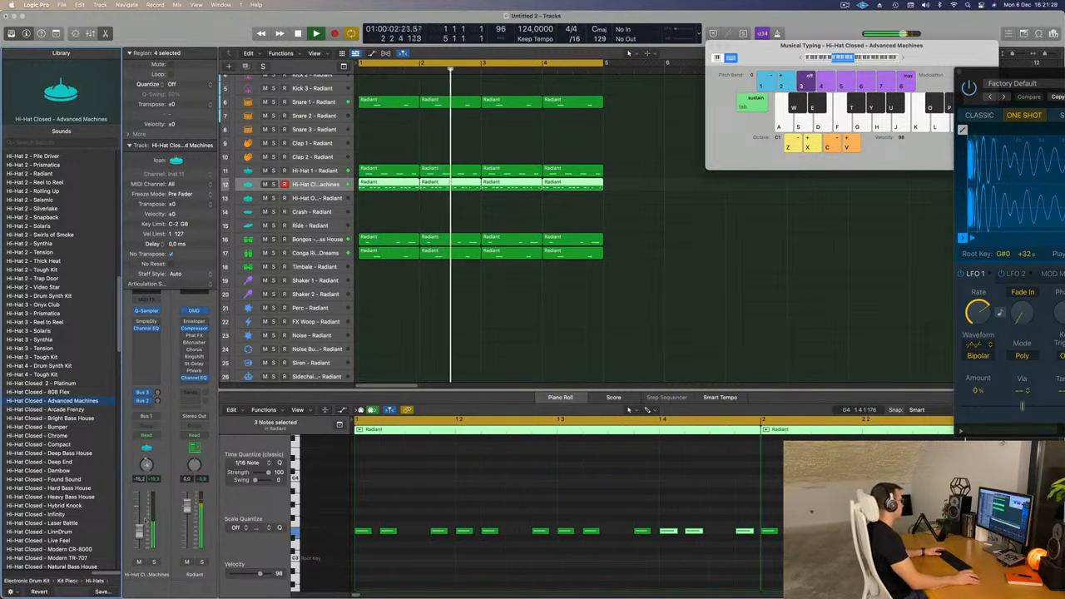
# Review all tracks of the four-bar beat during playback and restart it with the Bongos - Natural Bass House track selected.
pyautogui.scroll(5, 530, 341)
pyautogui.scroll(1, 531, 343)
pyautogui.press('super+Up')
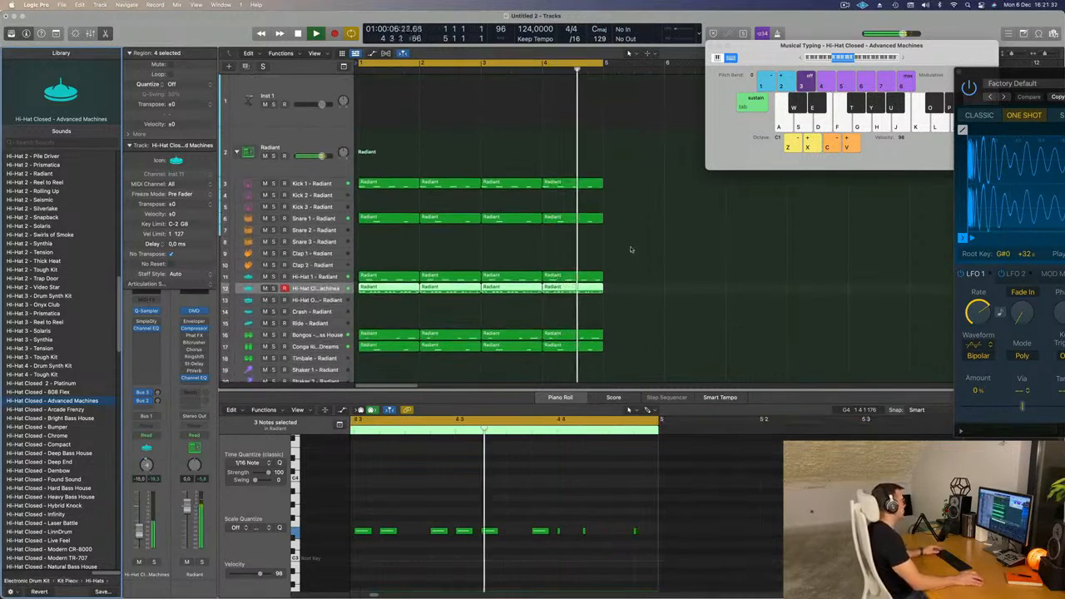
pyautogui.click(699, 260)
pyautogui.scroll(-1, 656, 280)
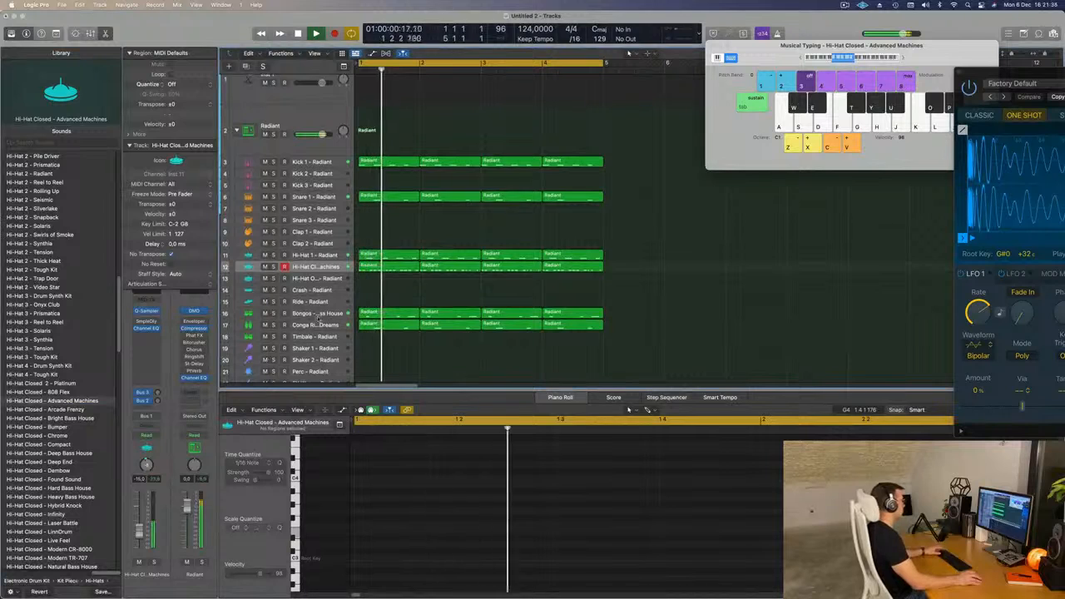
pyautogui.click(315, 314)
pyautogui.press('space')
pyautogui.press('space')
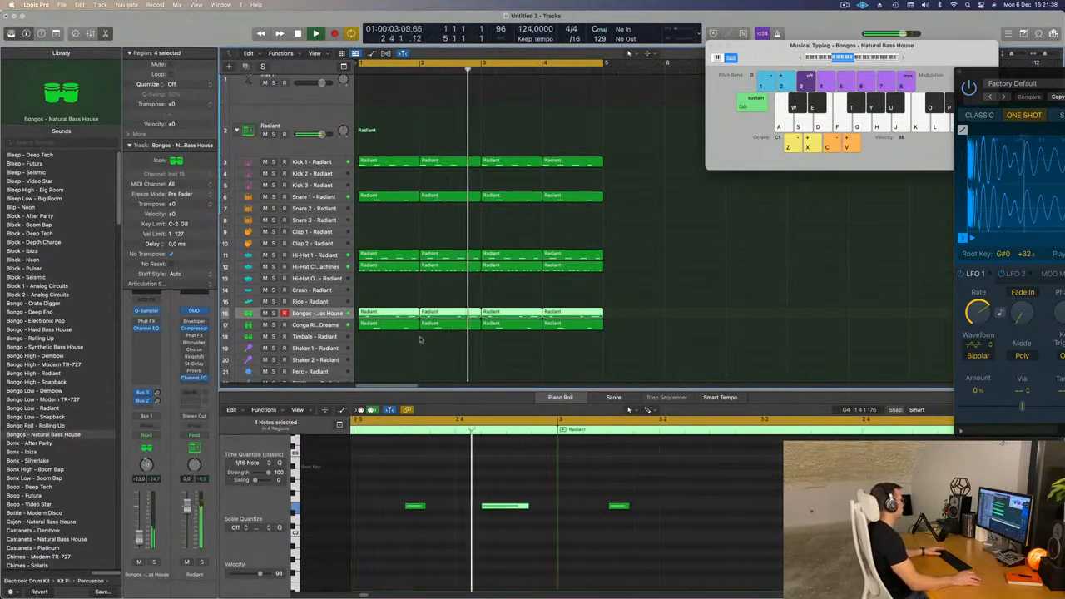
pyautogui.scroll(3, 523, 114)
pyautogui.press('space')
pyautogui.press('space')
# Select the Inst 1 track, open its Alchemy instrument and place the plug-in window over the arrangement.
pyautogui.click(296, 87)
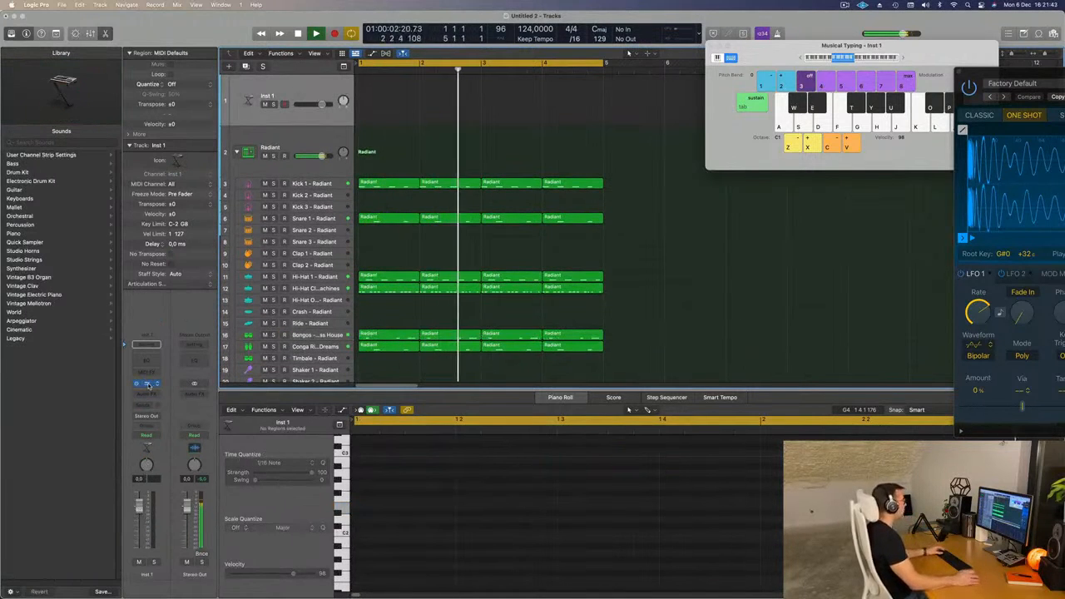
pyautogui.click(148, 384)
pyautogui.moveTo(573, 140); pyautogui.dragTo(614, 190)
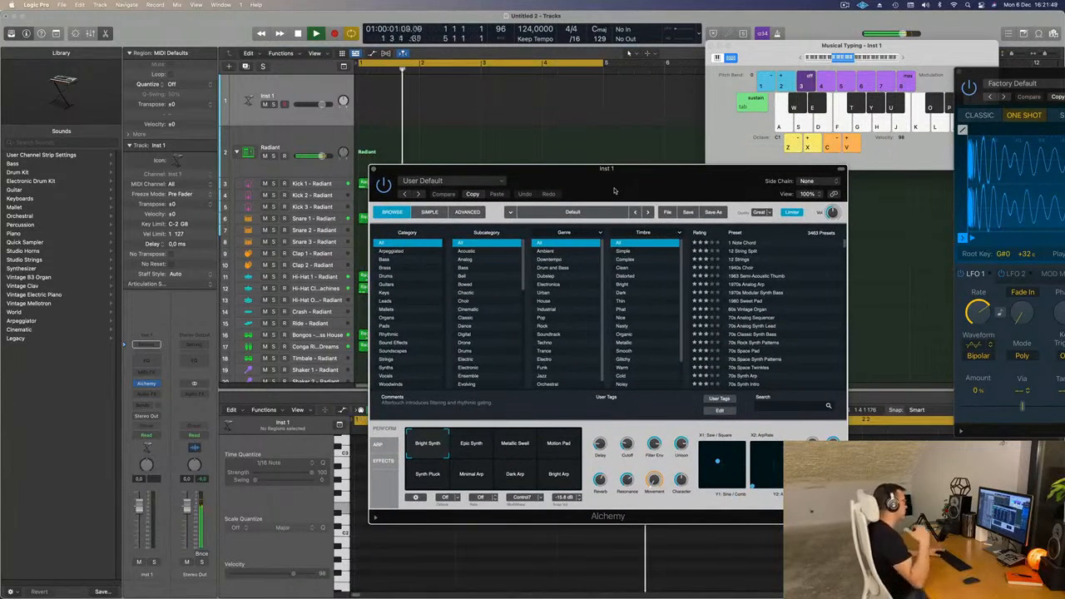
pyautogui.moveTo(614, 190); pyautogui.dragTo(574, 156)
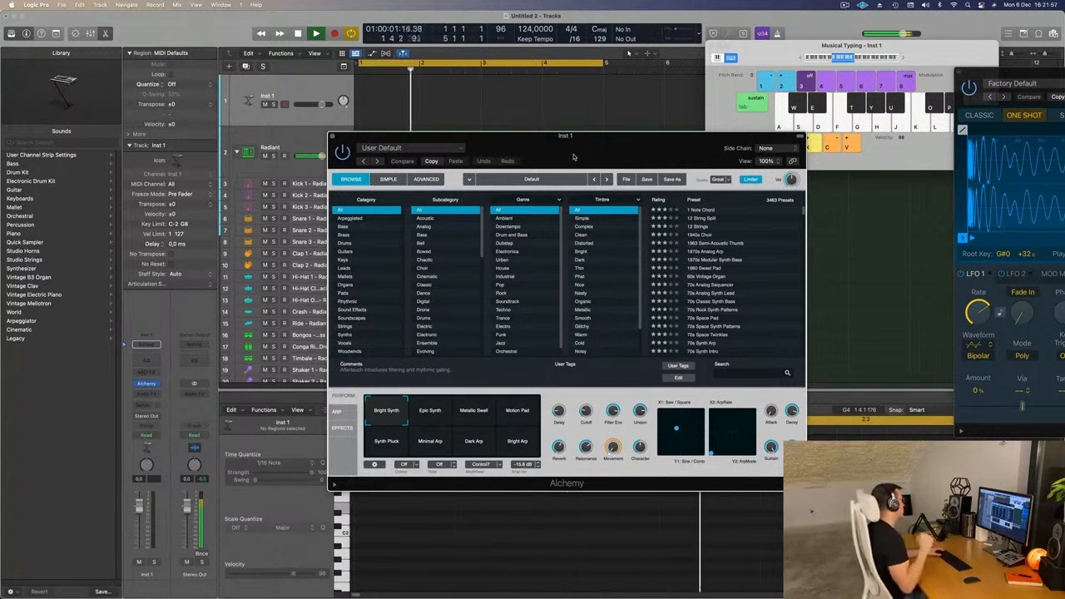
# Filter Alchemy's presets to the Bass category and Simple timbre, and load the Layered Brass preset.
pyautogui.click(349, 236)
pyautogui.click(366, 227)
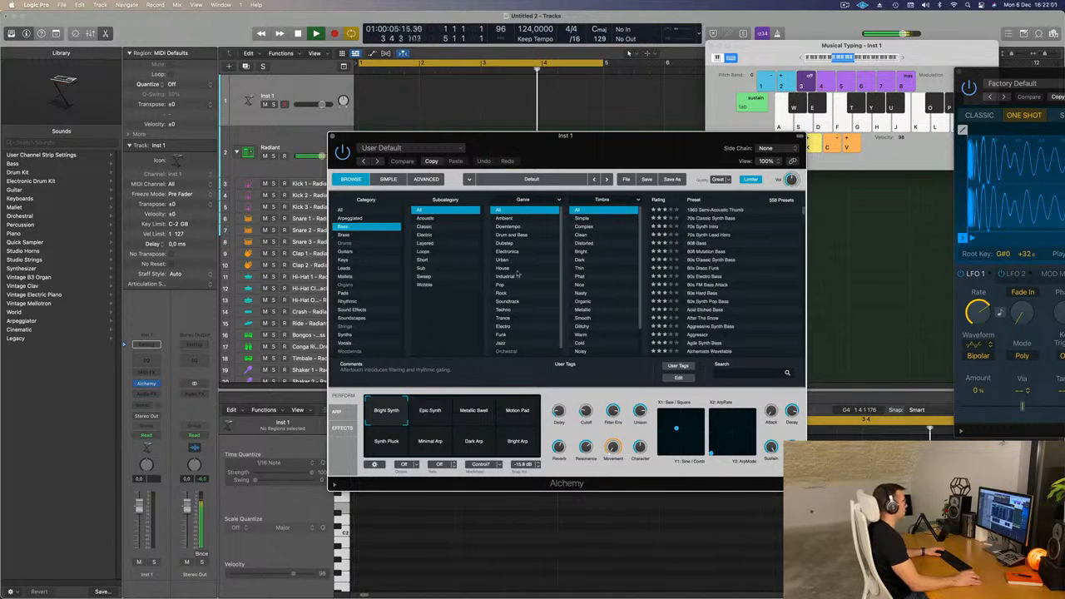
pyautogui.click(580, 218)
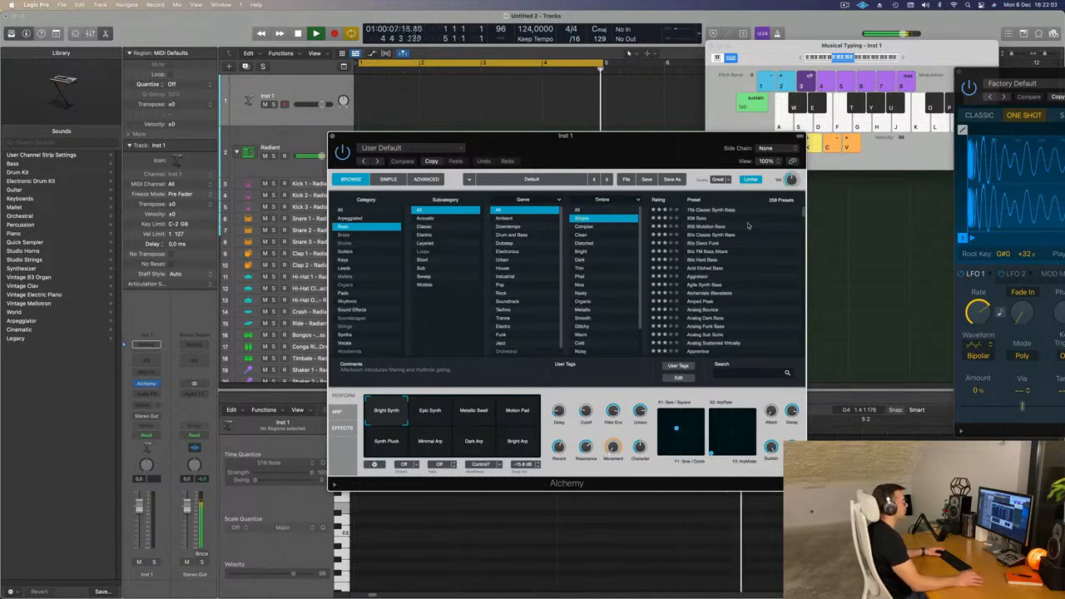
pyautogui.scroll(-10, 746, 251)
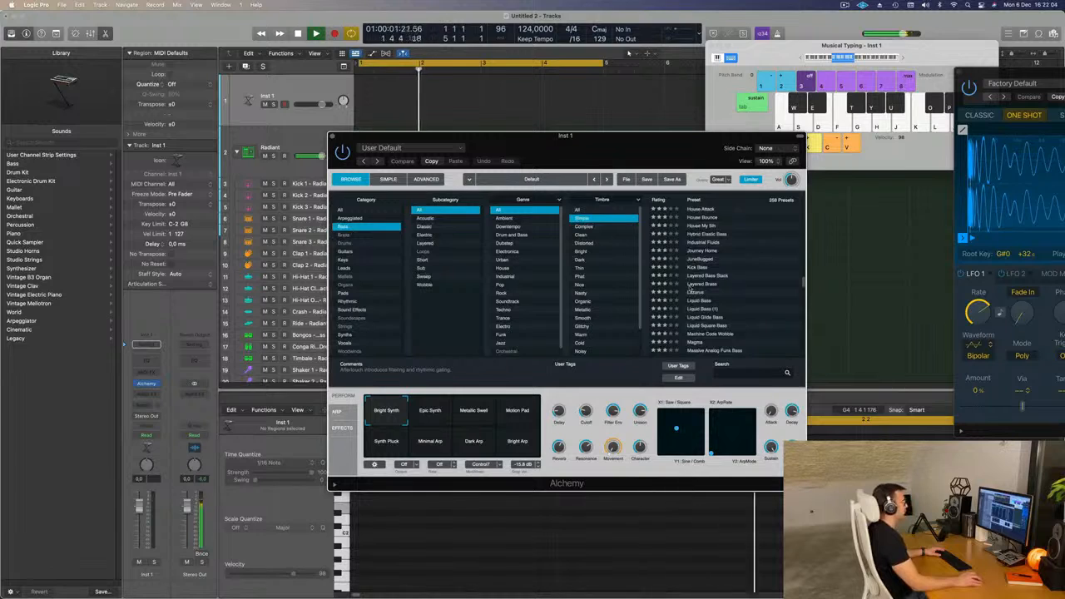
pyautogui.click(691, 284)
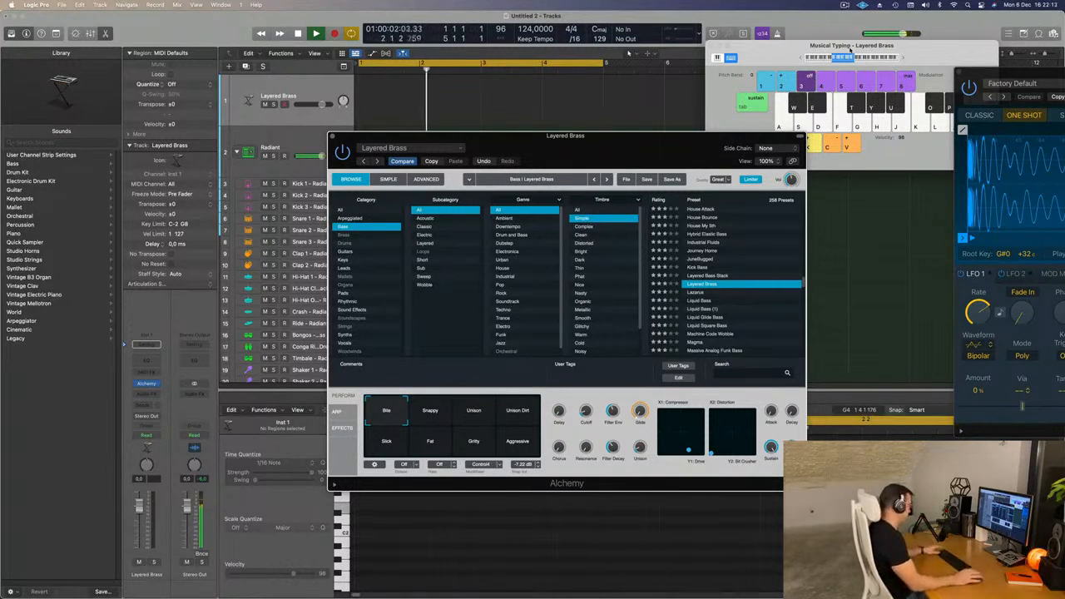
# Reposition the Musical Typing keyboard and the Alchemy window, and play a bass note with the Layered Brass preset.
pyautogui.moveTo(792, 59); pyautogui.dragTo(721, 59)
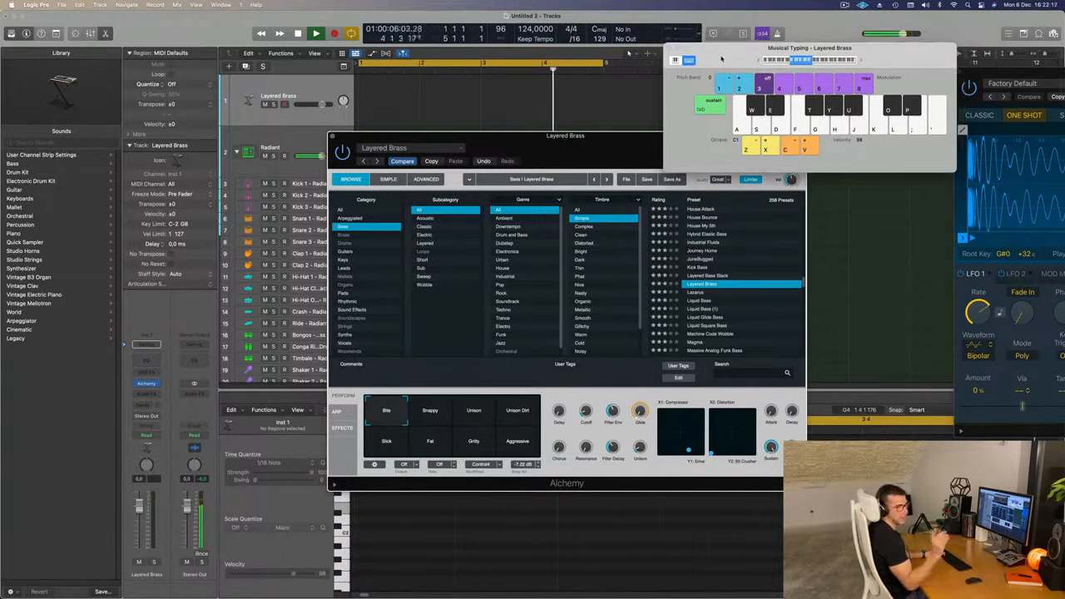
pyautogui.press('g')
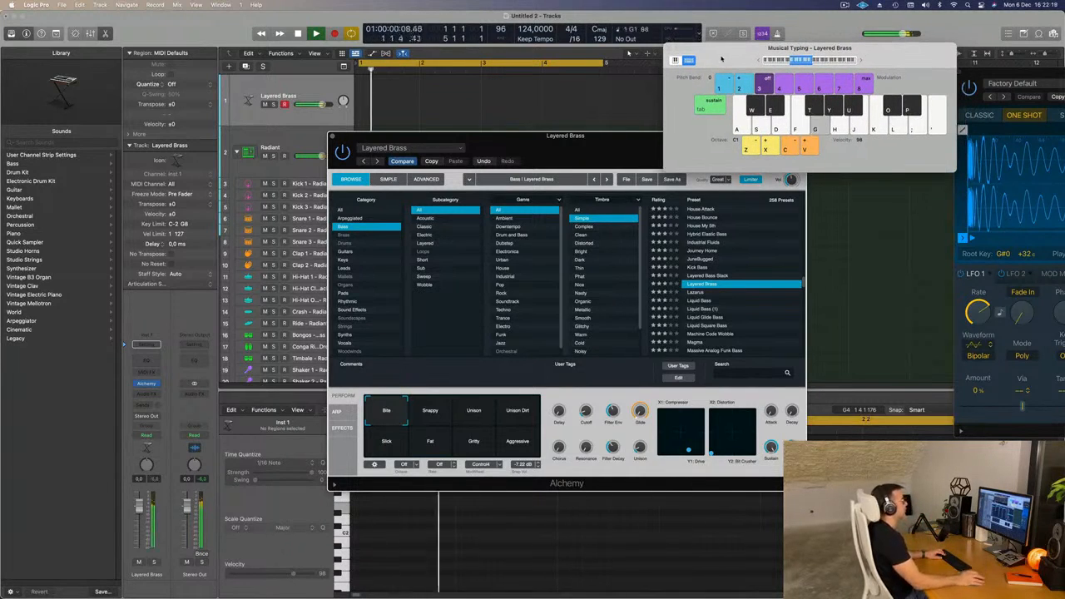
pyautogui.moveTo(594, 152); pyautogui.dragTo(619, 102)
# Audition Layered Brass's Snappy, Unison and Unison Dirt snapshots, and lower the bass channel's volume to -4.9 dB.
pyautogui.click(449, 363)
pyautogui.click(505, 361)
pyautogui.click(545, 360)
pyautogui.moveTo(139, 507); pyautogui.dragTo(139, 518)
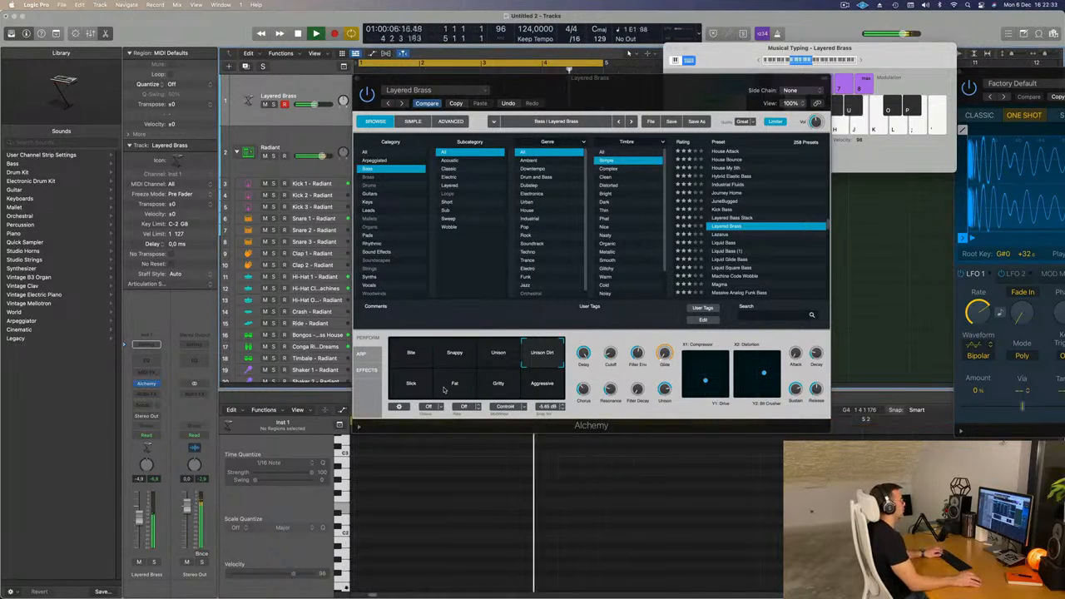
# Load the Lazarus preset, audition its Thick, Wide Sweep and Solid & Wide snapshots, and set the channel volume to -7.0 dB.
pyautogui.click(721, 235)
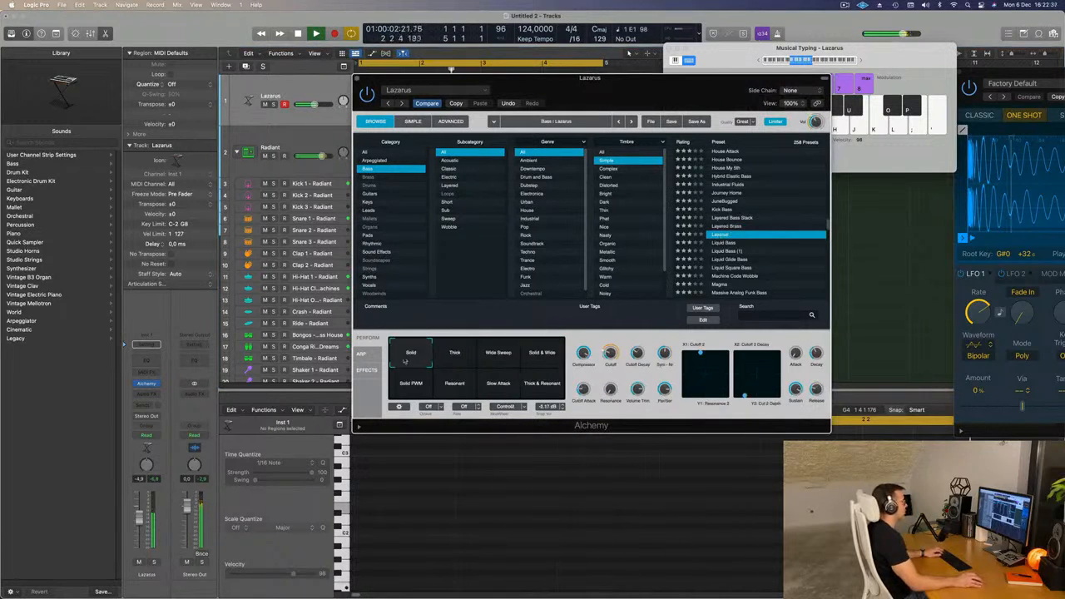
pyautogui.click(456, 357)
pyautogui.click(505, 358)
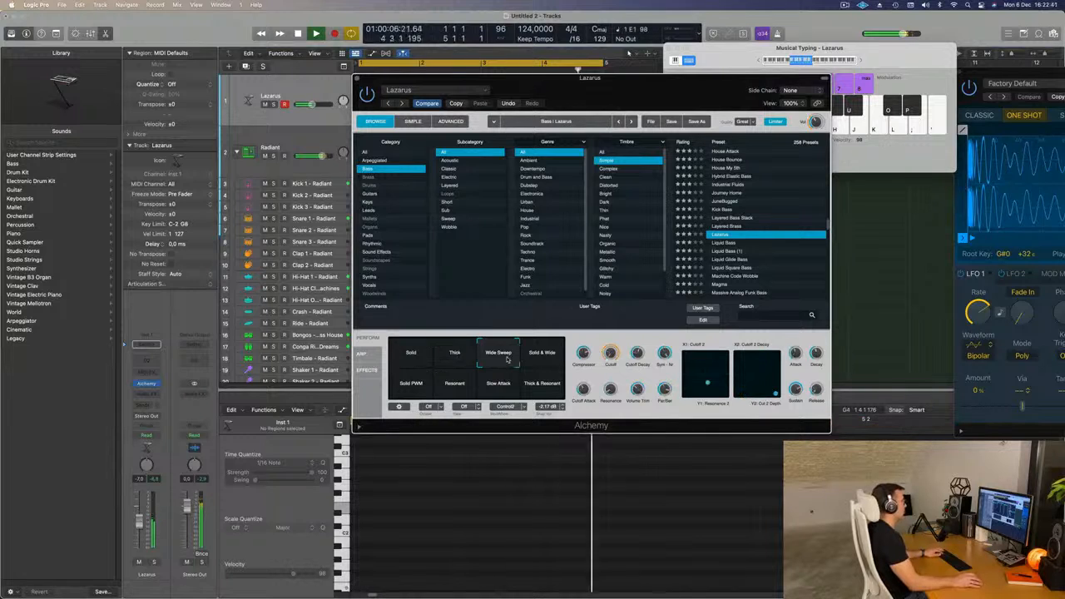
pyautogui.click(557, 357)
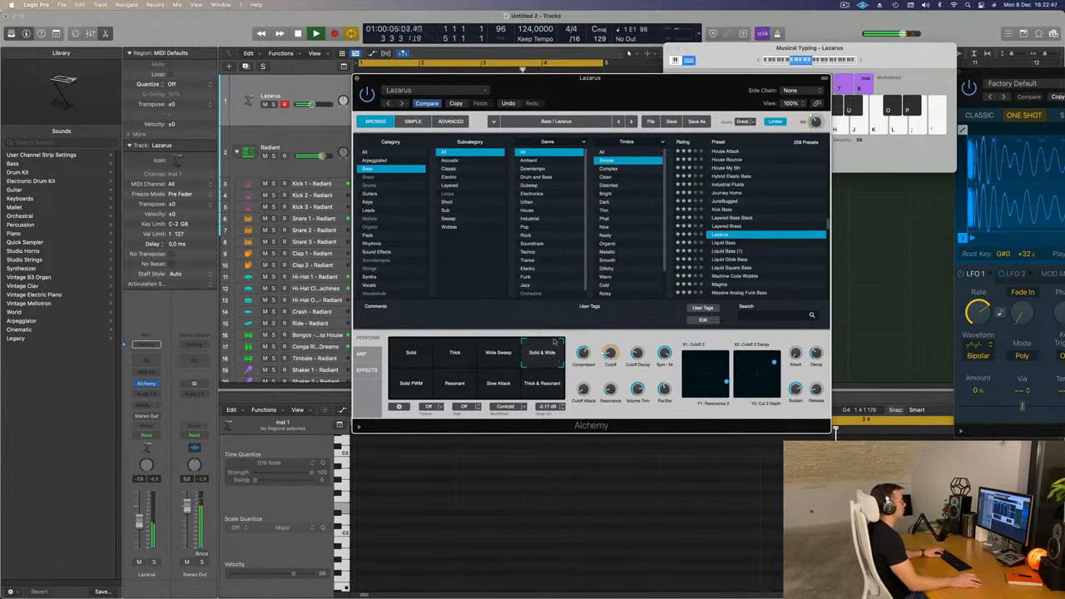
pyautogui.click(144, 525)
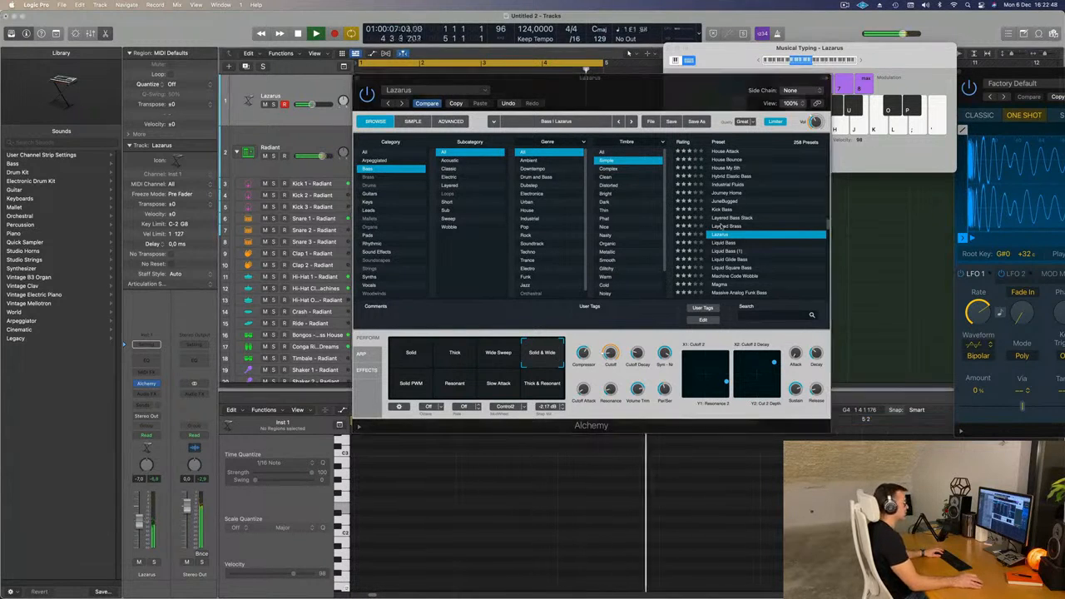
# Audition the Liquid Glide Bass and Liquid Square Bass presets, and raise the Musical Typing octave to C2.
pyautogui.click(730, 260)
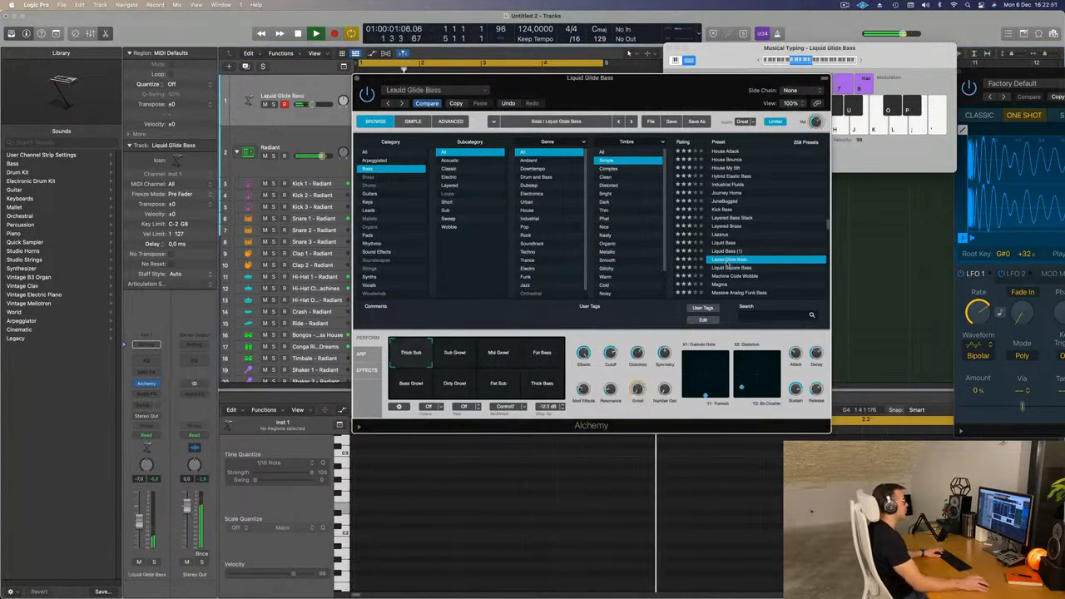
pyautogui.click(736, 269)
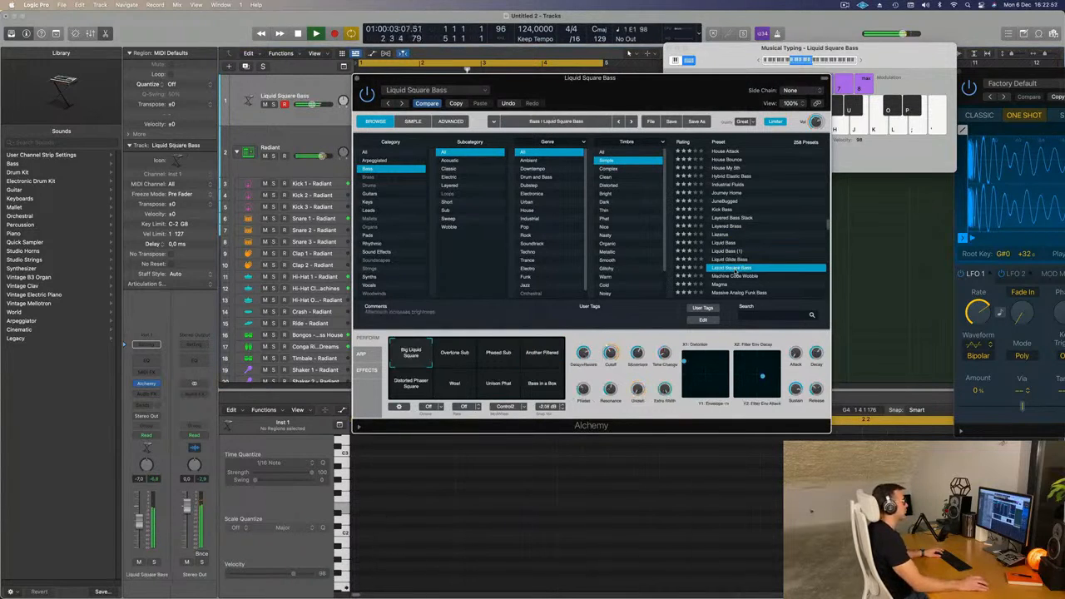
pyautogui.click(861, 61)
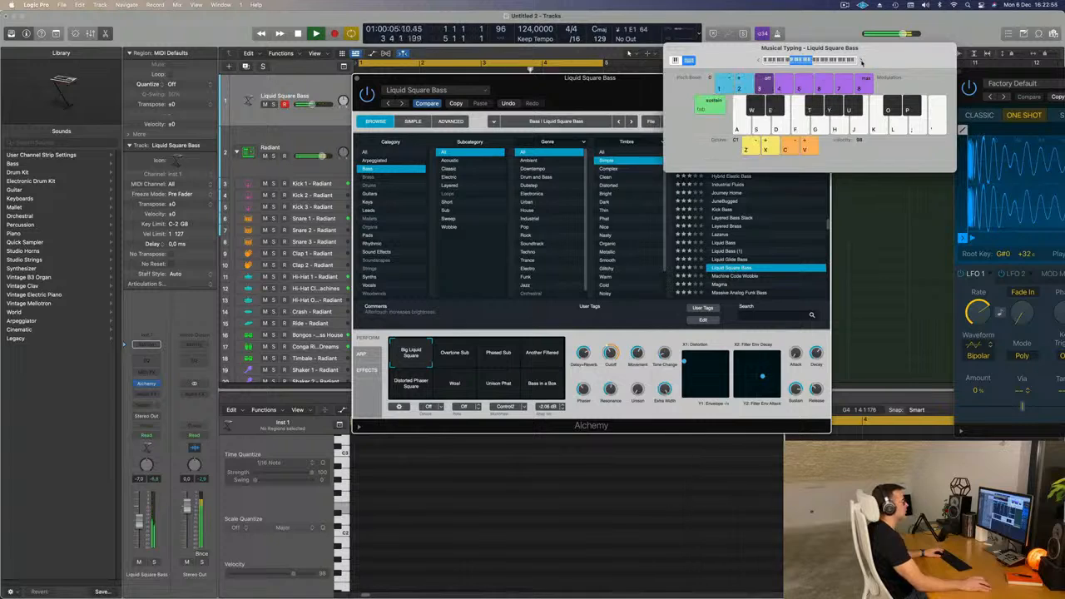
pyautogui.scroll(-1, 752, 278)
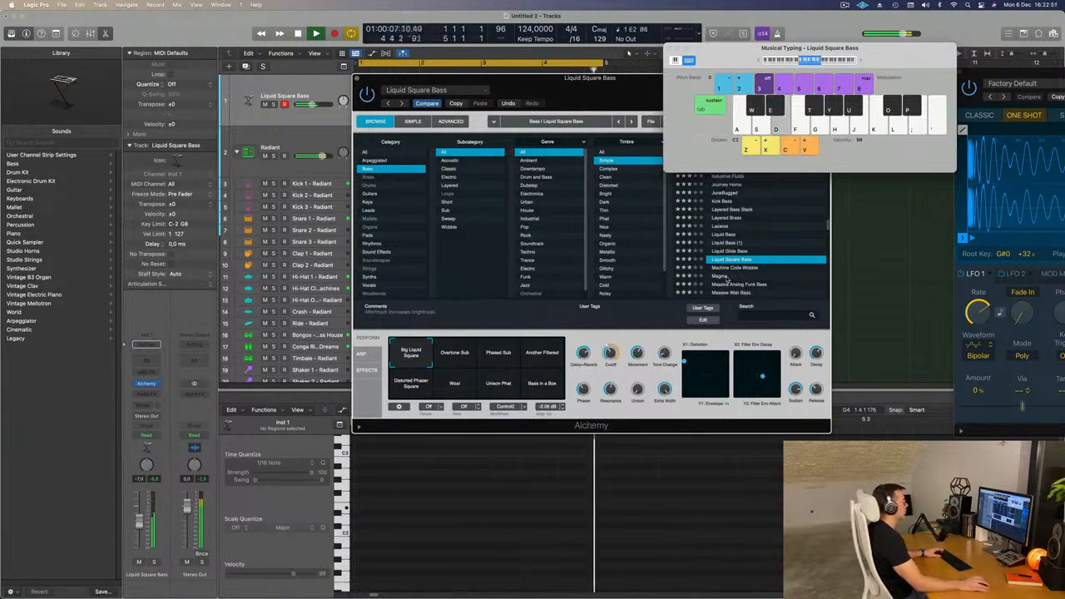
# Audition the Magma and Massive Analog Funk Bass presets in Alchemy.
pyautogui.click(728, 277)
pyautogui.click(724, 277)
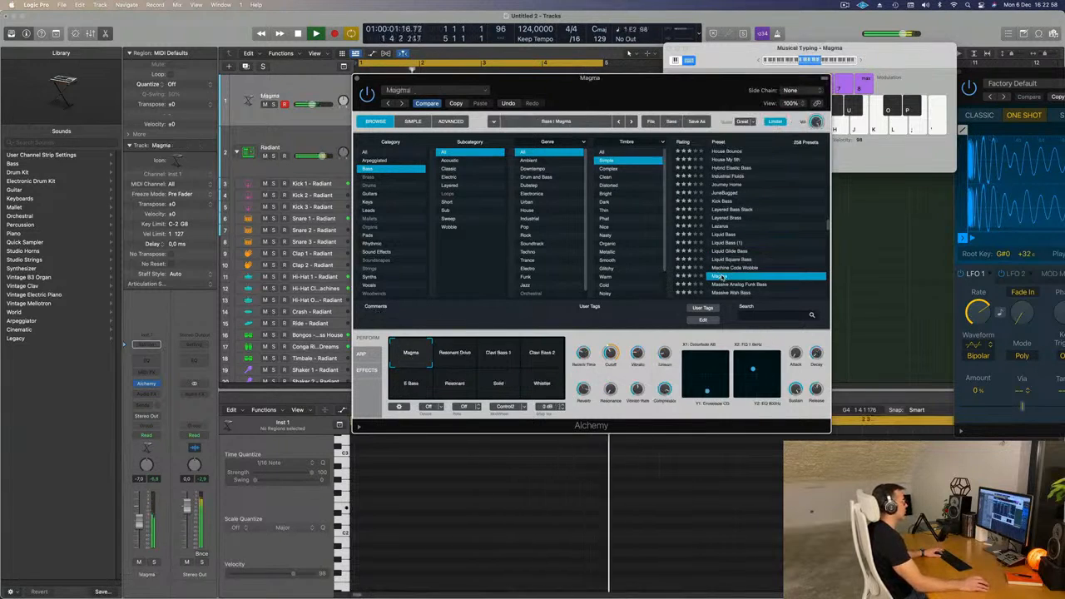
pyautogui.scroll(-3, 748, 268)
pyautogui.click(739, 262)
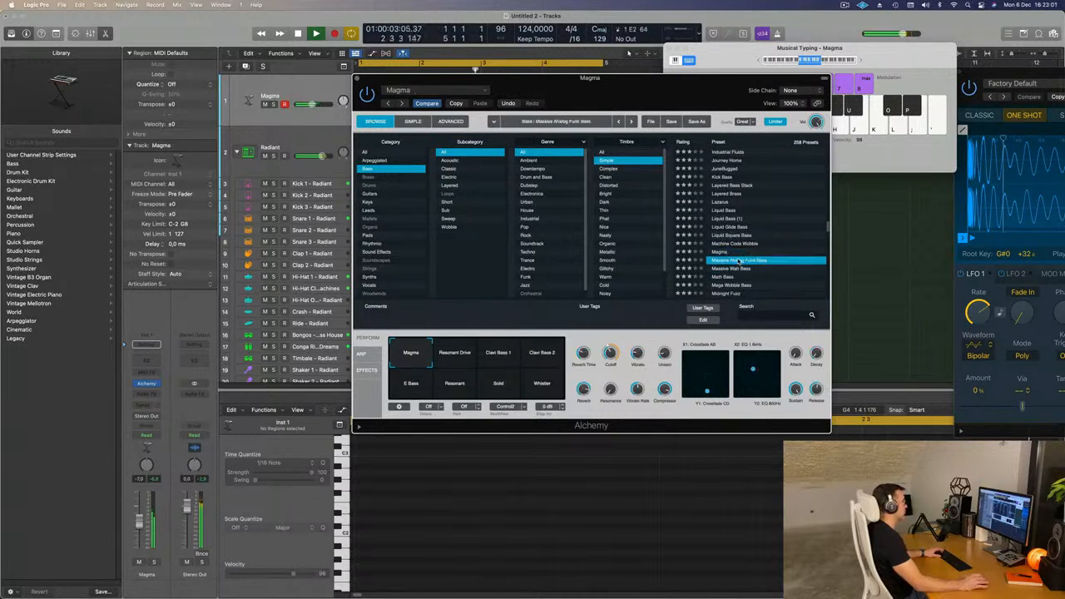
pyautogui.scroll(-3, 739, 262)
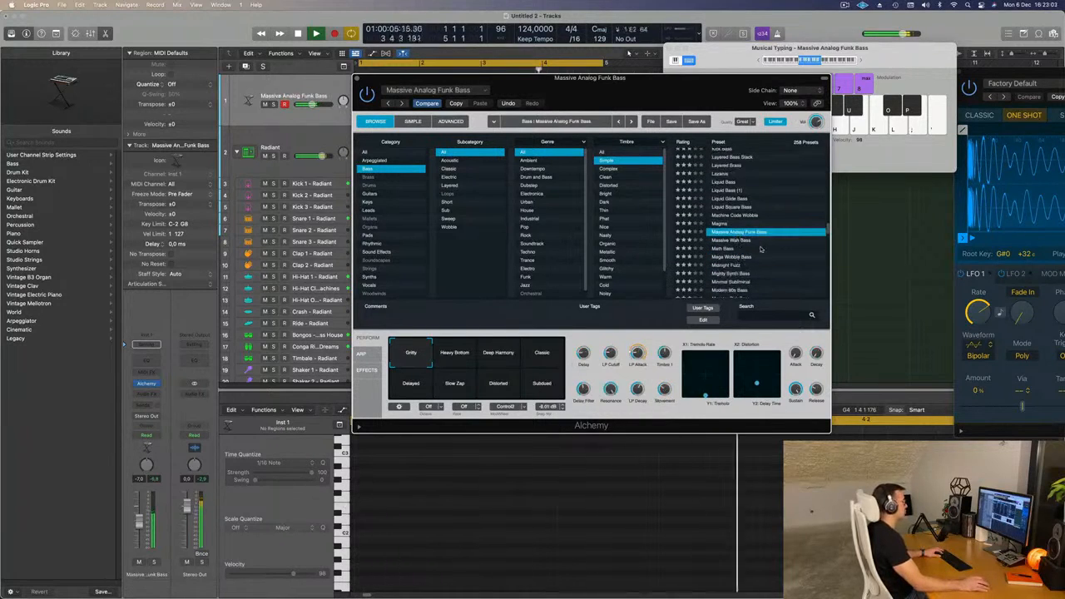
# Load the Math Bass preset and compare its Dry, Resonant 1, Rounded 1 and Wet snapshots.
pyautogui.click(718, 248)
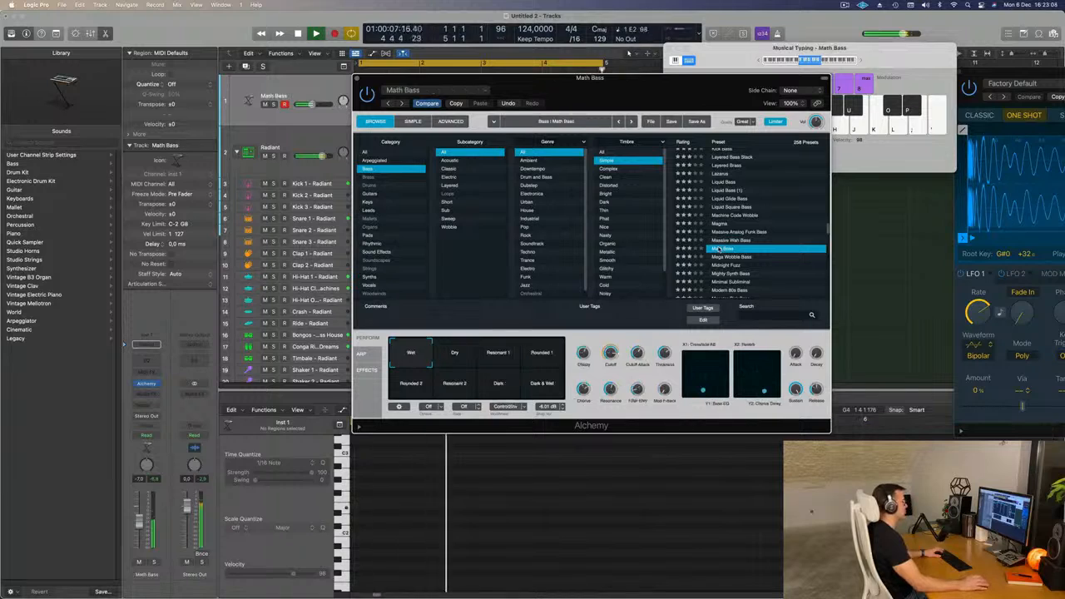
pyautogui.click(467, 361)
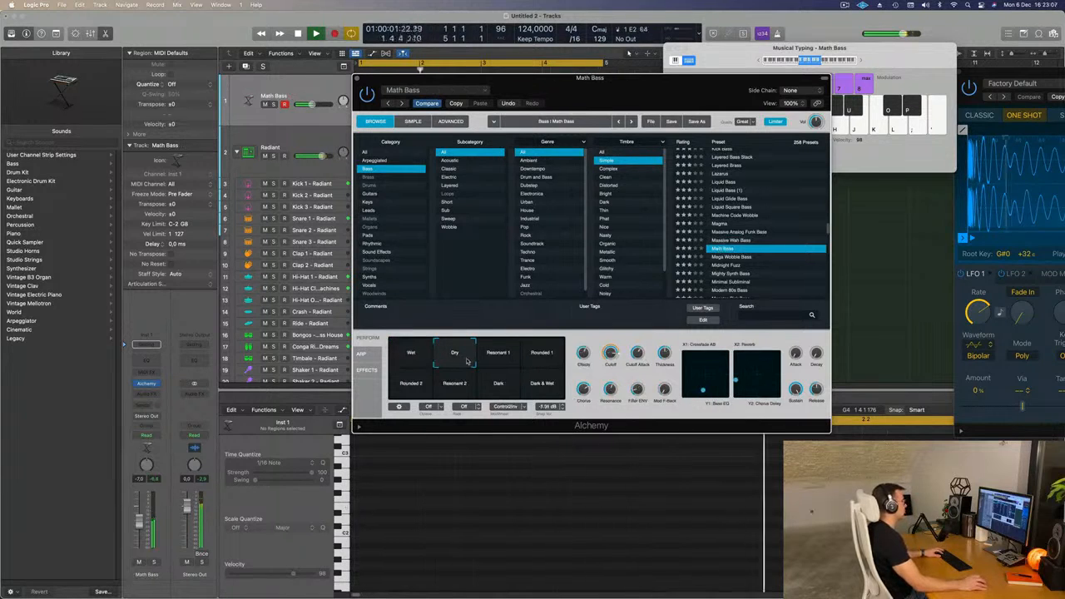
pyautogui.click(494, 360)
pyautogui.click(541, 356)
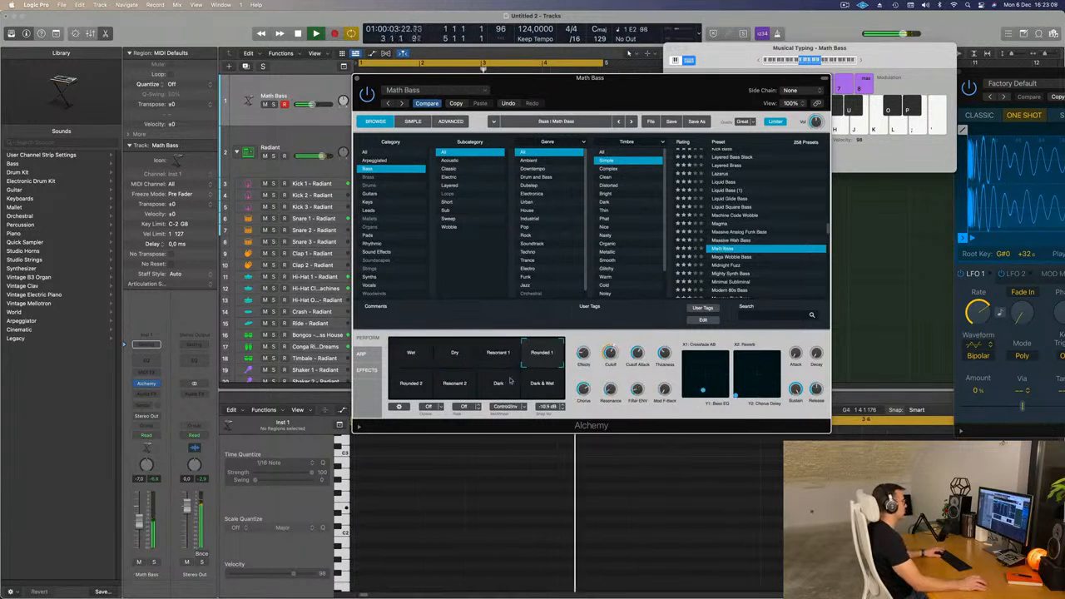
pyautogui.click(411, 352)
# Audition the Mighty Synth Bass preset, and load Minimal Subliminal.
pyautogui.scroll(-1, 734, 261)
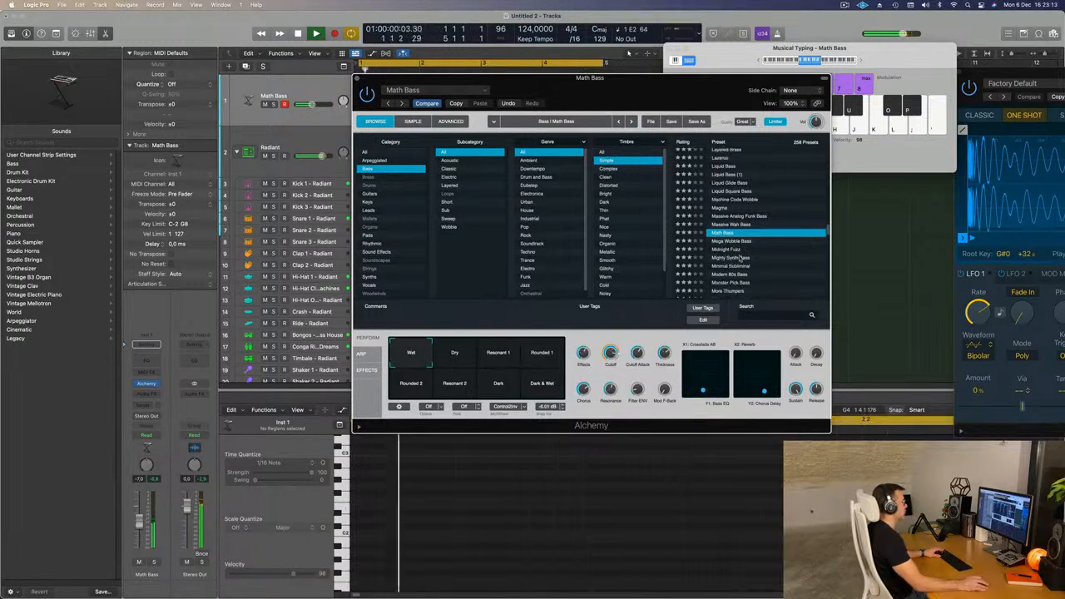
pyautogui.click(761, 258)
pyautogui.scroll(-1, 763, 253)
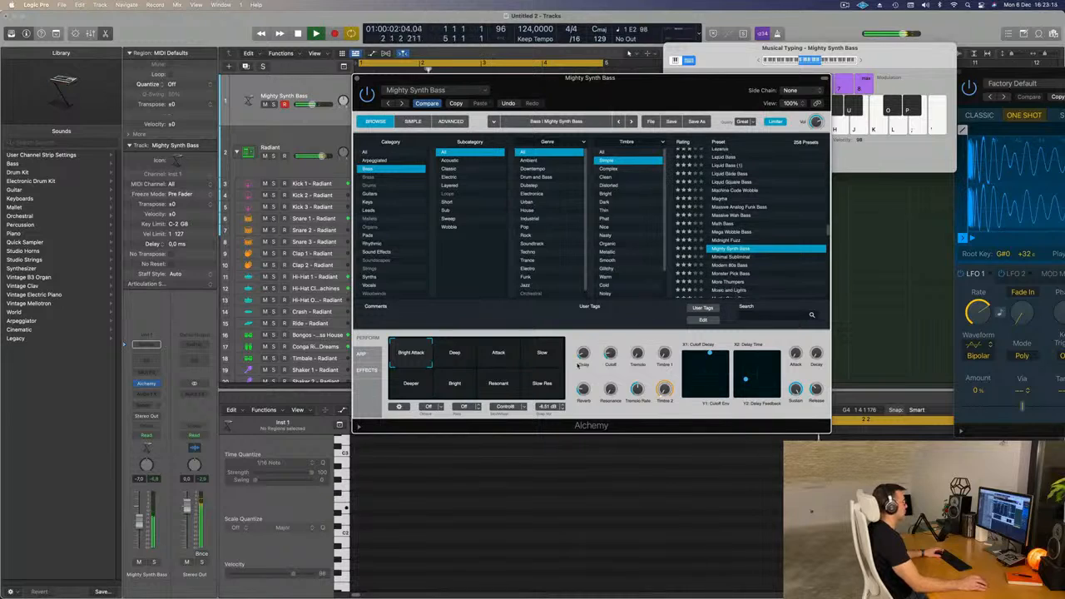
pyautogui.click(734, 259)
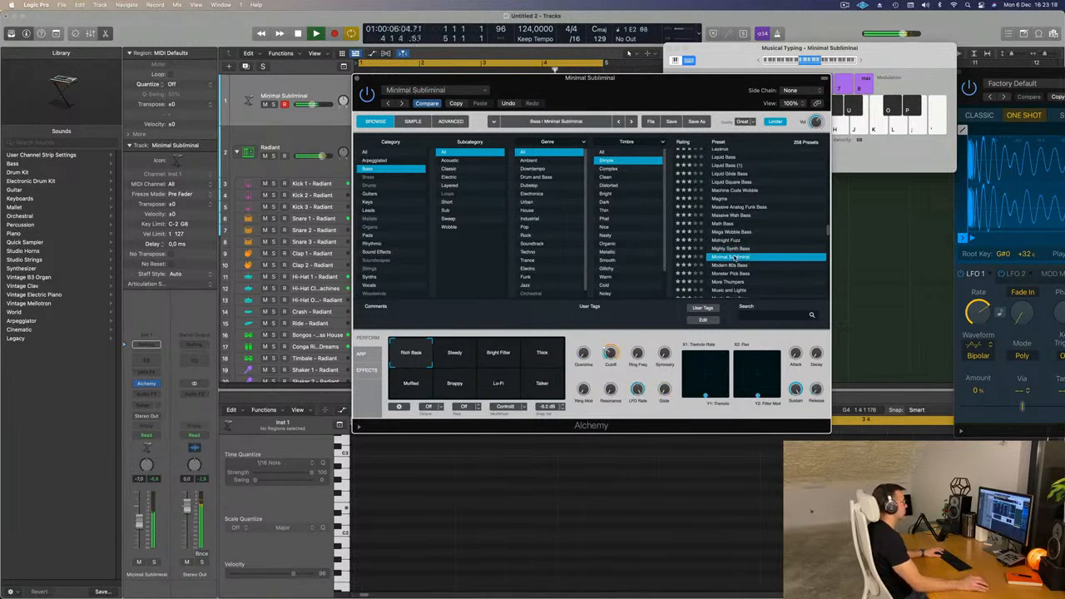
# Compare Minimal Subliminal's Steady, Thick and Rich Bass snapshots, lowering the Musical Typing octave to C1.
pyautogui.click(472, 358)
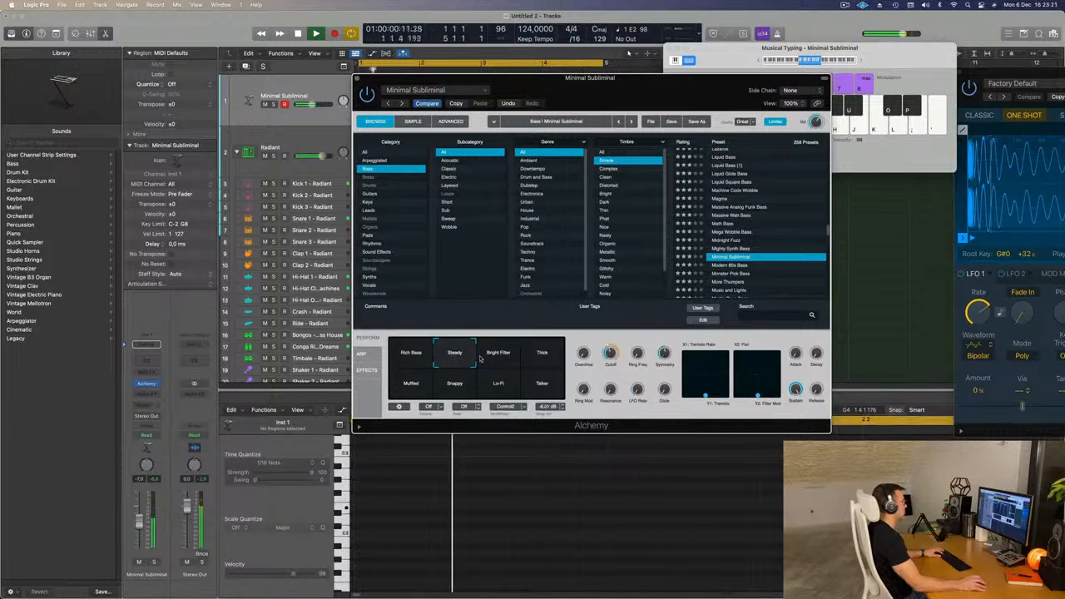
pyautogui.click(555, 356)
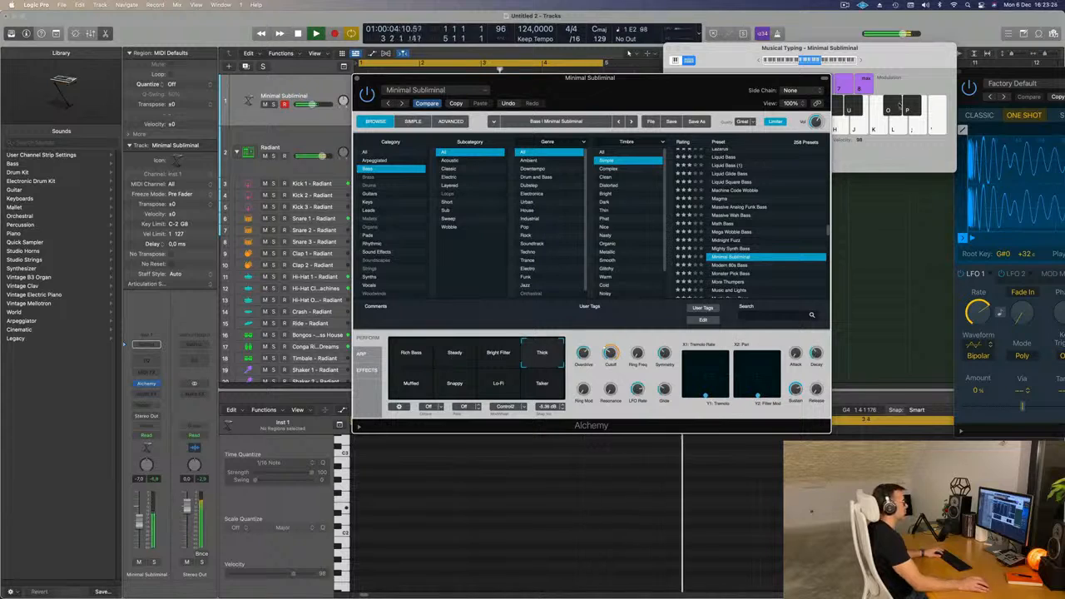
pyautogui.click(836, 57)
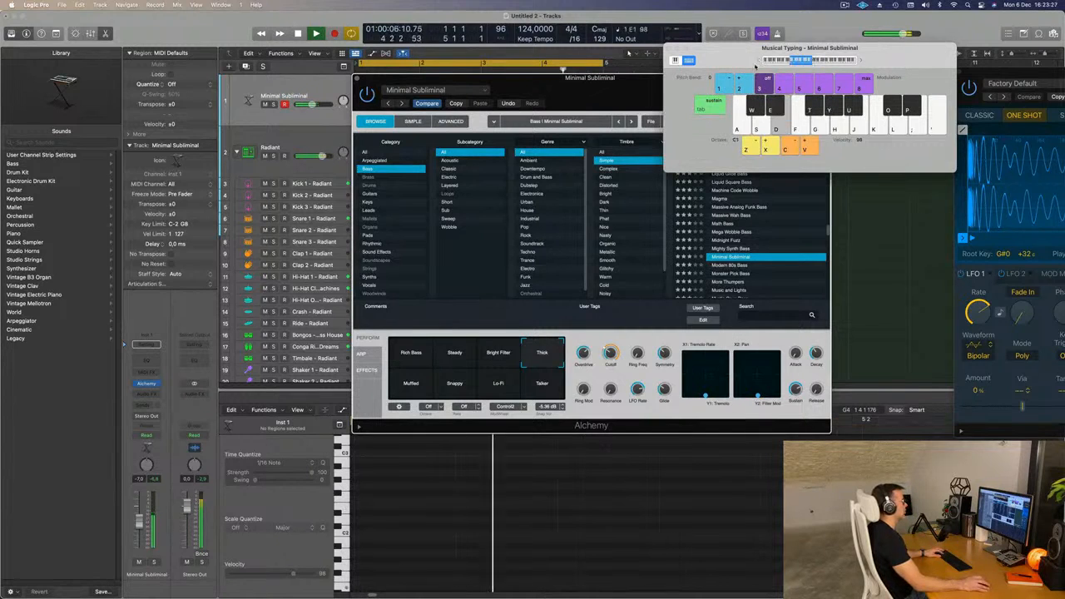
pyautogui.click(396, 353)
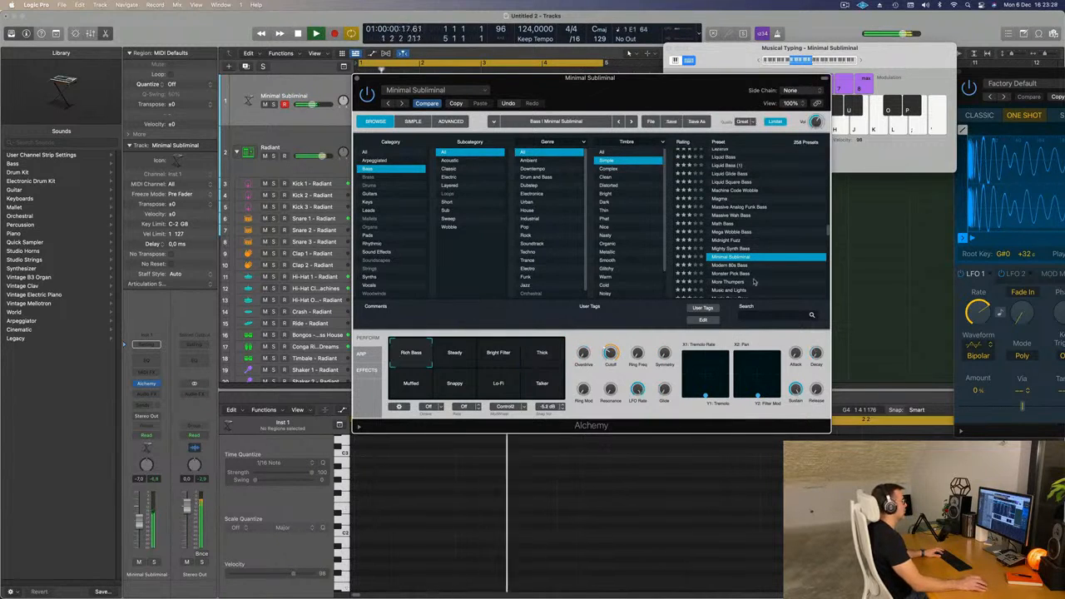
# Audition the Modern 80s Bass and Monster Pick Bass presets, and set the Musical Typing octave to C2.
pyautogui.scroll(-2, 733, 256)
pyautogui.press('Down')
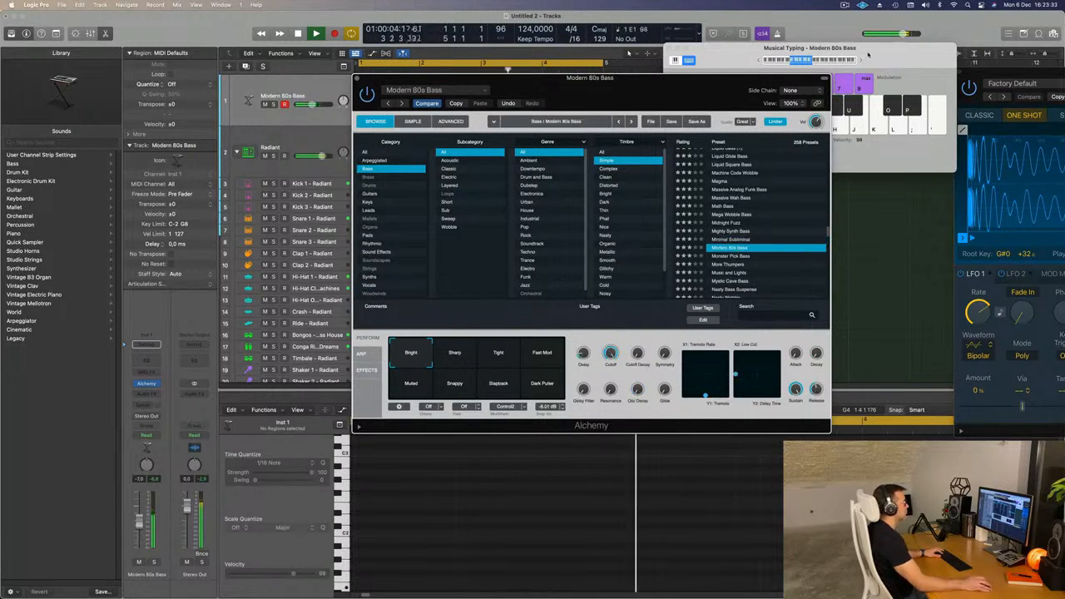
pyautogui.click(863, 61)
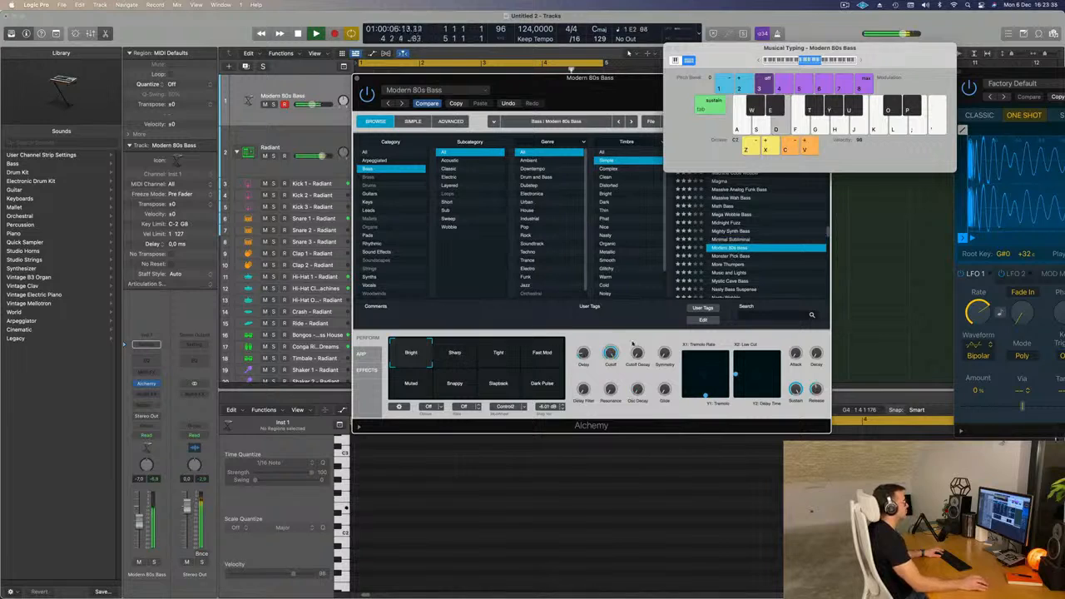
pyautogui.click(743, 257)
pyautogui.click(737, 258)
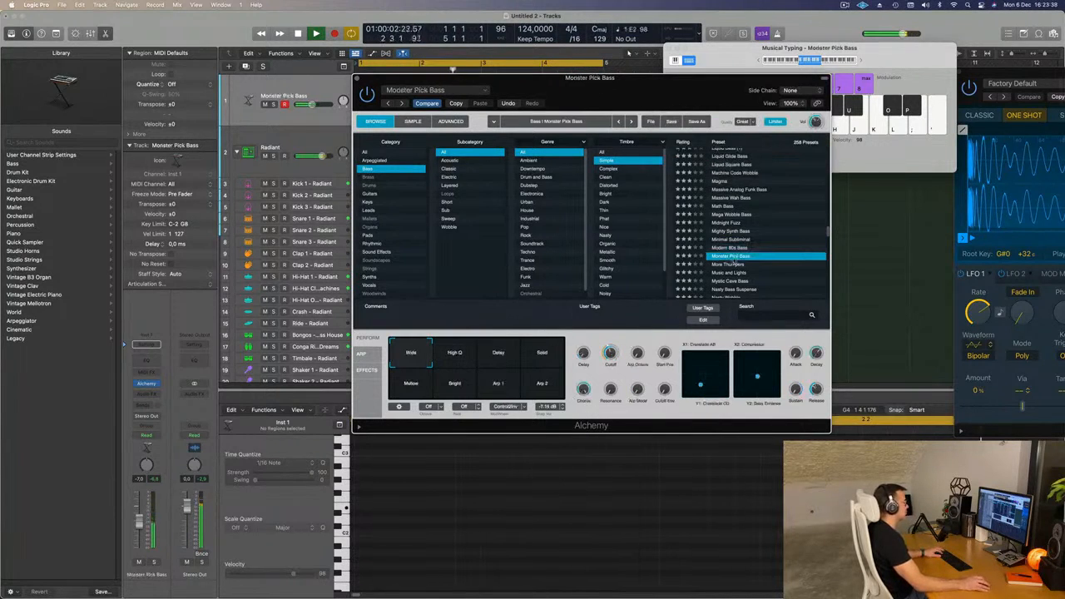
# Load the More Thumpers preset and compare its Analog, Solid 2, Analog 2, Wide, Simple and Resonant snapshots.
pyautogui.click(732, 265)
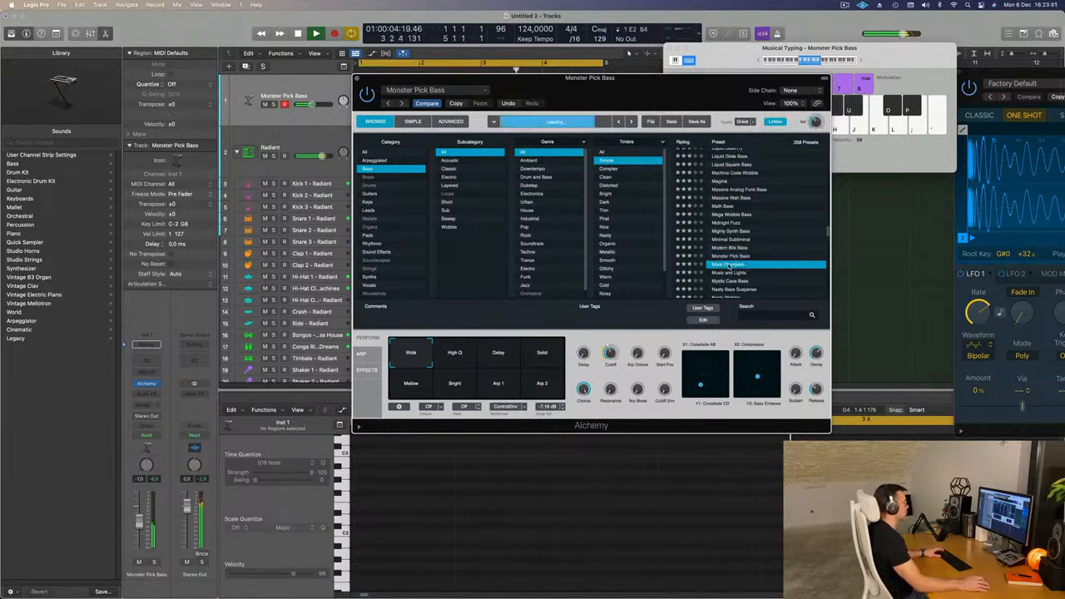
pyautogui.click(456, 356)
pyautogui.click(493, 360)
pyautogui.click(542, 356)
pyautogui.click(411, 386)
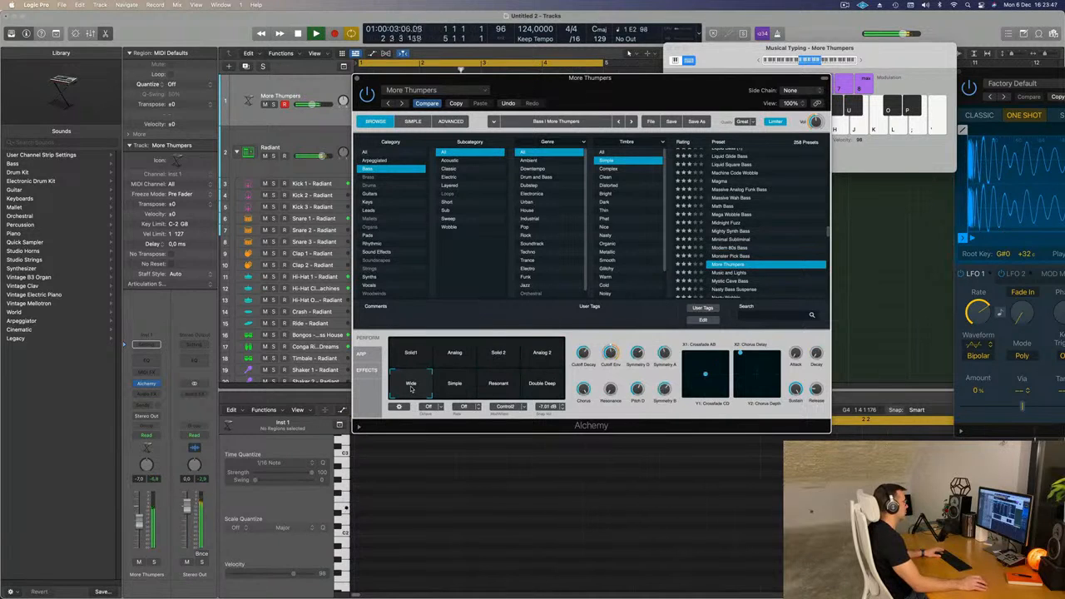
pyautogui.click(449, 387)
pyautogui.click(495, 388)
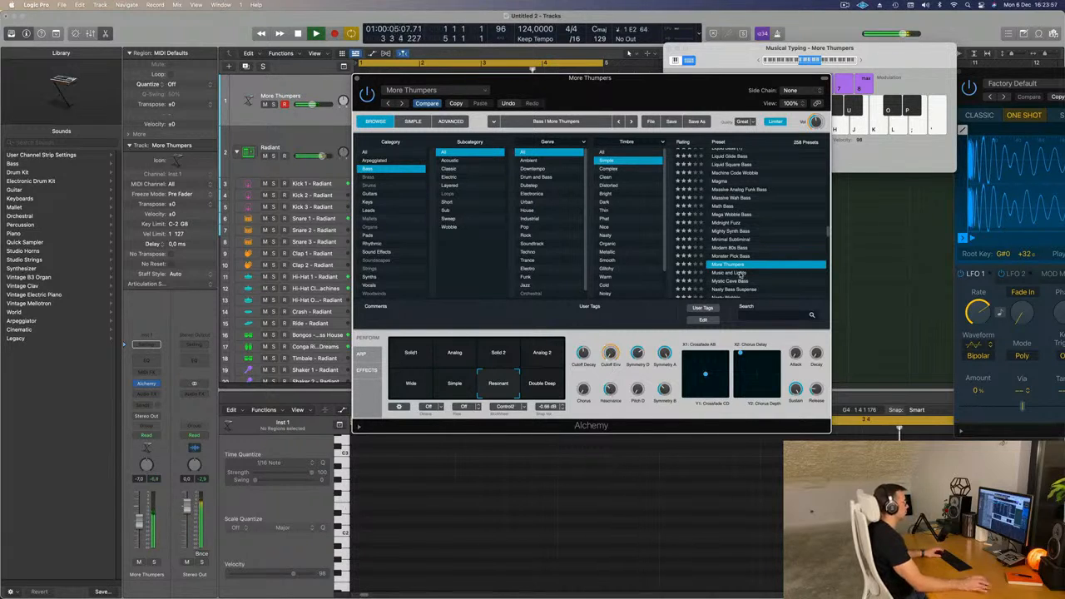
# Audition the Music and Lights, Mystic Cave Bass and Nasty Bass Suspense presets.
pyautogui.click(740, 275)
pyautogui.scroll(-2, 743, 249)
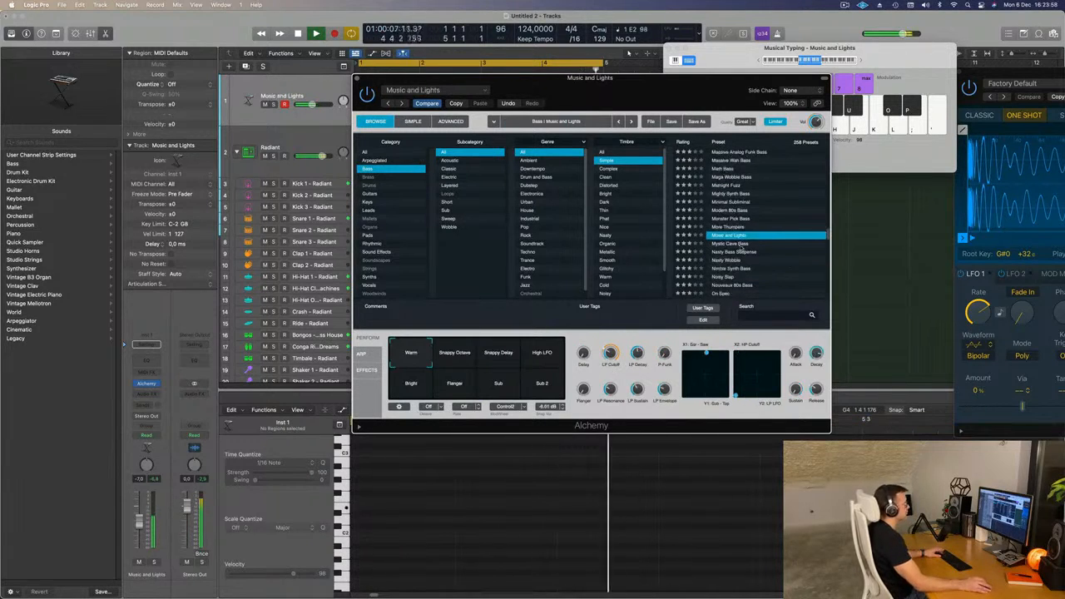
pyautogui.click(743, 244)
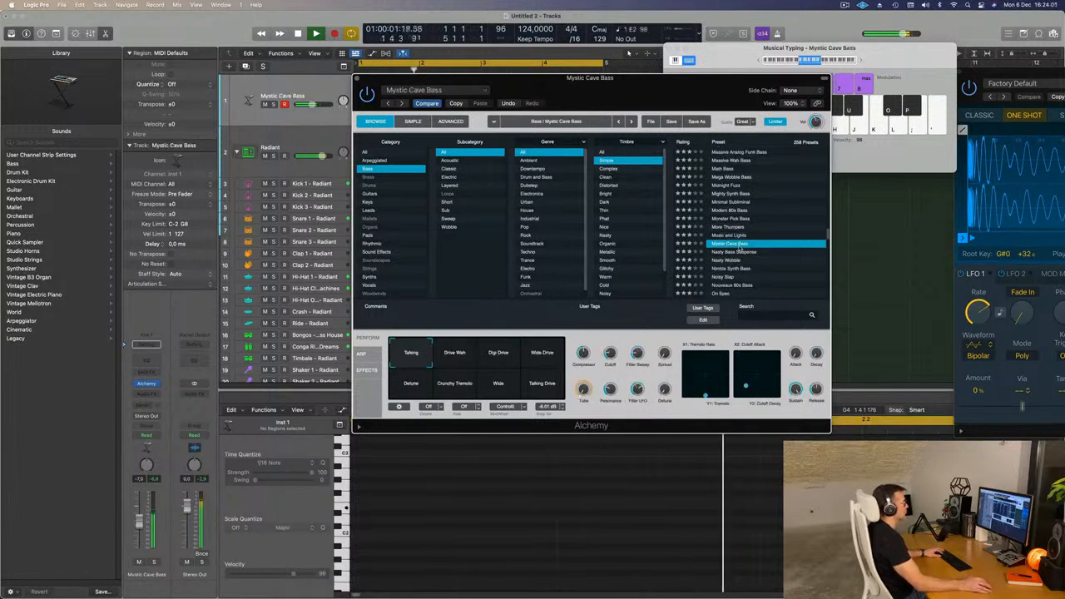
pyautogui.click(730, 252)
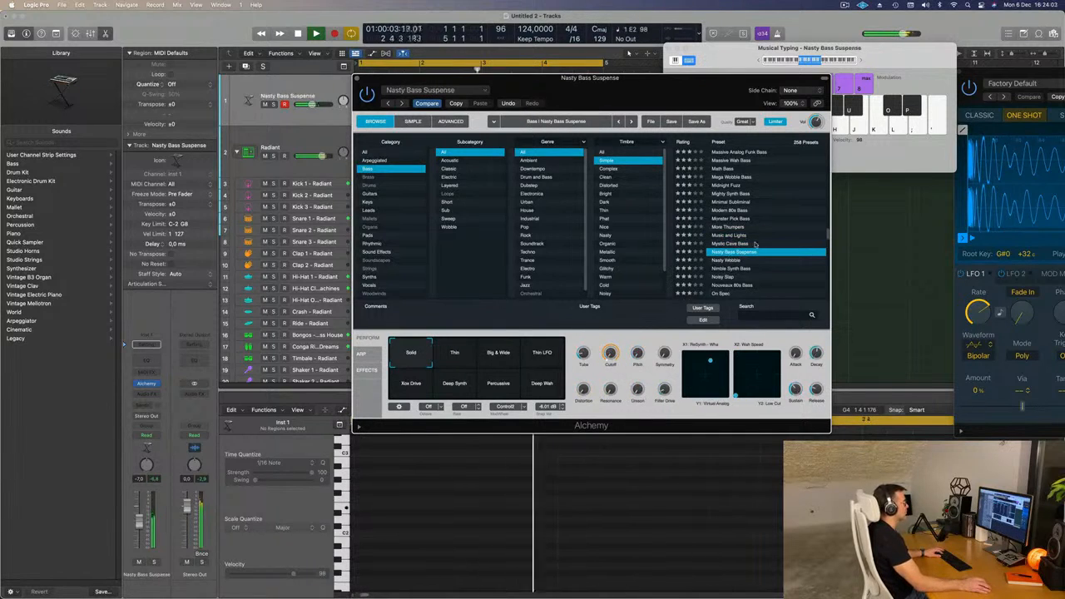
# Audition the Nasty Wobble preset, and load Noisy Slap.
pyautogui.scroll(-2, 755, 244)
pyautogui.click(729, 235)
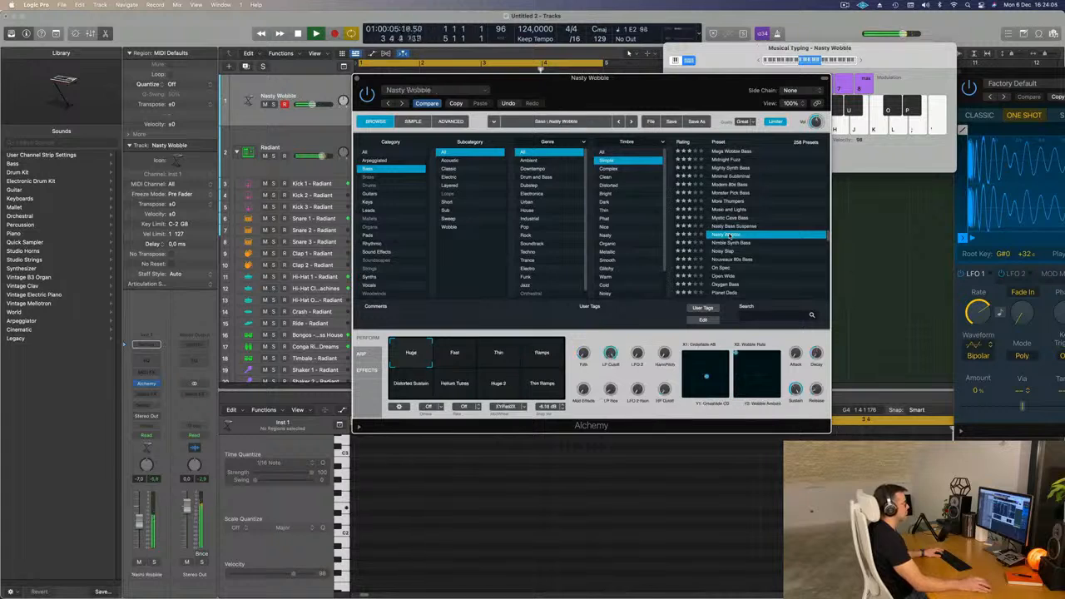
pyautogui.scroll(-3, 729, 236)
pyautogui.click(725, 225)
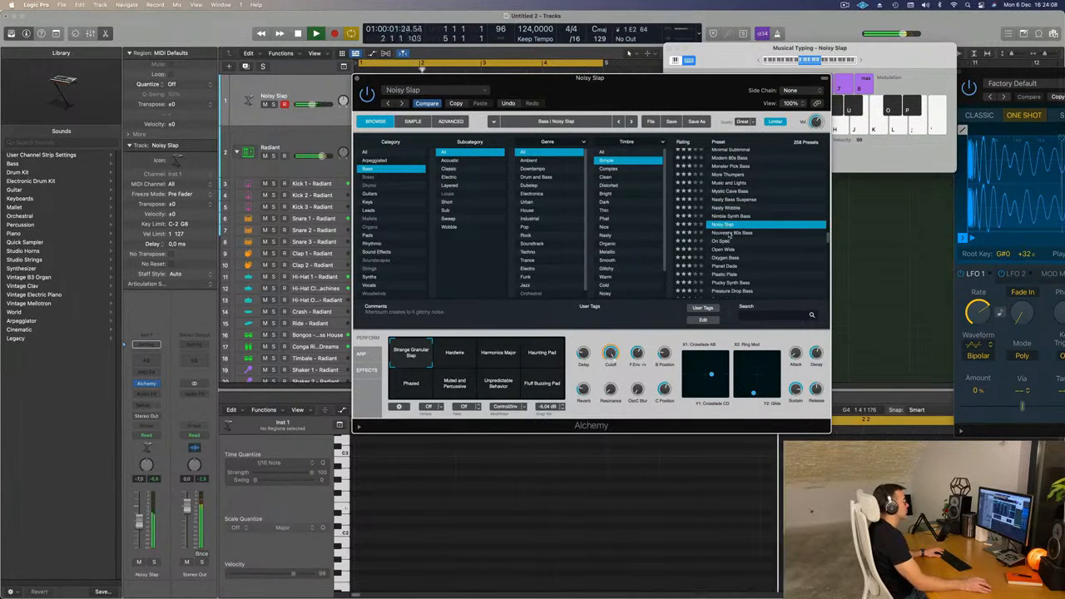
# Audition the Nouveaux 80s Bass, On Spec and Open Wide presets, and load Plucky Synth Bass.
pyautogui.click(729, 234)
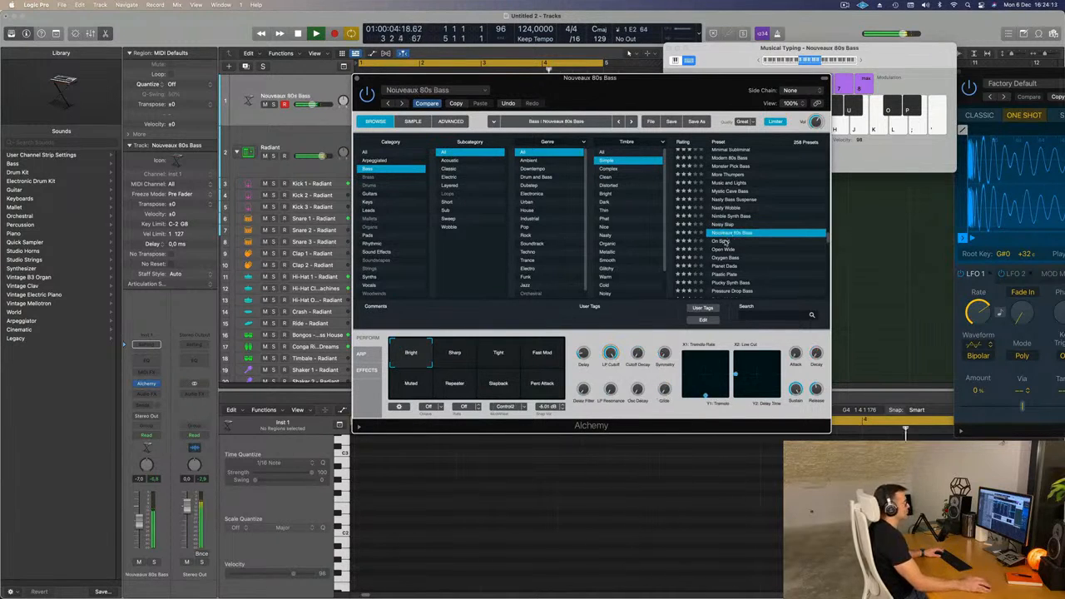
pyautogui.click(726, 241)
pyautogui.click(725, 249)
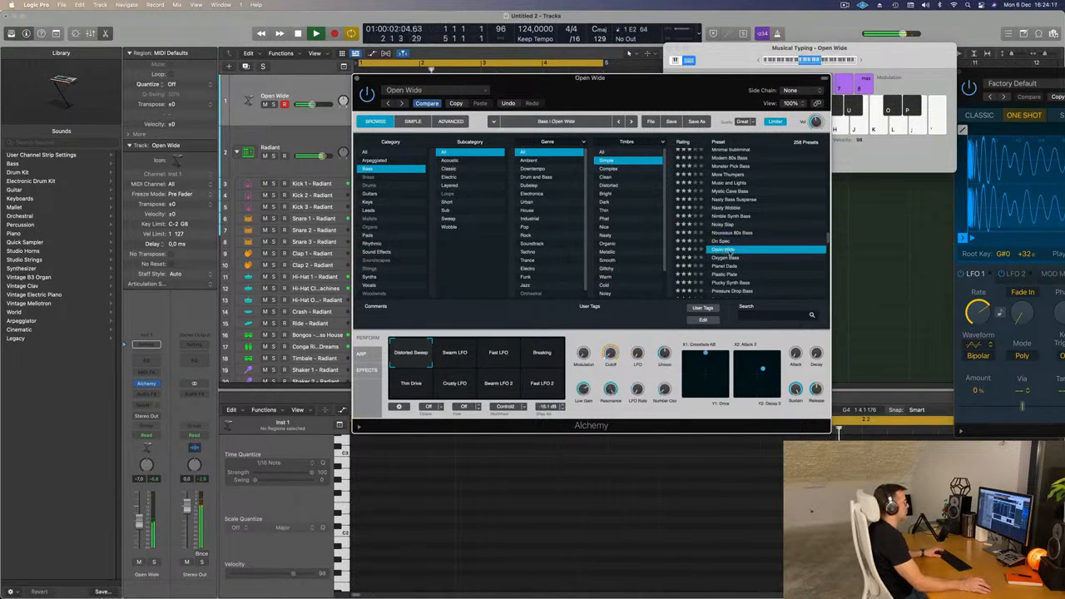
pyautogui.scroll(-3, 761, 253)
pyautogui.click(727, 241)
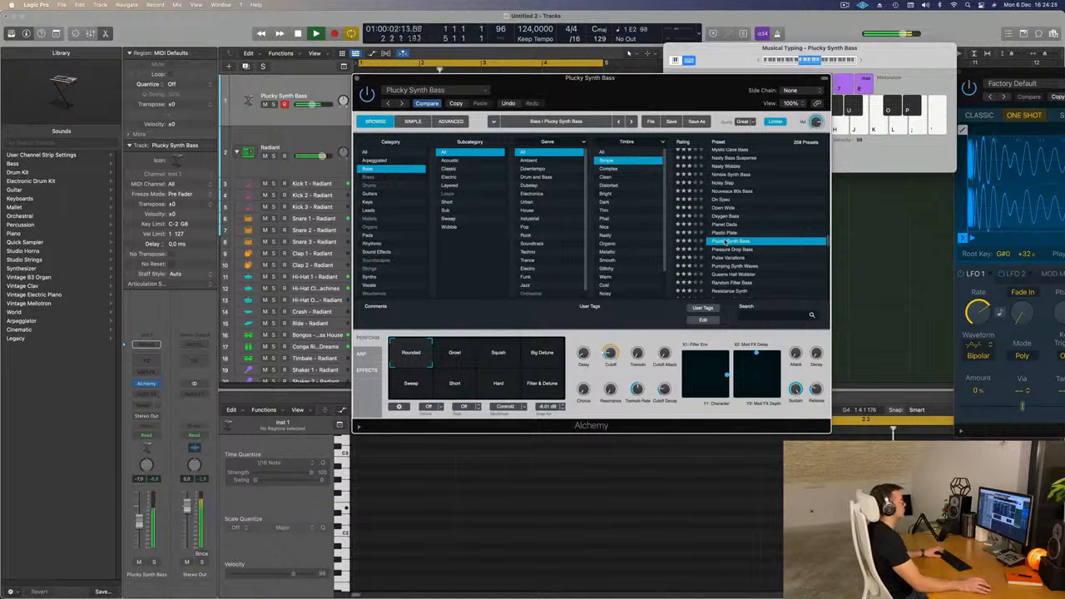
# Record a one-bar bass line of repeated single-pitch notes on the Plucky Synth Bass track.
pyautogui.moveTo(638, 85); pyautogui.dragTo(732, 171)
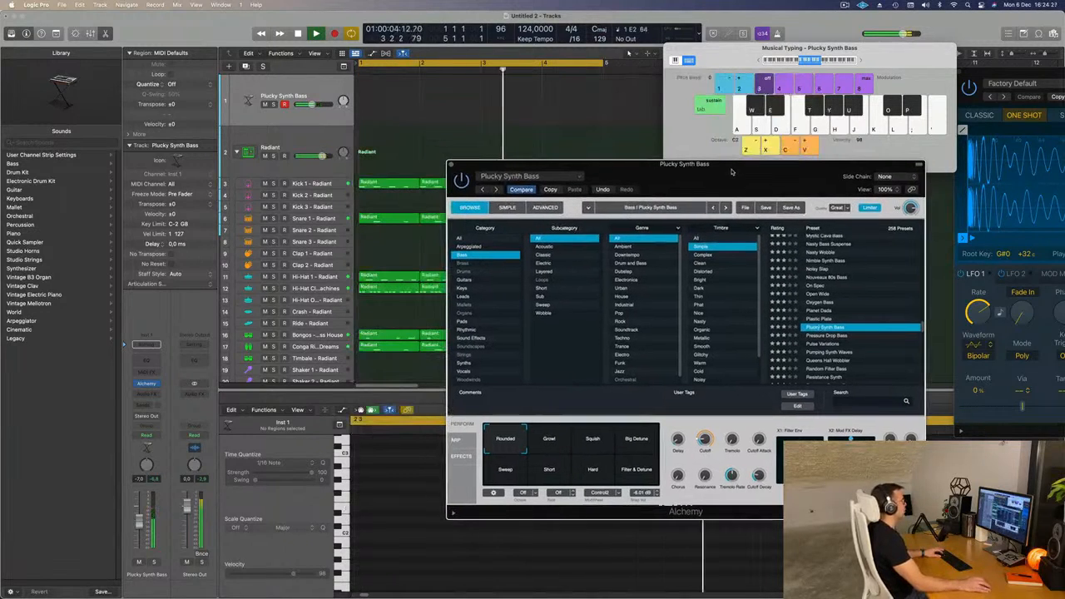
pyautogui.press('r')
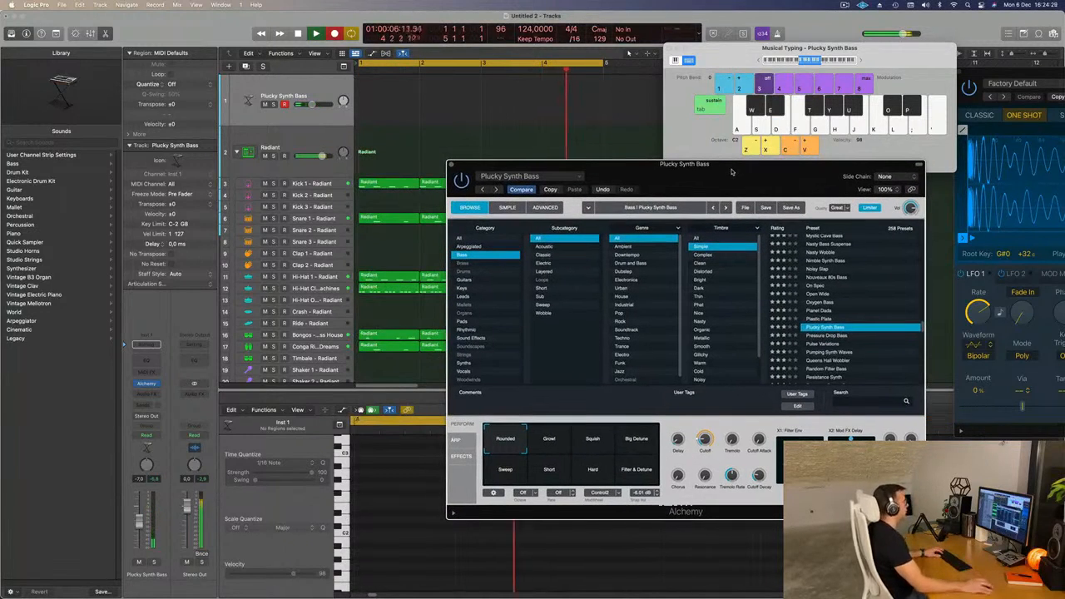
pyautogui.press('d')
pyautogui.press('space')
# Quantize all the recorded bass notes to 1/16 Note and play the loop.
pyautogui.moveTo(583, 164); pyautogui.dragTo(976, 68)
pyautogui.press('super+a')
pyautogui.press('q')
pyautogui.press('space')
pyautogui.press('super+Left')
pyautogui.press('super+Left')
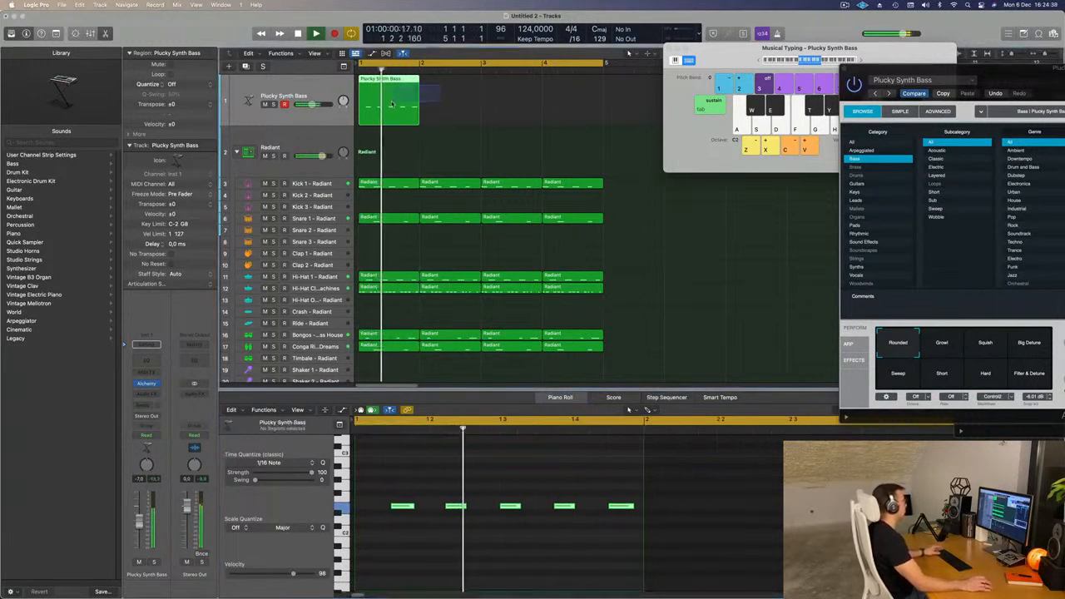
# Repeat the one-bar bass region three times to fill bars 1 to 4.
pyautogui.press('super+r')
pyautogui.press('super+r')
pyautogui.press('super+r')
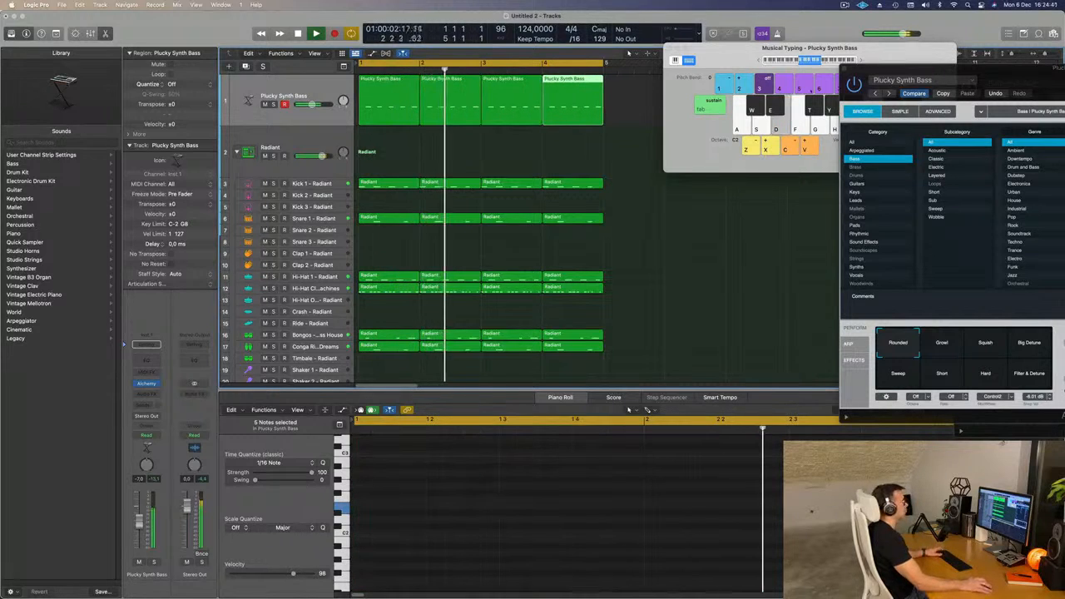
# Compare the Growl, Squish, Big Detune, Filter & Detune, Hard and Short snapshots of Plucky Synth Bass.
pyautogui.moveTo(991, 77); pyautogui.dragTo(549, 98)
pyautogui.click(502, 374)
pyautogui.click(546, 374)
pyautogui.click(592, 376)
pyautogui.click(587, 397)
pyautogui.click(544, 396)
pyautogui.click(500, 396)
# Load the Pressure Drop Bass preset and raise the bass channel volume to about -5.4 dB.
pyautogui.scroll(-2, 806, 245)
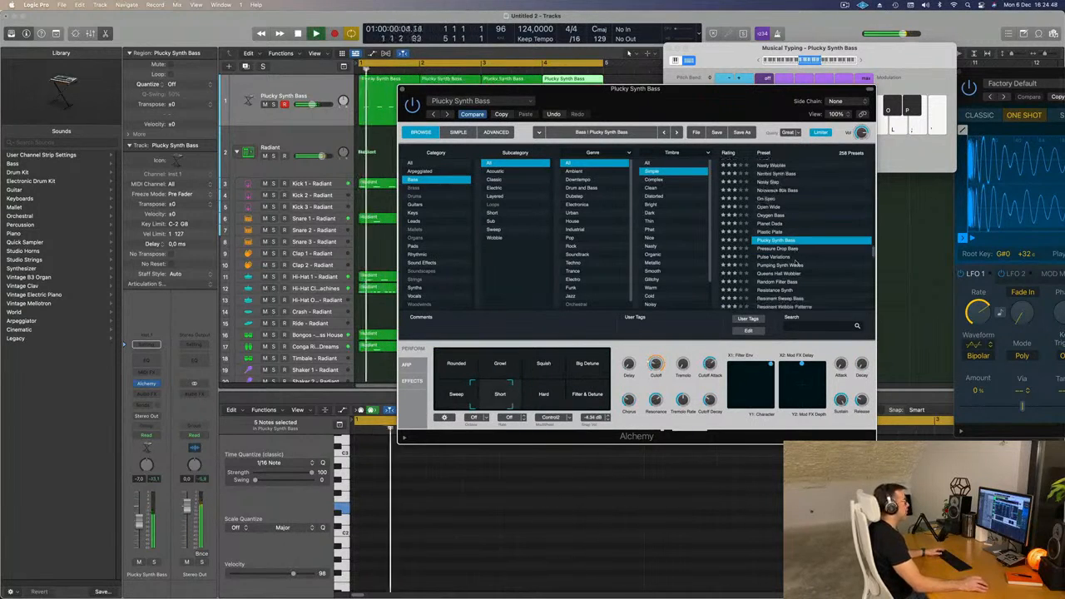
pyautogui.click(778, 242)
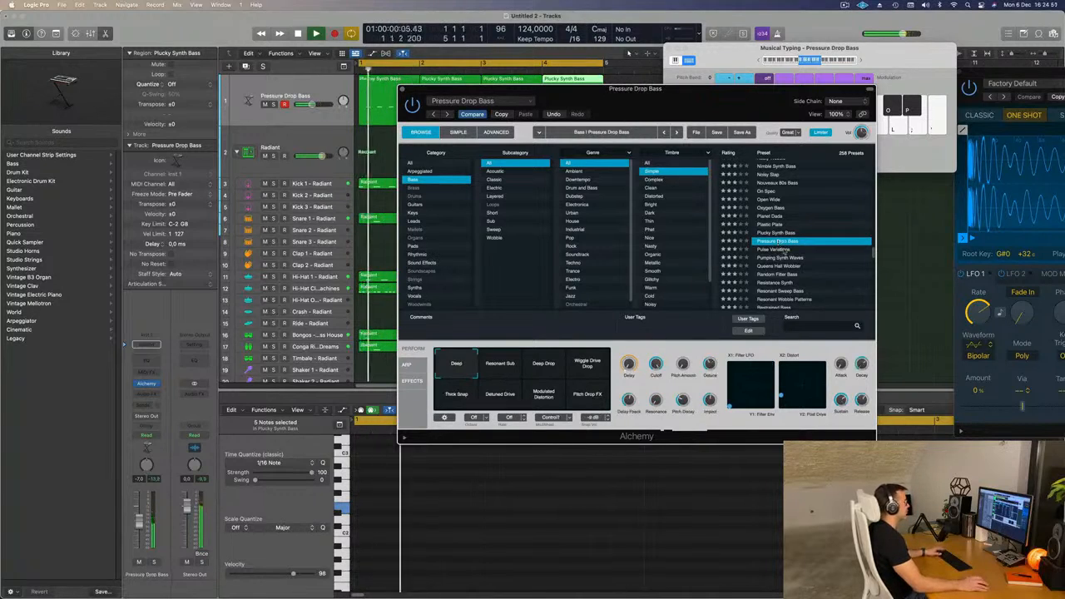
pyautogui.moveTo(671, 104); pyautogui.dragTo(704, 157)
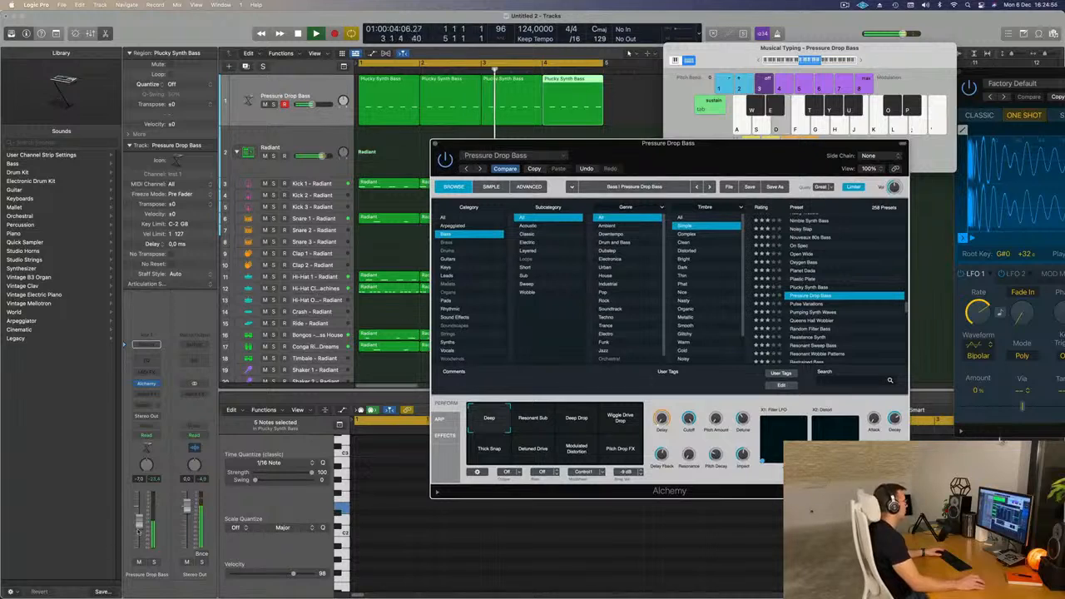
pyautogui.moveTo(139, 528); pyautogui.dragTo(139, 525)
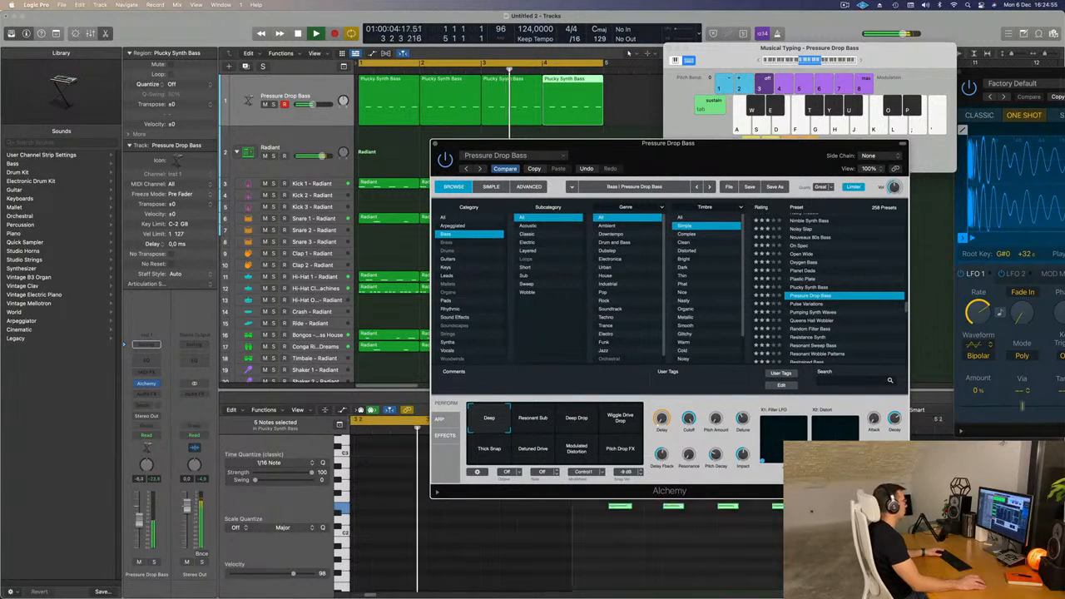
# Insert a stereo Compressor on the bass channel, side-chained to Inst 2 with a 0 ms attack.
pyautogui.click(150, 393)
pyautogui.moveTo(171, 426)
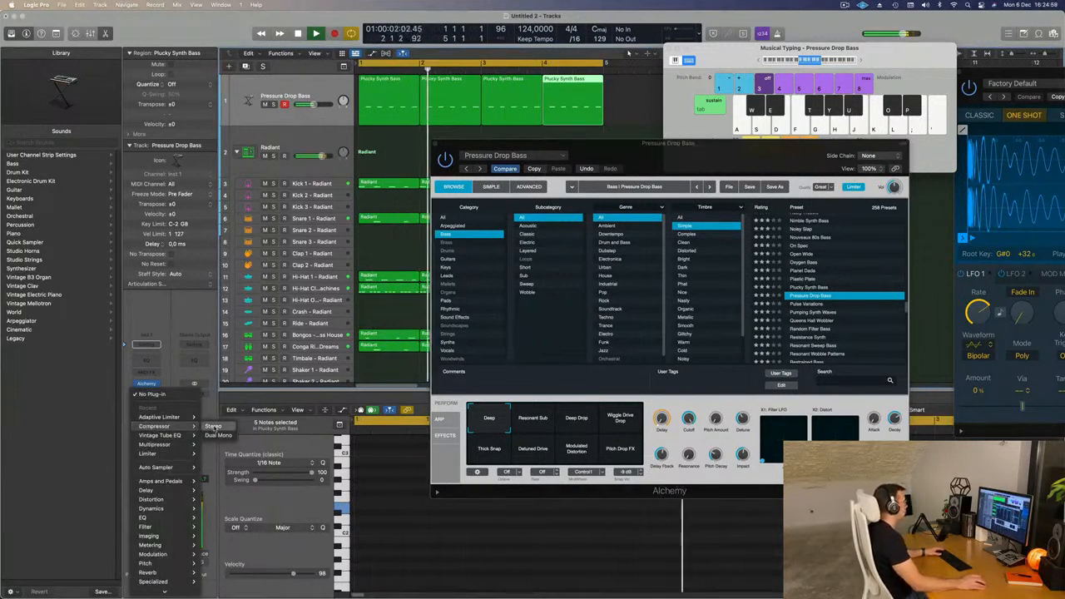
pyautogui.click(213, 426)
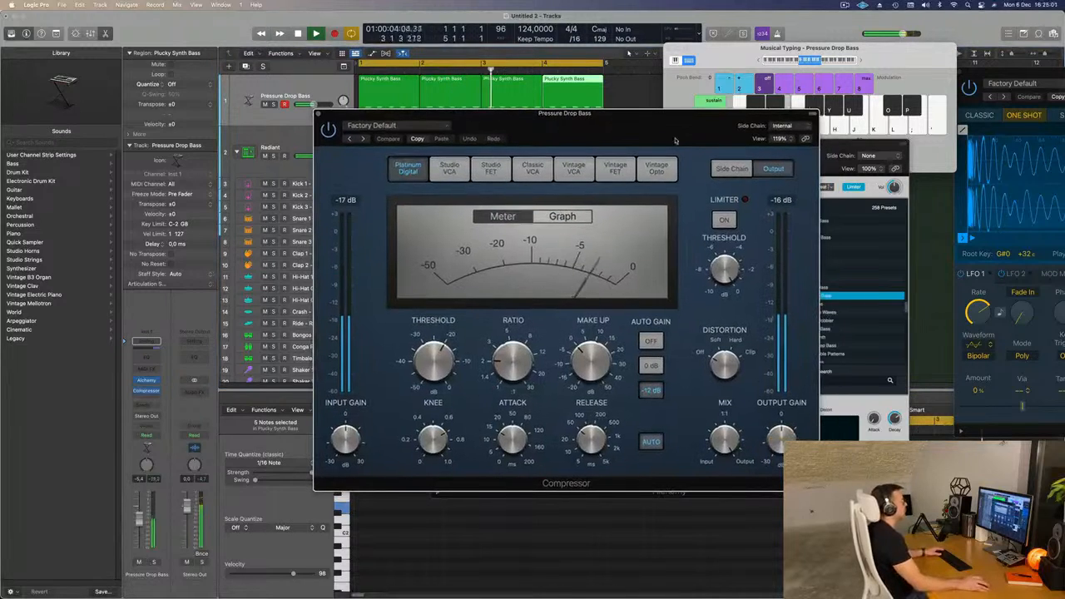
pyautogui.click(785, 126)
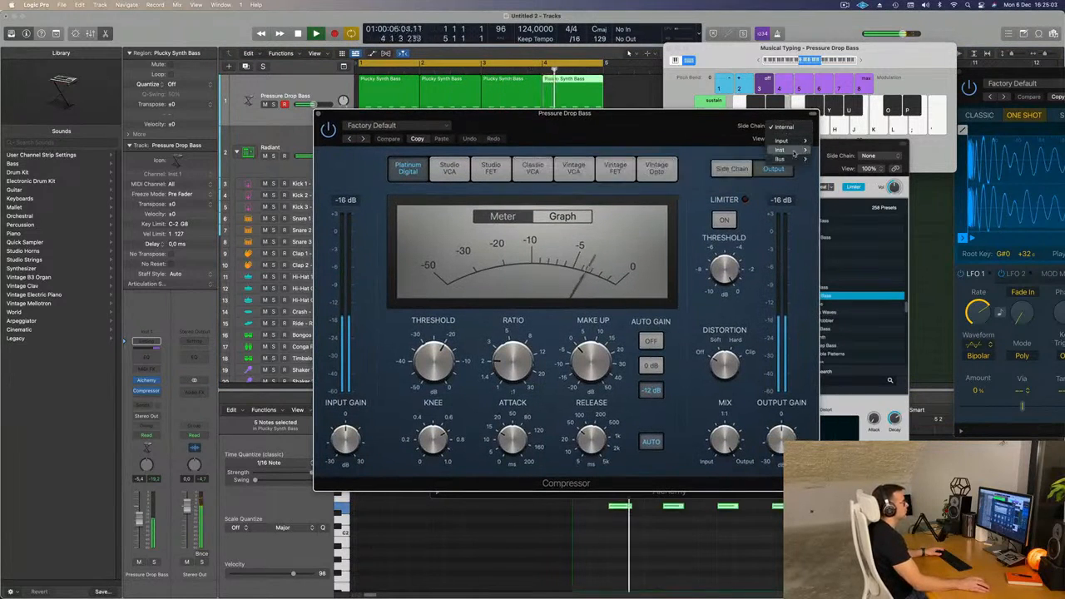
pyautogui.moveTo(787, 150)
pyautogui.click(849, 151)
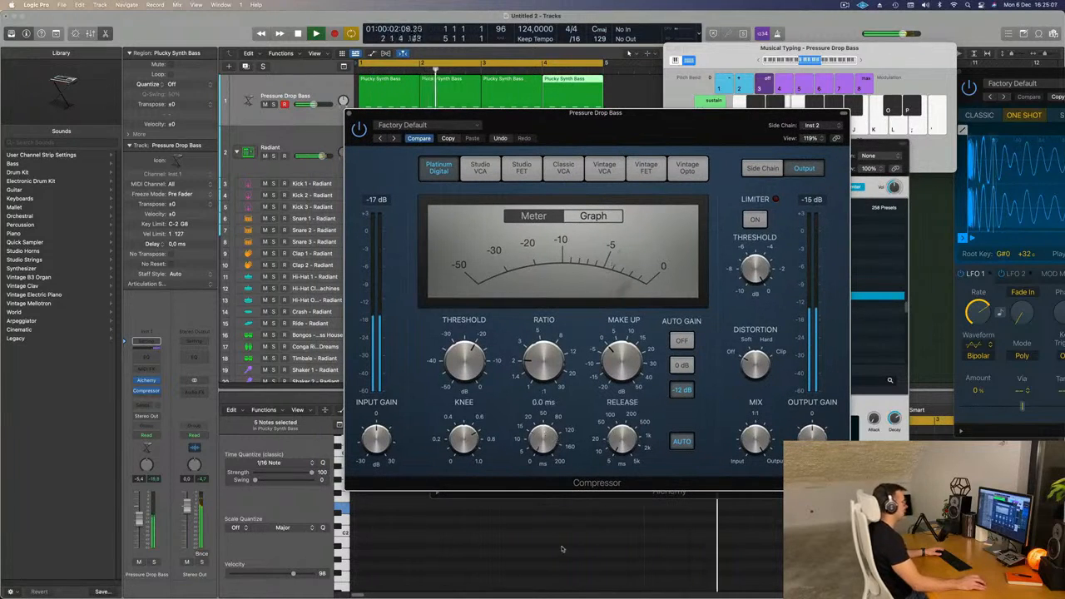
# Lower the compressor's ratio and close its window.
pyautogui.moveTo(526, 360); pyautogui.dragTo(537, 364)
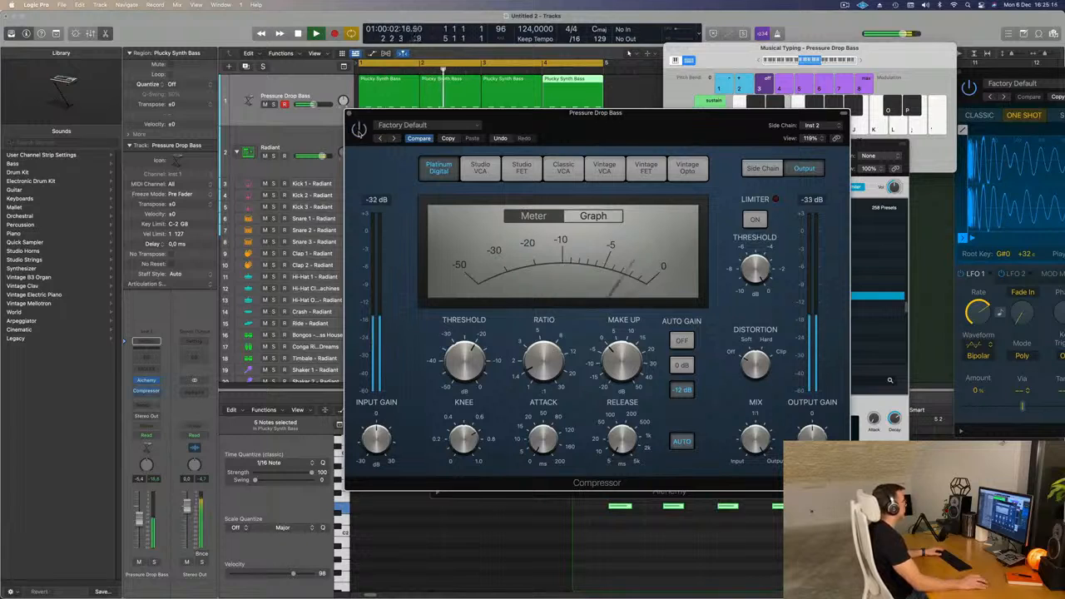
pyautogui.click(349, 113)
pyautogui.click(349, 115)
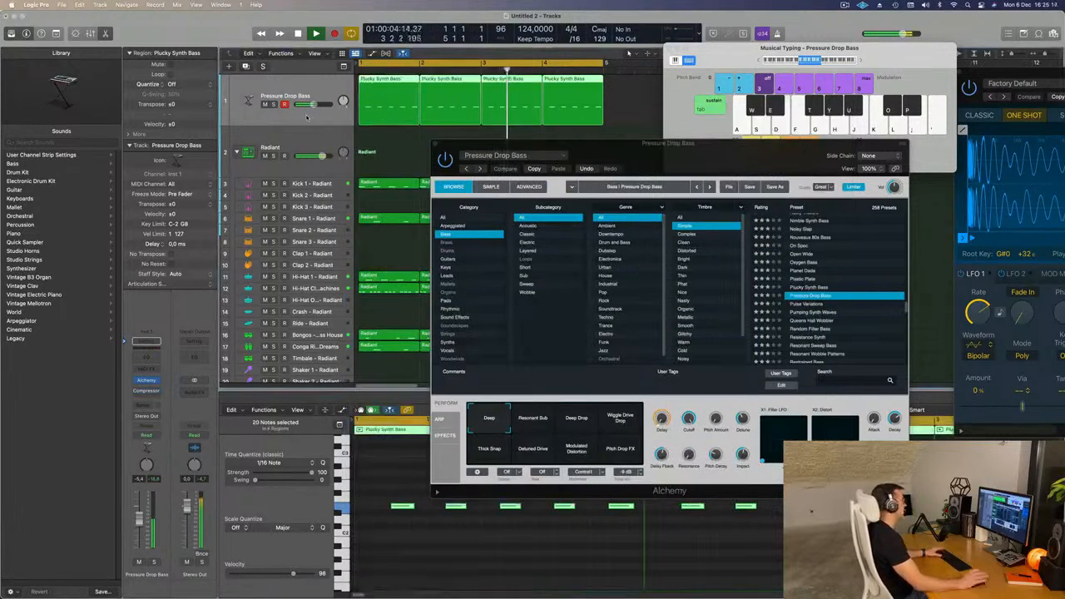
# Reopen the bass track's Alchemy instrument to reach the Pressure Drop Bass snapshots.
pyautogui.moveTo(657, 150); pyautogui.dragTo(728, 139)
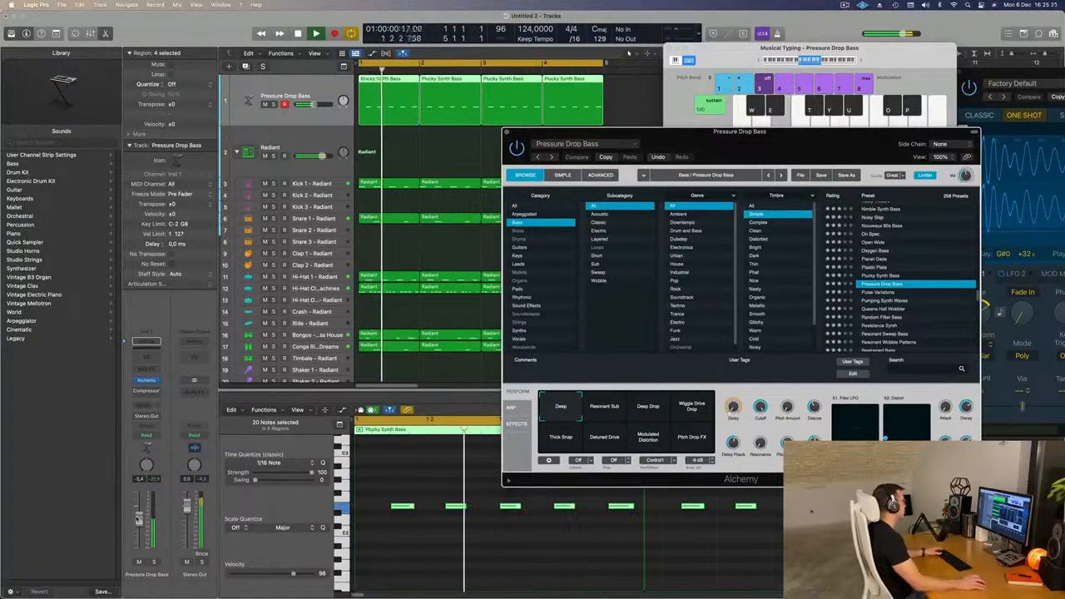
pyautogui.click(212, 330)
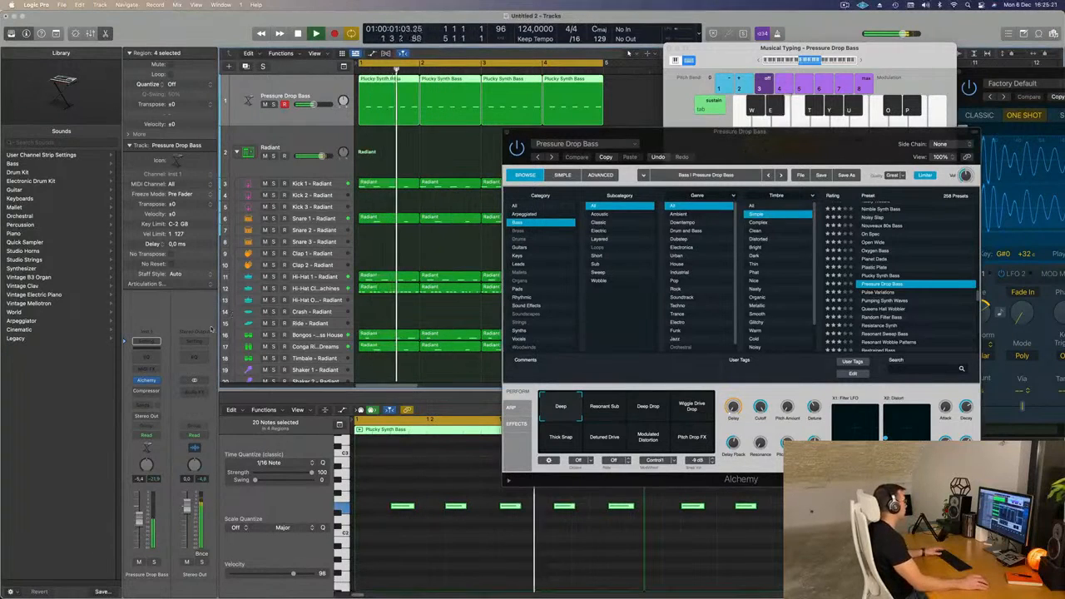
pyautogui.click(146, 380)
pyautogui.click(147, 380)
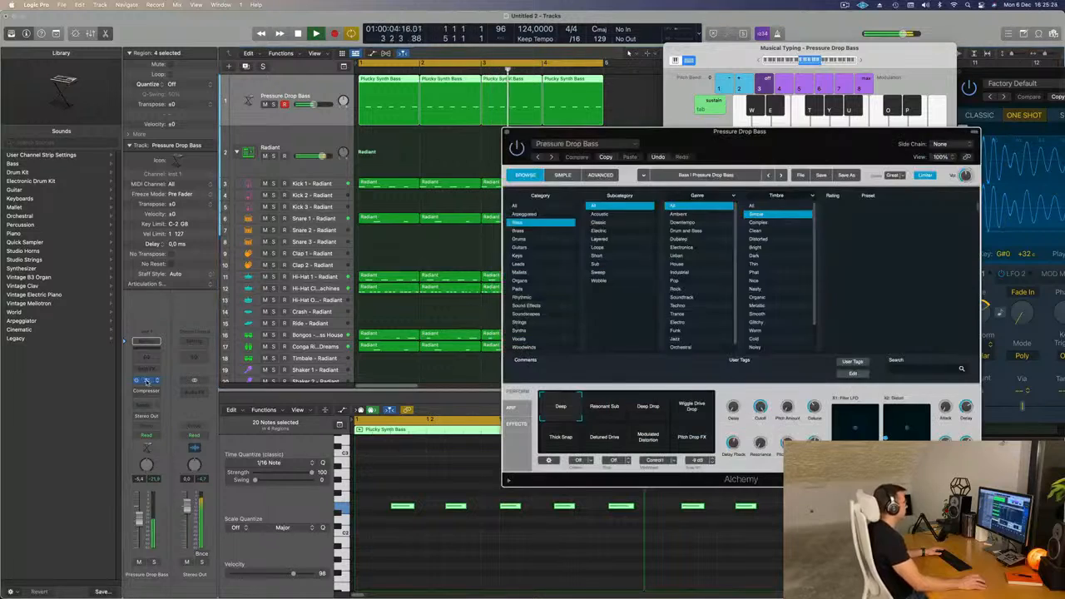
pyautogui.moveTo(700, 145); pyautogui.dragTo(571, 135)
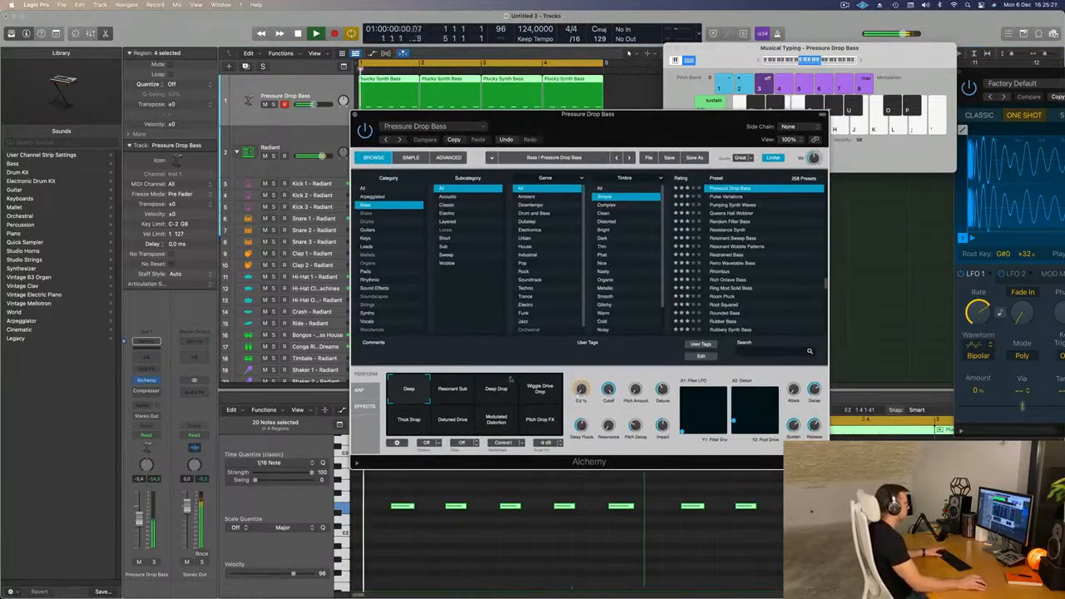
# Compare the Resonant Sub, Deep Drop, Wiggle Drive Drop, Pitch Drop FX, Modulated Distortion and Thick Snap snapshots.
pyautogui.click(456, 390)
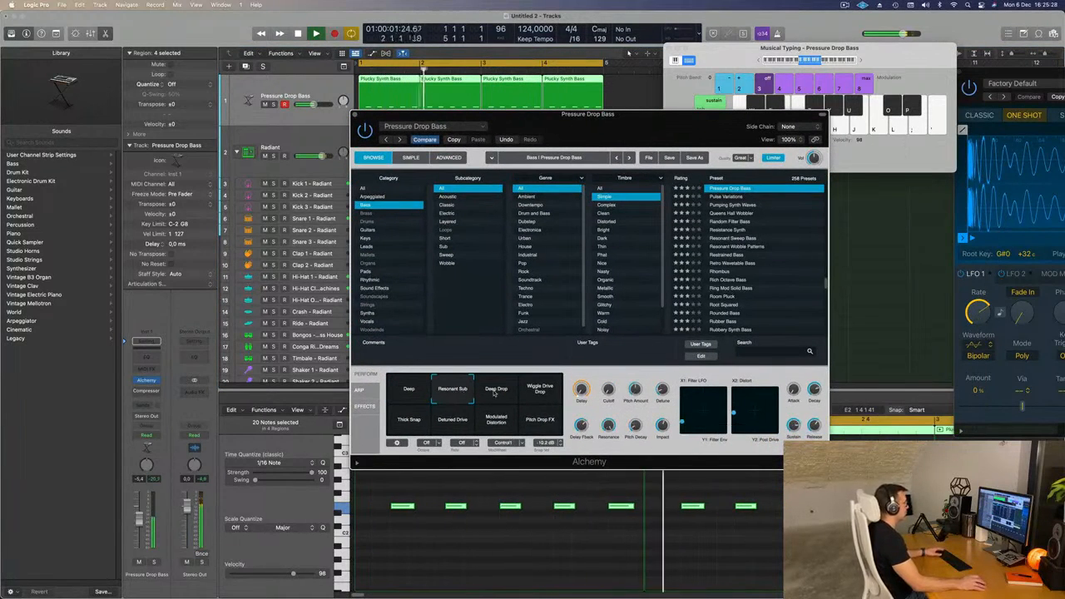
pyautogui.click(495, 392)
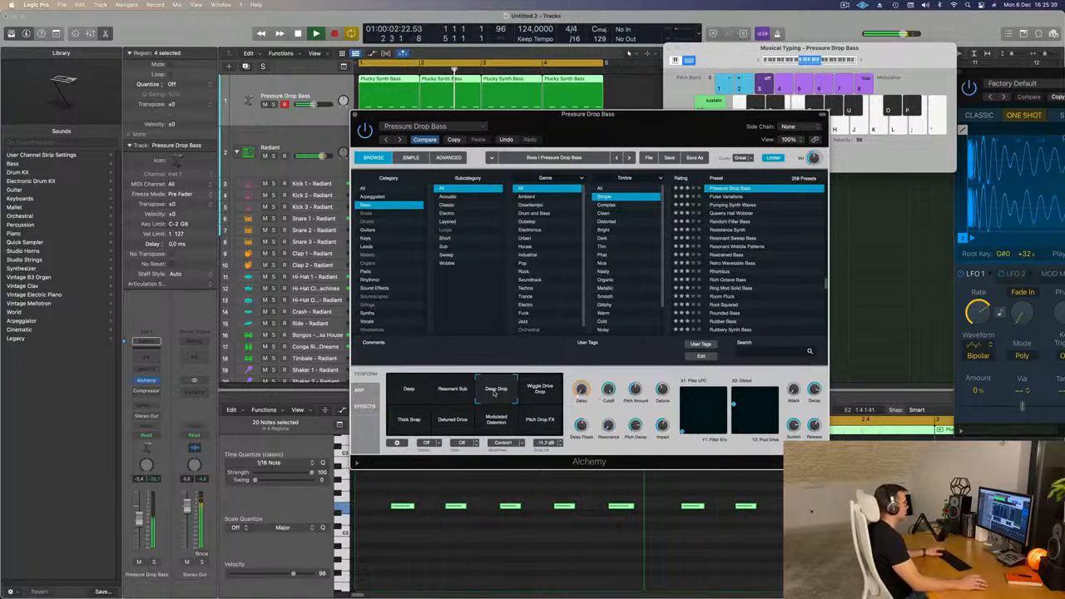
pyautogui.click(543, 397)
pyautogui.click(542, 421)
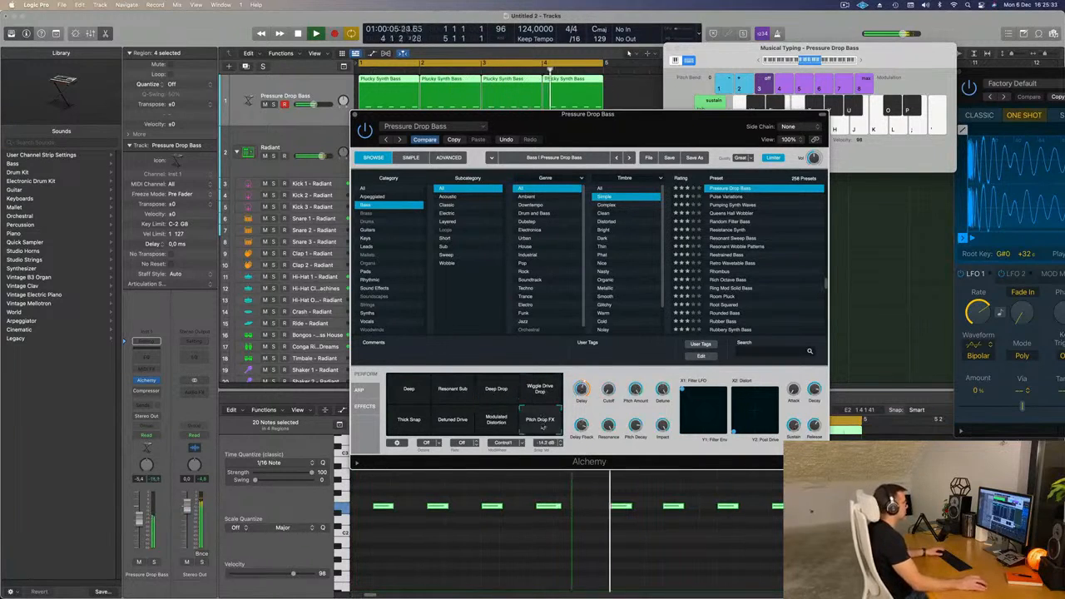
pyautogui.click(492, 423)
pyautogui.click(411, 421)
# Recheck the Deep and Resonant Sub snapshots against Deep Drop, and choose Deep Drop for the bass.
pyautogui.click(503, 392)
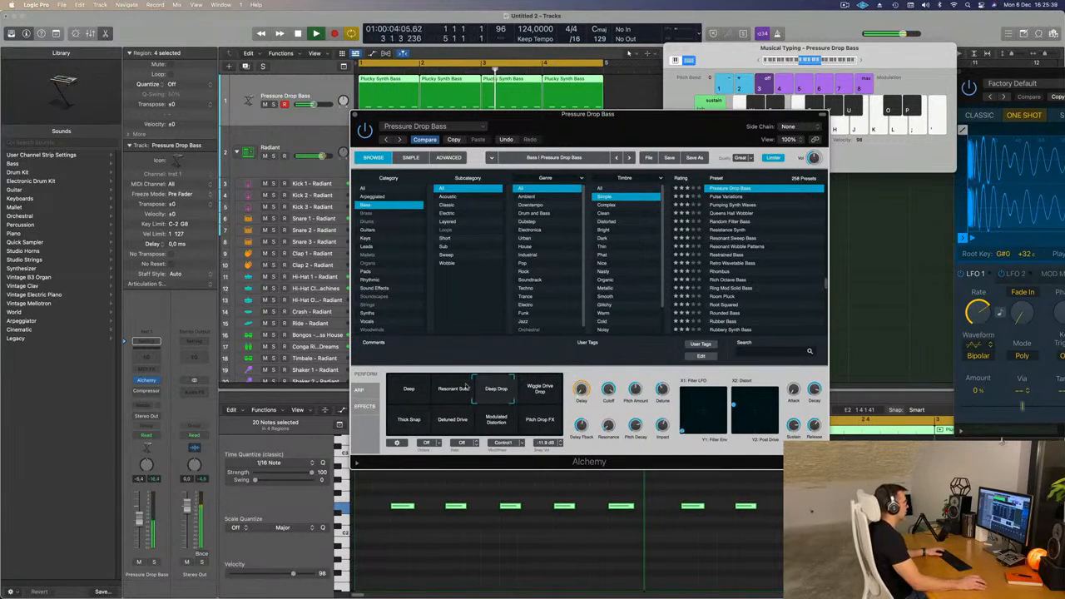
pyautogui.click(407, 388)
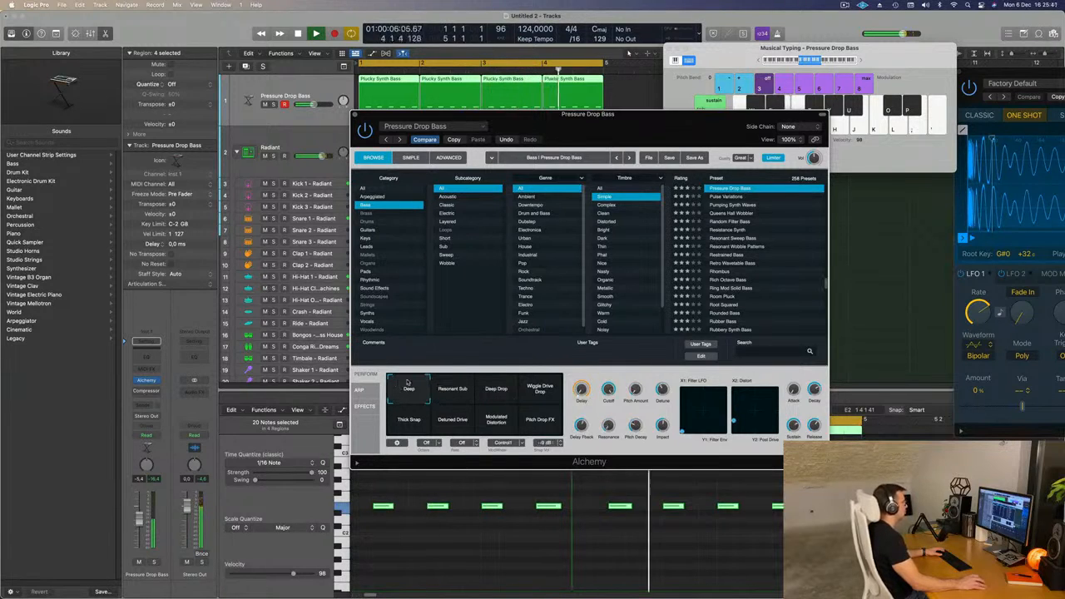
pyautogui.click(457, 385)
pyautogui.click(497, 384)
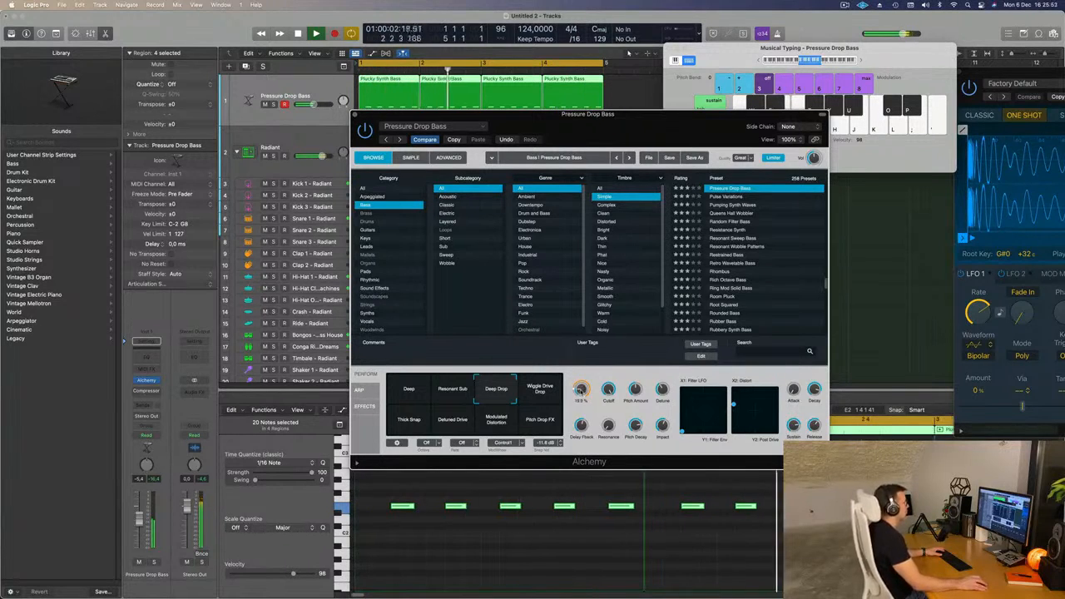
# Lower the bass channel volume to about -7.6 dB and close the Alchemy window.
pyautogui.moveTo(641, 132); pyautogui.dragTo(704, 122)
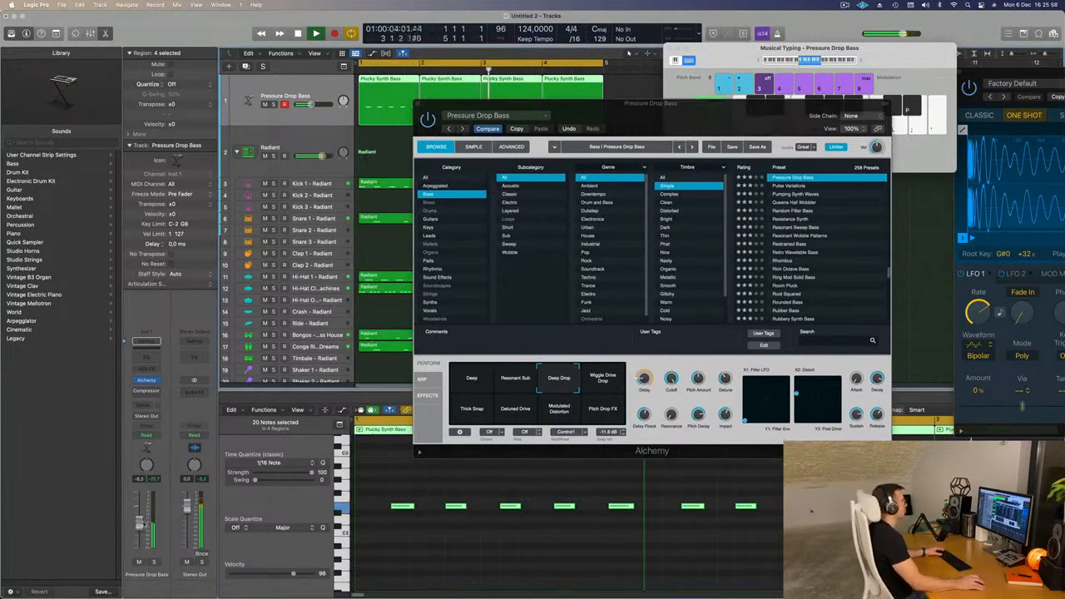
pyautogui.moveTo(470, 109); pyautogui.dragTo(445, 169)
pyautogui.click(393, 164)
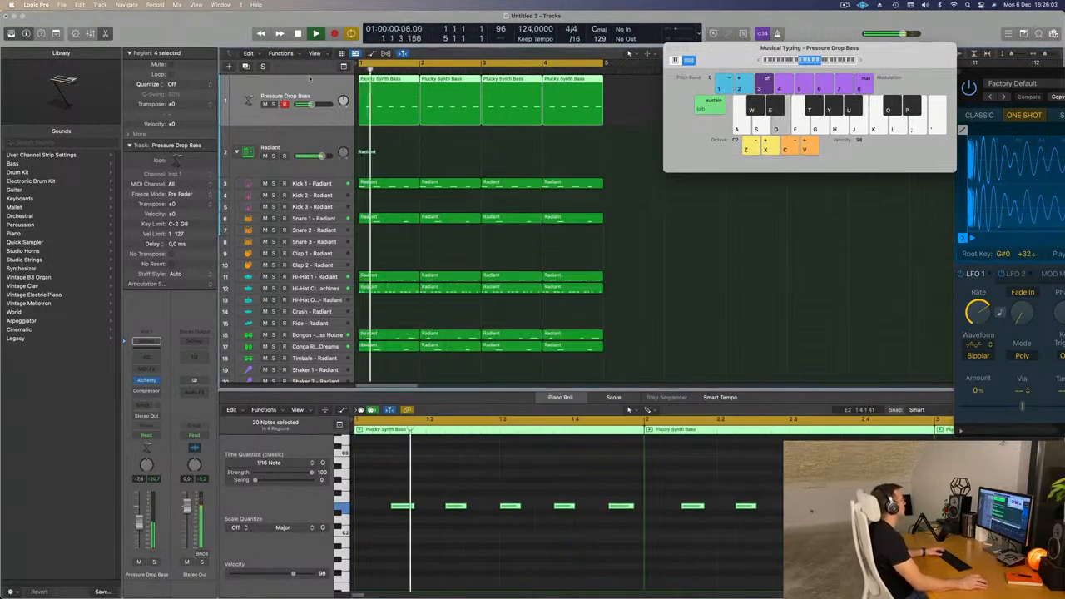
# Duplicate the bass track with its Alchemy and Compressor settings, and select the original track's bar 1 region.
pyautogui.click(247, 66)
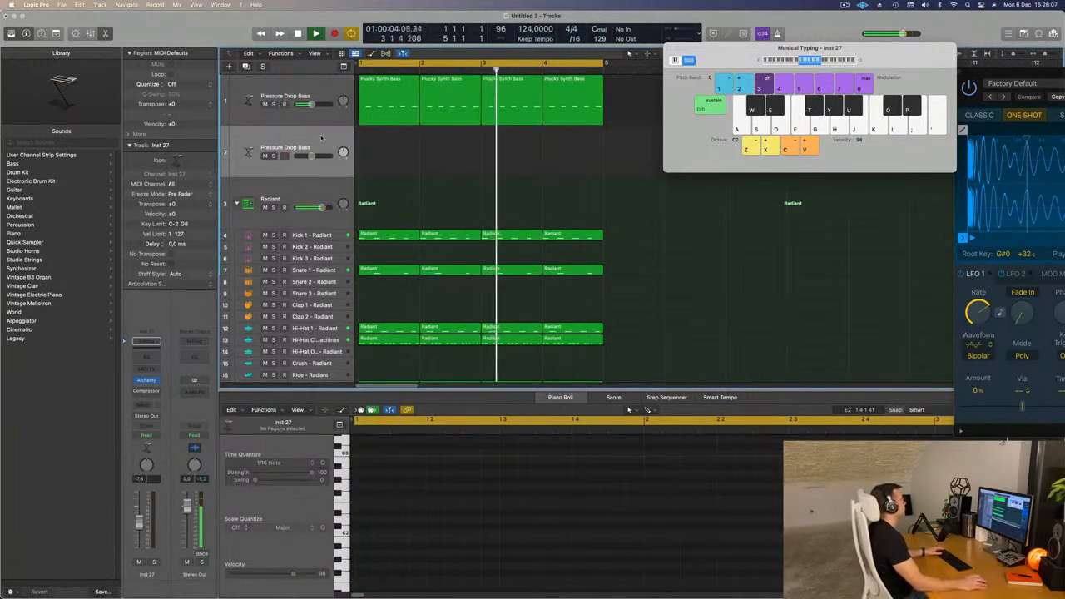
pyautogui.click(399, 107)
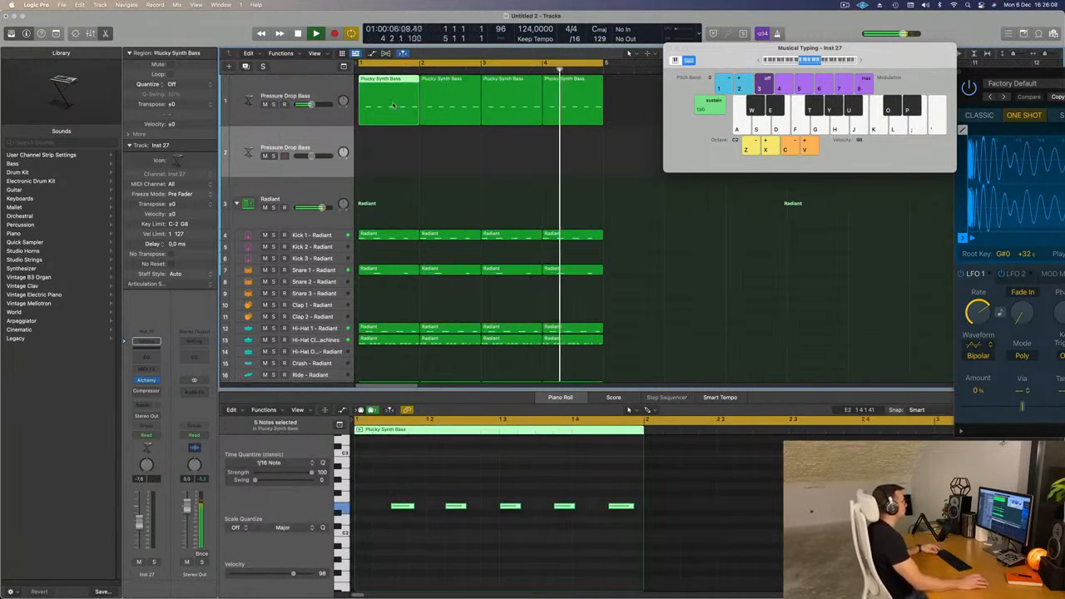
pyautogui.moveTo(399, 106); pyautogui.dragTo(380, 175)
pyautogui.press('space')
pyautogui.moveTo(387, 131); pyautogui.dragTo(390, 105)
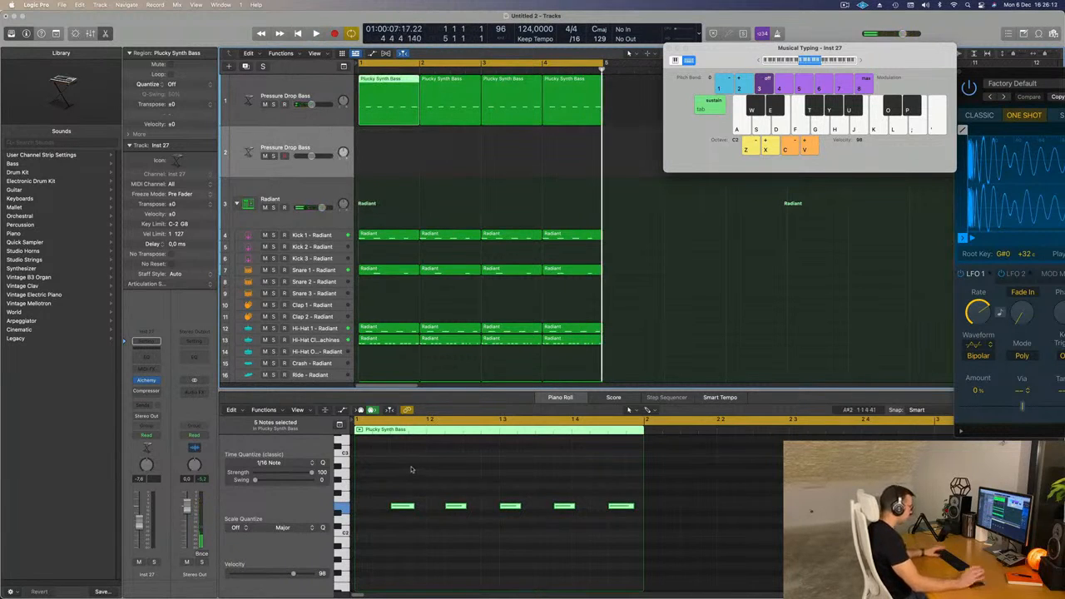
pyautogui.press('space')
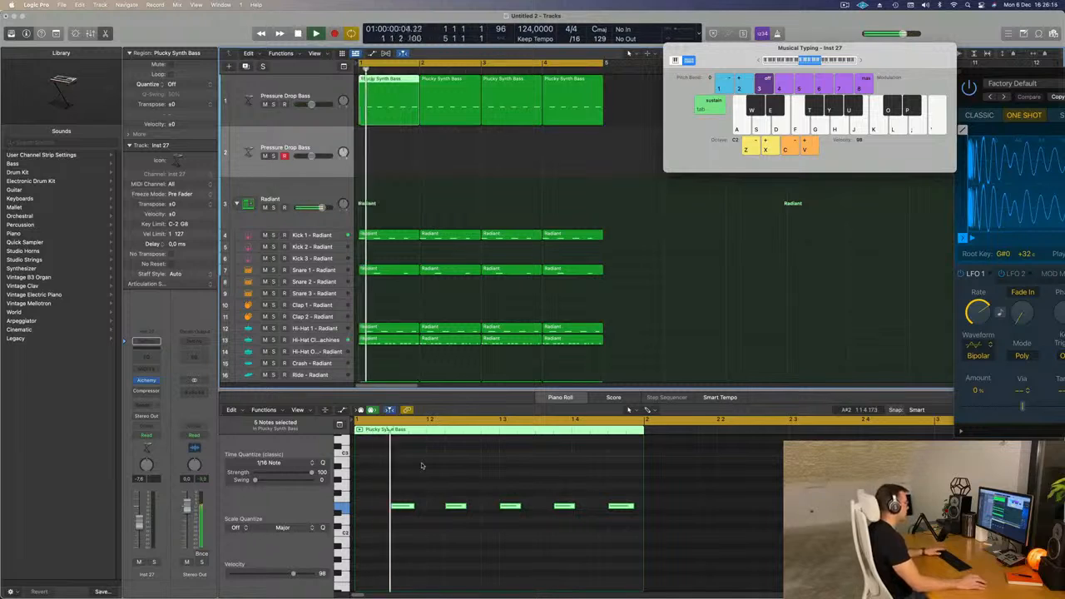
# Delete the first, third and fifth notes from the bar 1 bass region.
pyautogui.click(402, 505)
pyautogui.press('Delete')
pyautogui.click(511, 506)
pyautogui.press('Delete')
pyautogui.click(621, 506)
pyautogui.press('Delete')
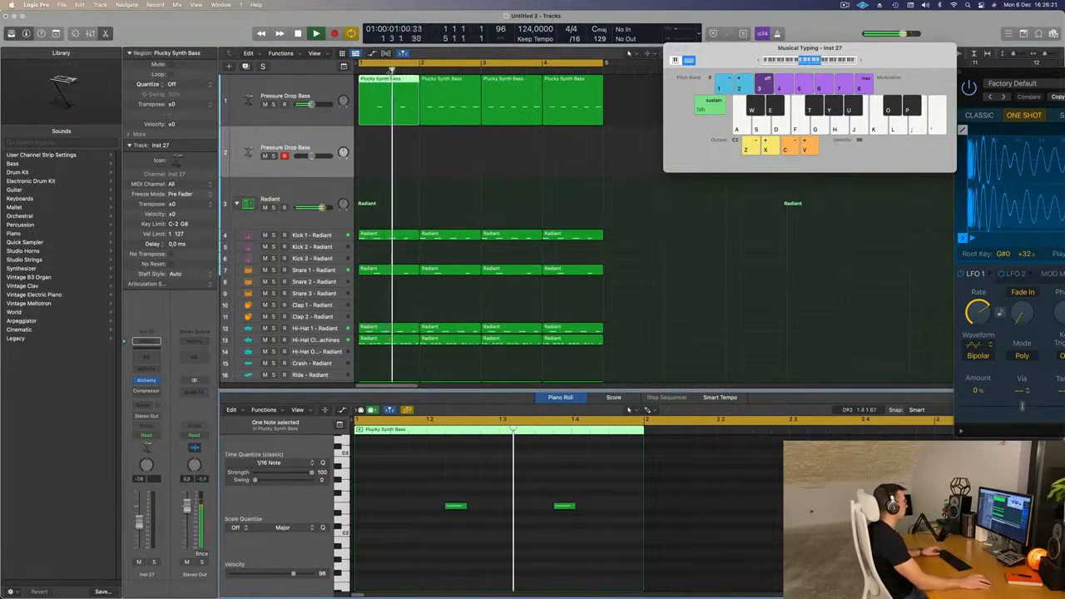
# Move the two-note region to bar 1 of the duplicate track, and copy the original track's bar 2 region into its bar 1.
pyautogui.moveTo(387, 89); pyautogui.dragTo(388, 145)
pyautogui.press('space')
pyautogui.moveTo(450, 91); pyautogui.dragTo(388, 89)
pyautogui.press('space')
pyautogui.click(388, 149)
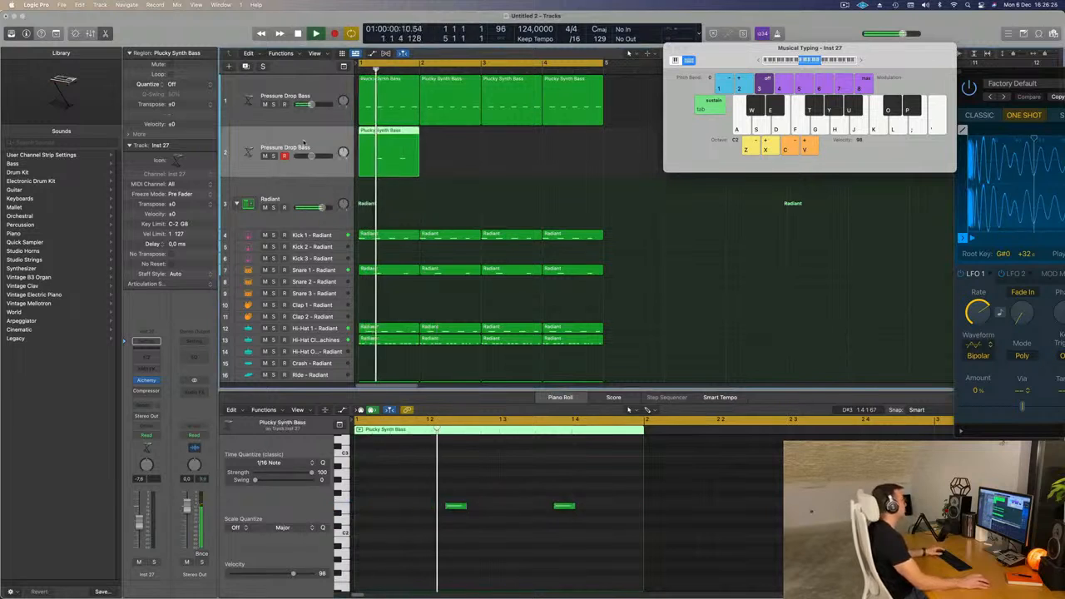
# Open the duplicate bass track's Alchemy and filter its preset browser to the Brass category.
pyautogui.click(147, 381)
pyautogui.moveTo(545, 123); pyautogui.dragTo(535, 123)
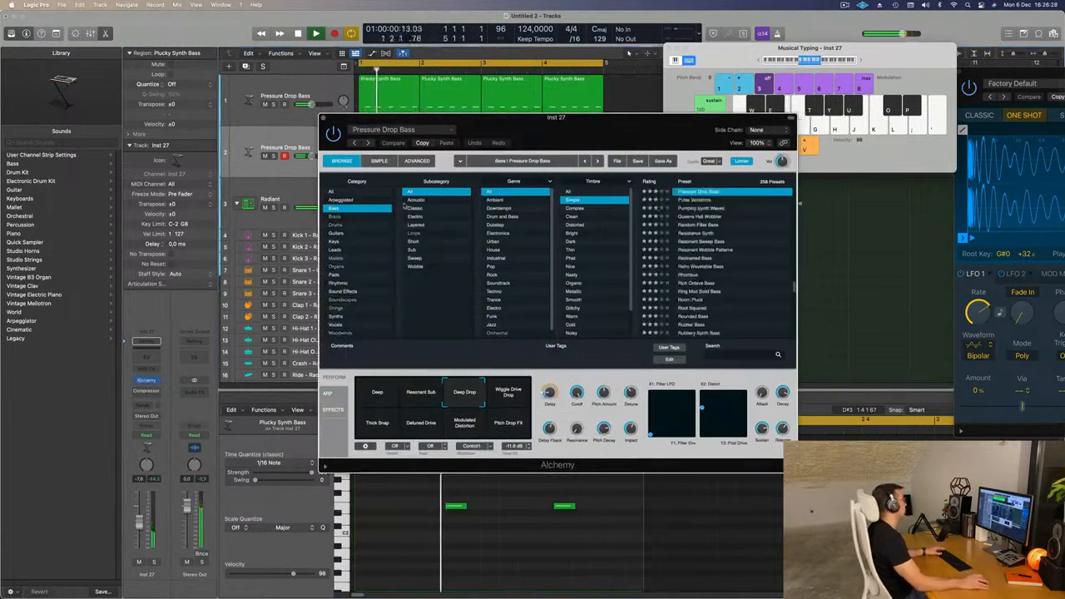
pyautogui.click(335, 216)
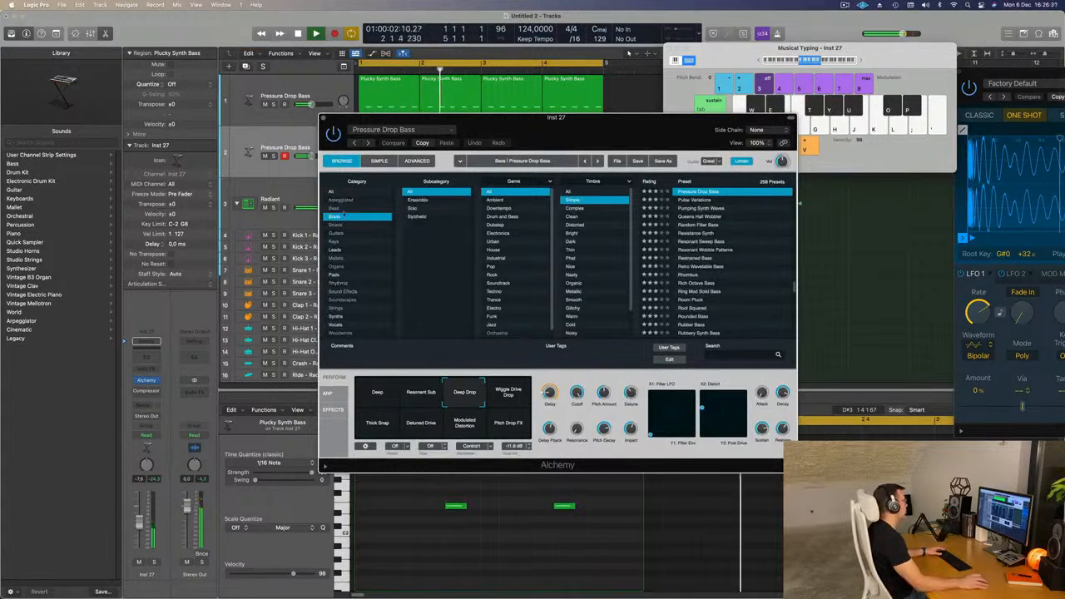
pyautogui.moveTo(532, 122); pyautogui.dragTo(852, 144)
# Select both notes in the duplicate track's bar 1 region and transpose them up one octave.
pyautogui.press('space')
pyautogui.moveTo(439, 473); pyautogui.dragTo(593, 556)
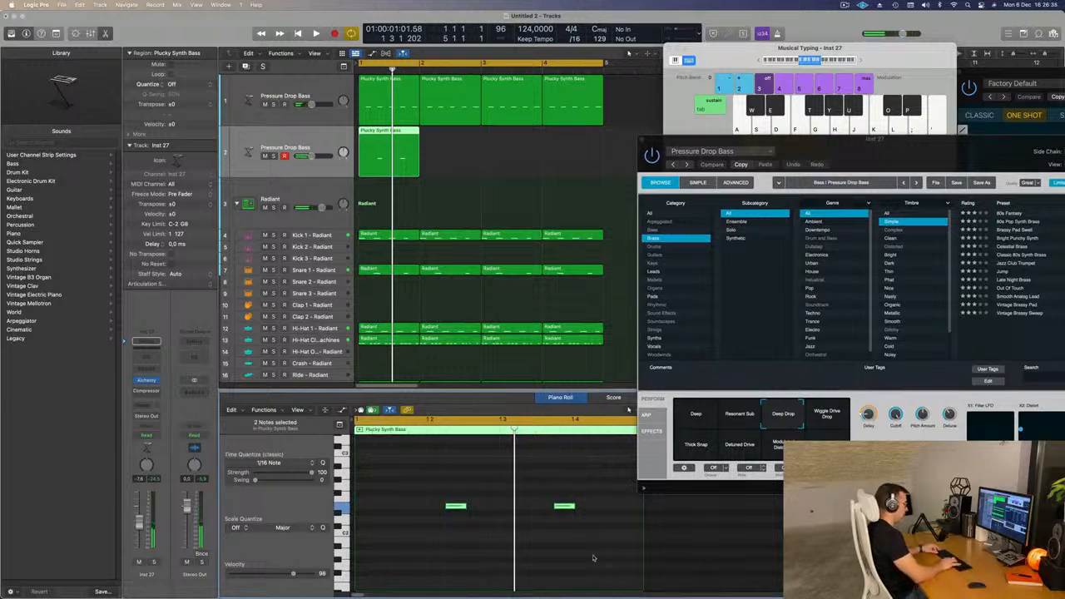
pyautogui.press('space')
pyautogui.moveTo(911, 163); pyautogui.dragTo(680, 203)
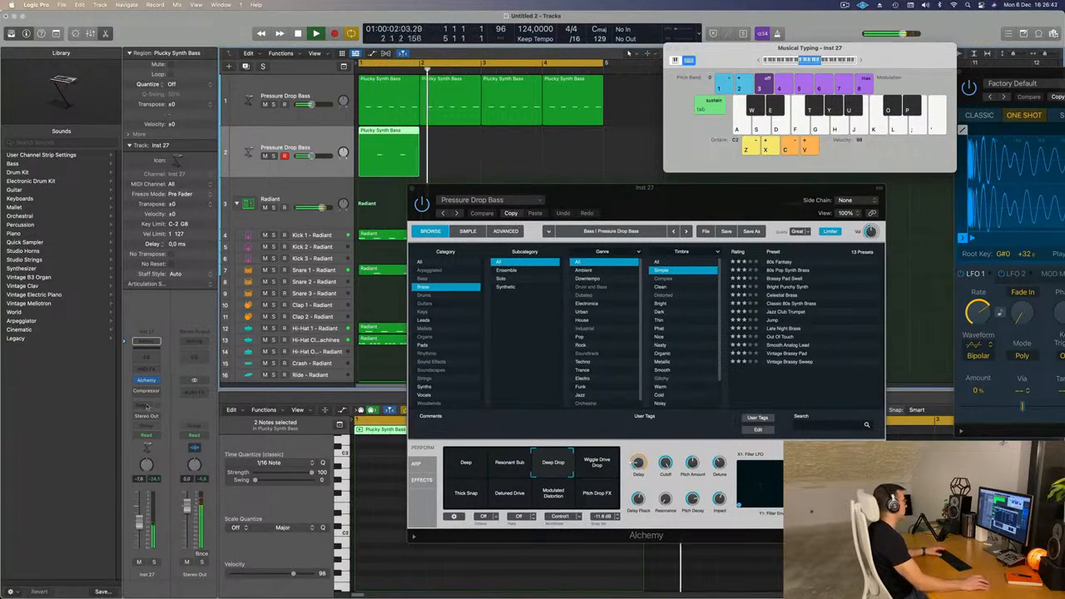
# Repeat the duplicate track's bar 1 region three times to fill bars 2 to 4.
pyautogui.click(145, 380)
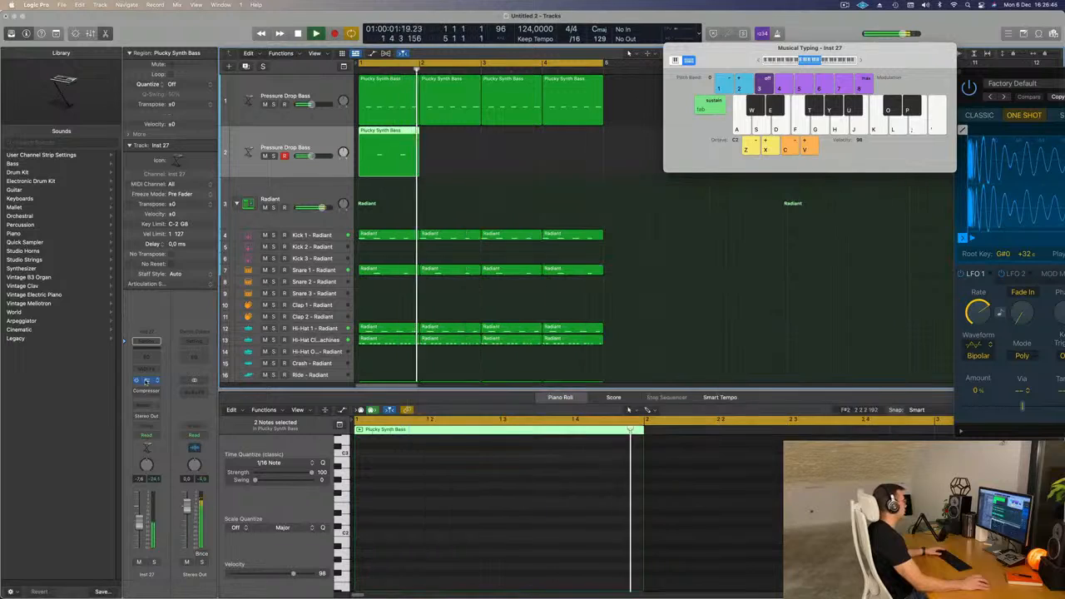
pyautogui.click(145, 381)
pyautogui.press('space')
pyautogui.click(394, 159)
pyautogui.press('super+r')
pyautogui.press('super+r')
pyautogui.press('super+r')
pyautogui.press('space')
# Clear Alchemy's Timbre filter to All and audition the Wiggle Drive Drop, Pitch Drop FX, Modulated Distortion, Detuned Drive and Thick Snap variations during playback.
pyautogui.moveTo(600, 197); pyautogui.dragTo(572, 155)
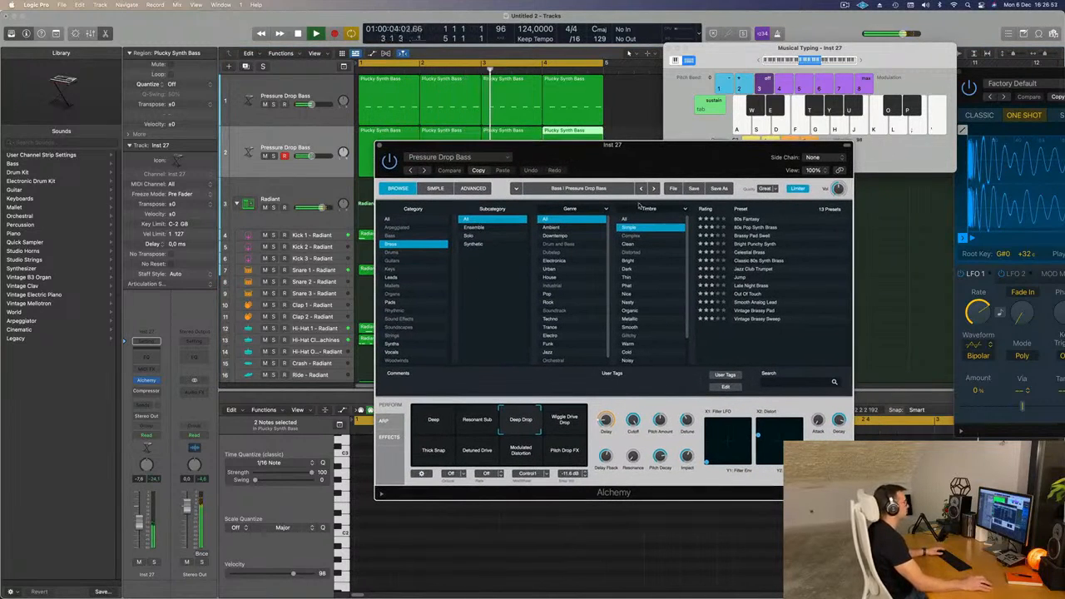
pyautogui.moveTo(687, 158); pyautogui.dragTo(722, 156)
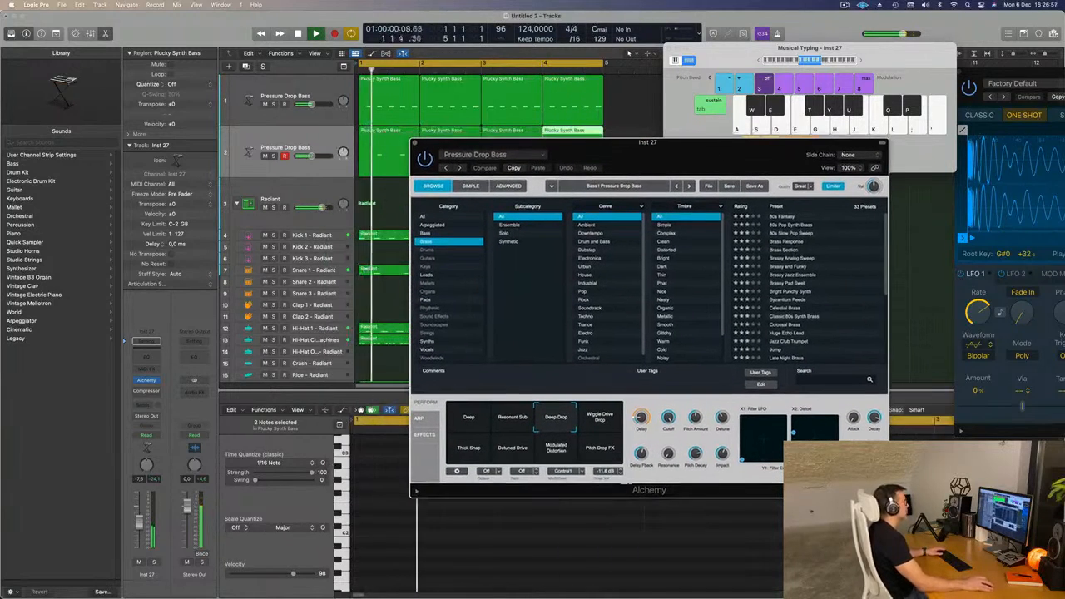
pyautogui.click(599, 418)
pyautogui.click(601, 452)
pyautogui.click(555, 452)
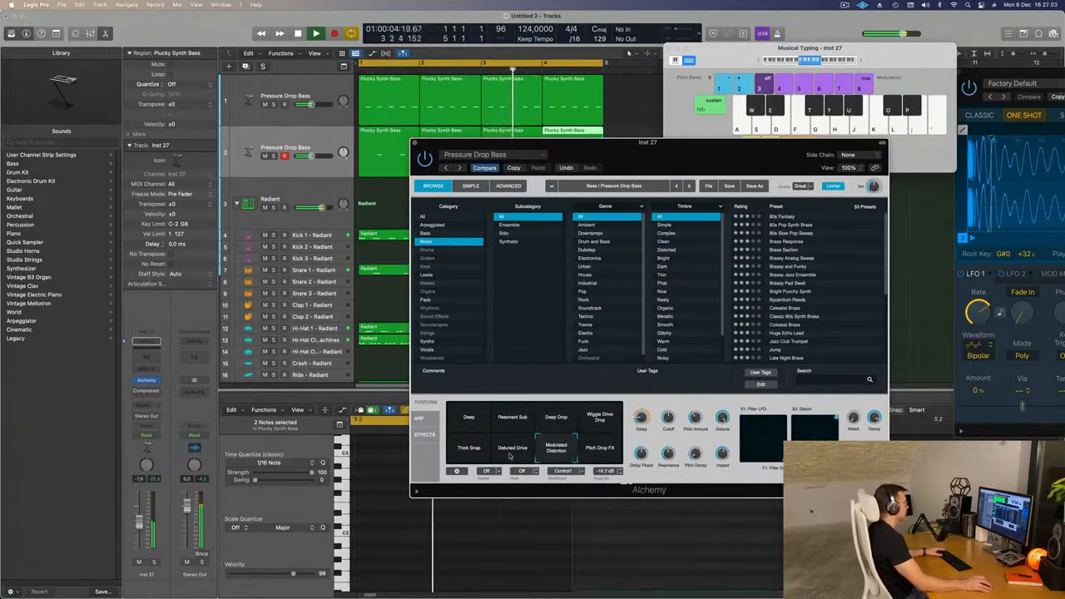
pyautogui.click(511, 454)
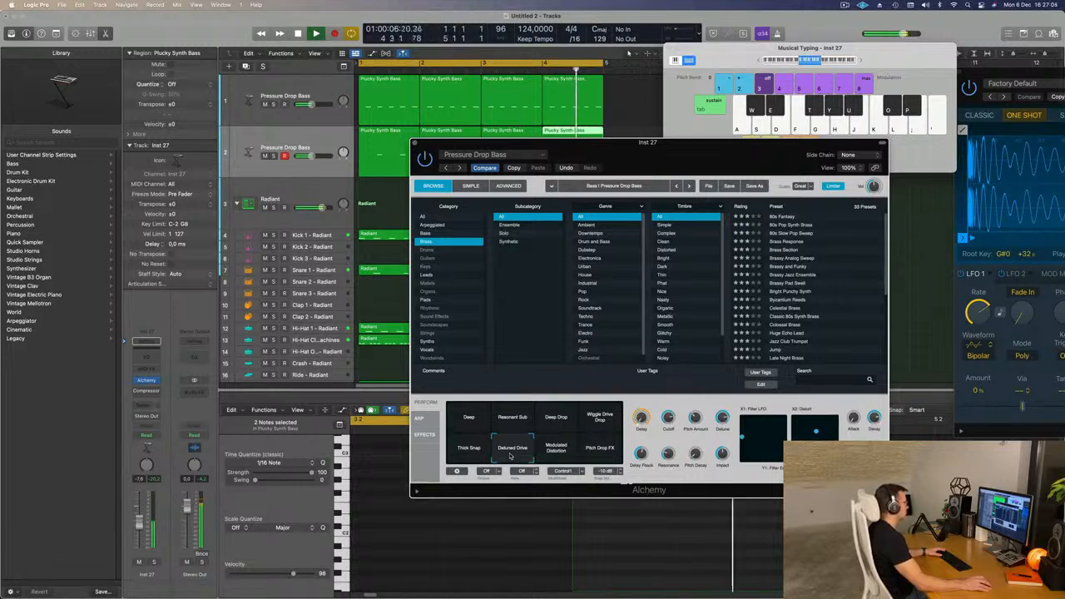
pyautogui.click(478, 453)
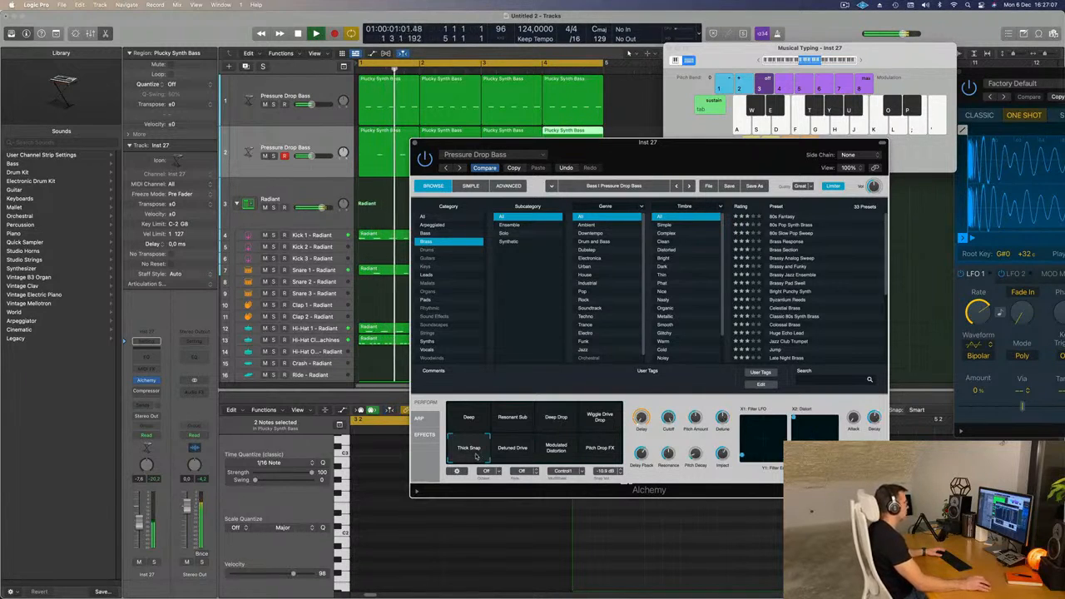
pyautogui.click(605, 423)
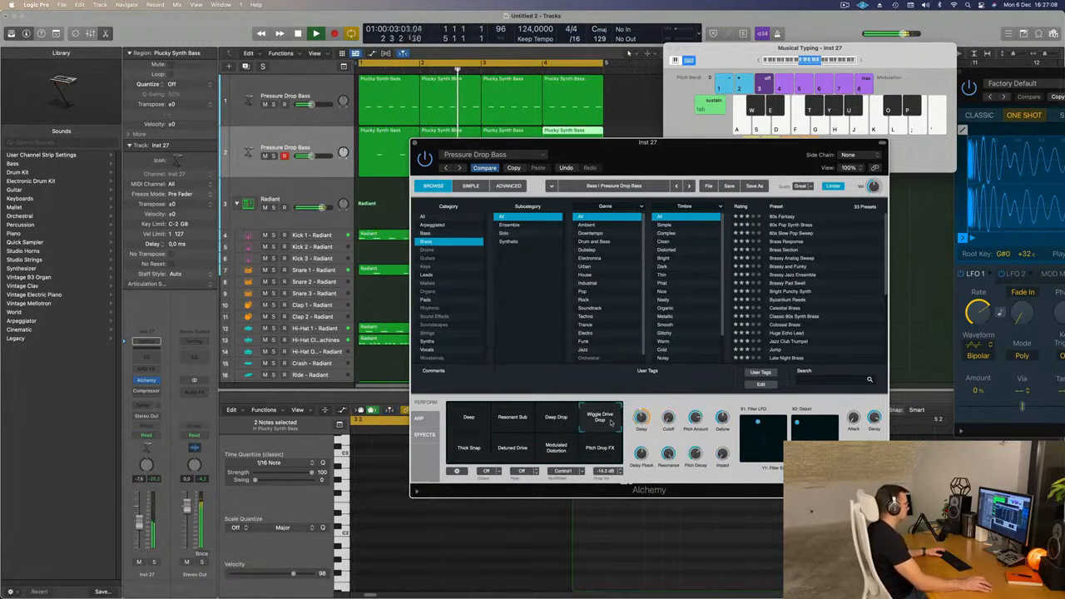
pyautogui.click(466, 451)
# Compare the Resonant Sub, Deep Drop, Pitch Drop FX, Modulated Distortion and Detuned Drive variations, and settle on Thick Snap.
pyautogui.press('space')
pyautogui.press('space')
pyautogui.click(519, 419)
pyautogui.click(565, 418)
pyautogui.click(600, 449)
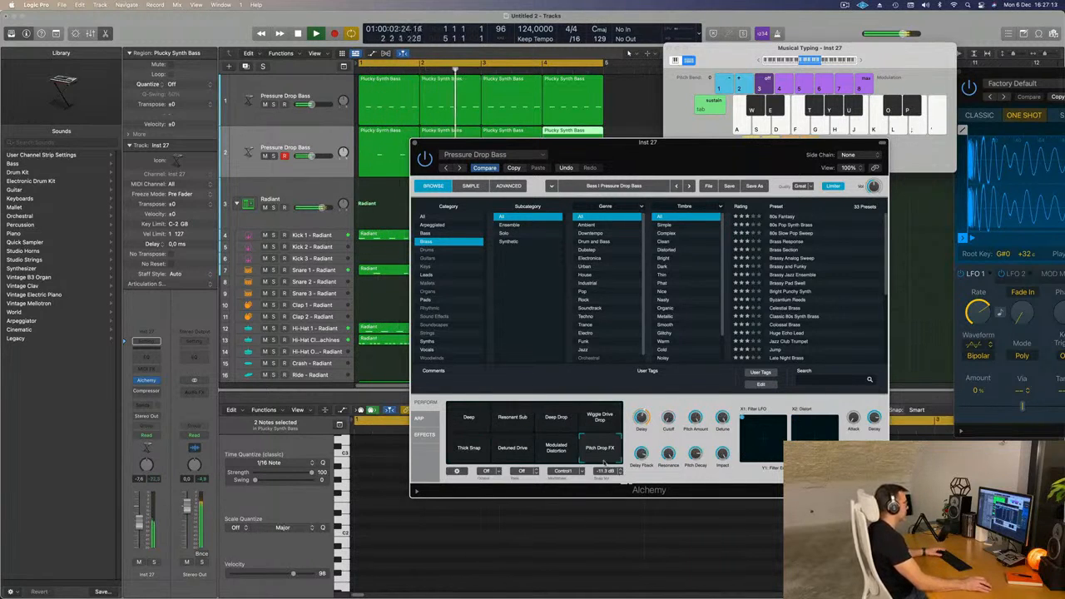
pyautogui.click(561, 460)
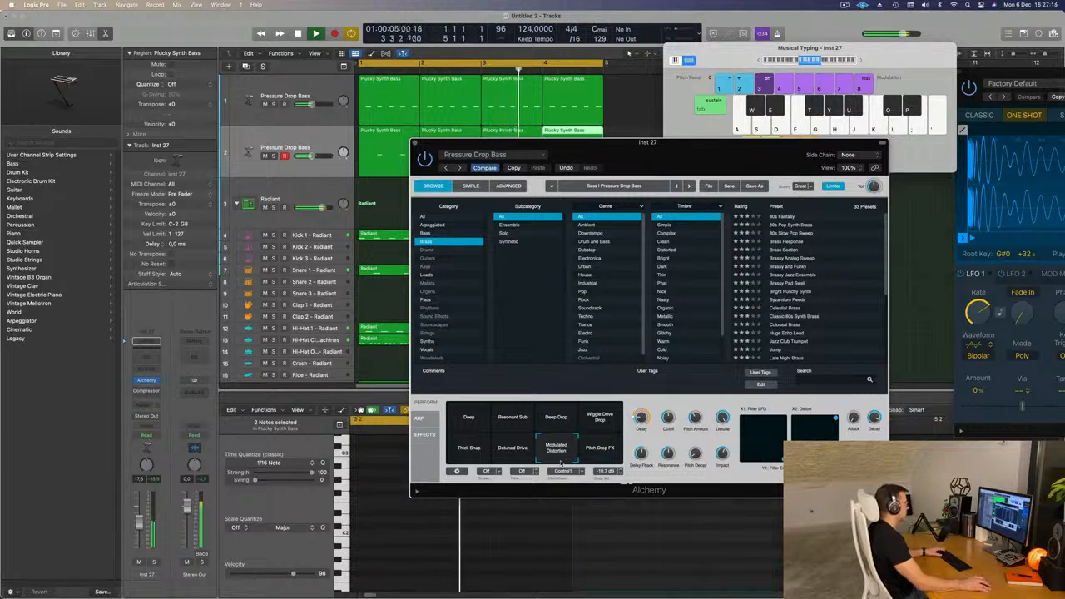
pyautogui.click(518, 459)
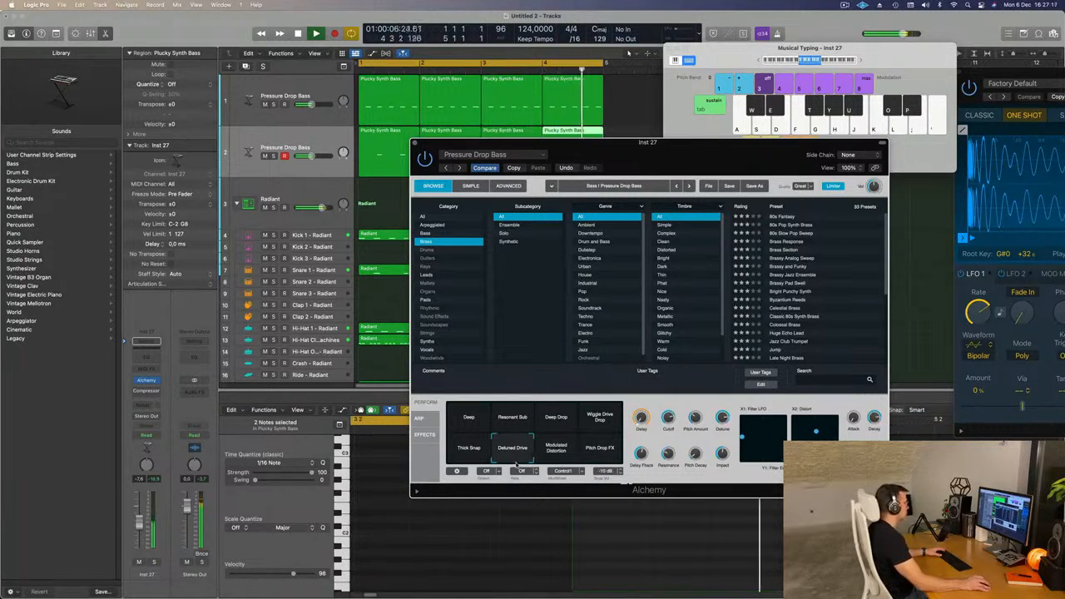
pyautogui.click(466, 456)
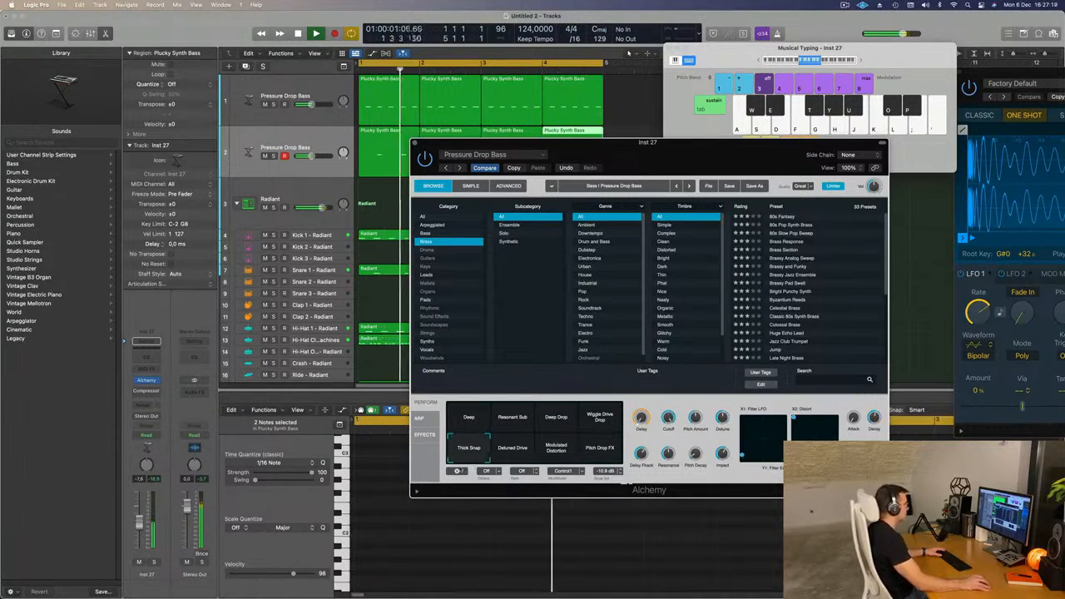
# Raise the duplicate bass track's volume to about -6.4 dB and check its sound in solo.
pyautogui.moveTo(673, 161); pyautogui.dragTo(726, 145)
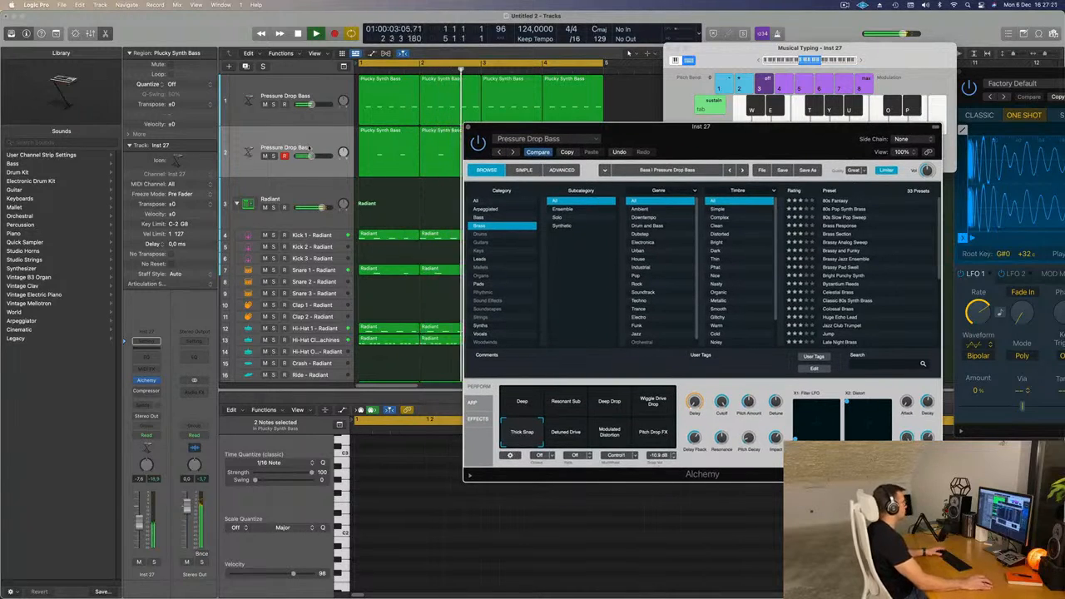
pyautogui.click(154, 563)
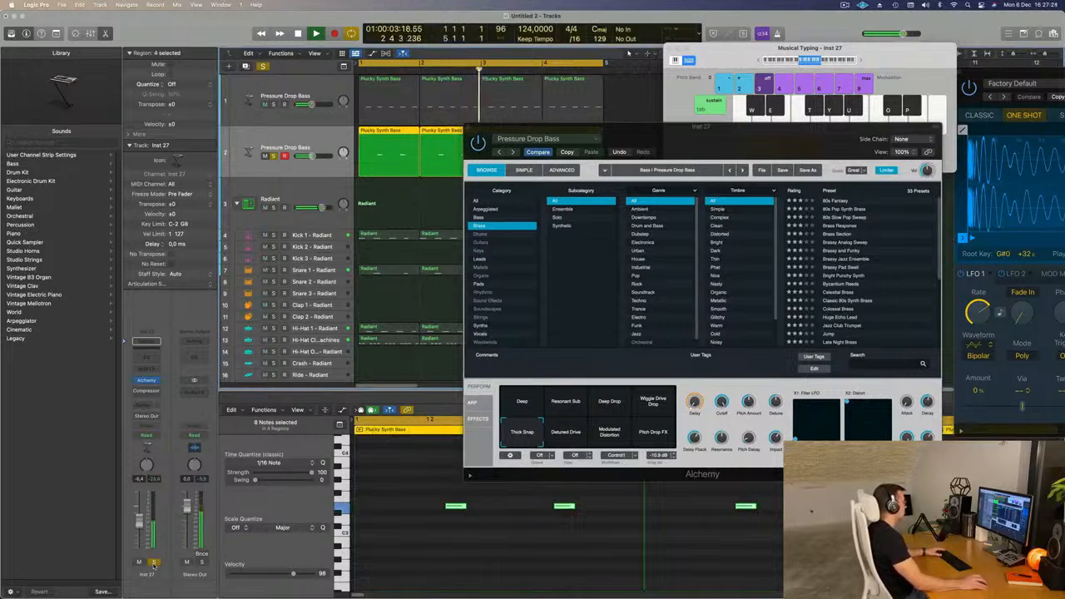
pyautogui.click(154, 563)
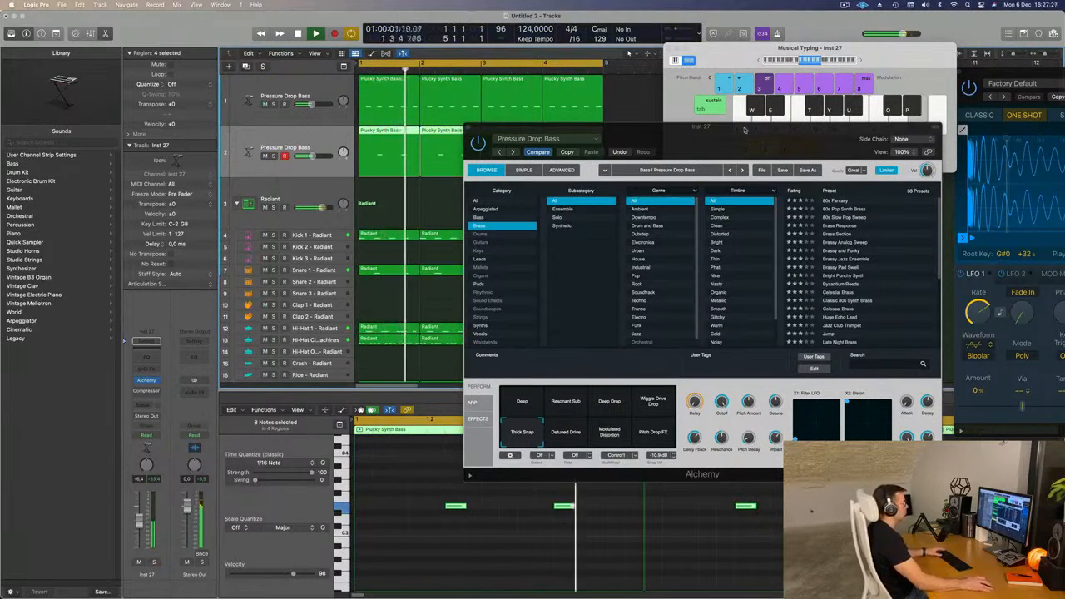
# Set the Delay in the duplicate track's Alchemy to about 47% and raise the track's volume to about -5.9 dB.
pyautogui.moveTo(744, 129); pyautogui.dragTo(660, 138)
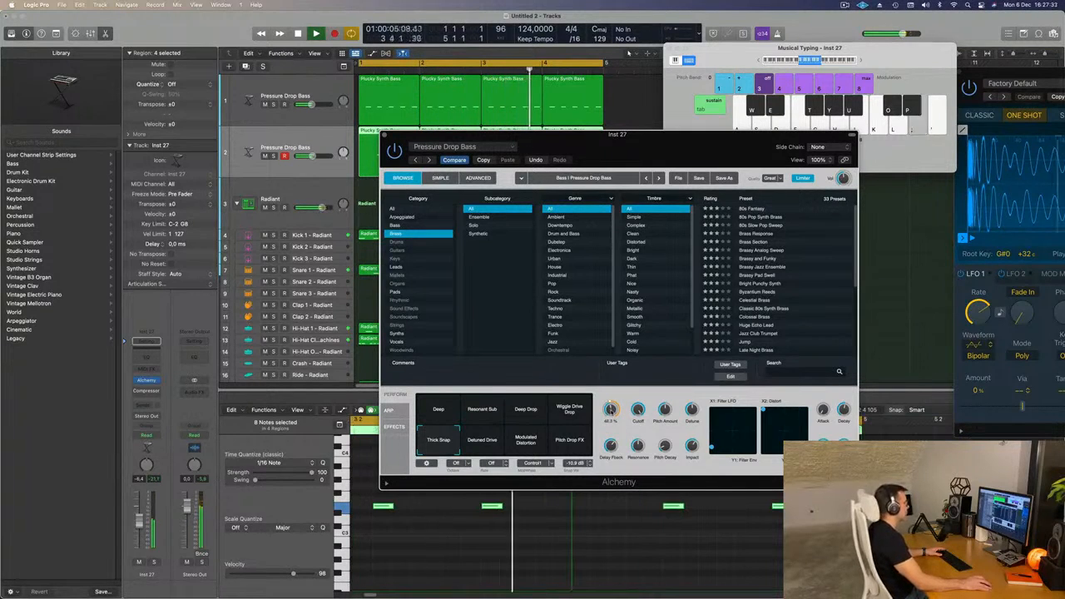
pyautogui.moveTo(667, 149); pyautogui.dragTo(774, 146)
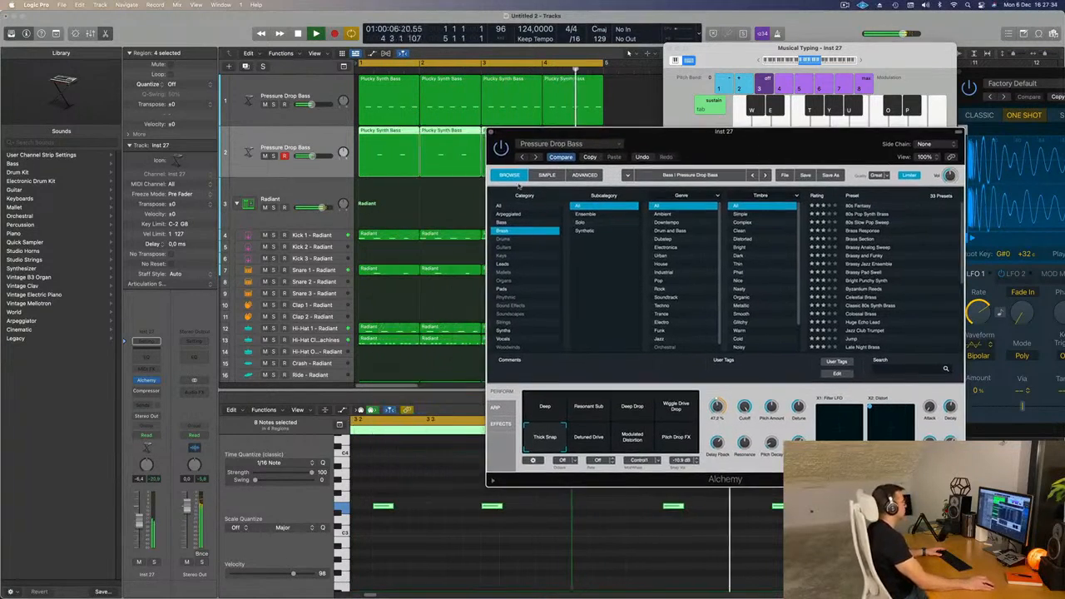
pyautogui.click(270, 138)
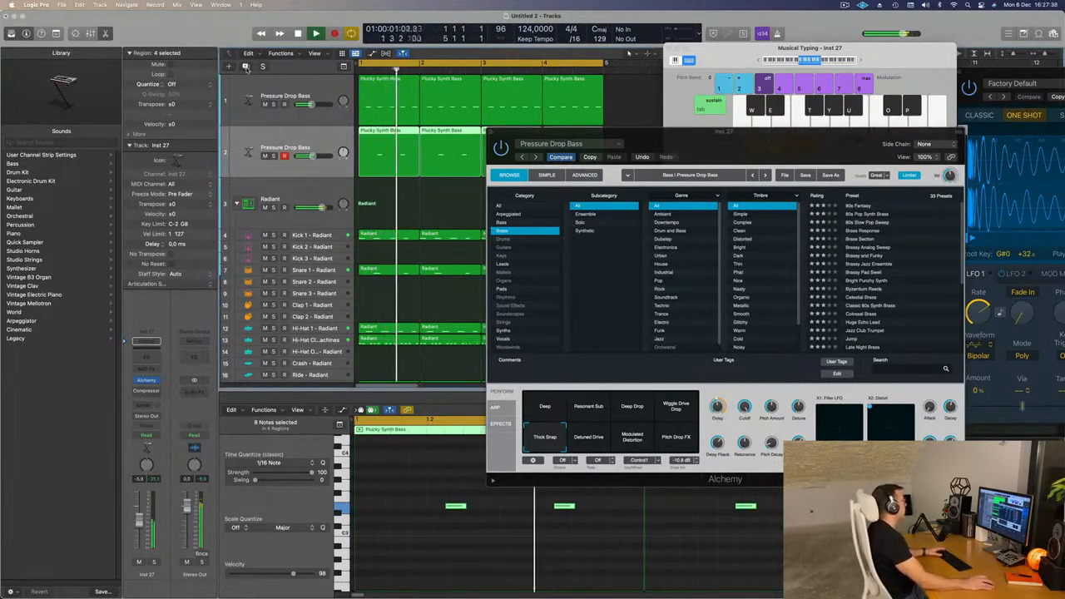
# Duplicate the second bass track, move its bar 1 region to the new track, and copy its bar 2 region back into bar 1.
pyautogui.press('super+d')
pyautogui.moveTo(645, 134); pyautogui.dragTo(742, 132)
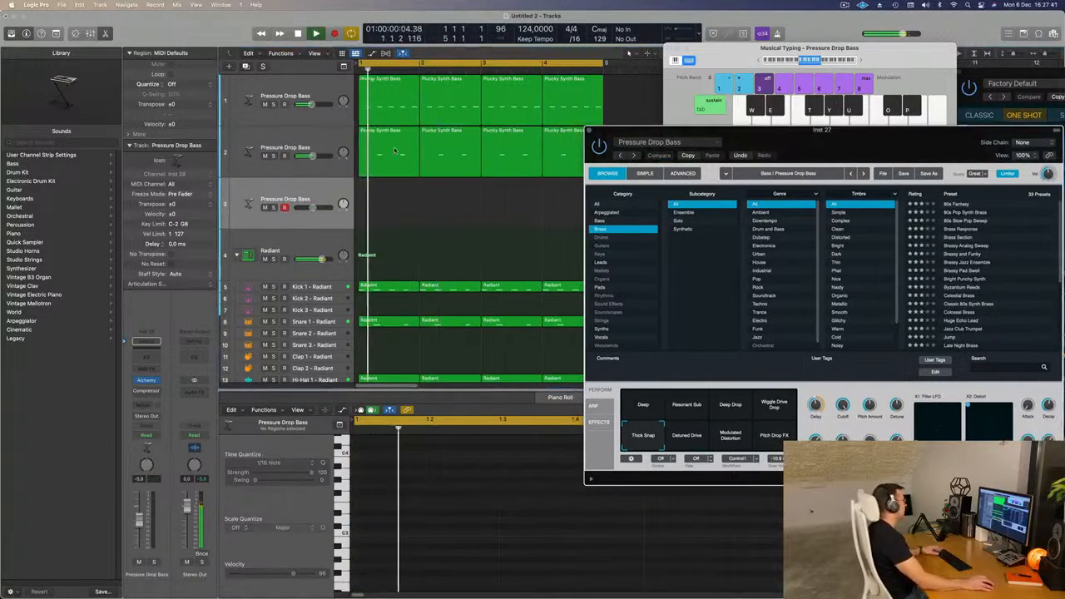
pyautogui.click(387, 172)
pyautogui.moveTo(387, 172); pyautogui.dragTo(387, 223)
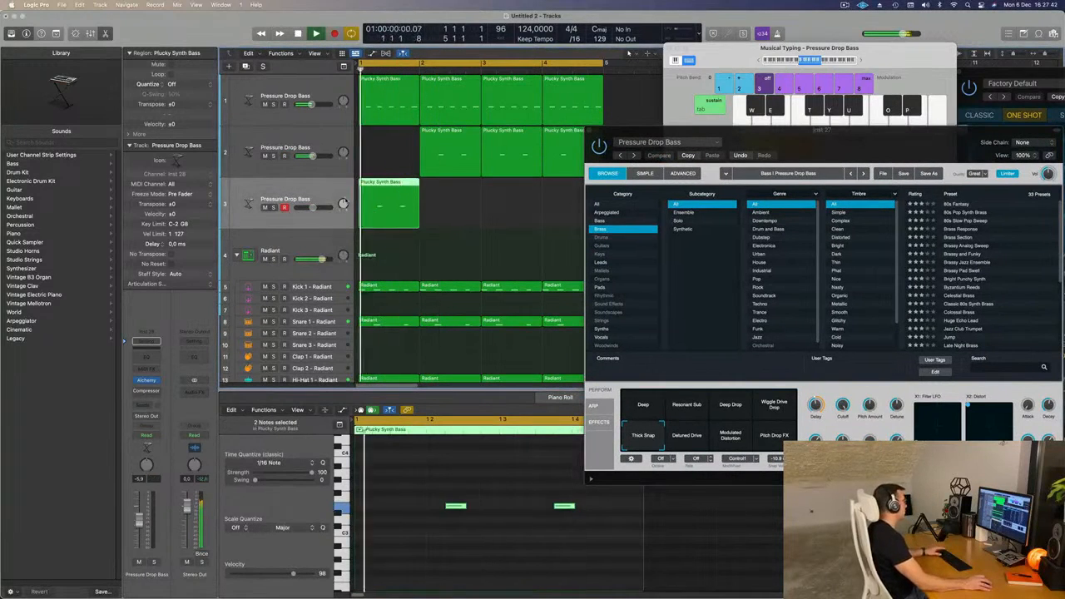
pyautogui.click(462, 131)
pyautogui.moveTo(462, 132)
pyautogui.mouseDown()
pyautogui.moveTo(401, 133)
pyautogui.moveTo(461, 143)
pyautogui.mouseUp()
# Load the 80s Fantasy preset in the third bass track's Alchemy and repeat the track's bar 1 region through bar 4.
pyautogui.click(273, 200)
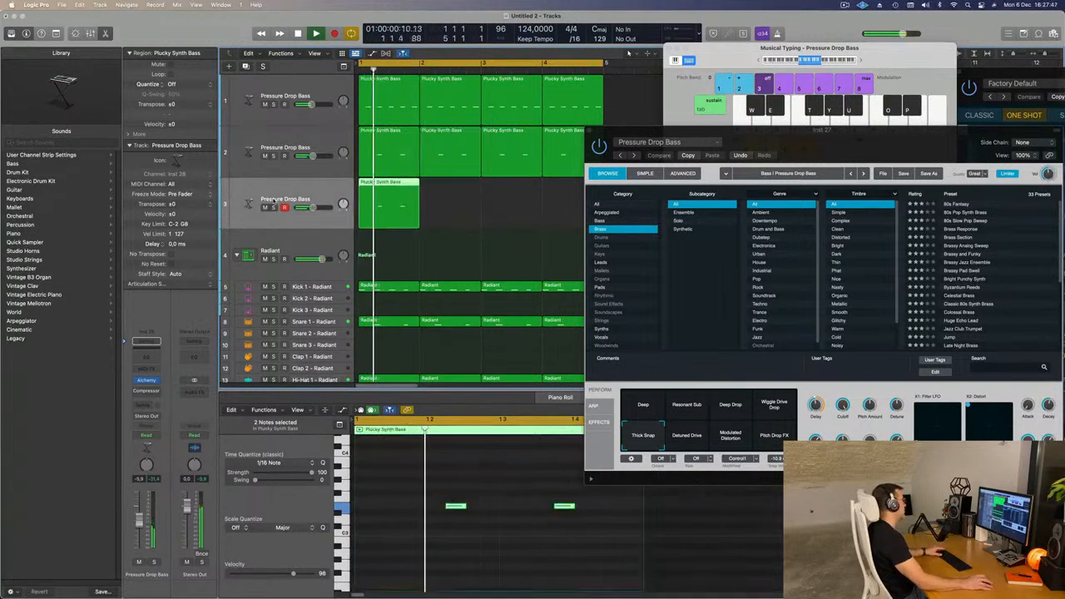
pyautogui.click(146, 380)
pyautogui.moveTo(624, 126); pyautogui.dragTo(659, 158)
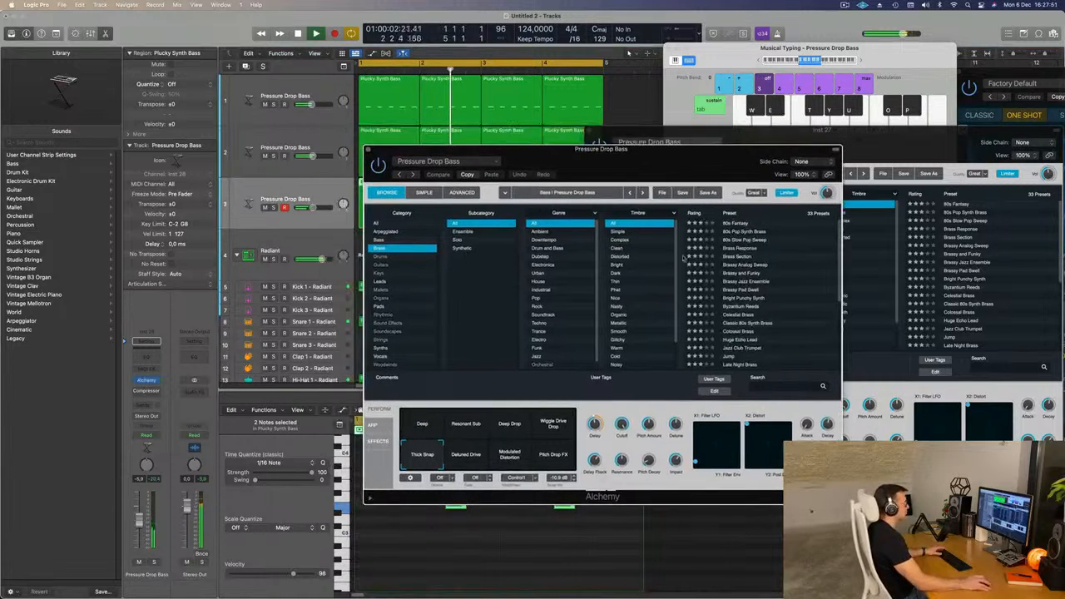
pyautogui.click(746, 225)
pyautogui.moveTo(423, 163); pyautogui.dragTo(774, 187)
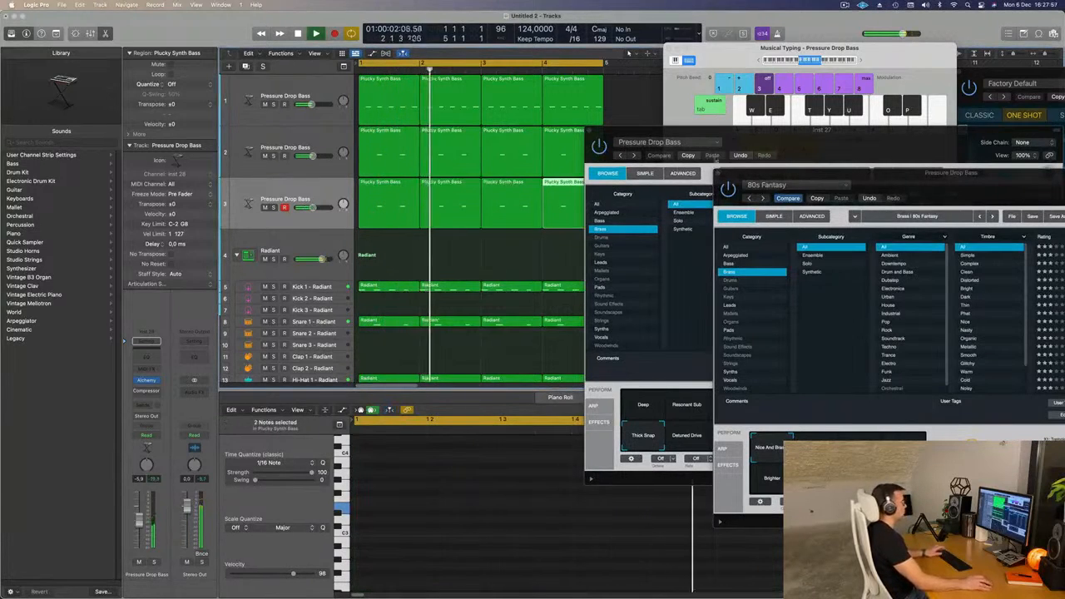
pyautogui.moveTo(864, 176); pyautogui.dragTo(619, 81)
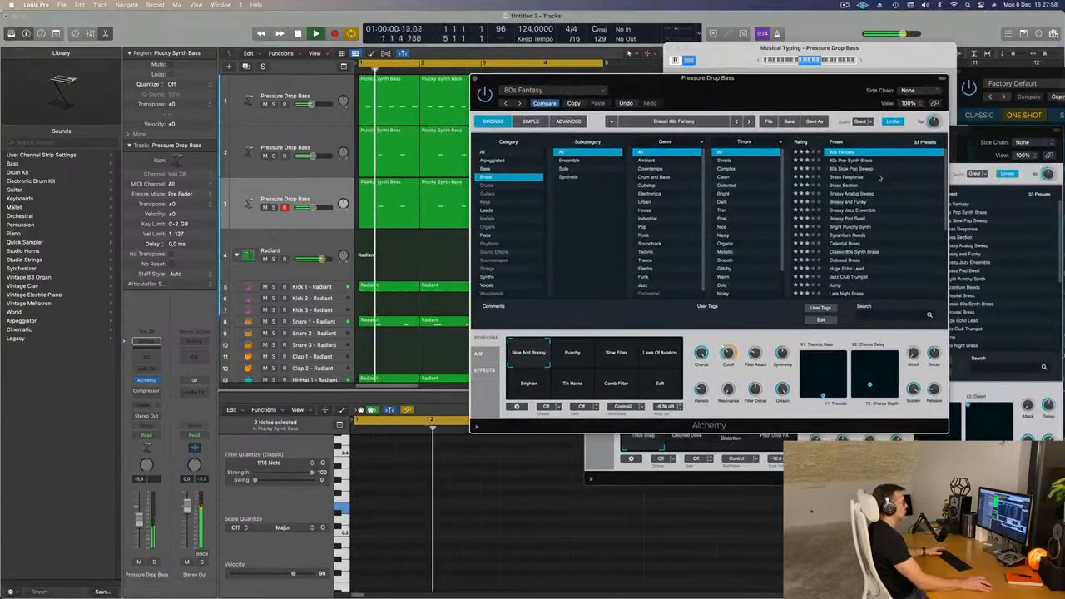
# Compare the 80s Pop Synth Brass and 80s Slow Pop Sweep presets, and keep 80s Pop Synth Brass on the third track.
pyautogui.click(850, 161)
pyautogui.moveTo(773, 95); pyautogui.dragTo(777, 122)
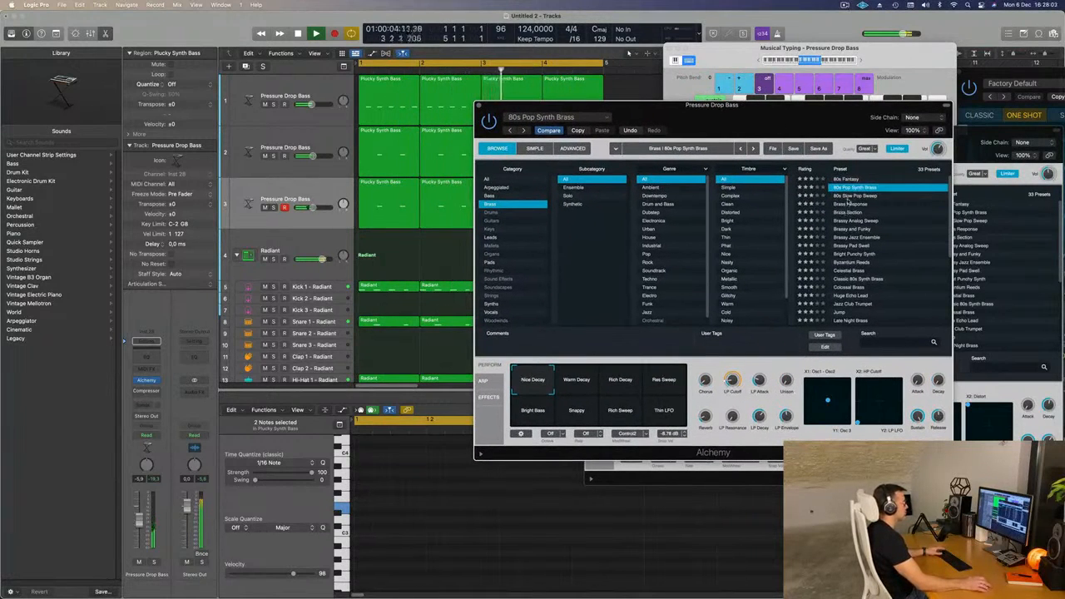
pyautogui.click(849, 197)
pyautogui.moveTo(788, 126); pyautogui.dragTo(762, 147)
pyautogui.click(820, 209)
# Audition the 80s Pop Synth Brass variations from Warm Decay to Thin LFO during playback, and choose Snappy.
pyautogui.press('space')
pyautogui.click(550, 408)
pyautogui.click(594, 406)
pyautogui.click(630, 407)
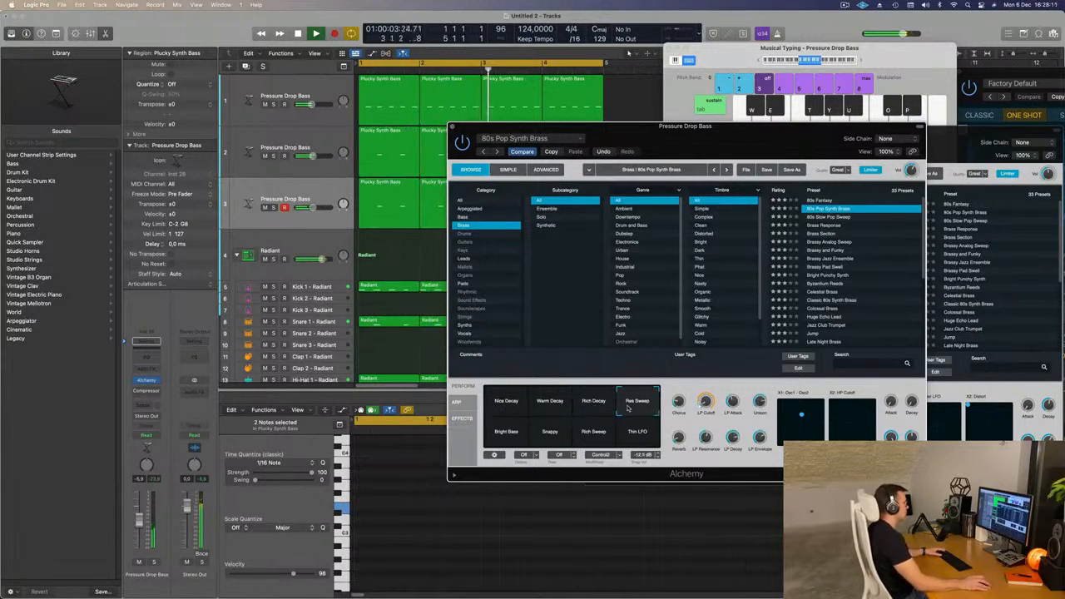
pyautogui.click(503, 439)
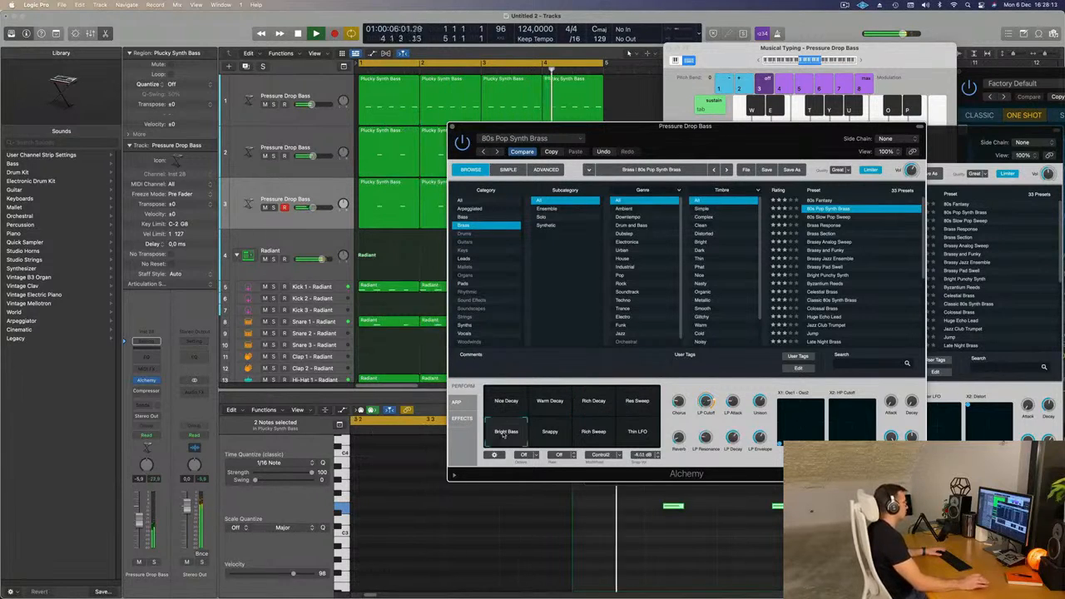
pyautogui.click(550, 432)
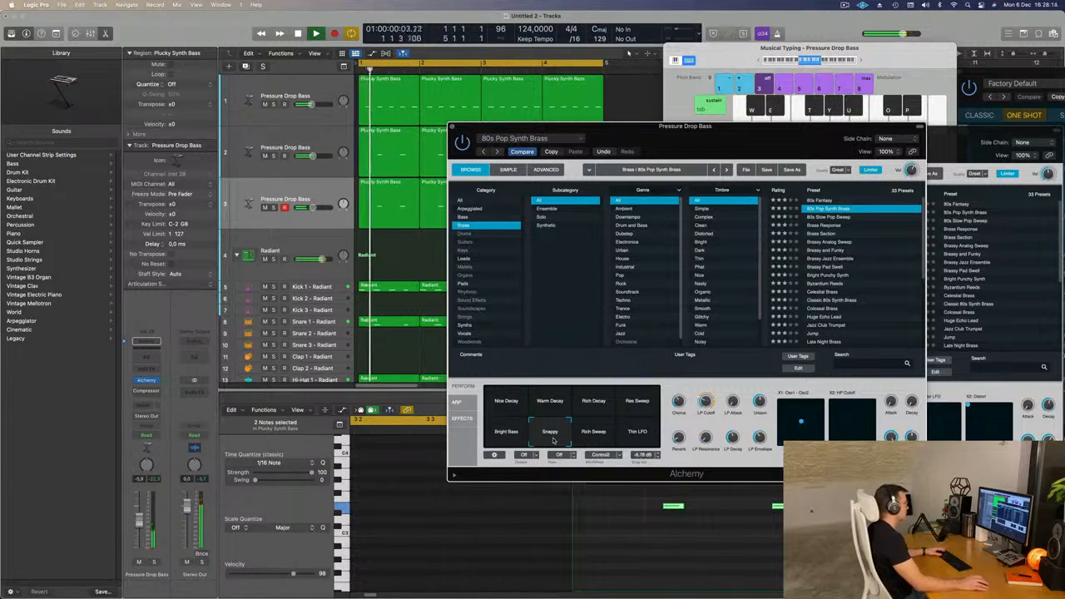
pyautogui.click(589, 439)
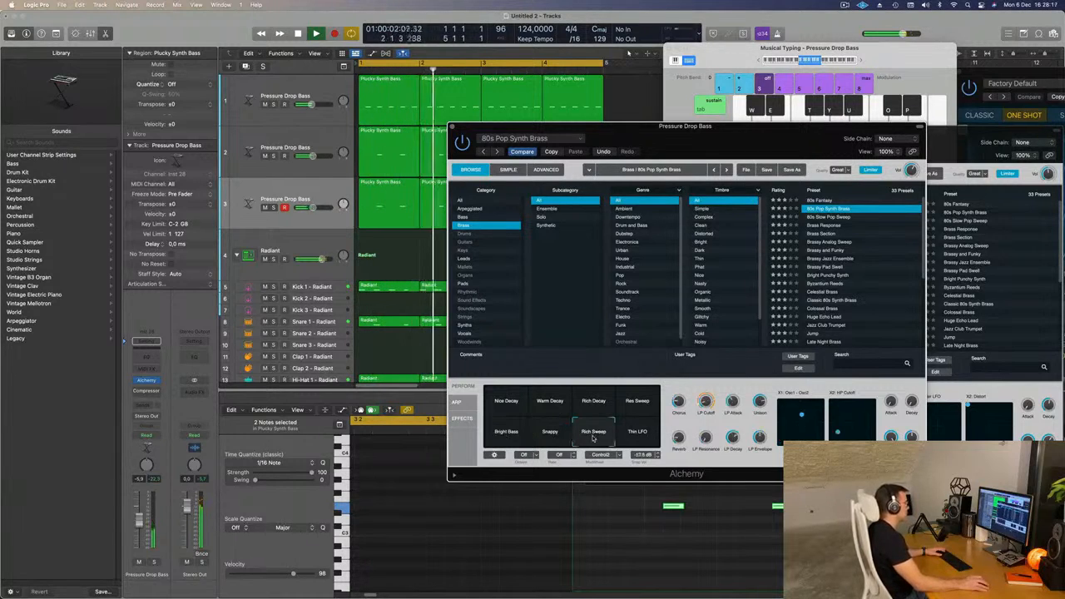
pyautogui.click(637, 440)
pyautogui.click(546, 438)
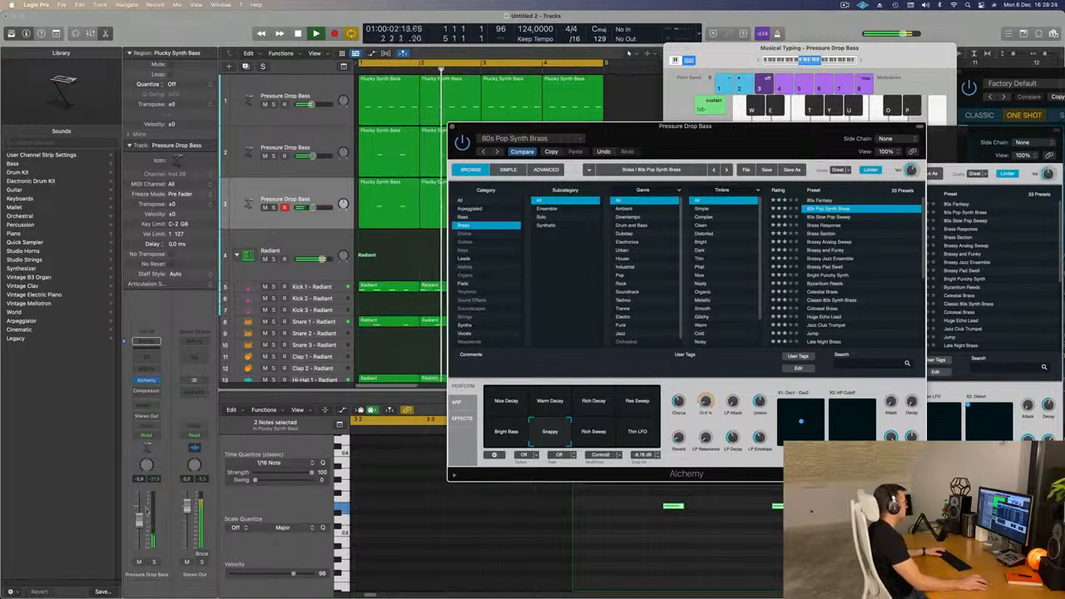
# Raise the third bass track's volume to about -2.7 dB and move its Alchemy window clear of the Piano Roll.
pyautogui.moveTo(141, 523); pyautogui.dragTo(141, 520)
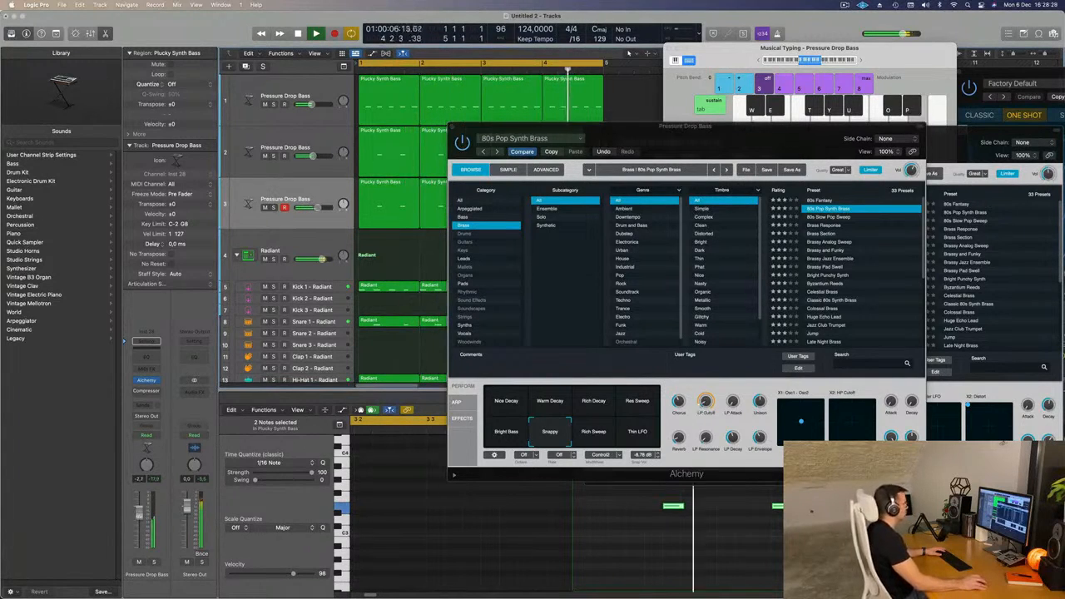
pyautogui.moveTo(529, 367); pyautogui.dragTo(535, 287)
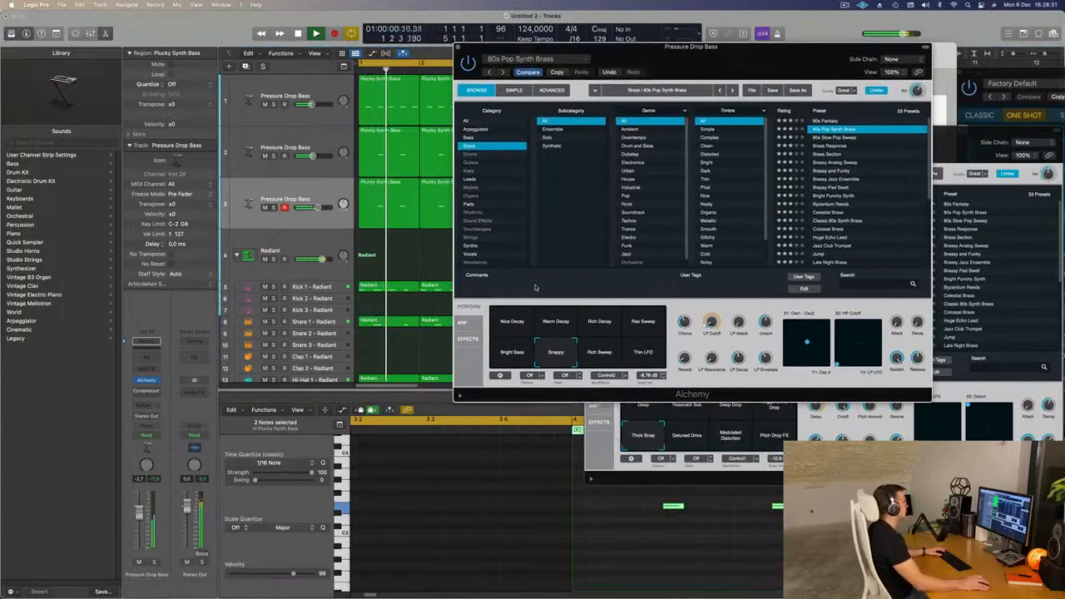
# Raise the third bass track's volume to about -2.4 dB and move its Alchemy window to uncover the first track's regions.
pyautogui.click(140, 516)
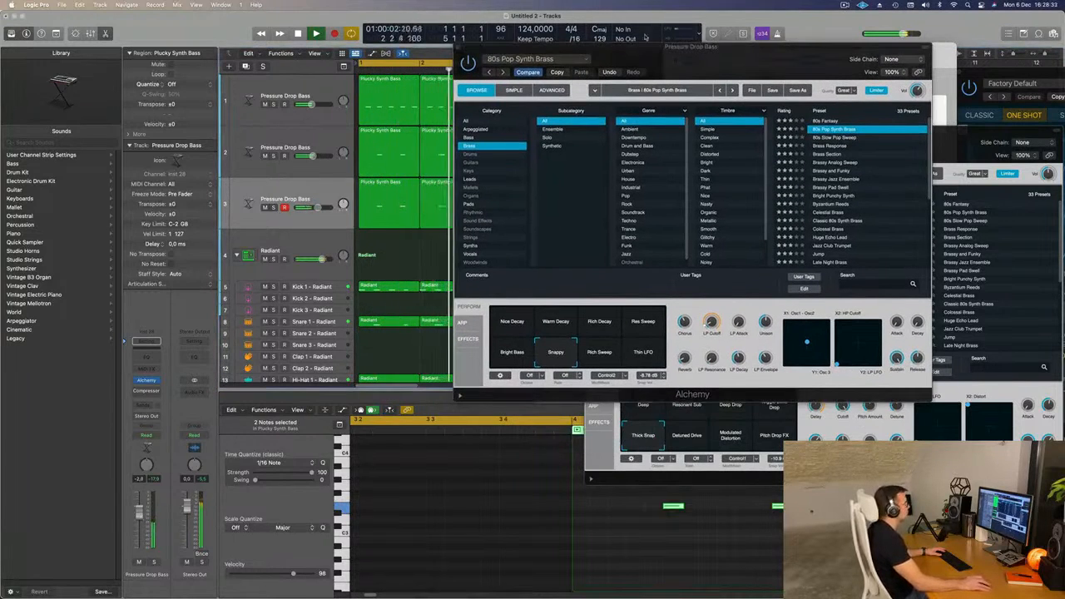
pyautogui.moveTo(717, 59); pyautogui.dragTo(624, 126)
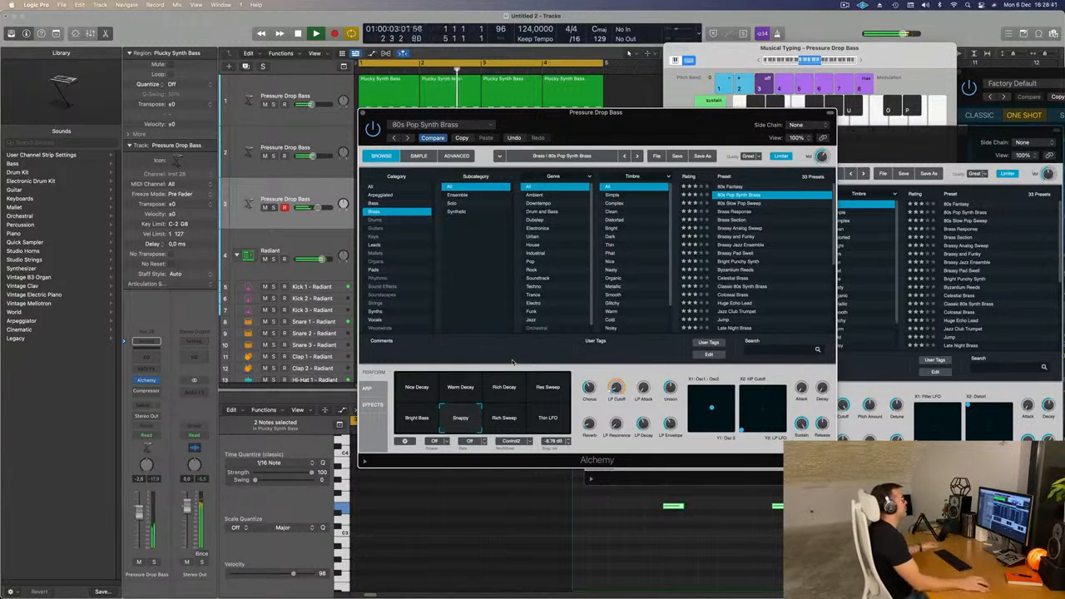
pyautogui.moveTo(678, 117); pyautogui.dragTo(672, 124)
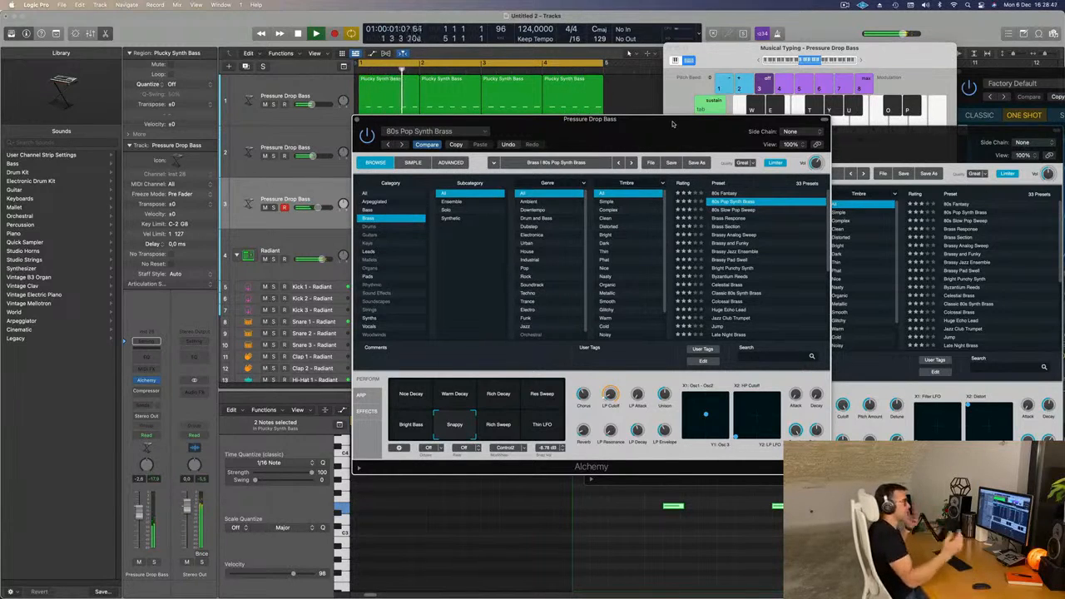
pyautogui.moveTo(671, 124)
pyautogui.mouseDown()
pyautogui.moveTo(652, 124)
pyautogui.moveTo(671, 119)
pyautogui.mouseUp()
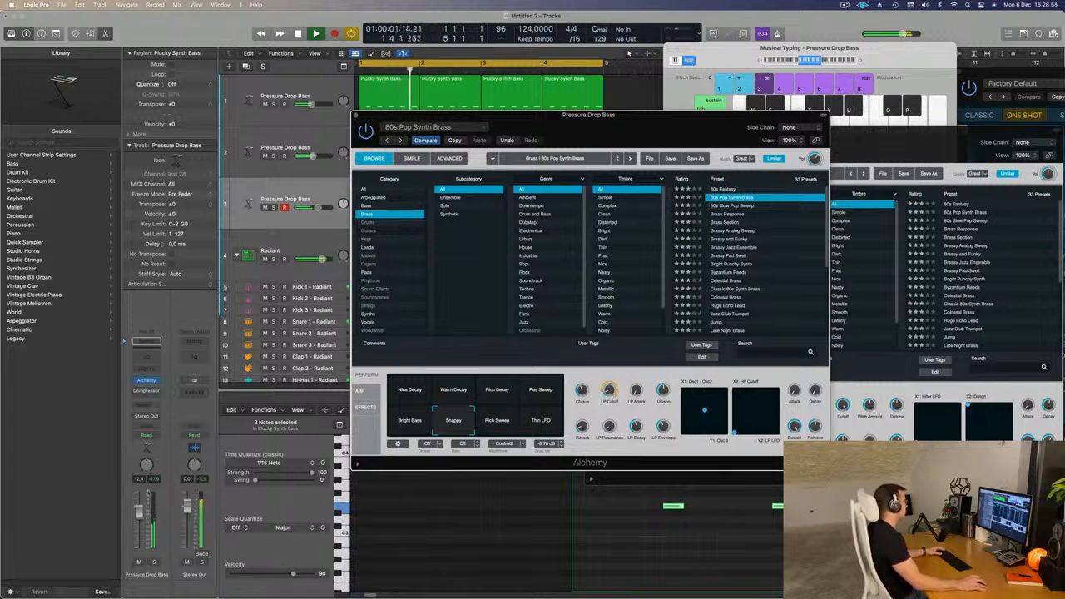
pyautogui.moveTo(144, 511); pyautogui.dragTo(144, 510)
# Send the third bass track to Bus 5, load a stereo ChromaVerb on that aux channel, and raise the send level.
pyautogui.click(145, 407)
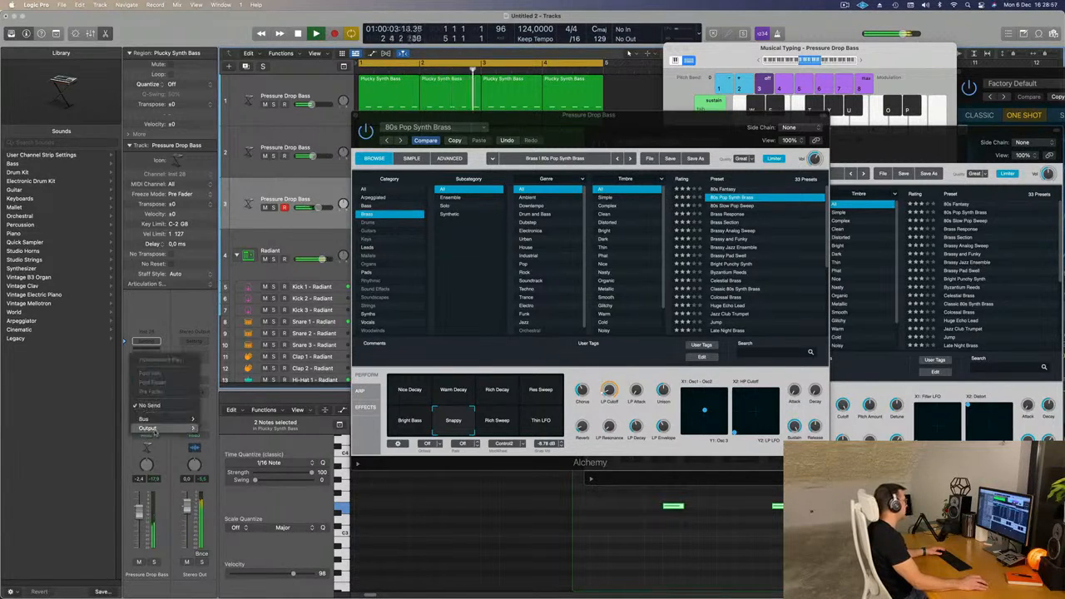
pyautogui.moveTo(185, 419)
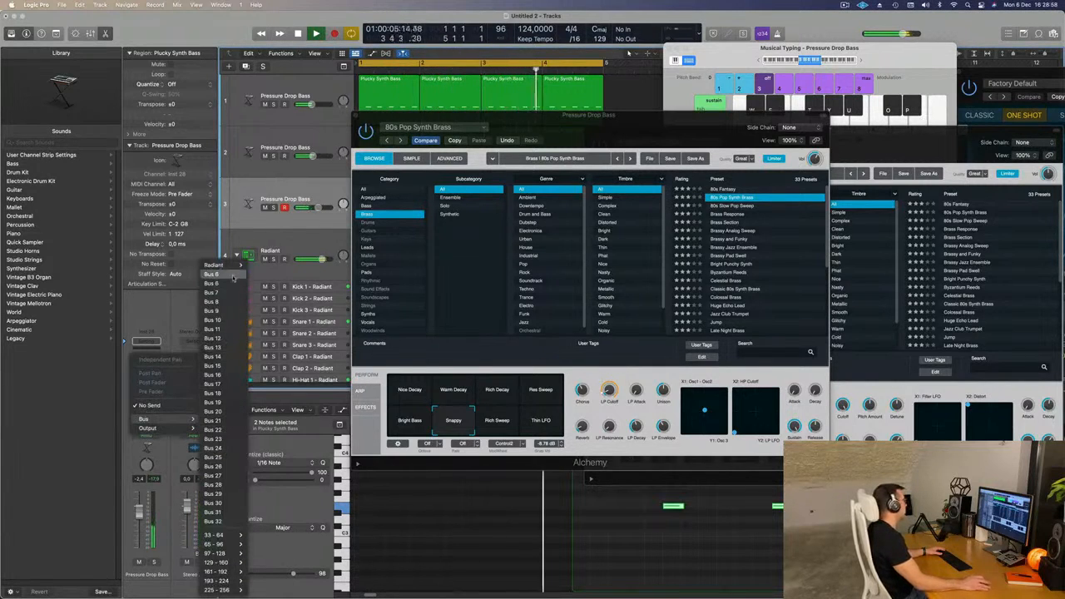
pyautogui.click(224, 275)
pyautogui.click(191, 390)
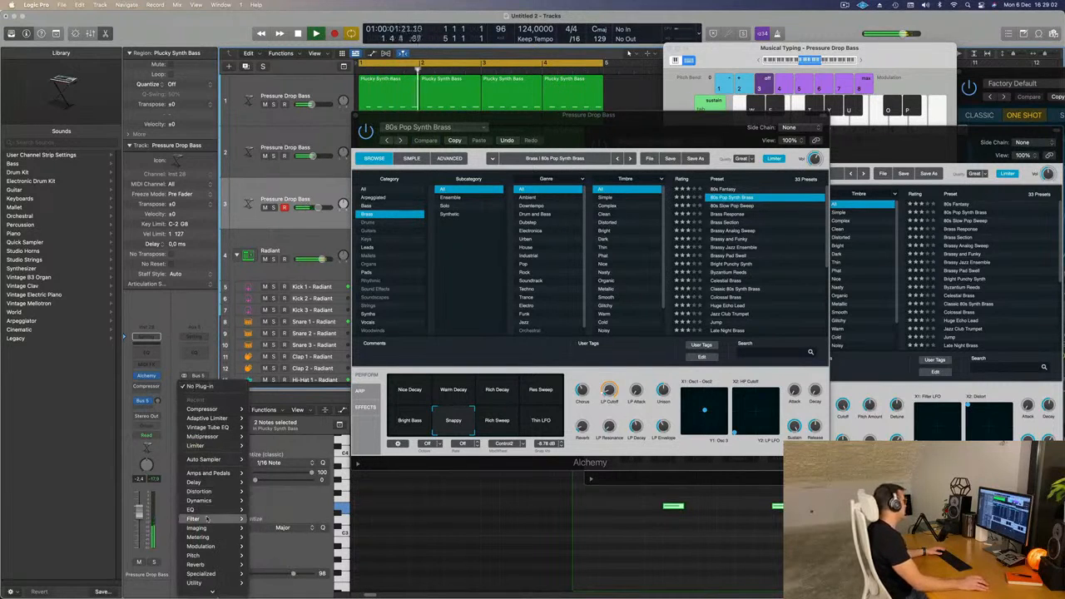
pyautogui.moveTo(240, 566)
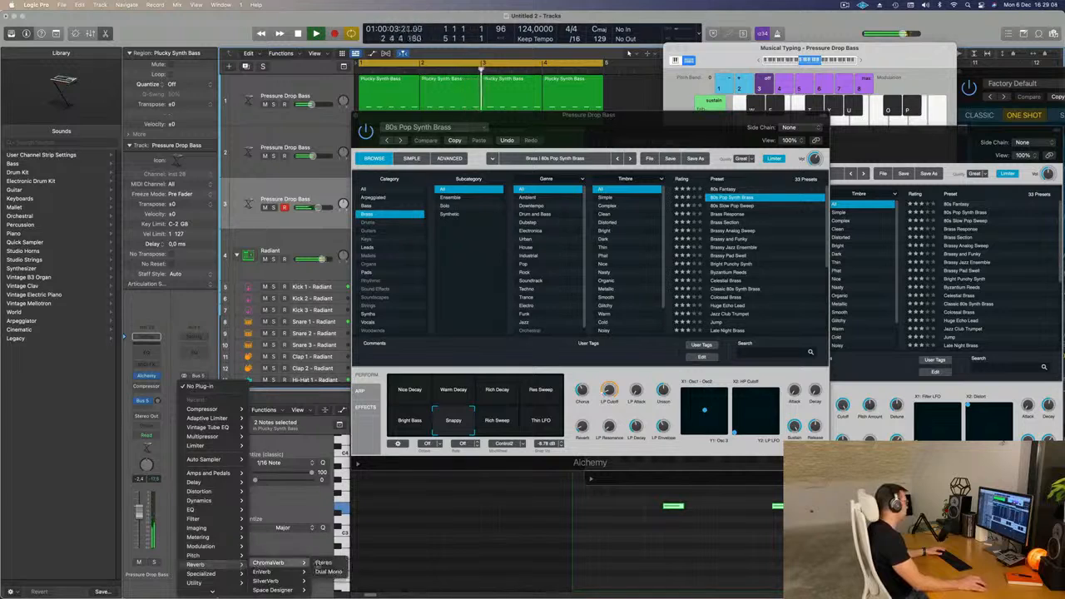
pyautogui.click(323, 564)
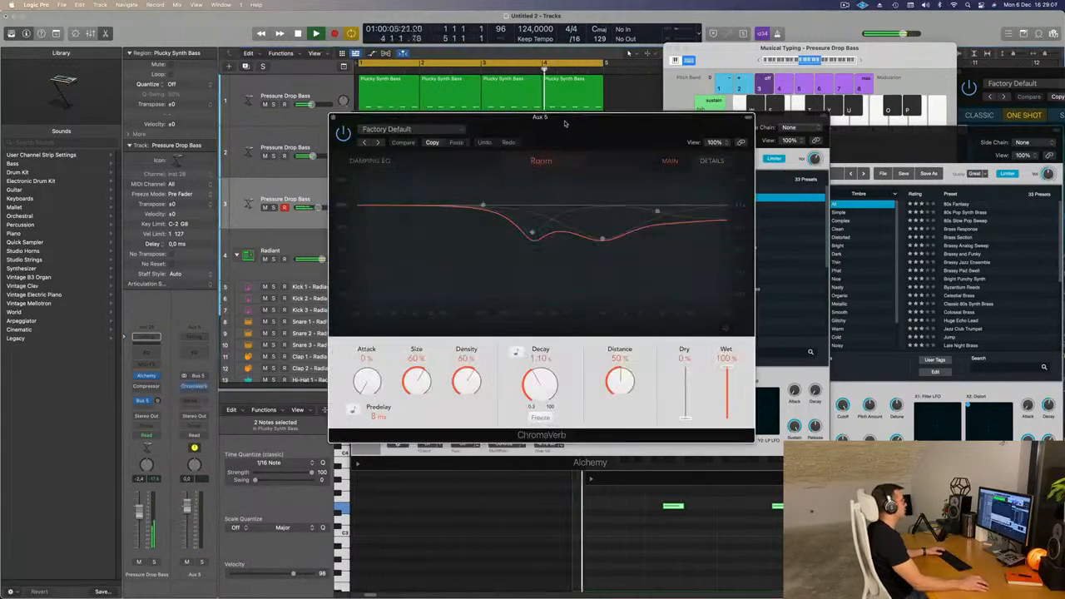
pyautogui.moveTo(564, 124); pyautogui.dragTo(705, 82)
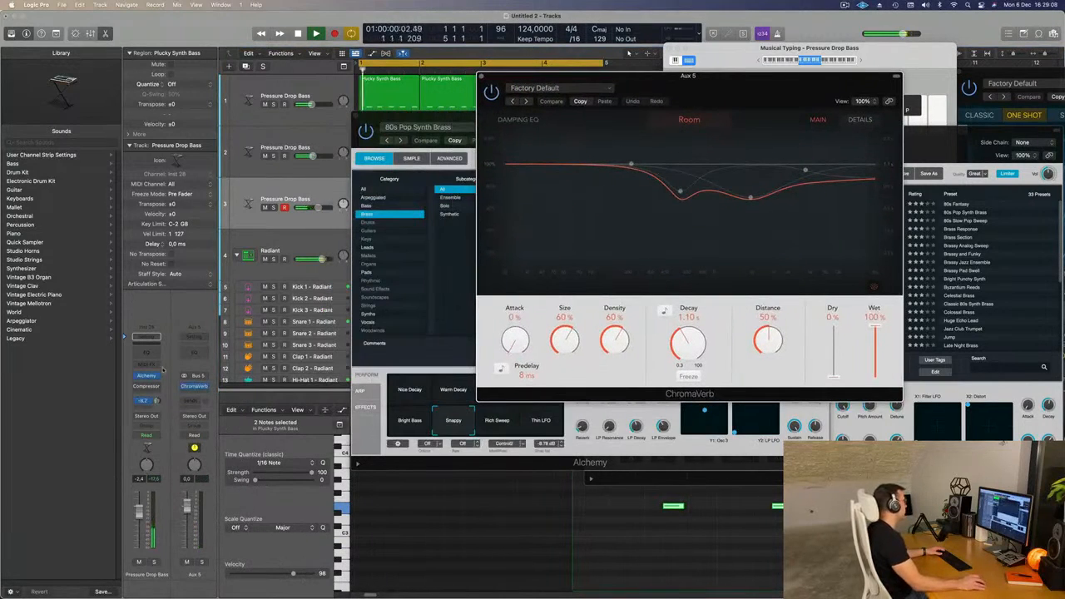
pyautogui.moveTo(157, 403); pyautogui.dragTo(158, 402)
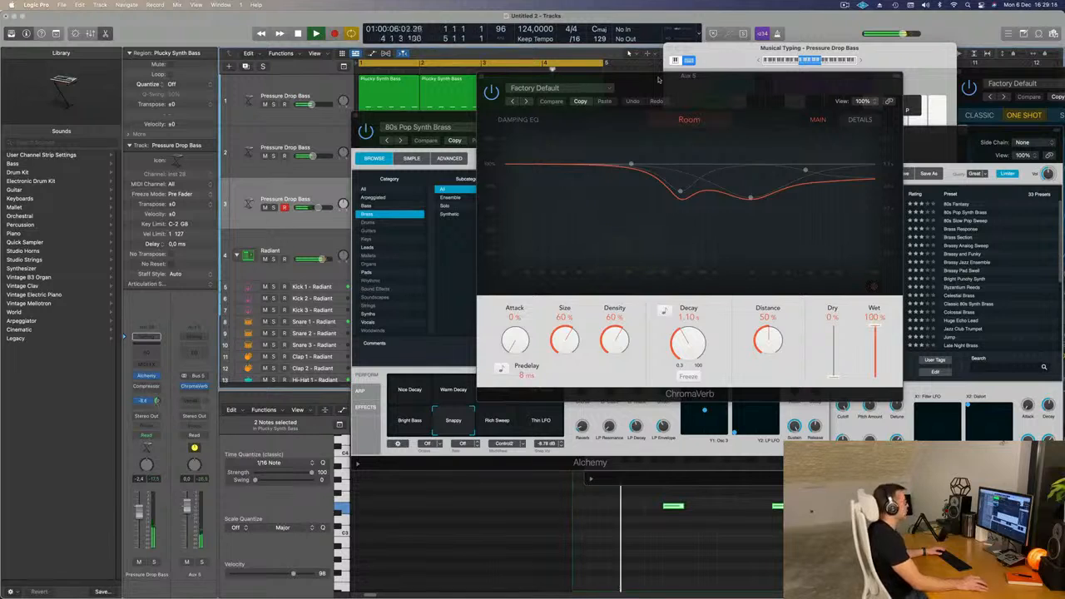
# Close the ChromaVerb and synth brass Alchemy windows, and move the remaining Pressure Drop Bass window clear of the four-bar arrangement.
pyautogui.moveTo(734, 97); pyautogui.dragTo(679, 104)
pyautogui.click(428, 84)
pyautogui.moveTo(365, 122); pyautogui.dragTo(589, 137)
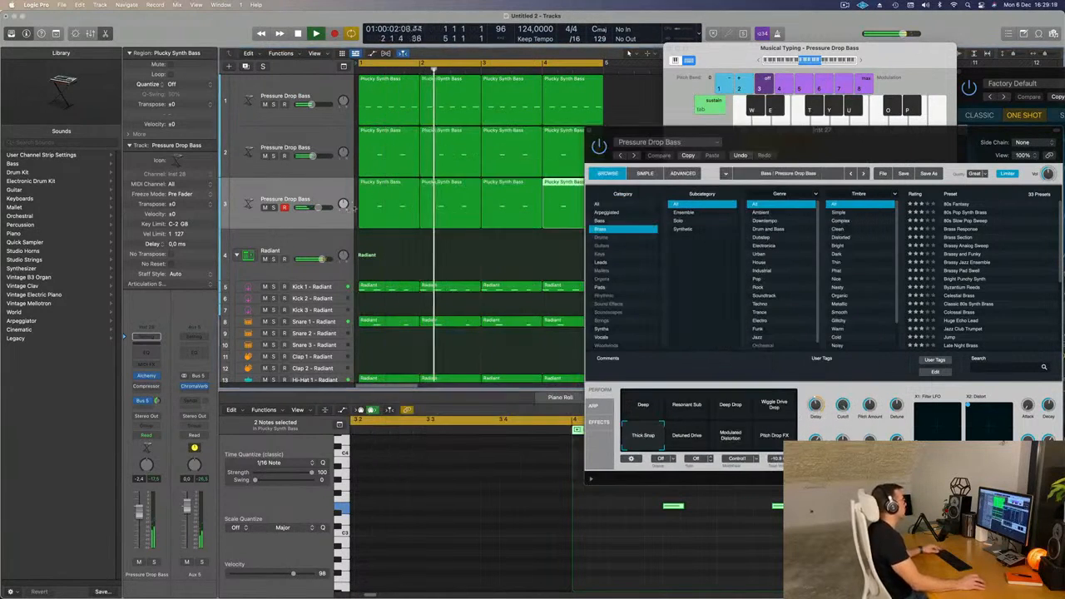
pyautogui.press('super+Up')
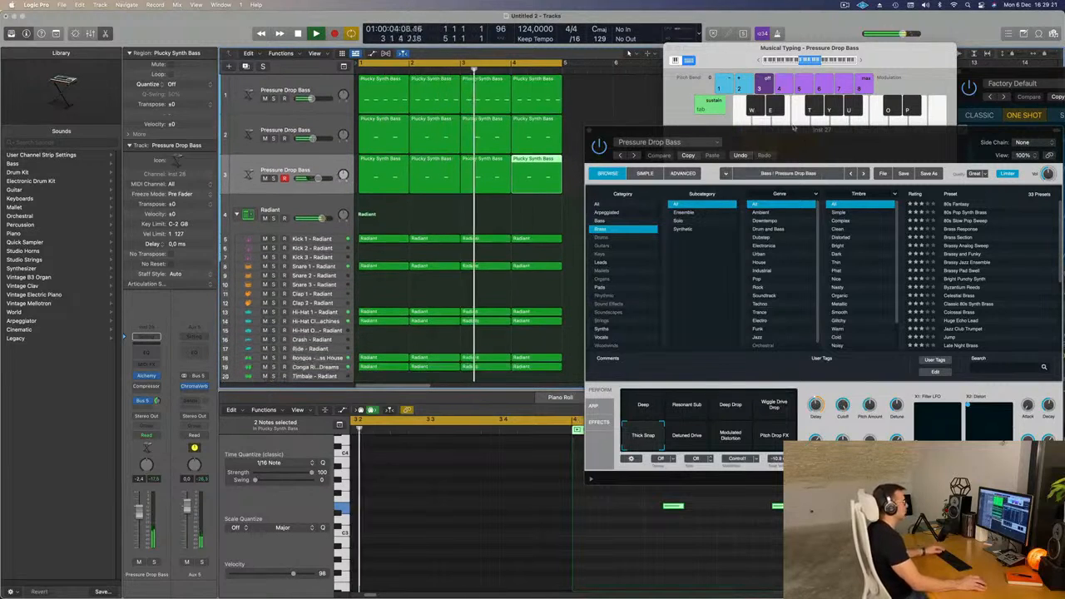
pyautogui.moveTo(765, 144); pyautogui.dragTo(839, 130)
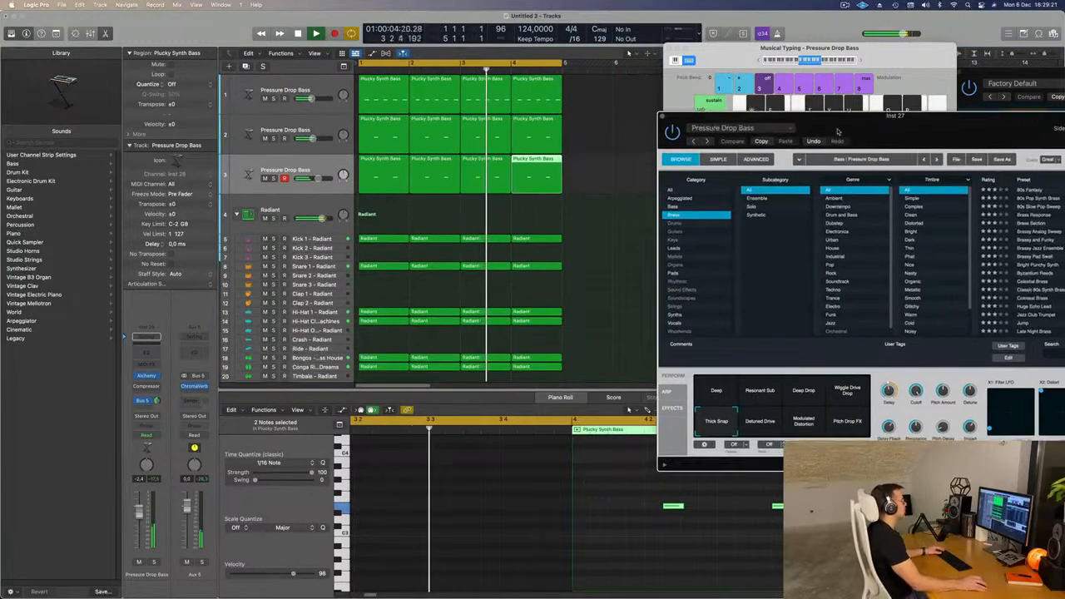
# Duplicate the third bass track, move its bar 1 region to the new track, and refill bar 1 with a copy of the bar 2 region.
pyautogui.click(261, 169)
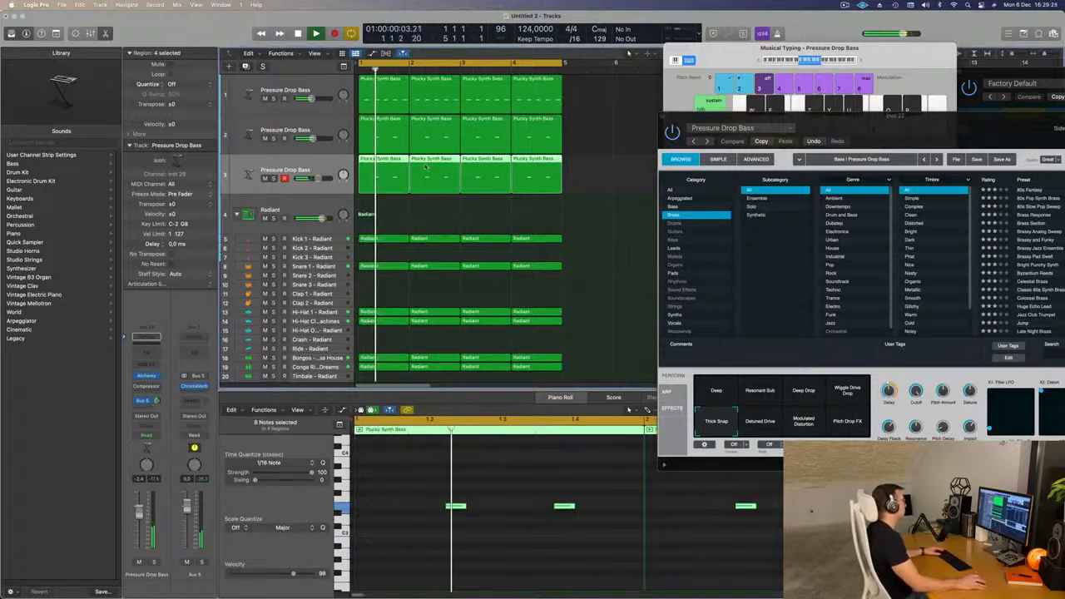
pyautogui.click(246, 67)
pyautogui.moveTo(370, 163); pyautogui.dragTo(372, 204)
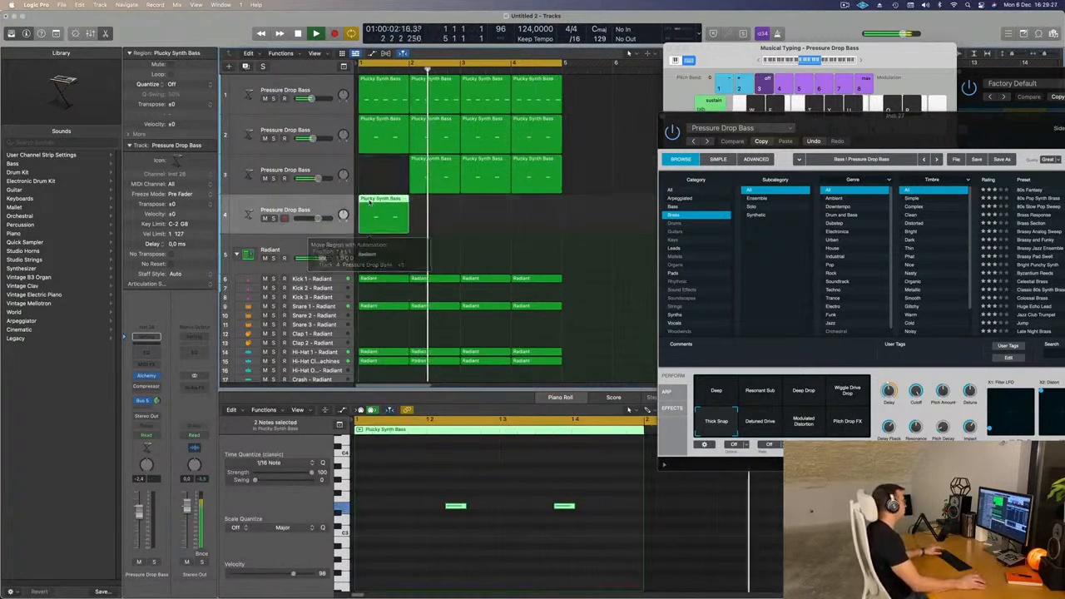
pyautogui.click(438, 160)
pyautogui.moveTo(444, 160); pyautogui.dragTo(393, 159)
# Reduce the fourth track's bar 1 region to a single E3 note spanning the whole bar, and play it back.
pyautogui.moveTo(474, 487); pyautogui.dragTo(630, 540)
pyautogui.moveTo(442, 508); pyautogui.dragTo(593, 509)
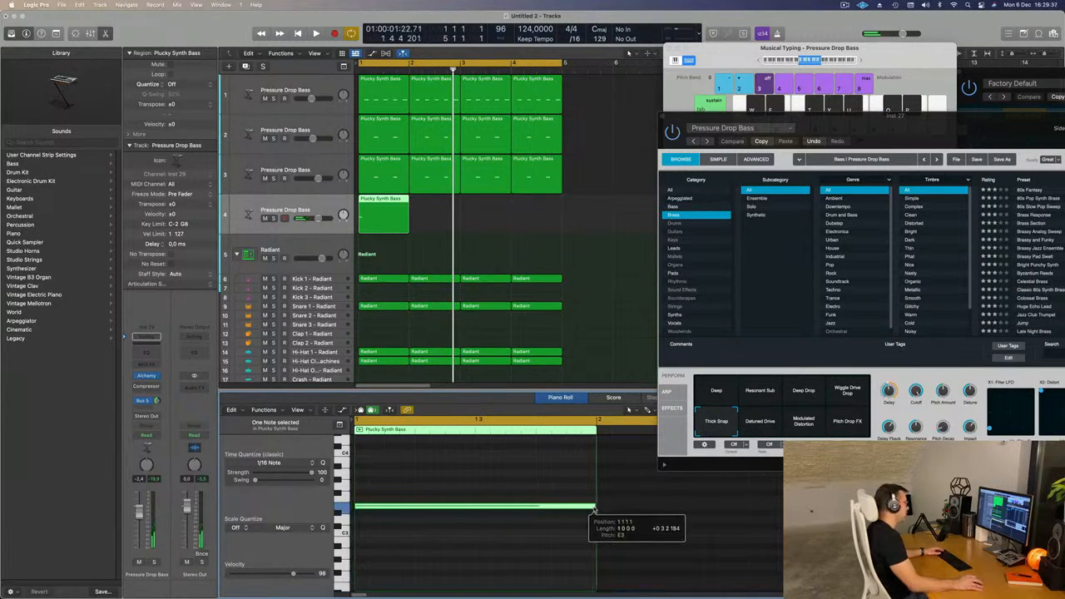
pyautogui.moveTo(851, 111); pyautogui.dragTo(837, 129)
pyautogui.press('space')
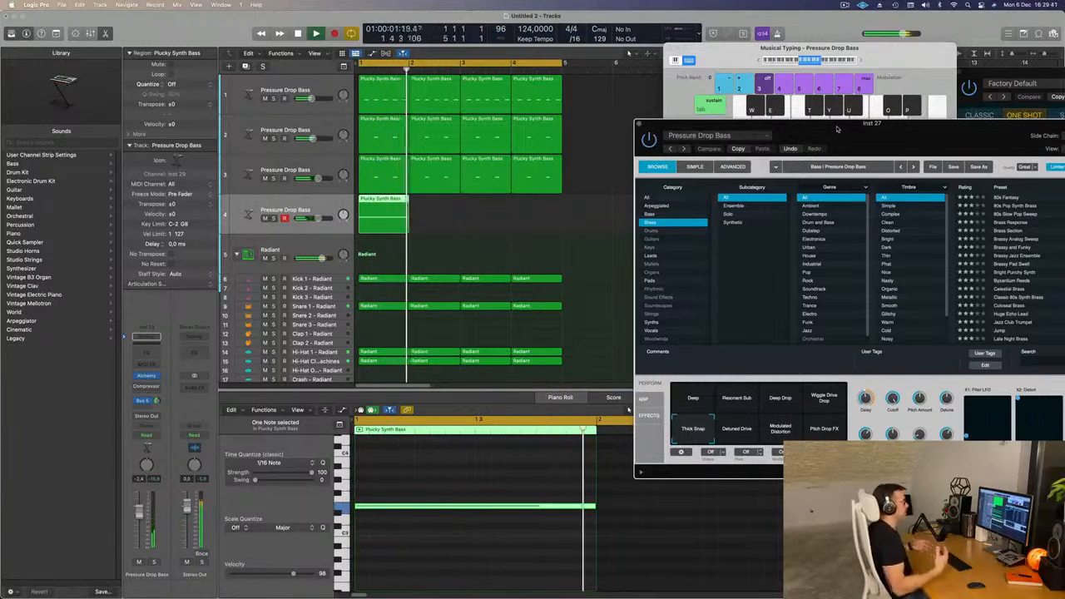
# Move the Pressure Drop Bass window aside and open the fourth track's Alchemy instrument.
pyautogui.moveTo(838, 129); pyautogui.dragTo(782, 102)
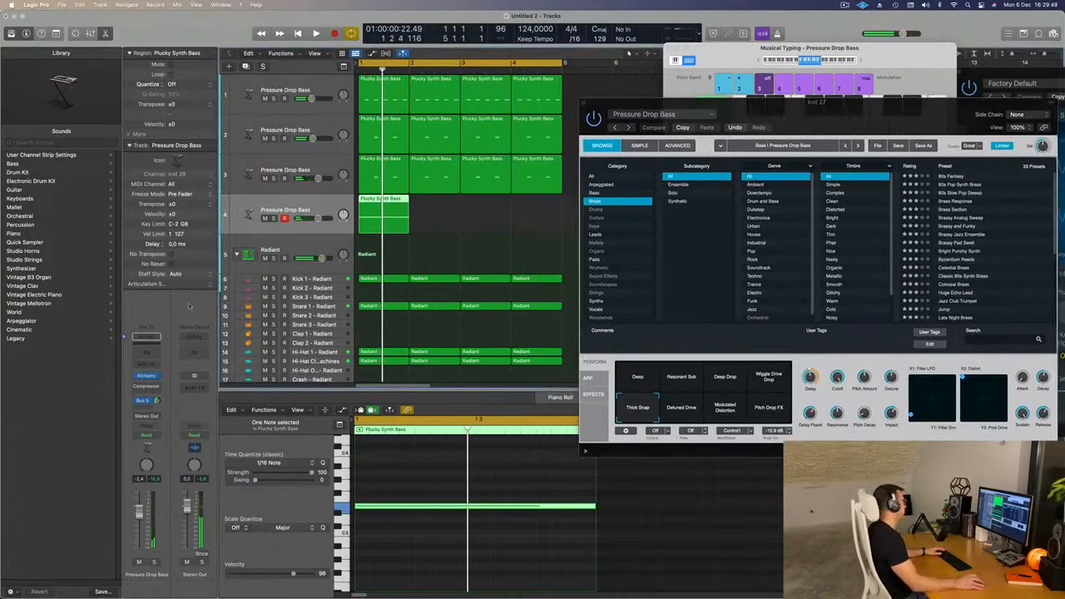
pyautogui.click(145, 376)
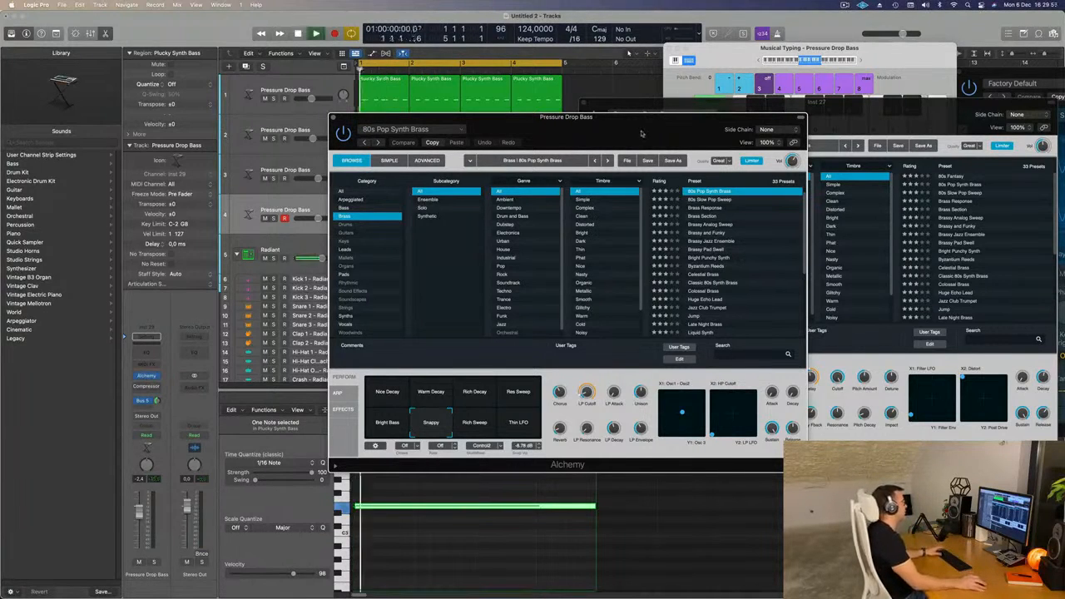
# Start playback and load the 80s Air Pad preset from Alchemy's Pads category on the fourth Pressure Drop Bass track.
pyautogui.moveTo(642, 133); pyautogui.dragTo(690, 112)
pyautogui.press('space')
pyautogui.click(398, 252)
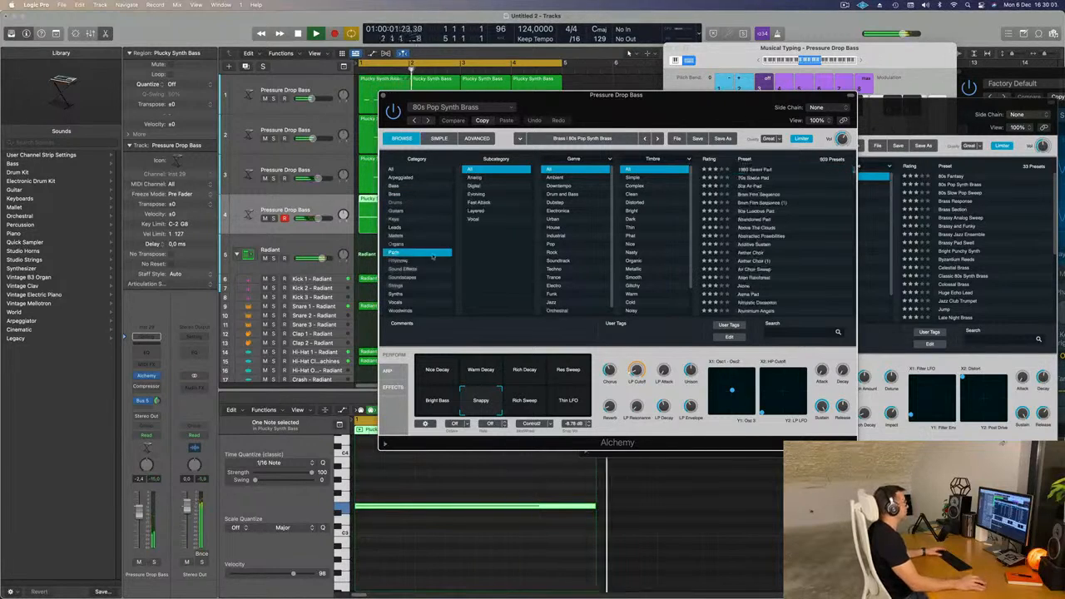
pyautogui.moveTo(613, 103); pyautogui.dragTo(720, 76)
pyautogui.click(689, 206)
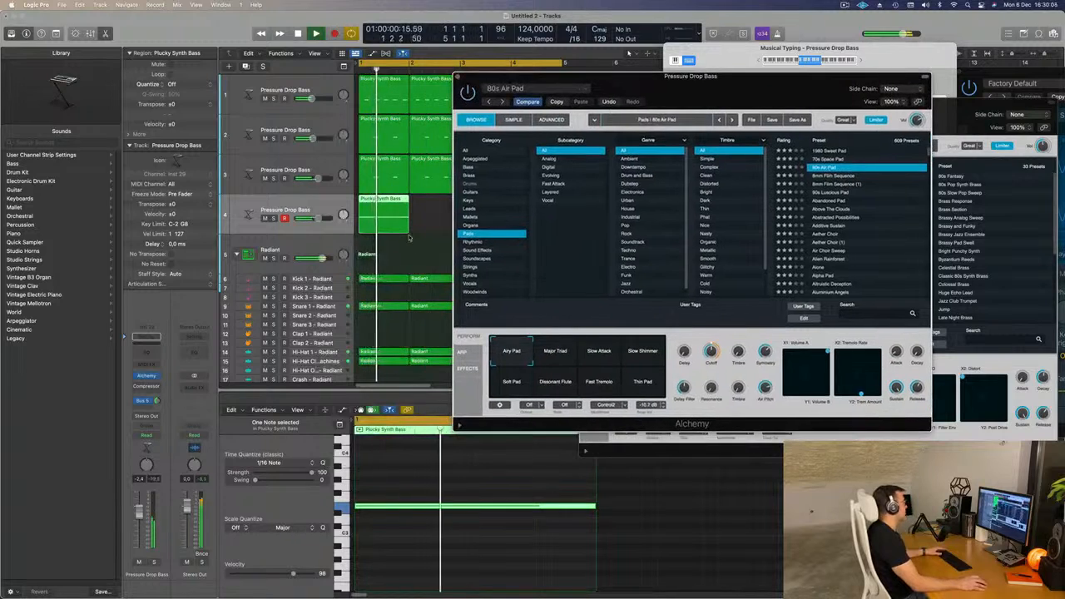
# Transpose the long note in the track 4 region down one octave and play the loop to hear it.
pyautogui.click(433, 534)
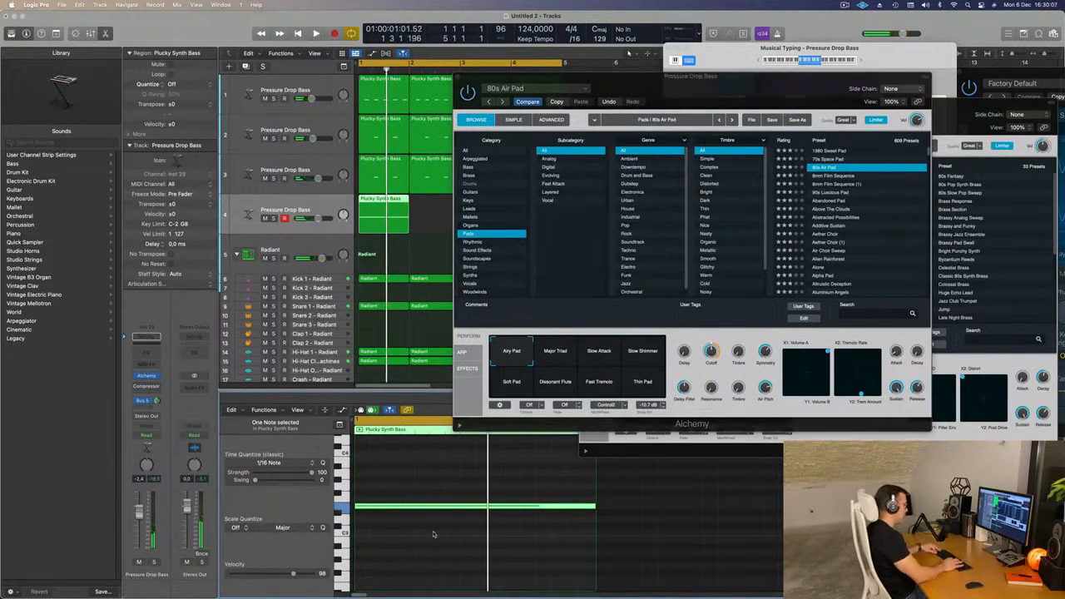
pyautogui.hotkey('alt', 'shift', 'Down')
pyautogui.press('space')
pyautogui.moveTo(750, 89); pyautogui.dragTo(752, 84)
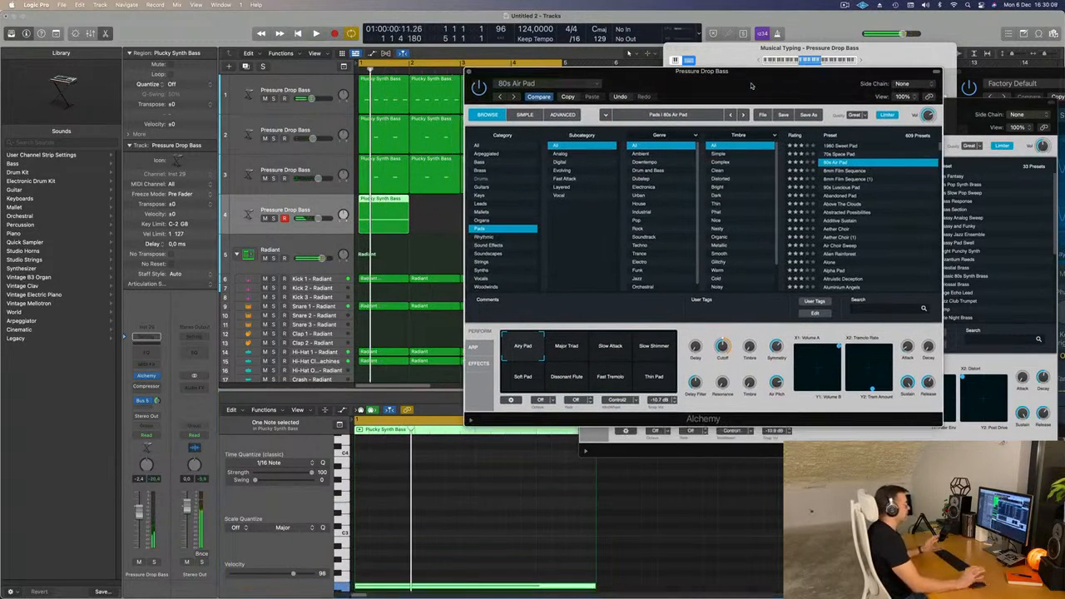
pyautogui.press('space')
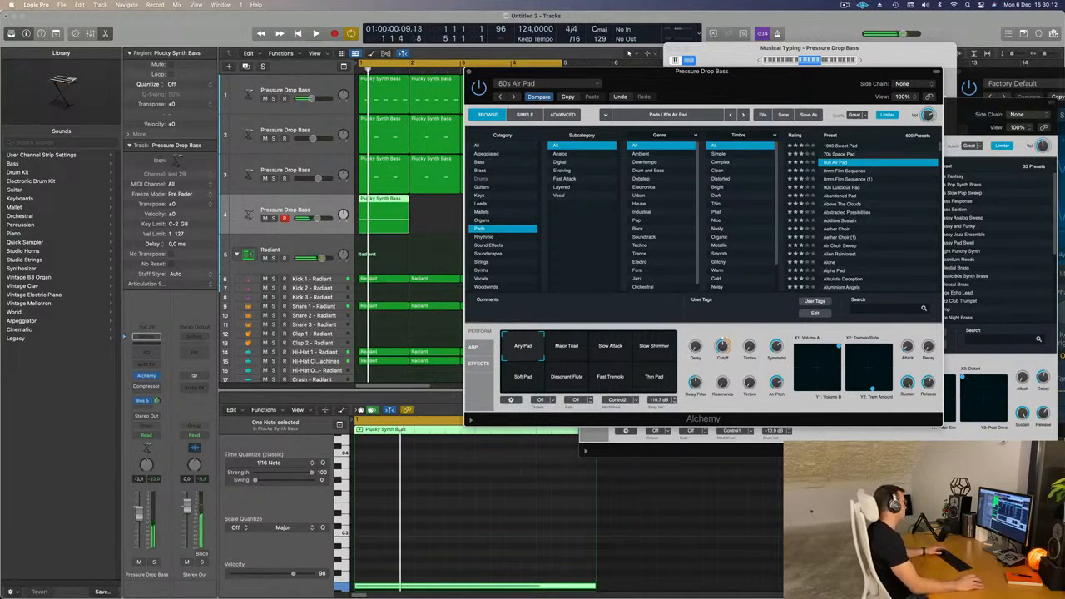
# Audition the Abandoned Pad and Altruistic Deception presets, lowering the track's channel volume to -15 dB.
pyautogui.click(853, 195)
pyautogui.moveTo(800, 76); pyautogui.dragTo(816, 37)
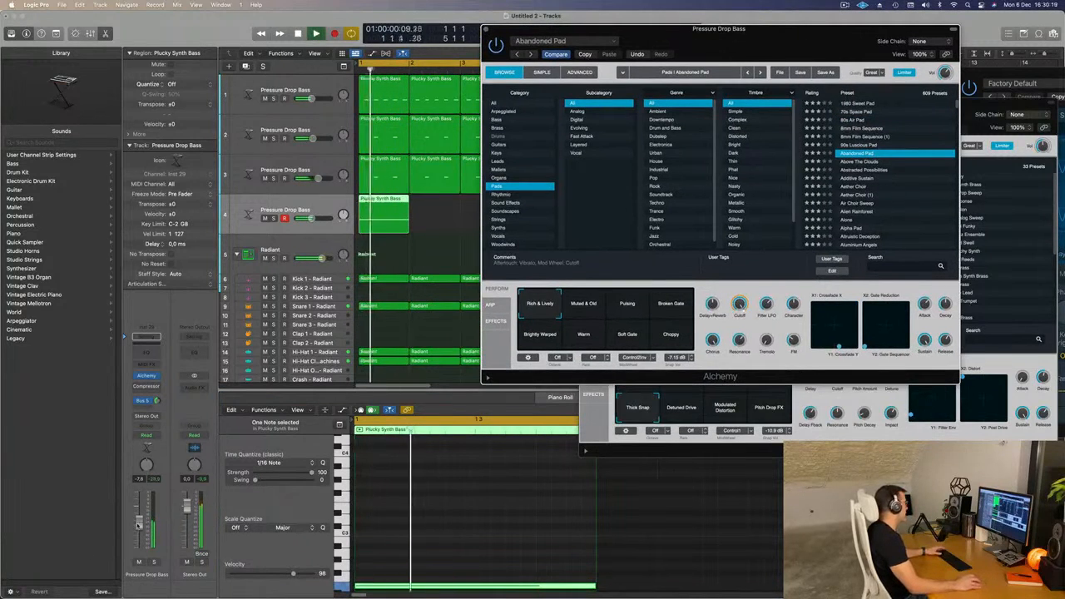
pyautogui.moveTo(138, 525); pyautogui.dragTo(140, 537)
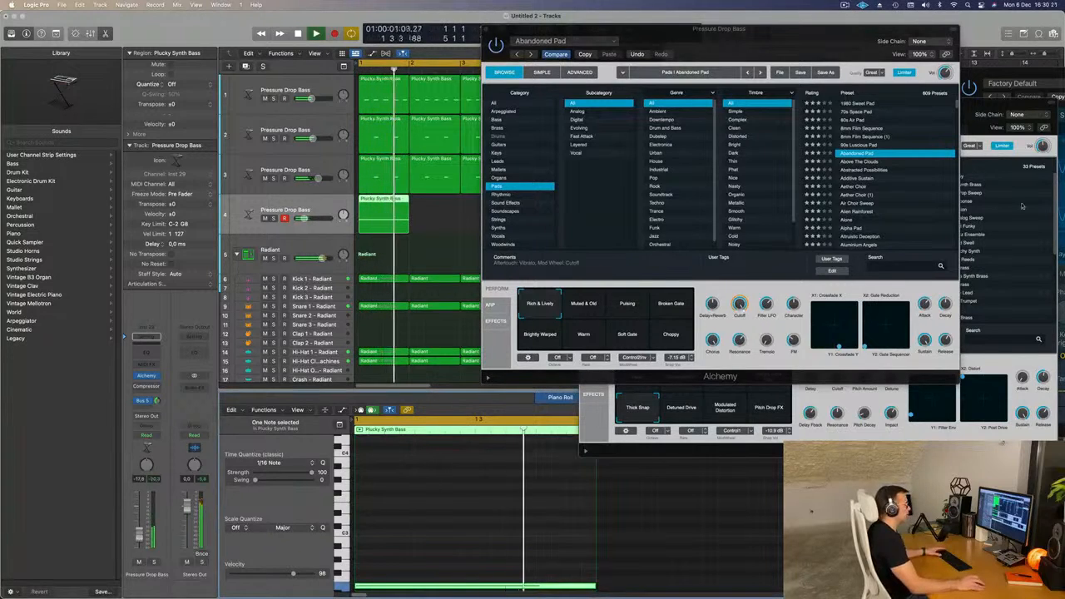
pyautogui.scroll(-3, 868, 199)
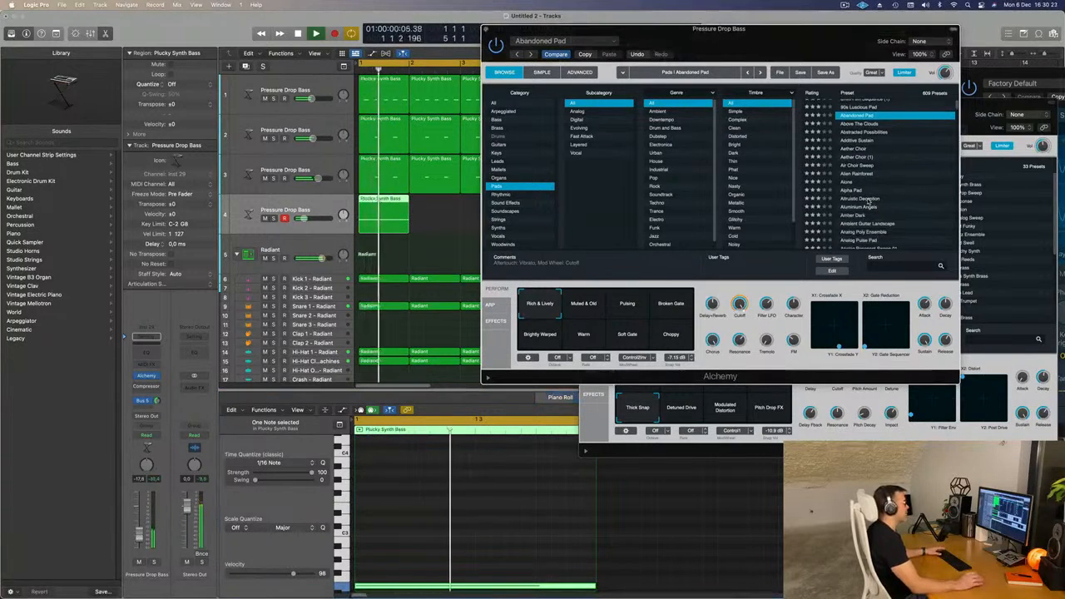
pyautogui.click(865, 199)
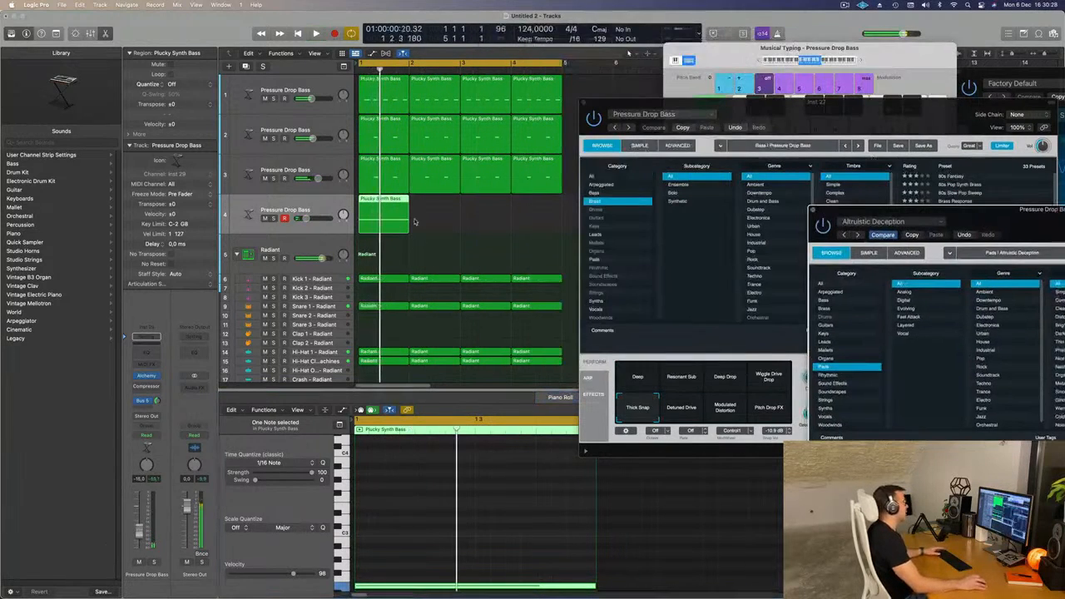
# Lengthen the Plucky Synth Bass region on track 4 to two bars and stretch its note to fill it.
pyautogui.moveTo(408, 232); pyautogui.dragTo(453, 227)
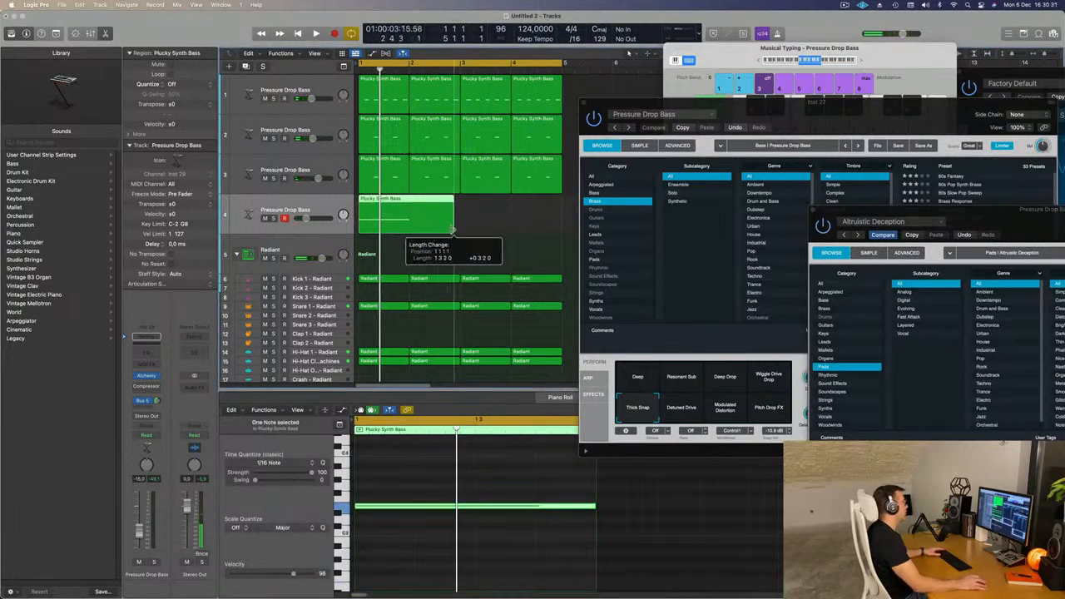
pyautogui.moveTo(556, 505); pyautogui.dragTo(764, 514)
pyautogui.click(491, 219)
# Repeat the two-bar region on track 4 once so it fills the four-bar loop, and play it back.
pyautogui.click(424, 215)
pyautogui.press('super+r')
pyautogui.press('space')
# Audition the Analog Resonant Sweep 01 pad preset in Alchemy while the loop plays.
pyautogui.moveTo(973, 215); pyautogui.dragTo(707, 125)
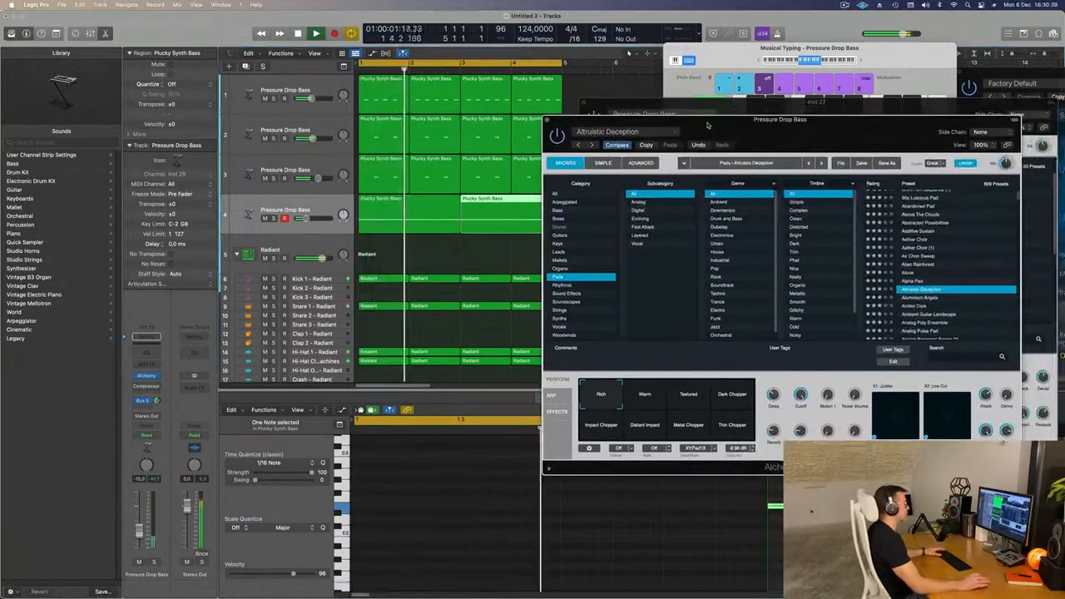
pyautogui.scroll(-3, 960, 258)
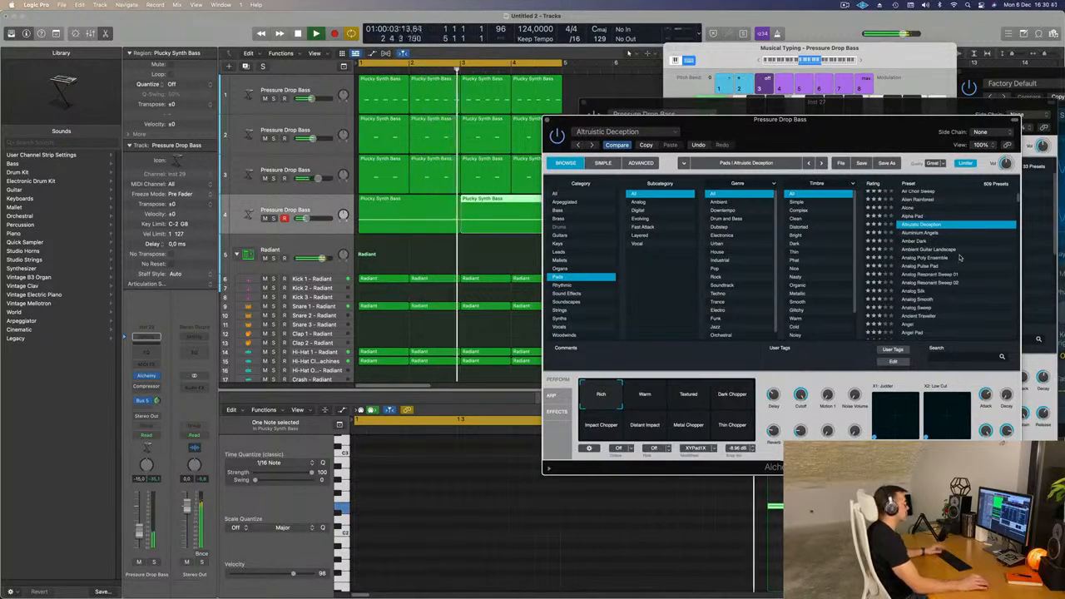
pyautogui.scroll(-1, 966, 265)
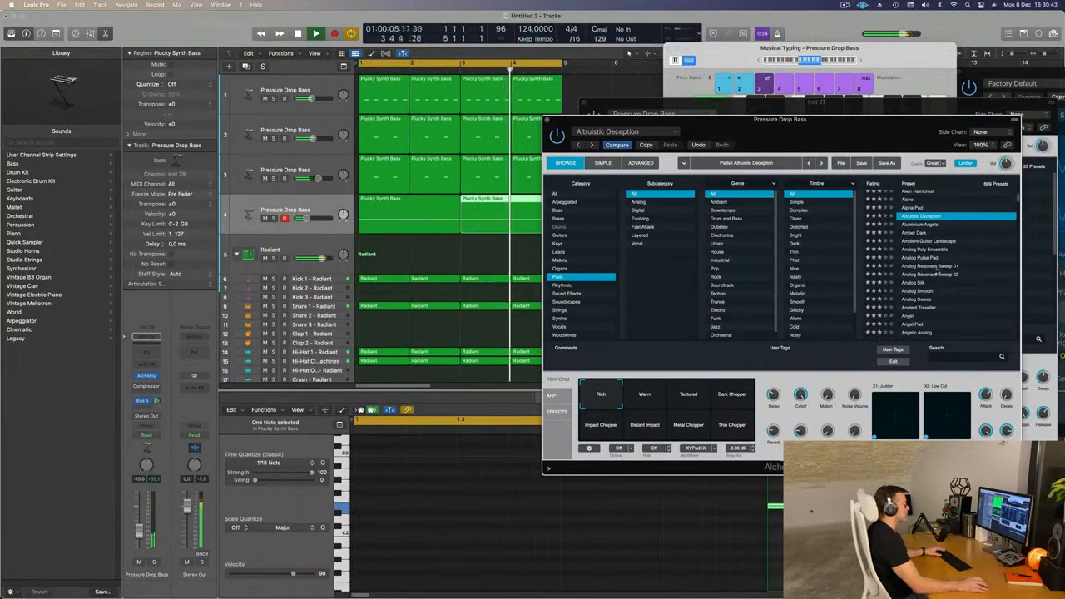
pyautogui.click(934, 265)
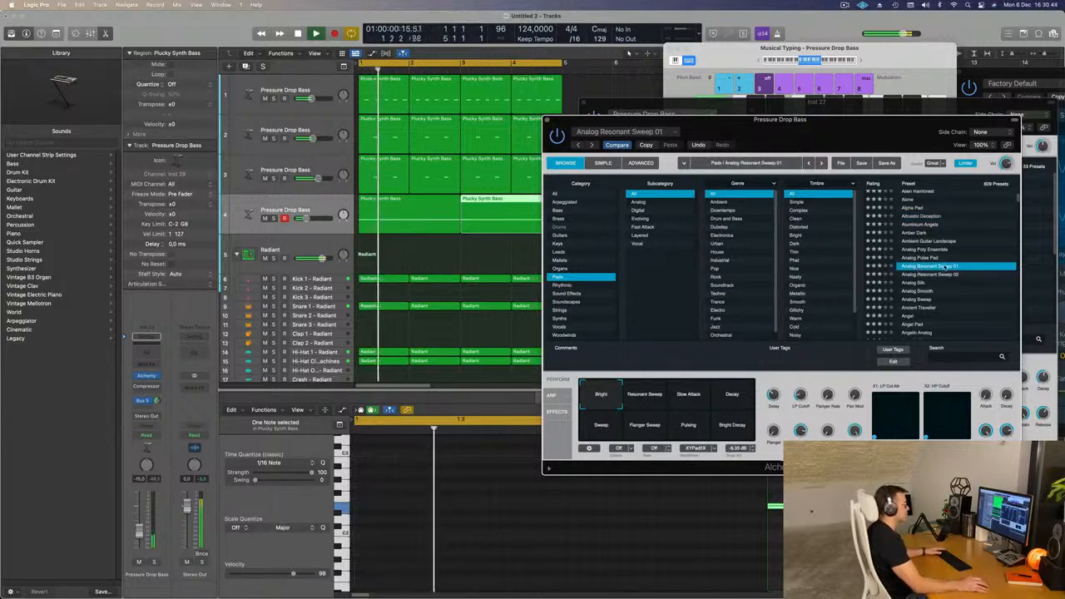
# Try the Pulsing, Flanger Sweep and Bright Decay performance variations of the current preset.
pyautogui.scroll(-2, 944, 267)
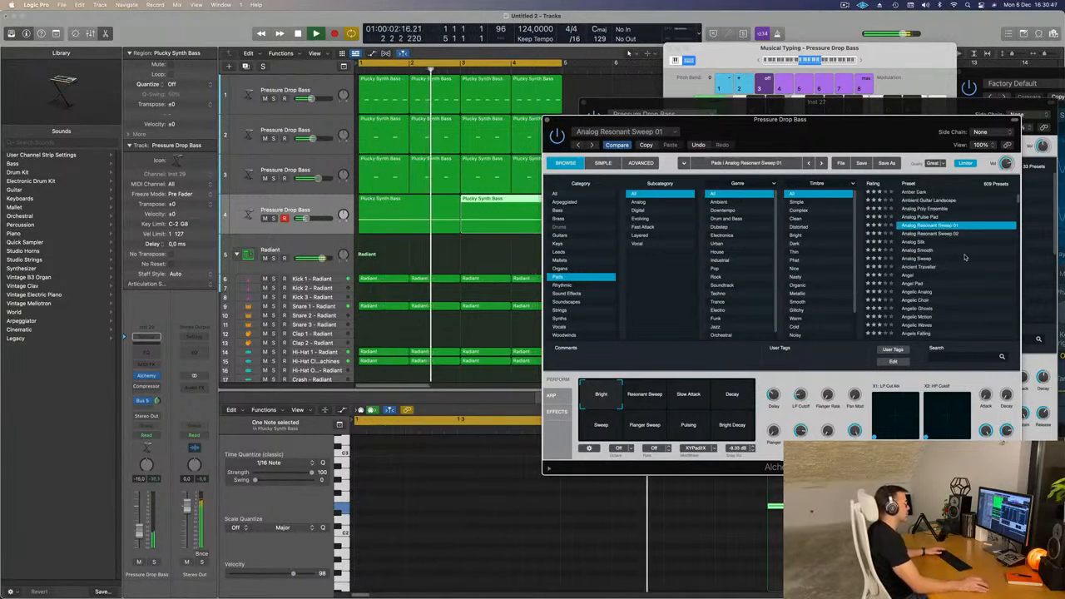
pyautogui.scroll(-2, 965, 258)
pyautogui.click(695, 427)
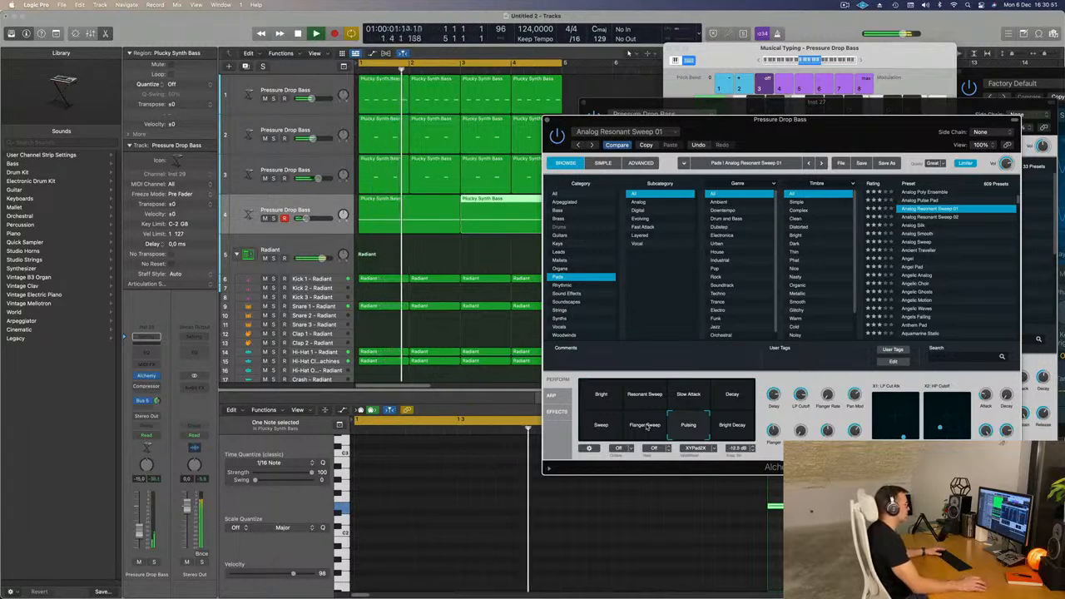
pyautogui.click(646, 425)
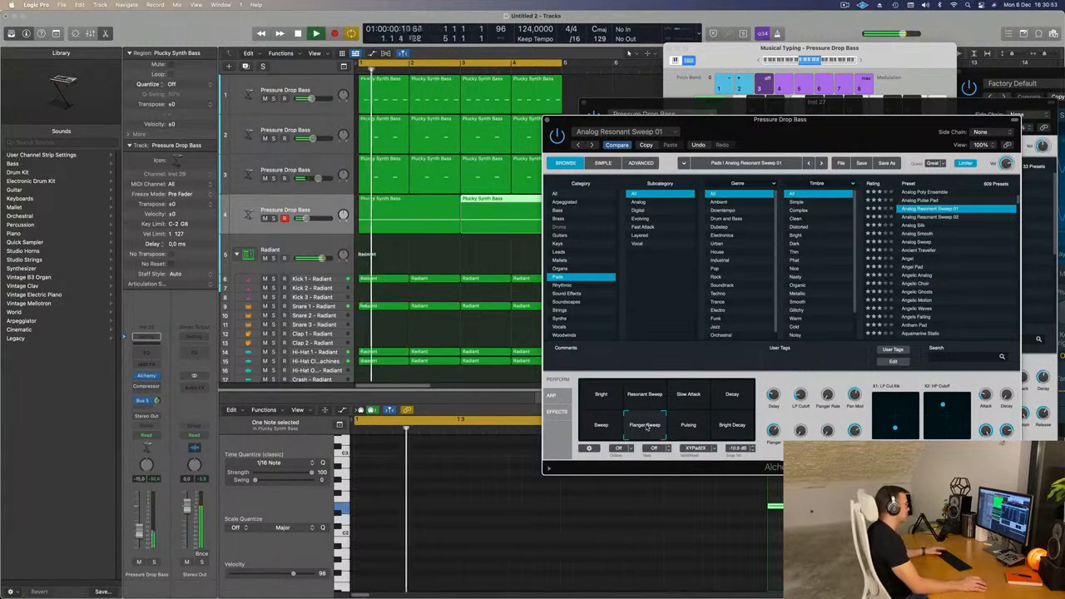
pyautogui.click(714, 426)
# Audition the Aquamarine Static pad preset in Alchemy.
pyautogui.scroll(-3, 957, 267)
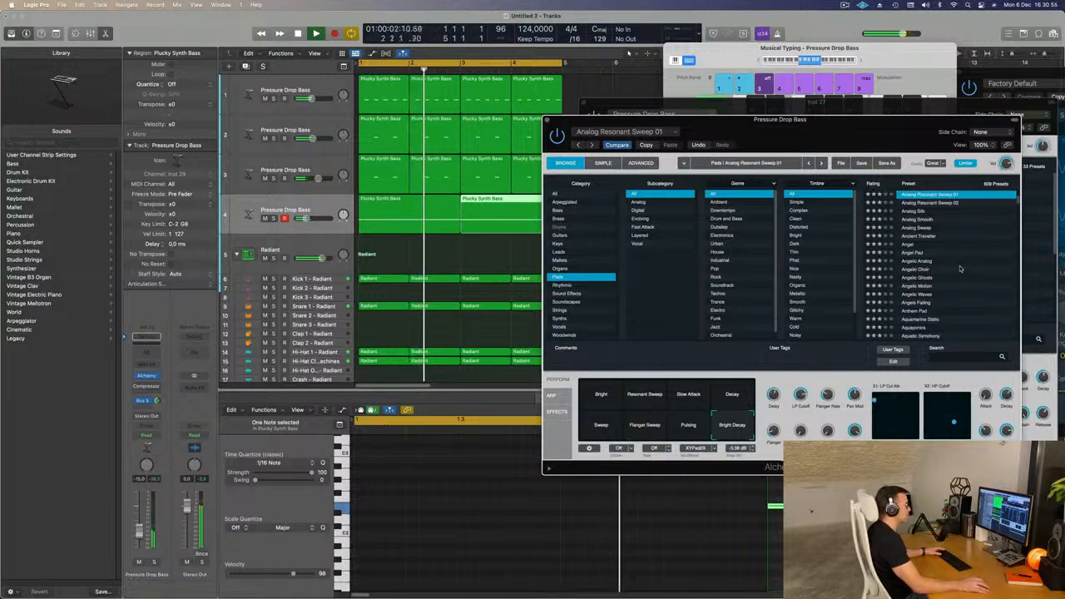
pyautogui.click(928, 279)
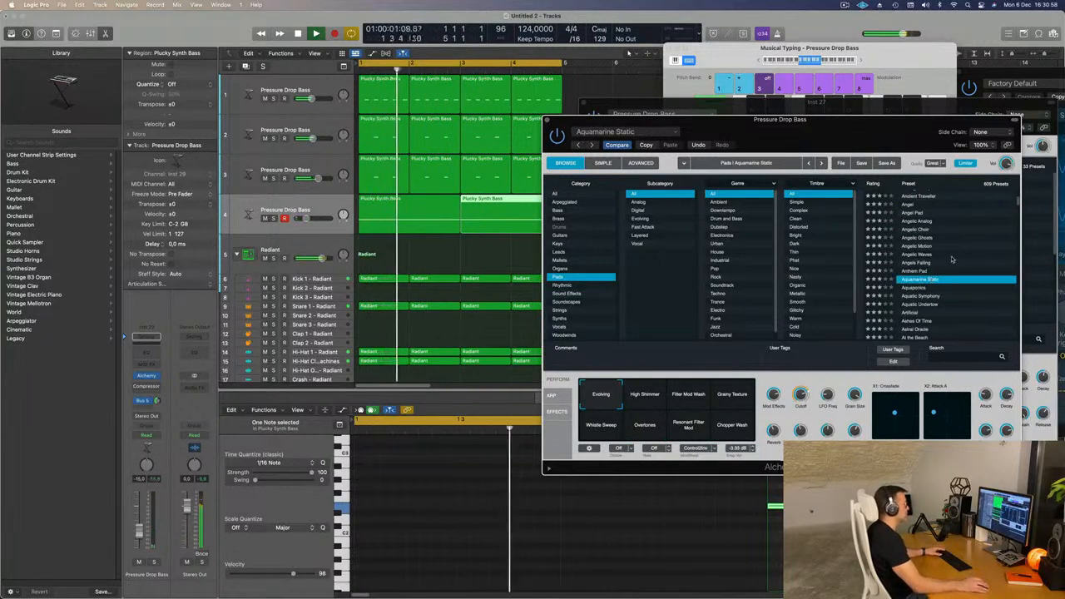
pyautogui.scroll(-1, 957, 266)
pyautogui.scroll(-1, 961, 265)
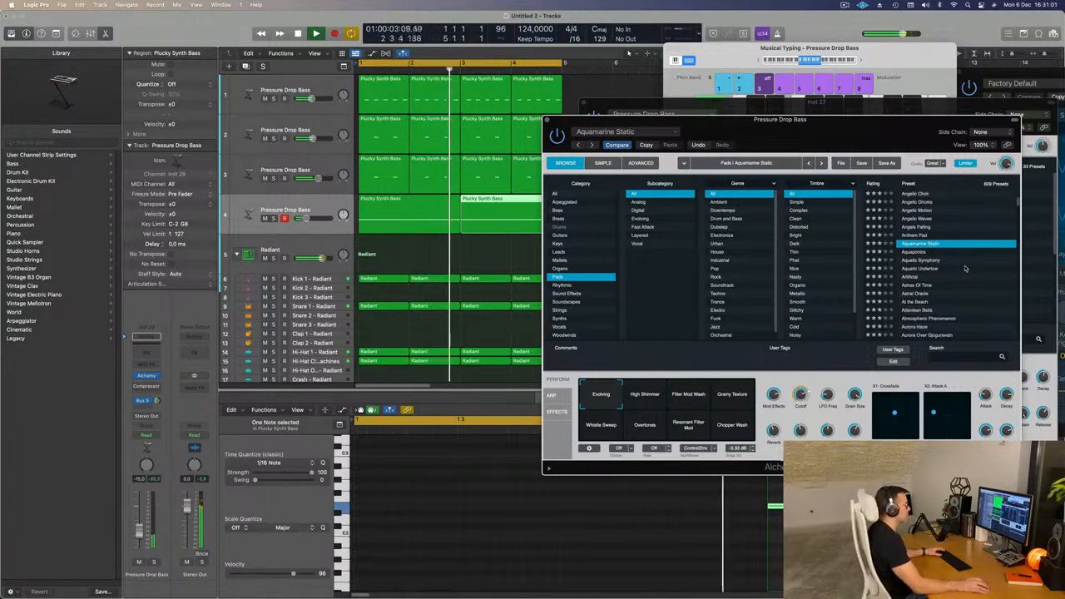
pyautogui.scroll(-1, 966, 268)
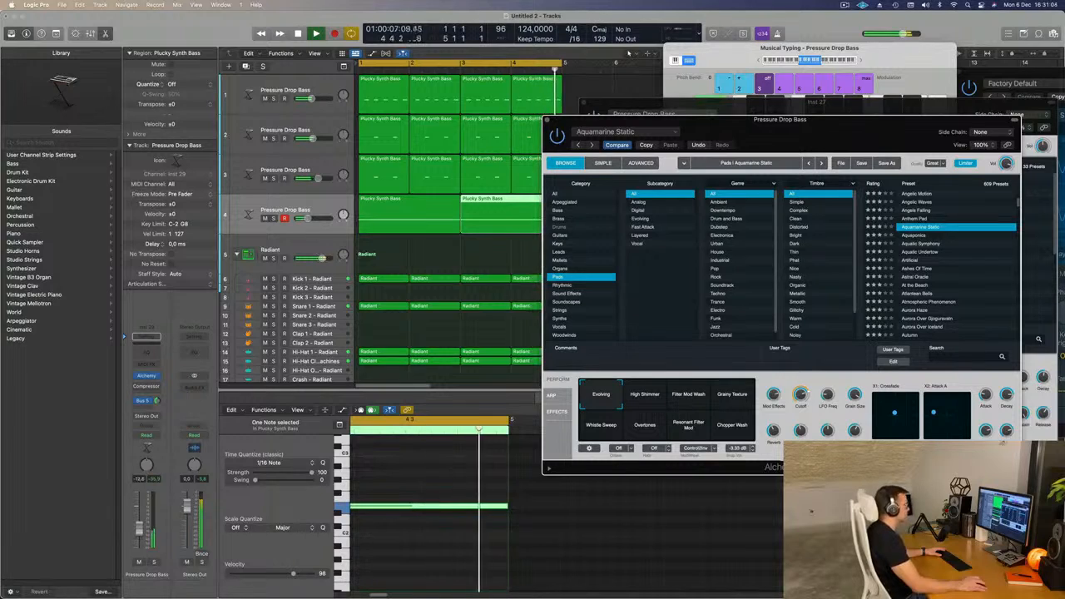
# Compare the preset's High Shimmer, Filter Mod Wash, Whistle Sweep, Resonant Filter Mod and Chopper Wash variations, raising the channel volume to -11.4 dB.
pyautogui.click(645, 397)
pyautogui.click(685, 398)
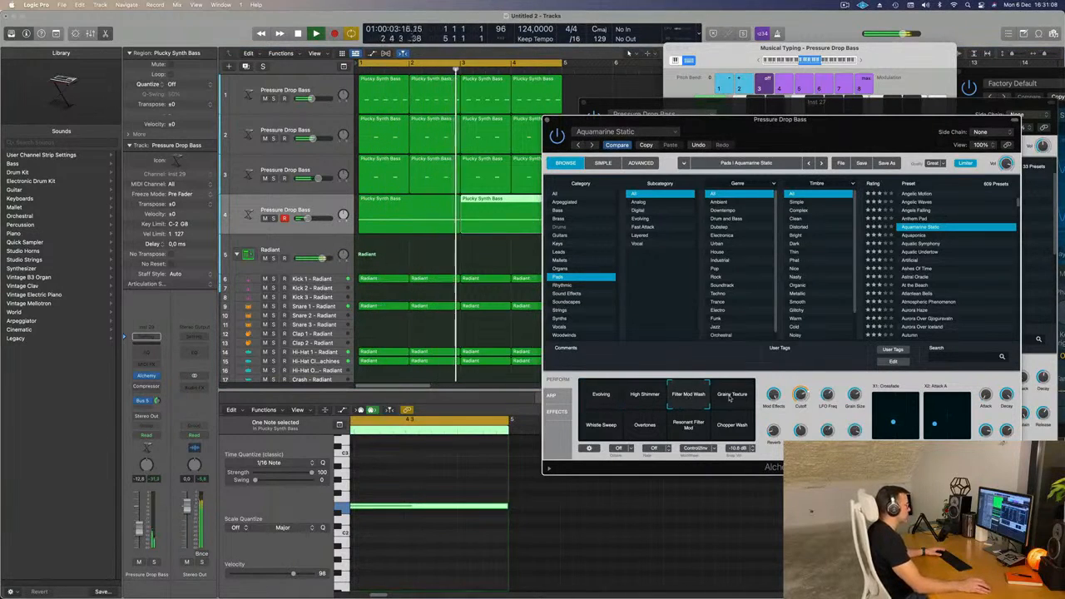
pyautogui.click(601, 425)
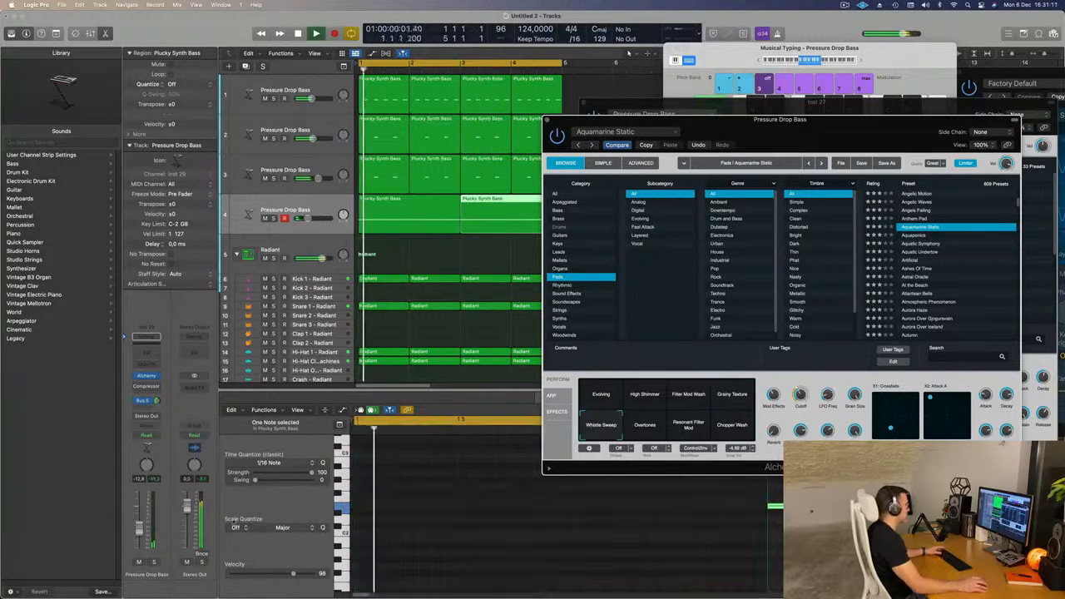
pyautogui.click(246, 502)
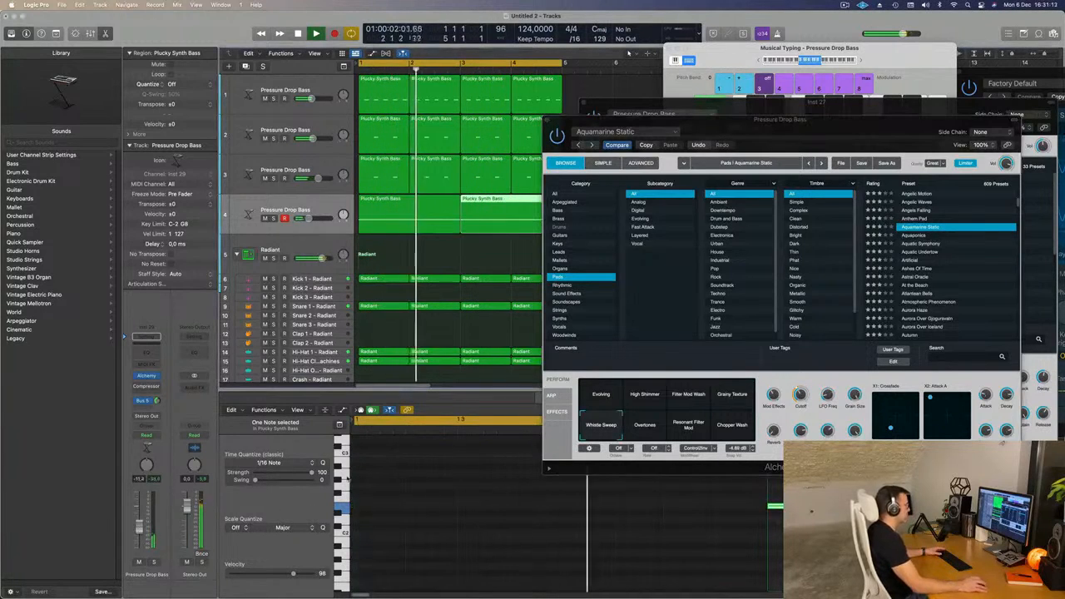
pyautogui.click(704, 431)
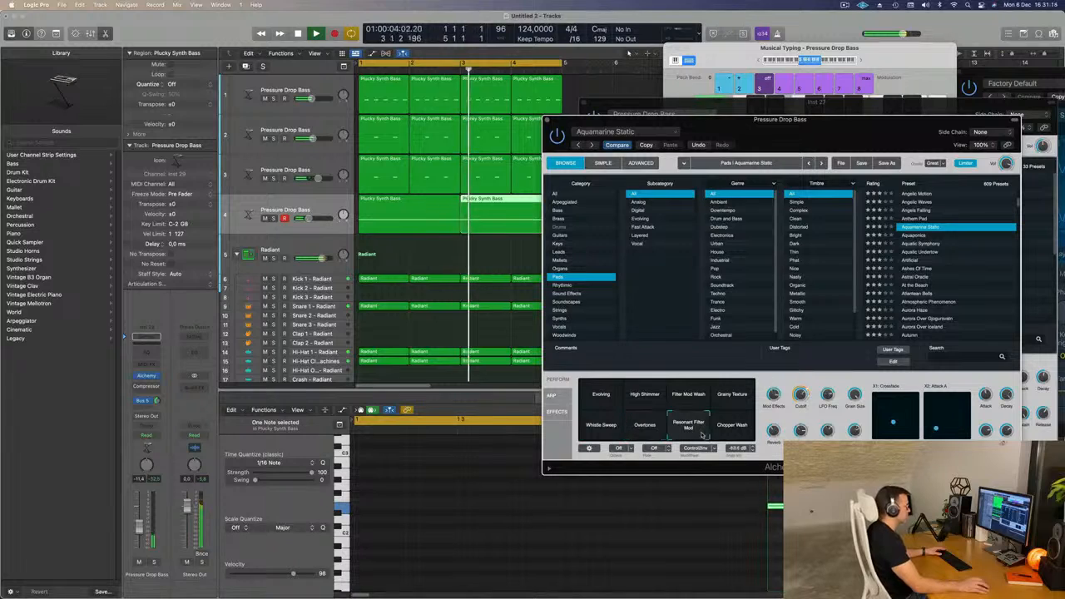
pyautogui.click(737, 431)
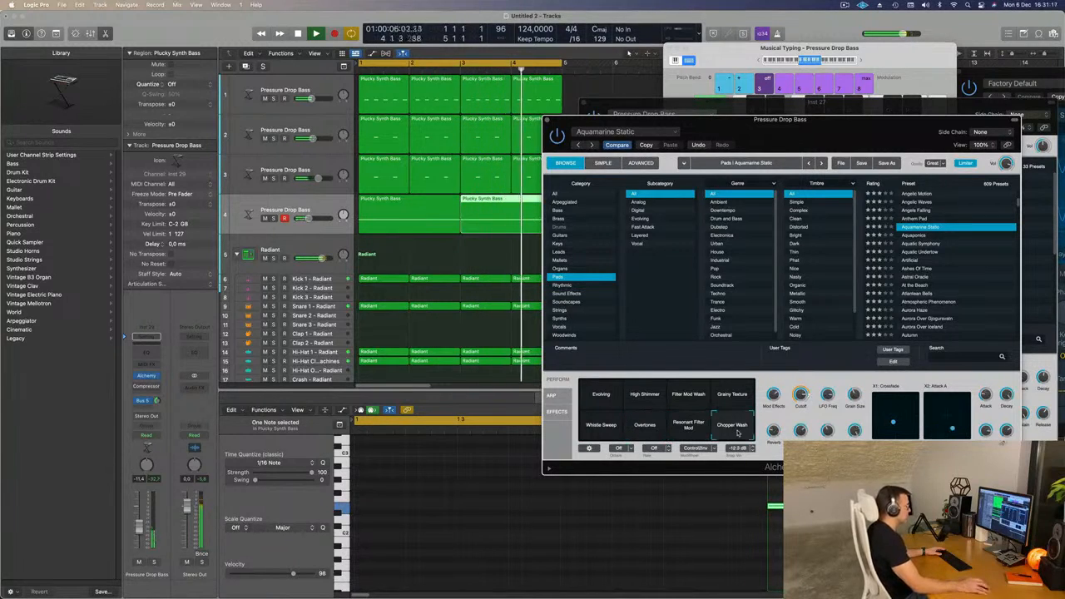
# Audition the Astral Oracle pad preset and switch it to its Rich variation.
pyautogui.scroll(-1, 957, 275)
pyautogui.click(919, 264)
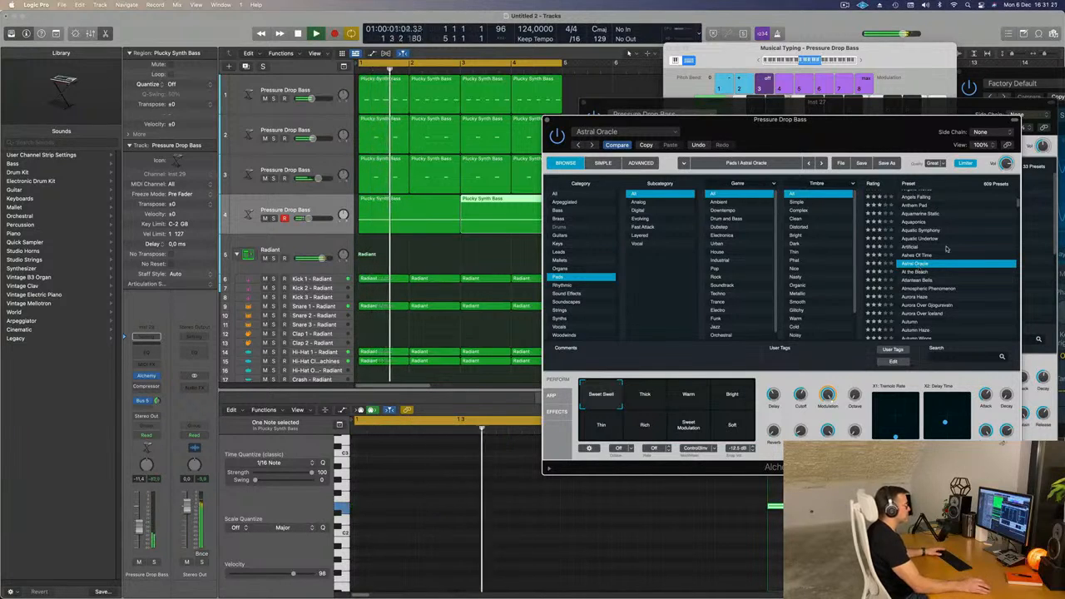
pyautogui.scroll(-1, 947, 256)
pyautogui.scroll(-1, 963, 262)
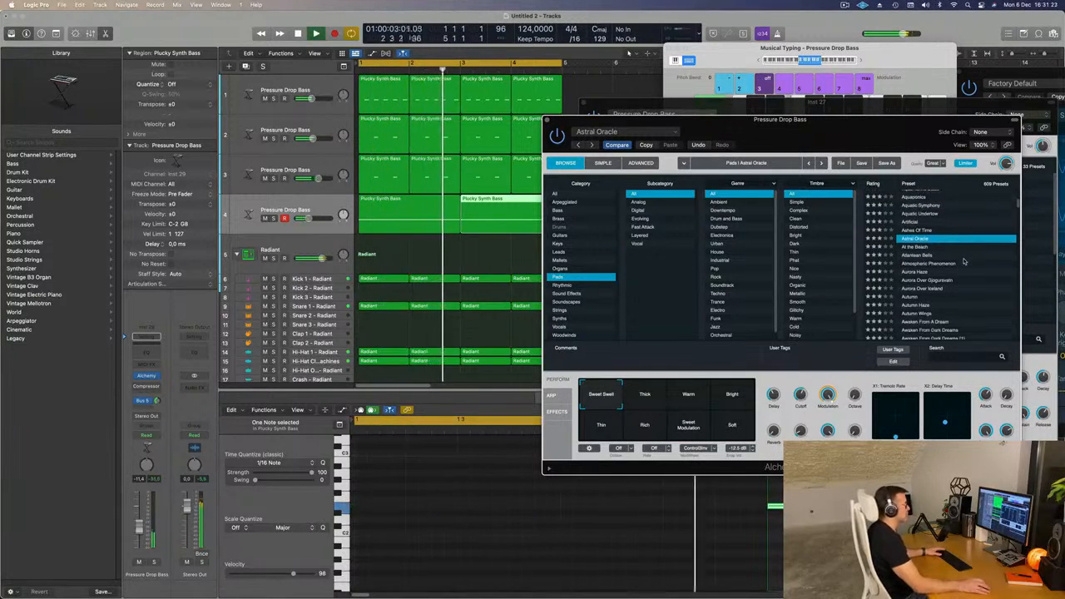
pyautogui.click(645, 427)
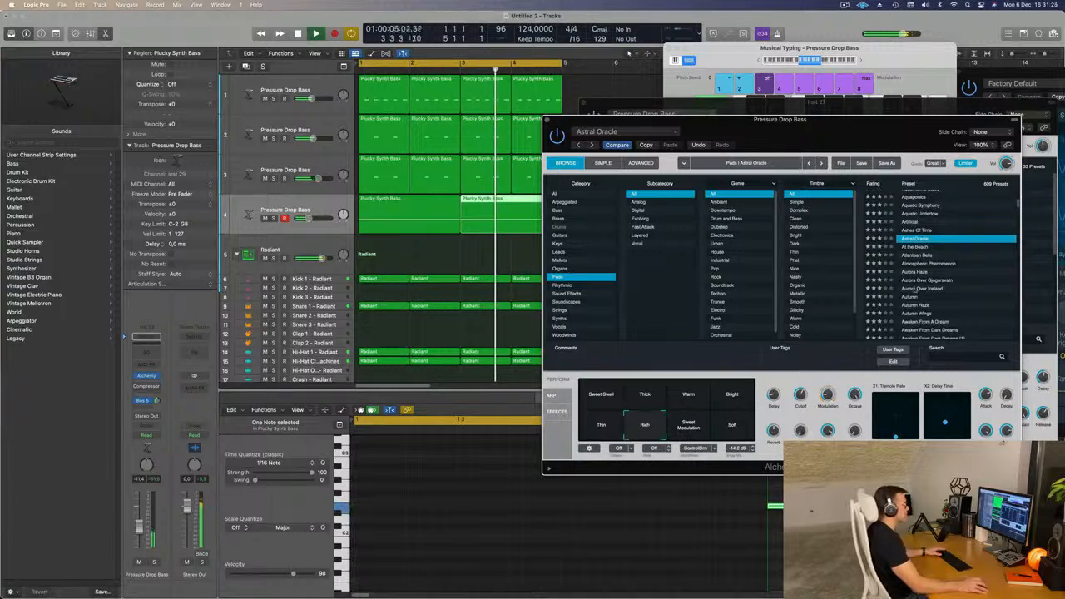
# Load the Aurora Over Gjogursvatn pad preset on the fourth track.
pyautogui.scroll(-1, 947, 264)
pyautogui.click(936, 264)
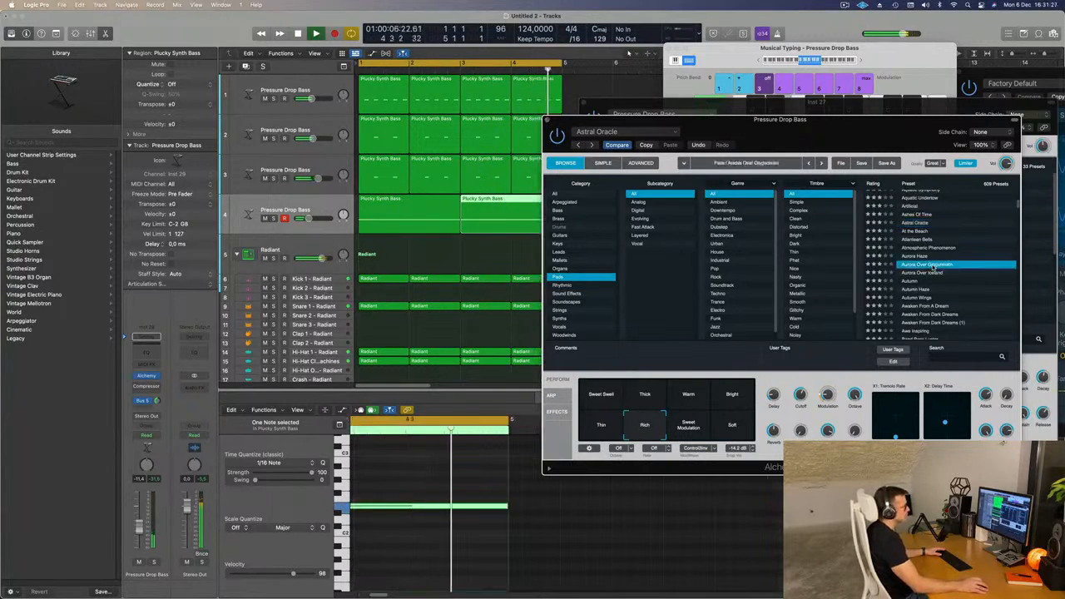
pyautogui.scroll(-1, 997, 253)
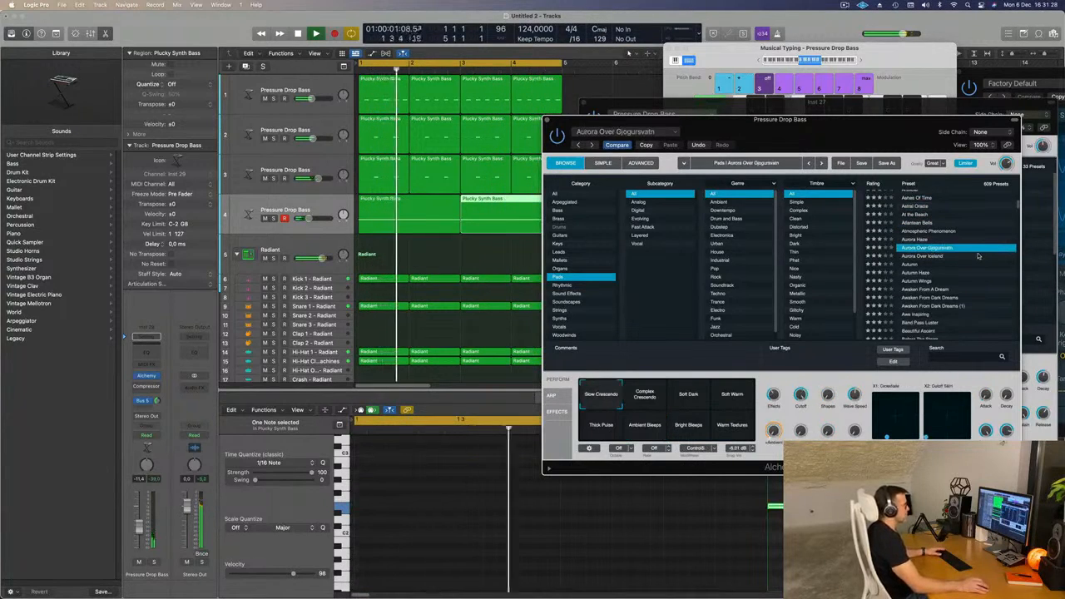
pyautogui.scroll(-1, 950, 241)
# Transpose all notes in both Plucky Synth Bass regions on track 4 down one octave.
pyautogui.click(400, 248)
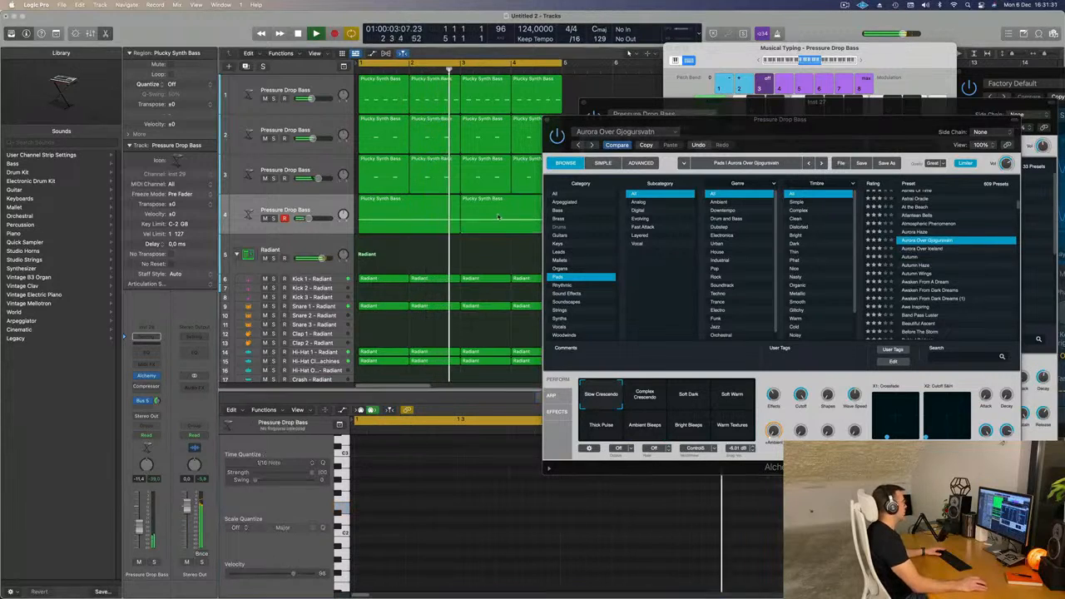
pyautogui.moveTo(419, 247); pyautogui.dragTo(502, 213)
pyautogui.click(597, 549)
pyautogui.press('super+a')
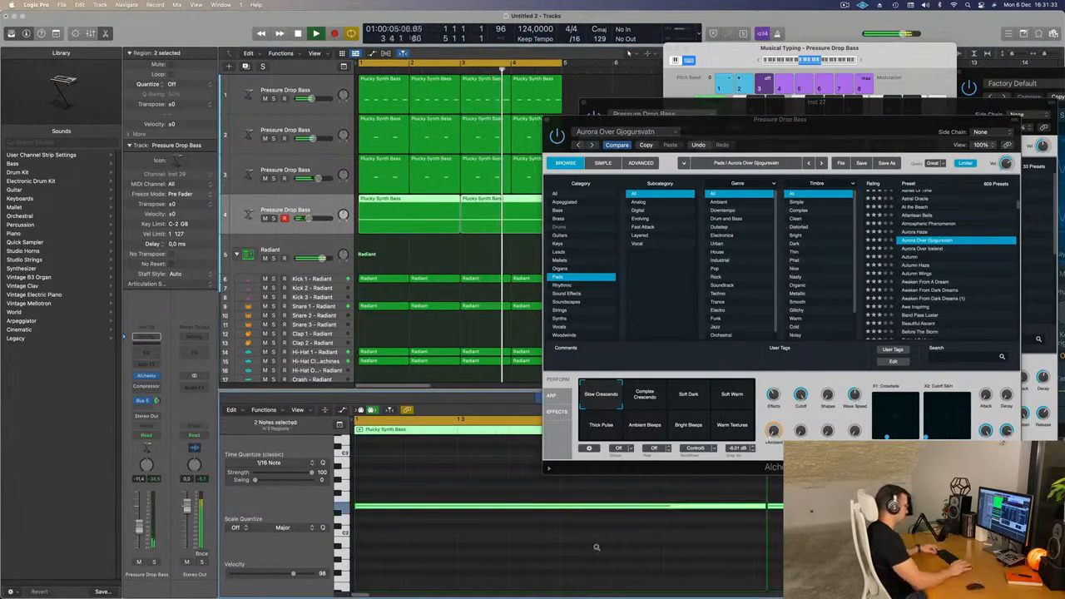
pyautogui.hotkey('alt', 'shift', 'Down')
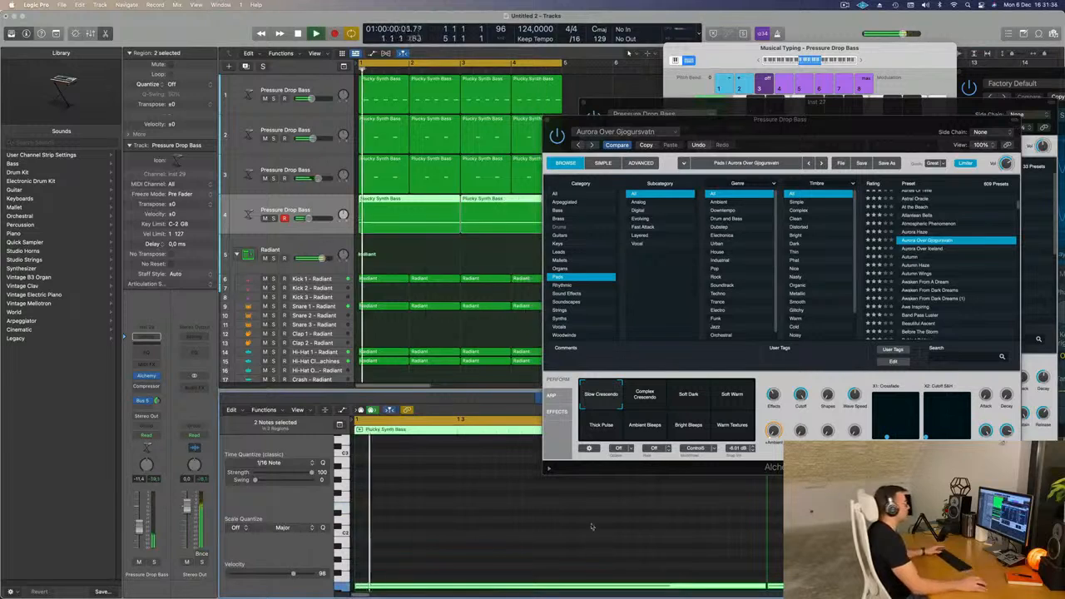
pyautogui.moveTo(666, 119); pyautogui.dragTo(657, 110)
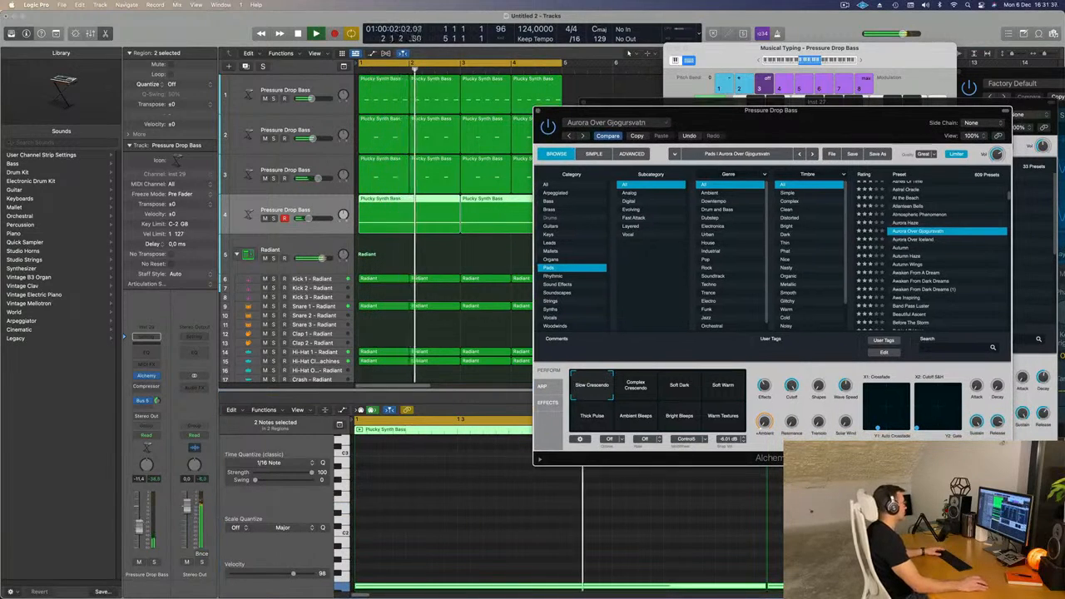
# Raise the fourth track's volume and load the Autumn Haze pad preset in Alchemy.
pyautogui.moveTo(139, 527); pyautogui.dragTo(139, 515)
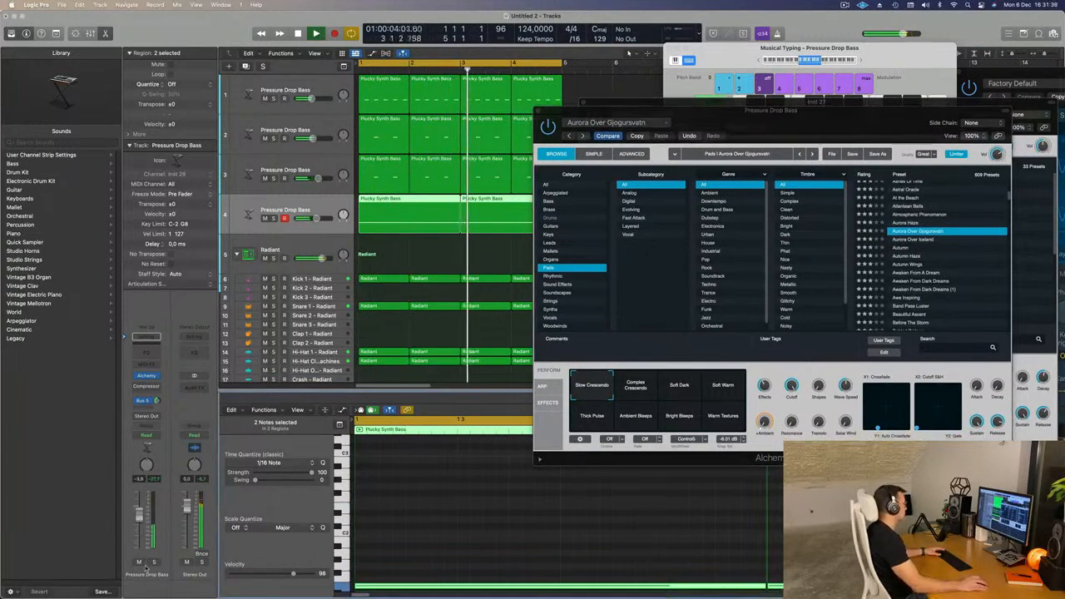
pyautogui.click(907, 256)
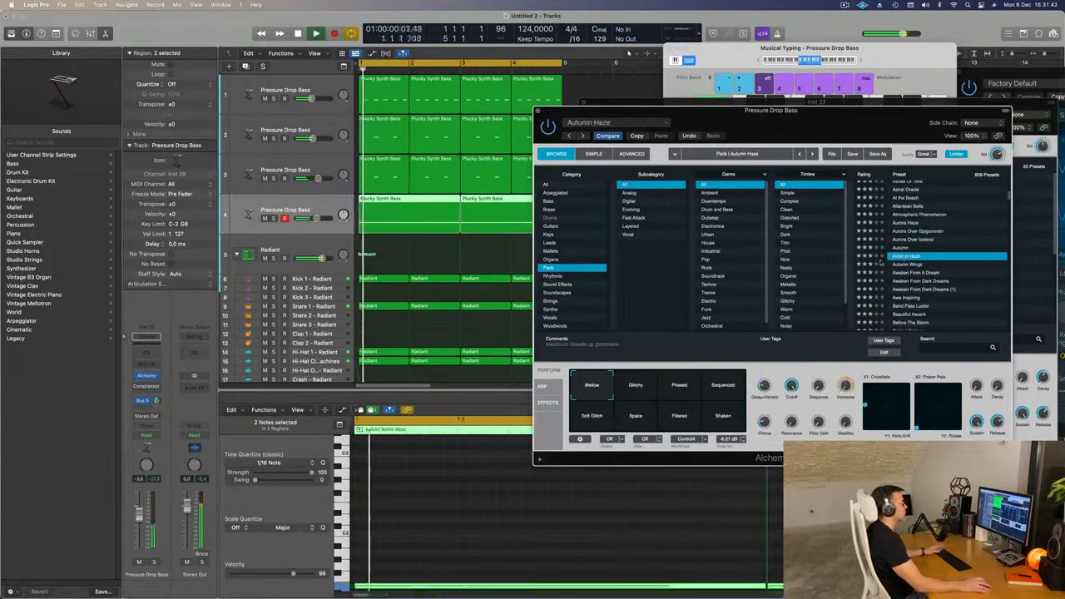
pyautogui.moveTo(823, 124); pyautogui.dragTo(800, 106)
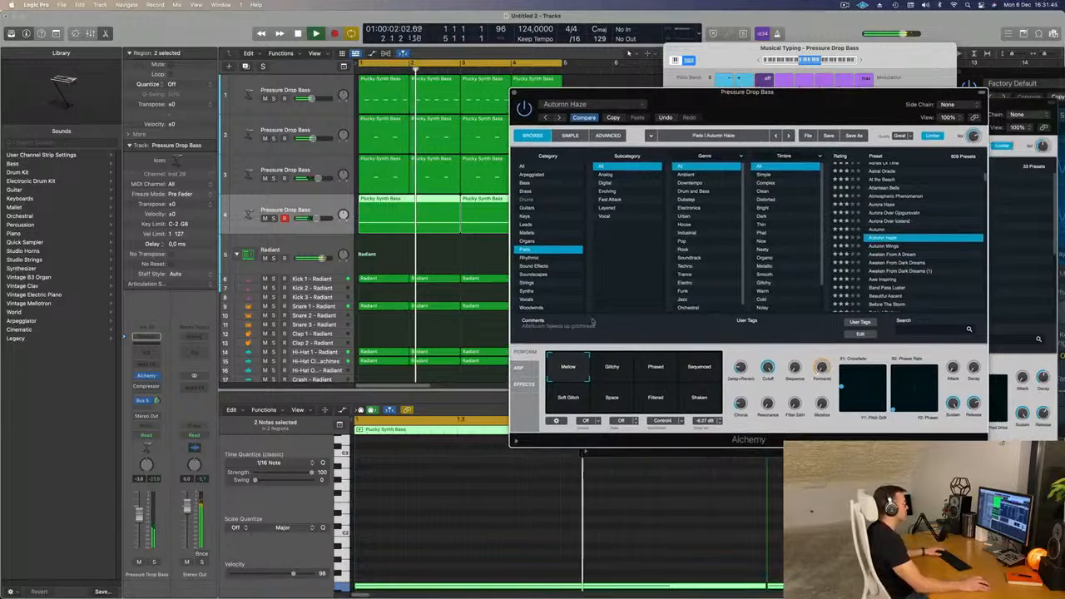
# Compare Autumn Haze's Glitchy, Phased, Sequenced, Soft Glitch and Shaken variations, soloing the track briefly, and settle on Soft Glitch.
pyautogui.click(612, 372)
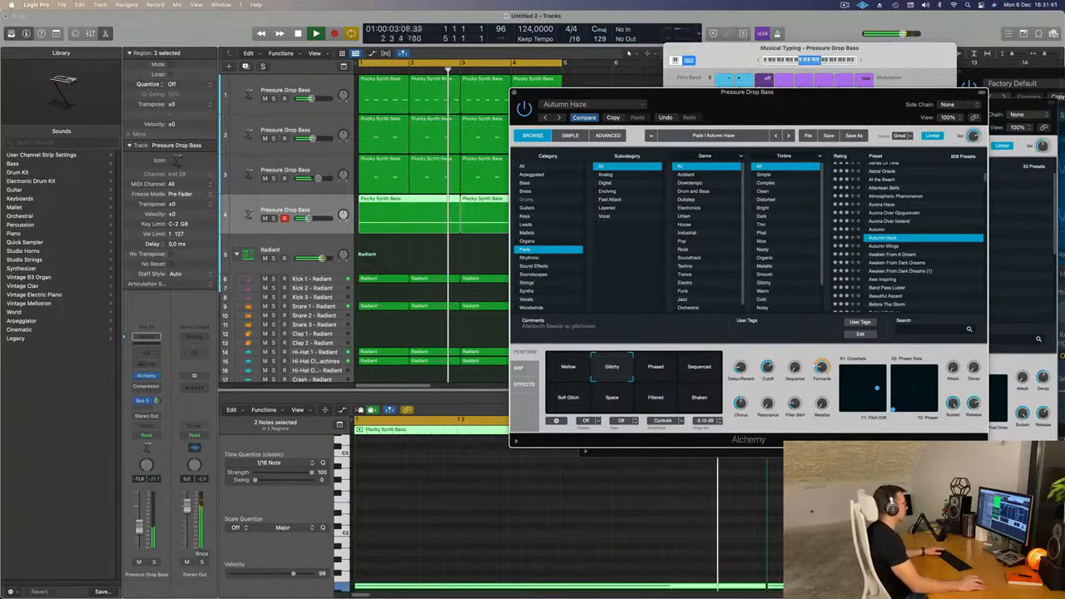
pyautogui.click(659, 368)
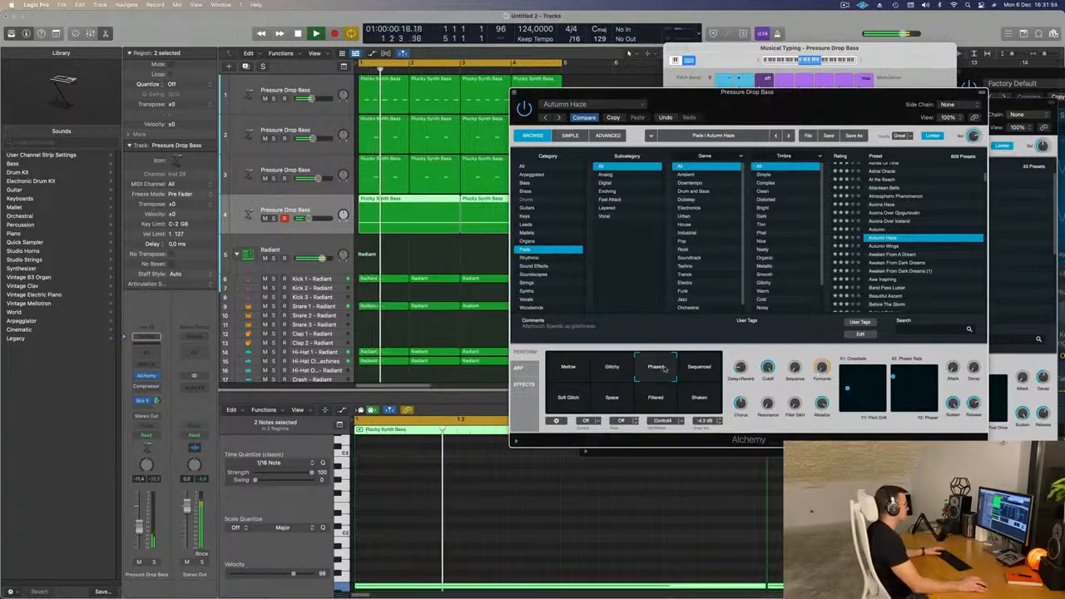
pyautogui.click(699, 368)
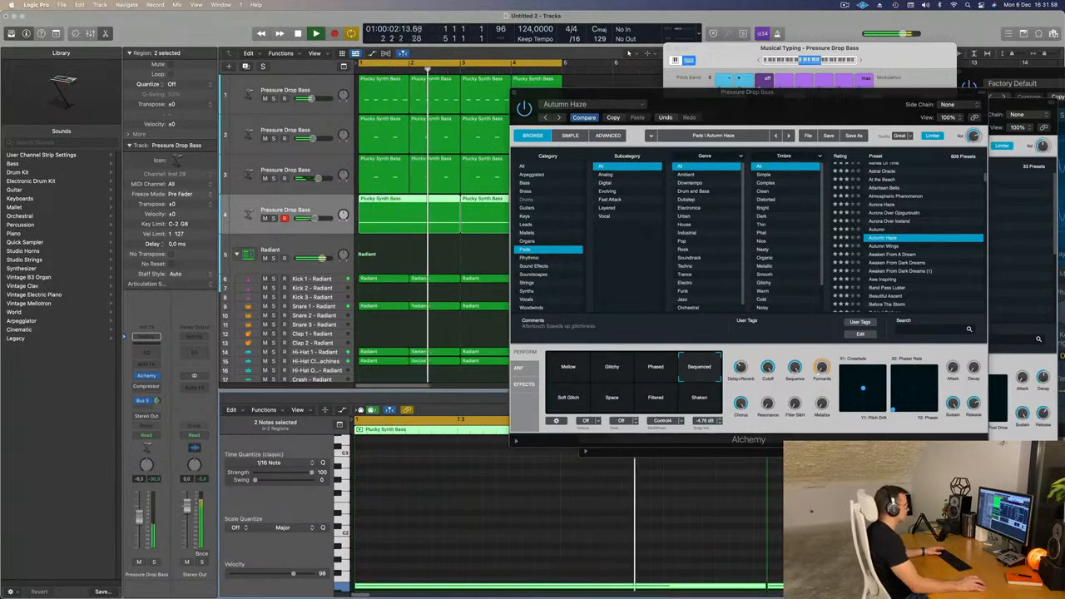
pyautogui.click(562, 400)
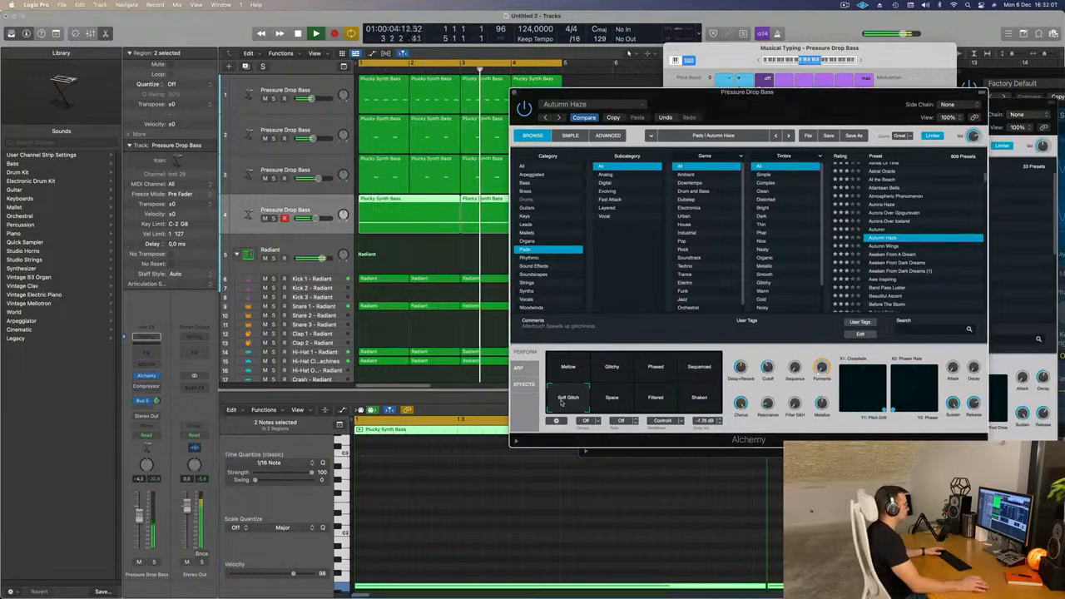
pyautogui.click(154, 563)
pyautogui.click(154, 564)
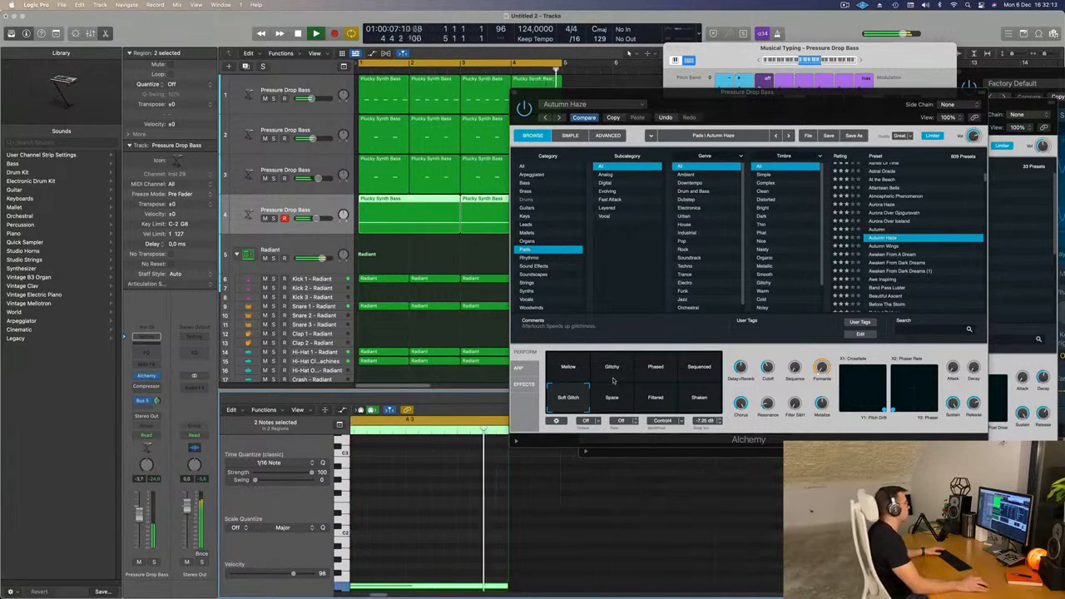
pyautogui.click(707, 403)
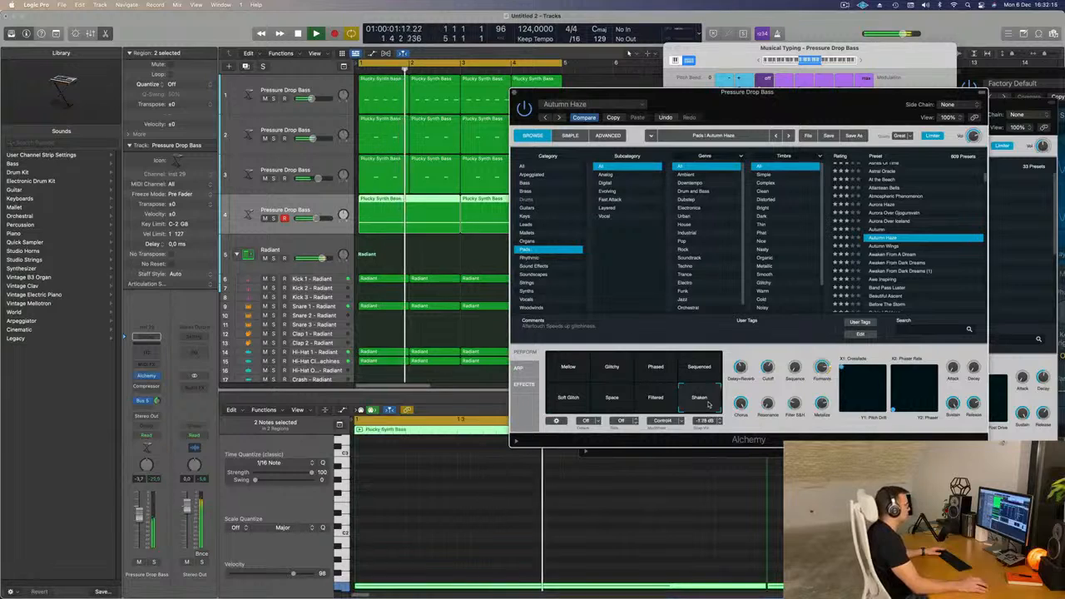
pyautogui.click(570, 396)
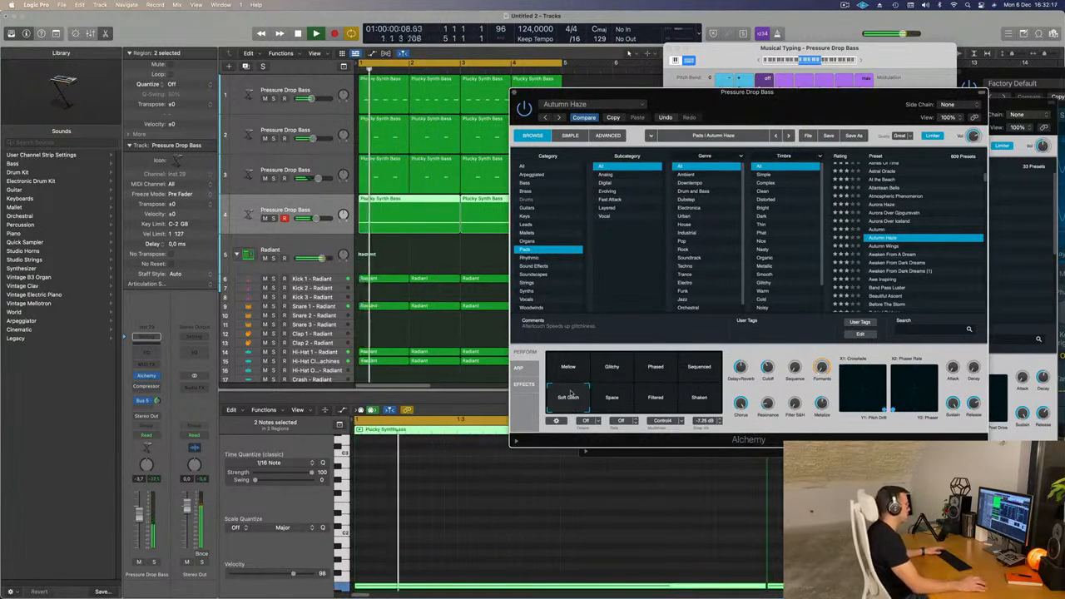
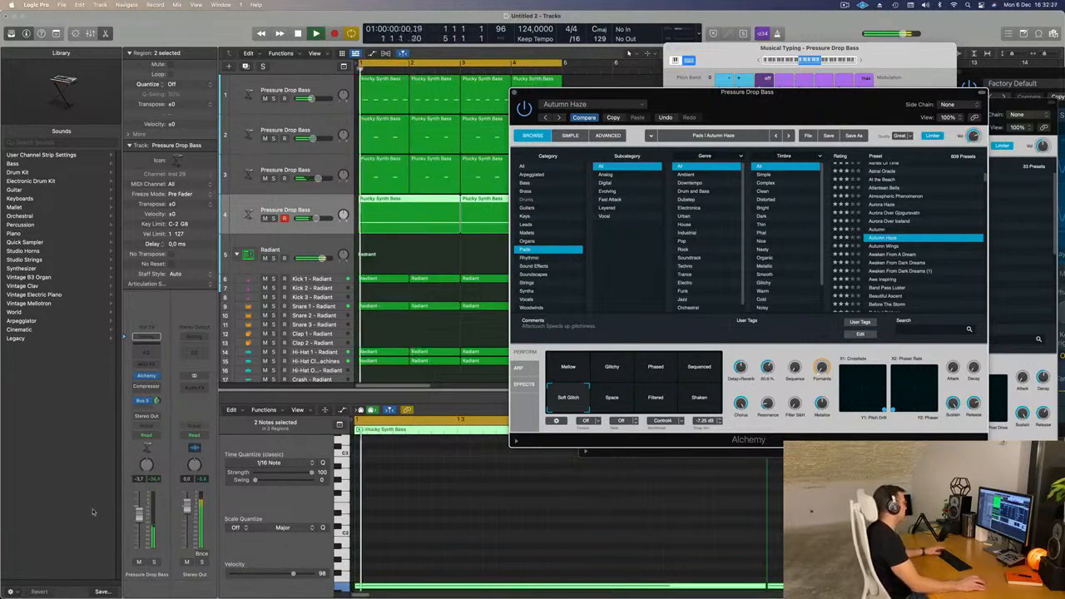
# Set the pad track's volume to -2.9 dB and close both open Alchemy plug-in windows.
pyautogui.click(712, 69)
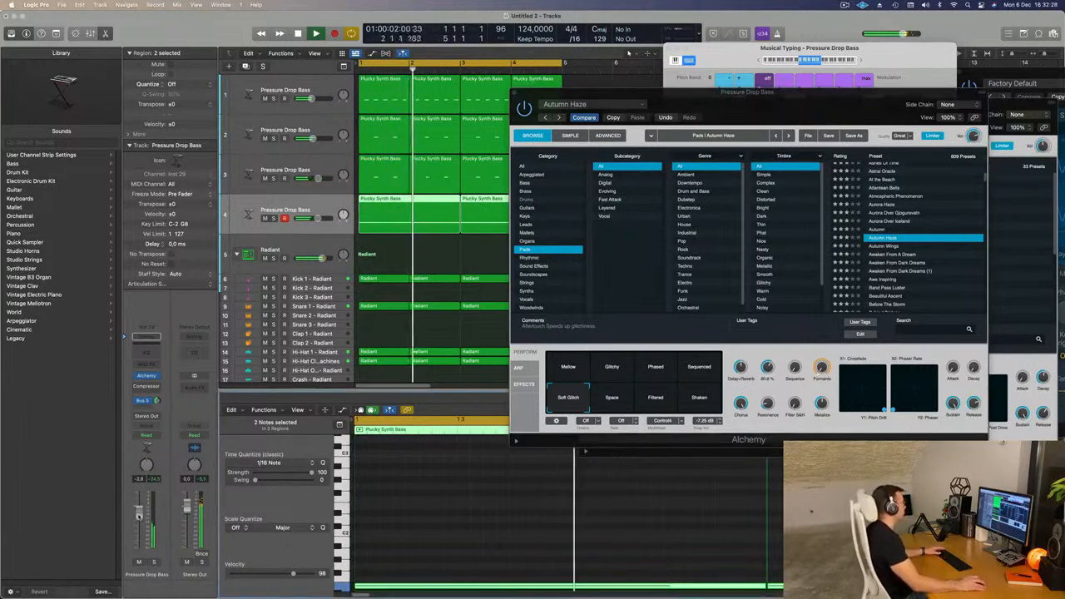
pyautogui.moveTo(539, 90); pyautogui.dragTo(460, 110)
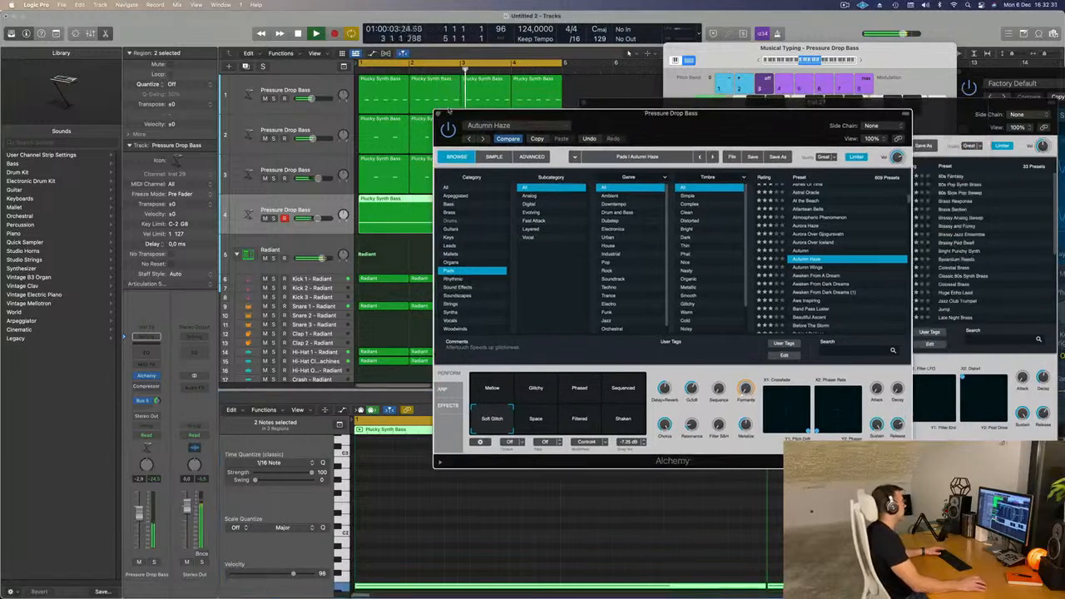
pyautogui.press('super+w')
pyautogui.moveTo(671, 105); pyautogui.dragTo(574, 122)
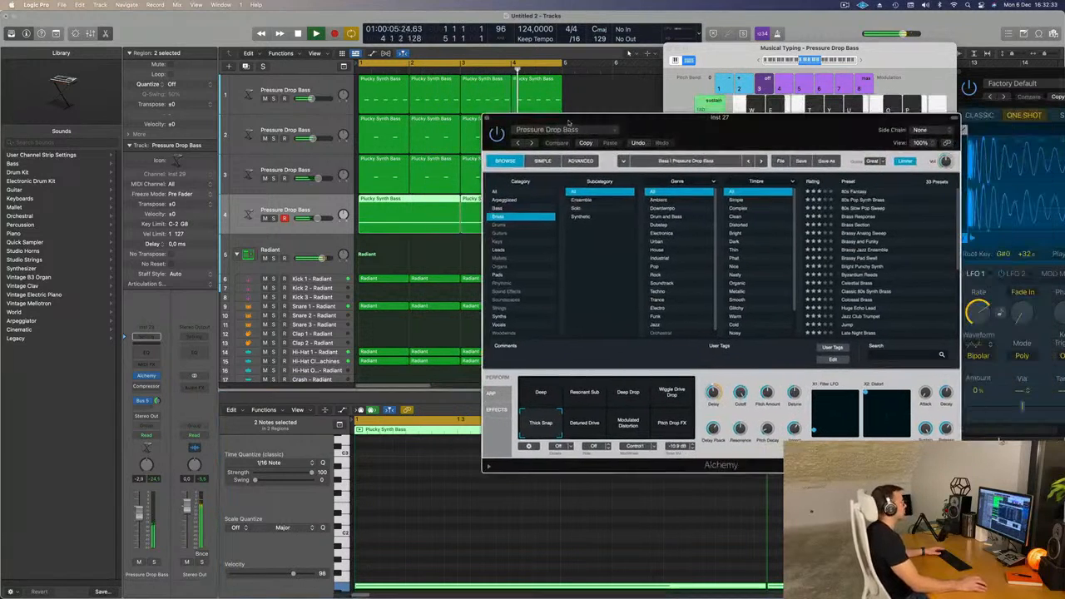
pyautogui.click(487, 119)
# Repeat all regions of the four-bar loop three times to fill 16 bars, moving the Musical Typing window aside.
pyautogui.scroll(-3, 516, 252)
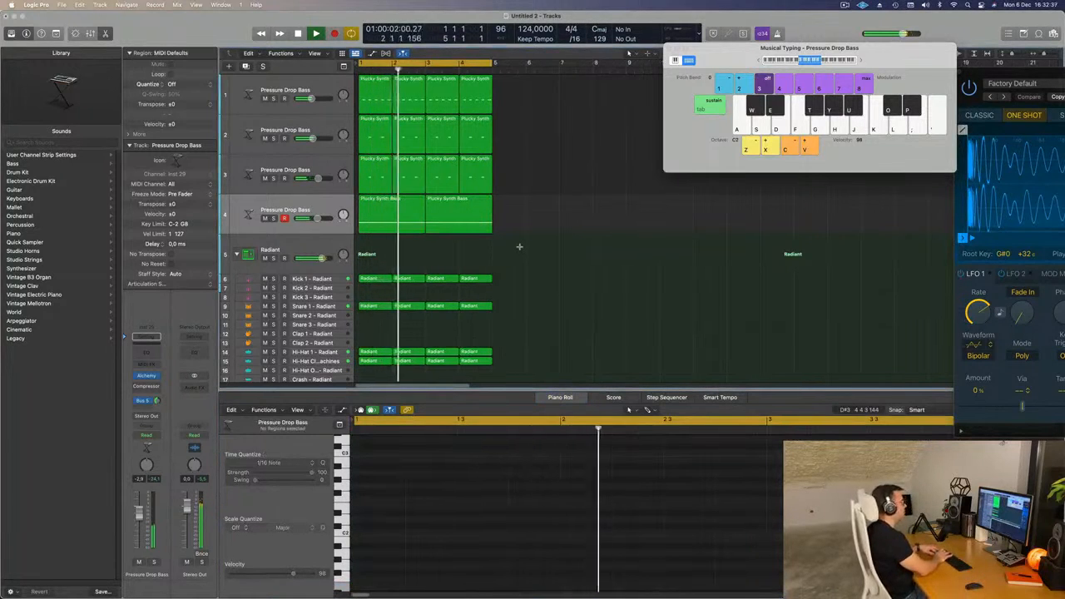
pyautogui.press('super+a')
pyautogui.press('super+r')
pyautogui.press('super+r')
pyautogui.press('super+r')
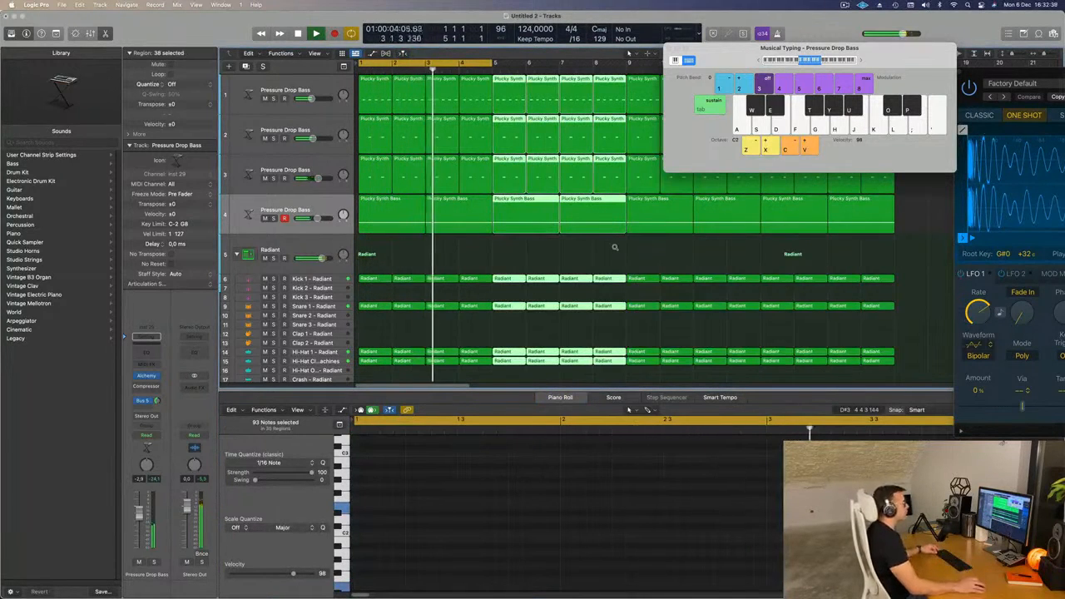
pyautogui.scroll(-2, 615, 250)
pyautogui.scroll(-3, 615, 250)
pyautogui.moveTo(700, 49); pyautogui.dragTo(744, 52)
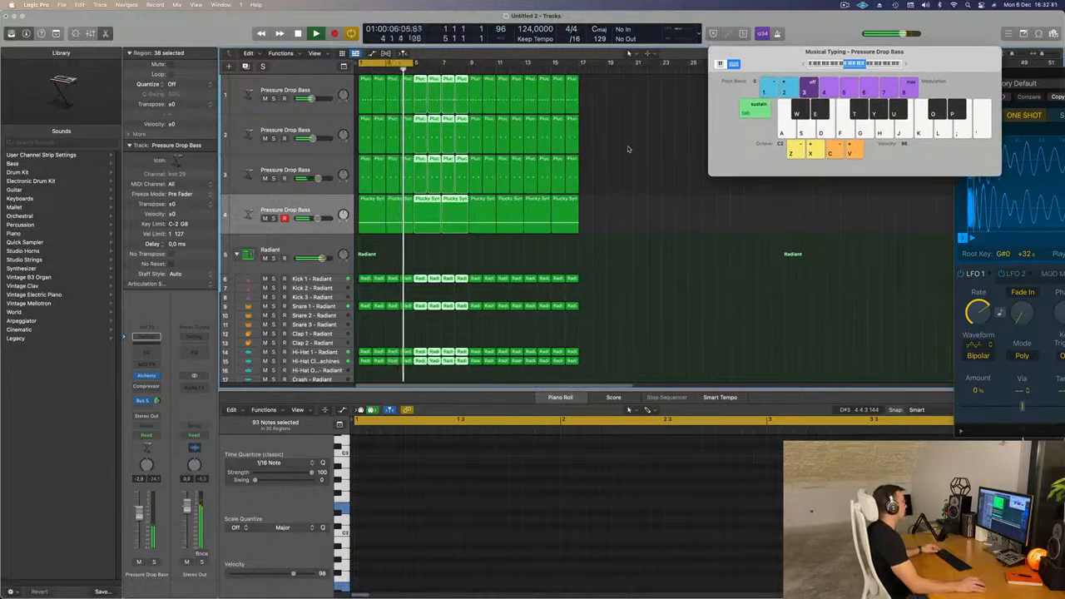
# Extend the cycle range over the full 16-bar arrangement, restart playback and deselect all regions.
pyautogui.scroll(2, 590, 93)
pyautogui.scroll(2, 427, 63)
pyautogui.moveTo(417, 62); pyautogui.dragTo(704, 63)
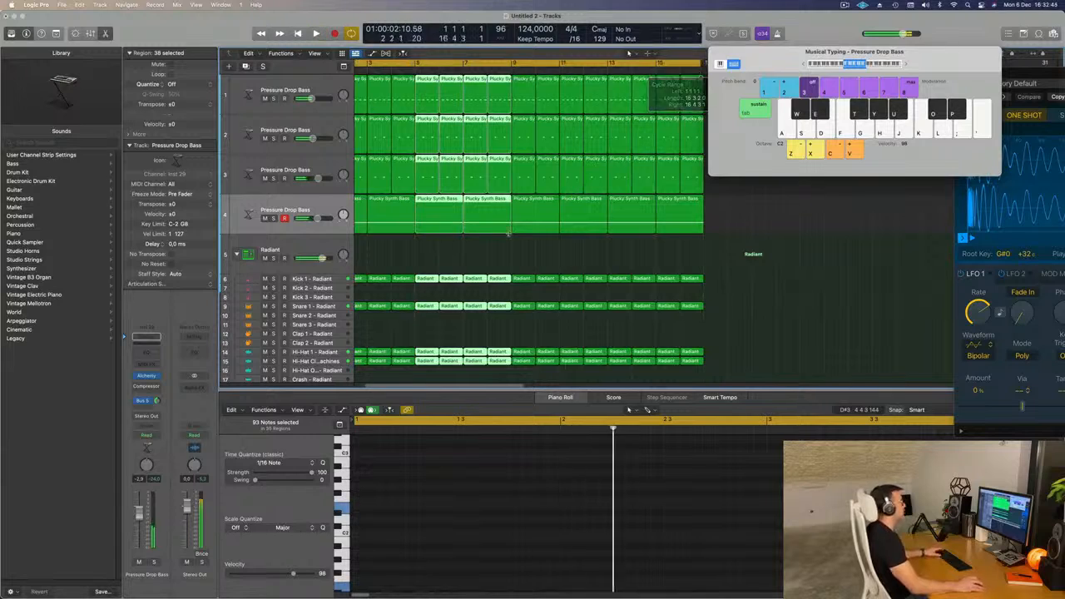
pyautogui.press('space')
pyautogui.scroll(-1, 461, 253)
pyautogui.click(458, 255)
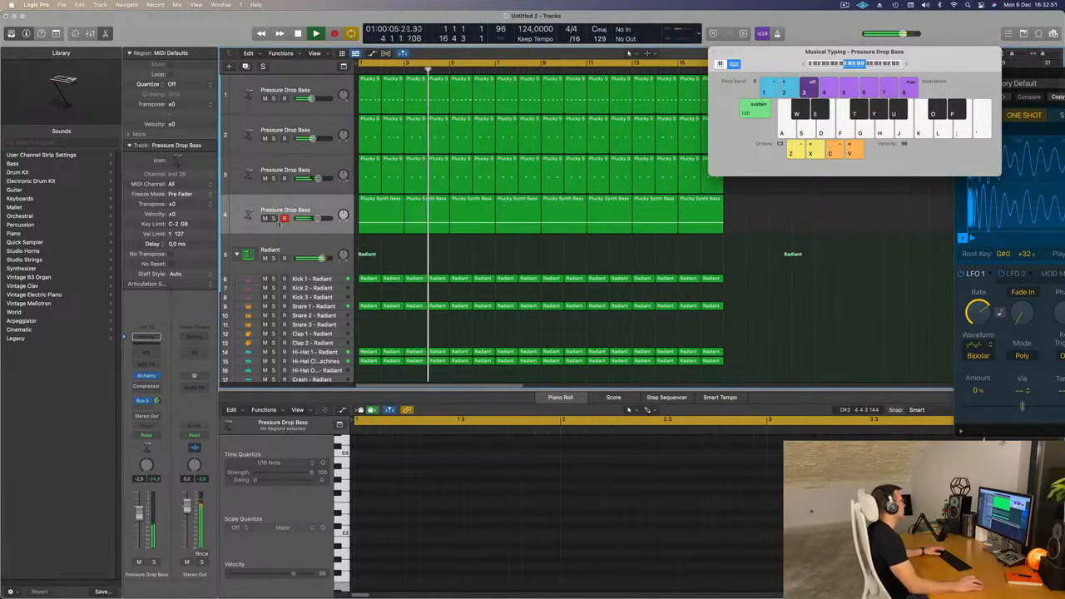
# Select the fourth track and review its Alchemy preset, then close the plug-in window.
pyautogui.click(281, 233)
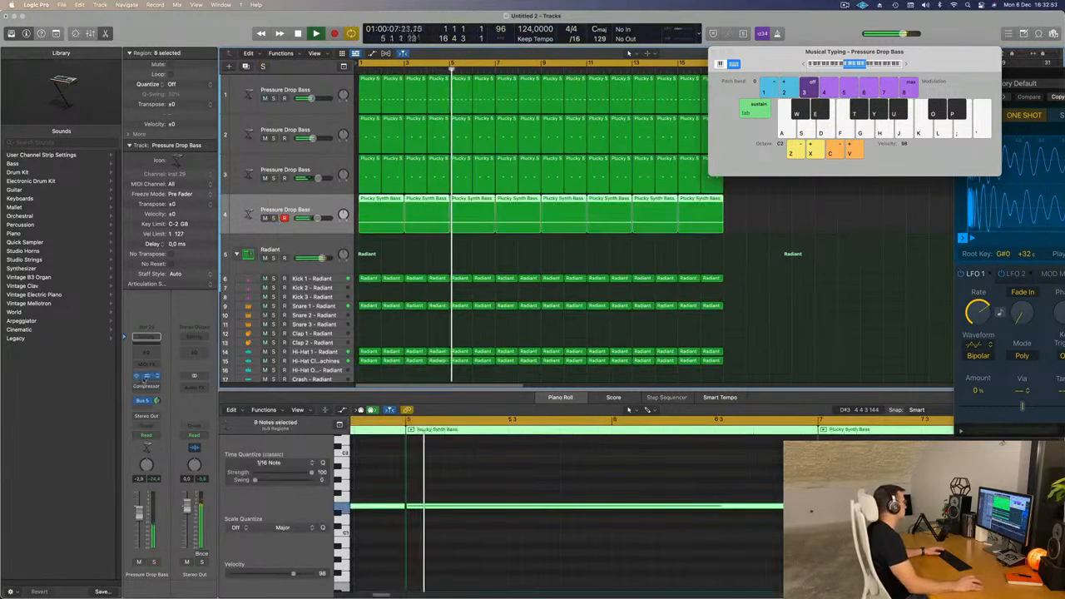
pyautogui.click(146, 375)
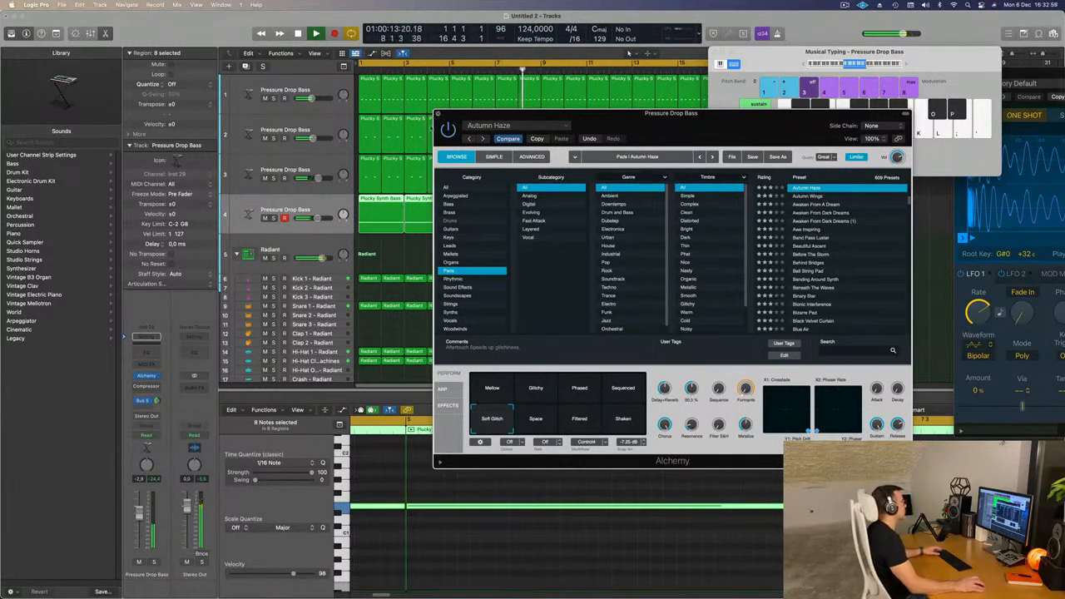
pyautogui.click(437, 113)
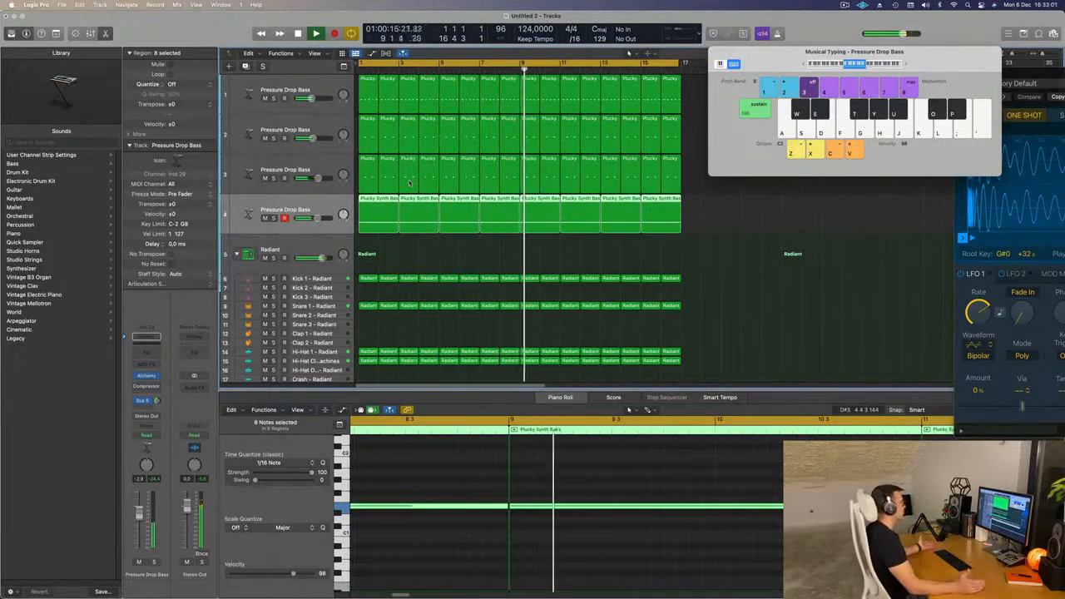
# Copy the first Kick 1 region onto the Kick 2 track at bar 1.
pyautogui.scroll(-2, 441, 187)
pyautogui.scroll(-2, 450, 190)
pyautogui.scroll(4, 426, 182)
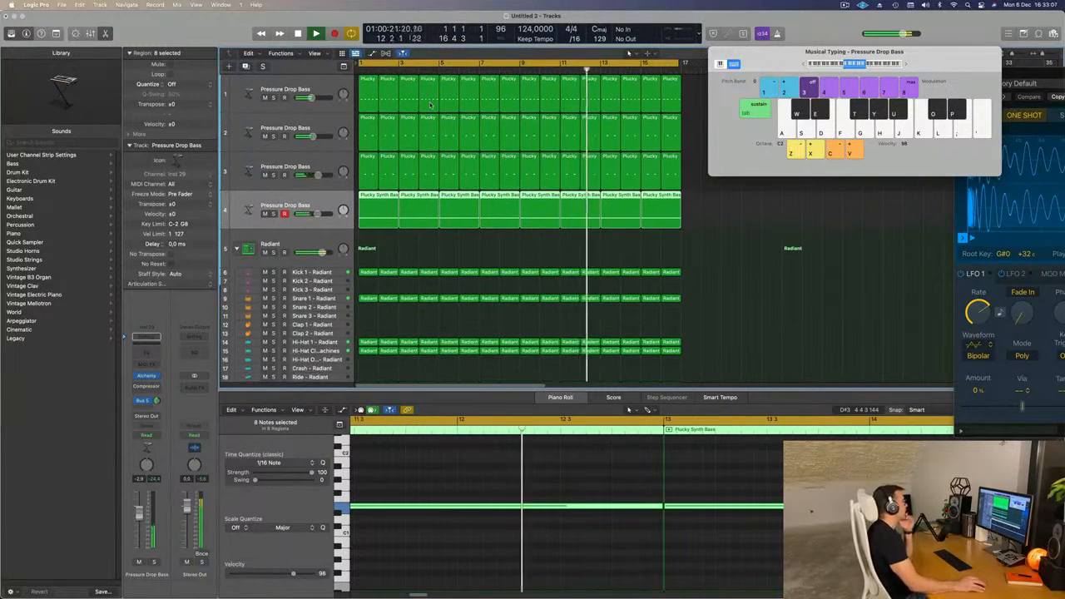
pyautogui.scroll(-1, 432, 117)
pyautogui.scroll(-2, 416, 188)
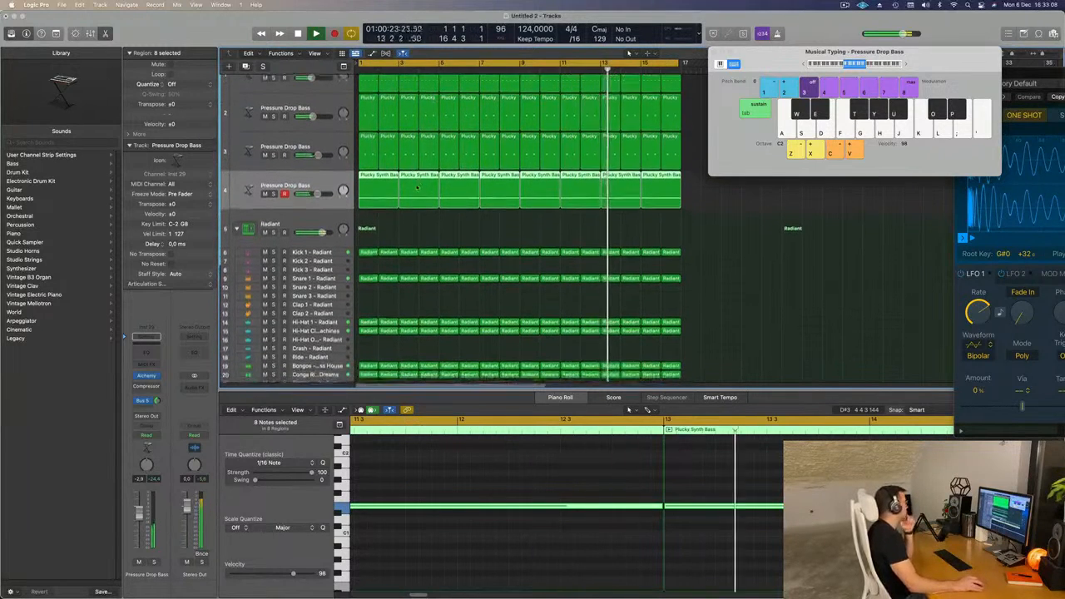
pyautogui.click(368, 248)
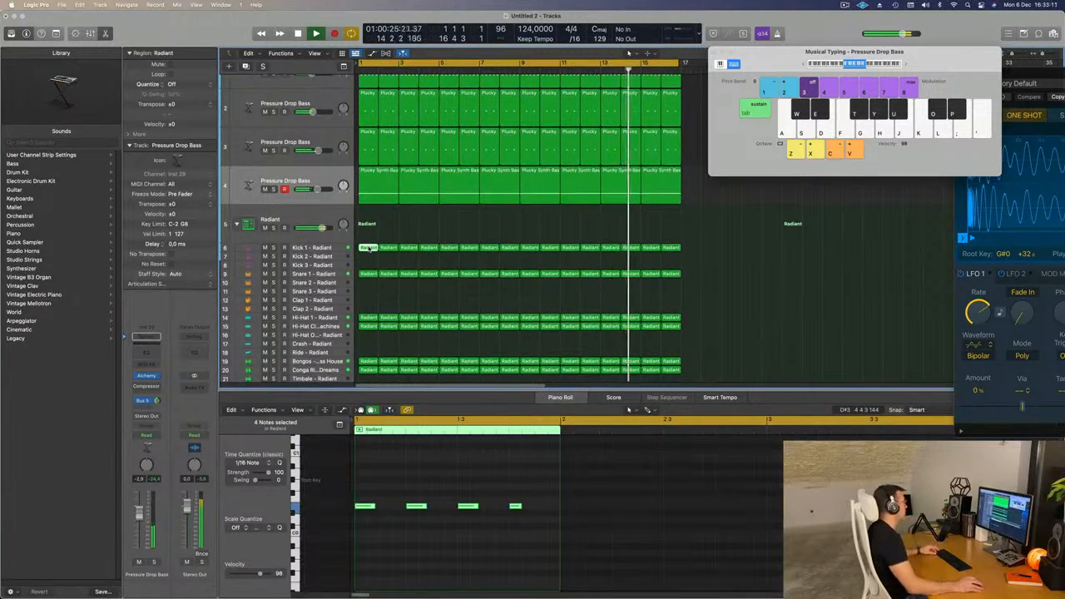
pyautogui.moveTo(369, 251); pyautogui.dragTo(368, 259)
pyautogui.moveTo(523, 518); pyautogui.dragTo(551, 525)
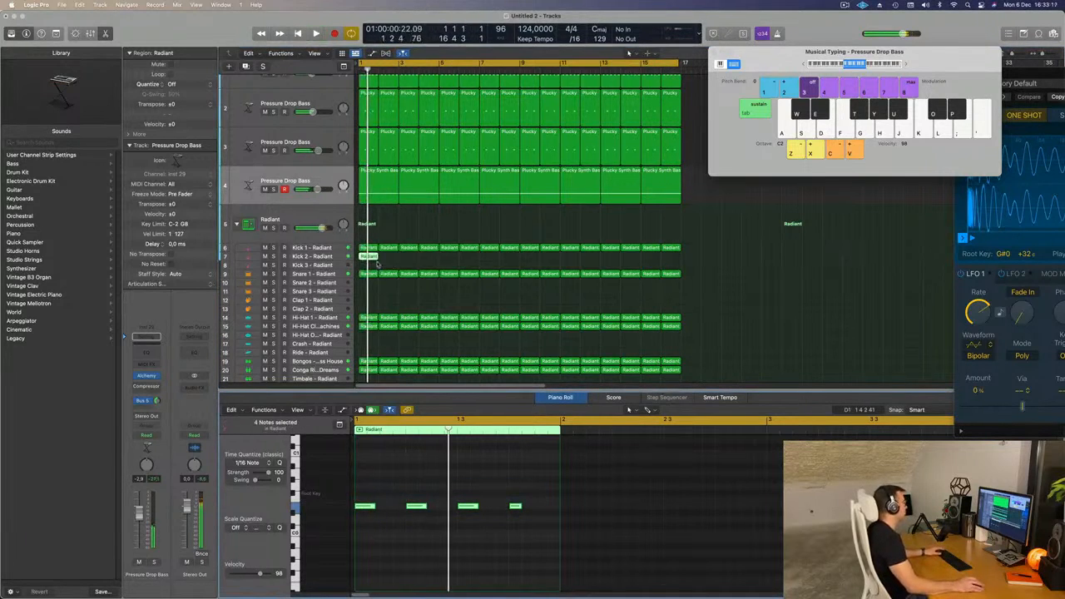
# Move the copied region from Kick 2 to the Kick 3 track and audition it using solo and mute.
pyautogui.moveTo(368, 257); pyautogui.dragTo(368, 265)
pyautogui.press('space')
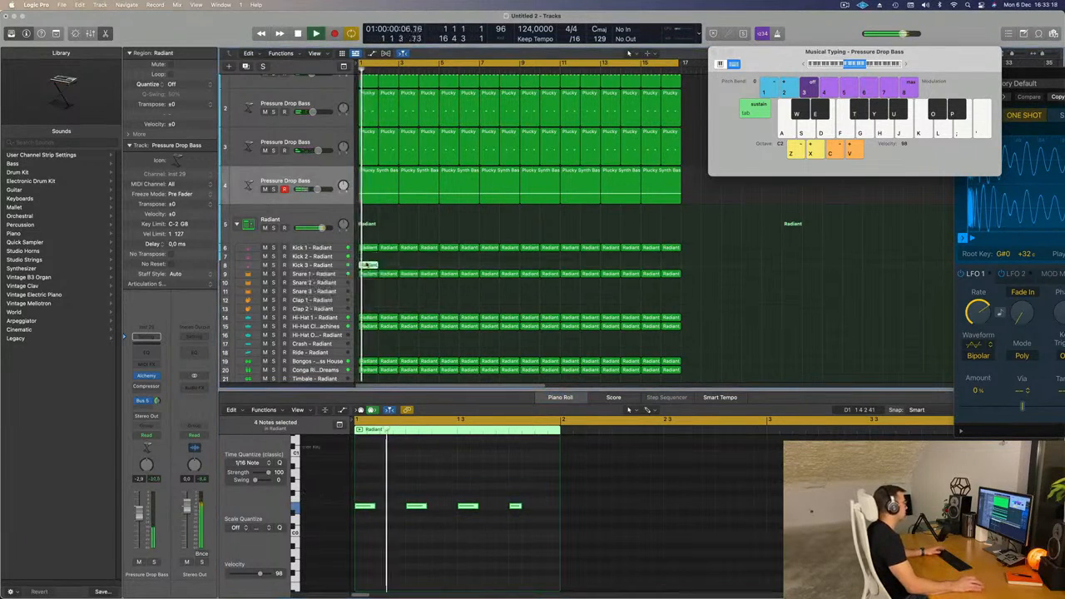
pyautogui.press('Return')
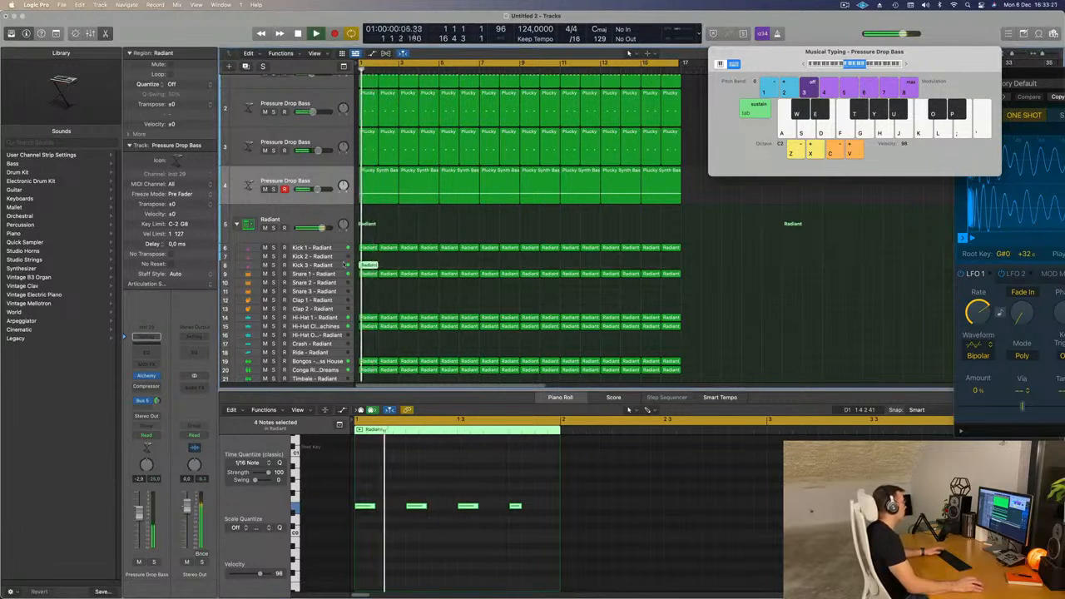
pyautogui.click(273, 265)
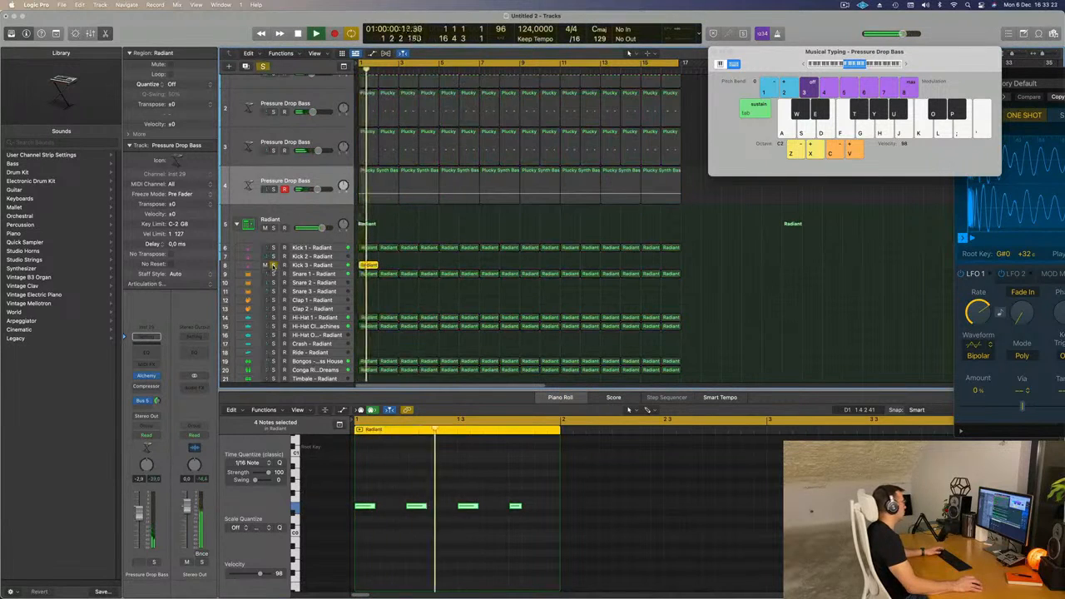
pyautogui.click(273, 265)
pyautogui.press('space')
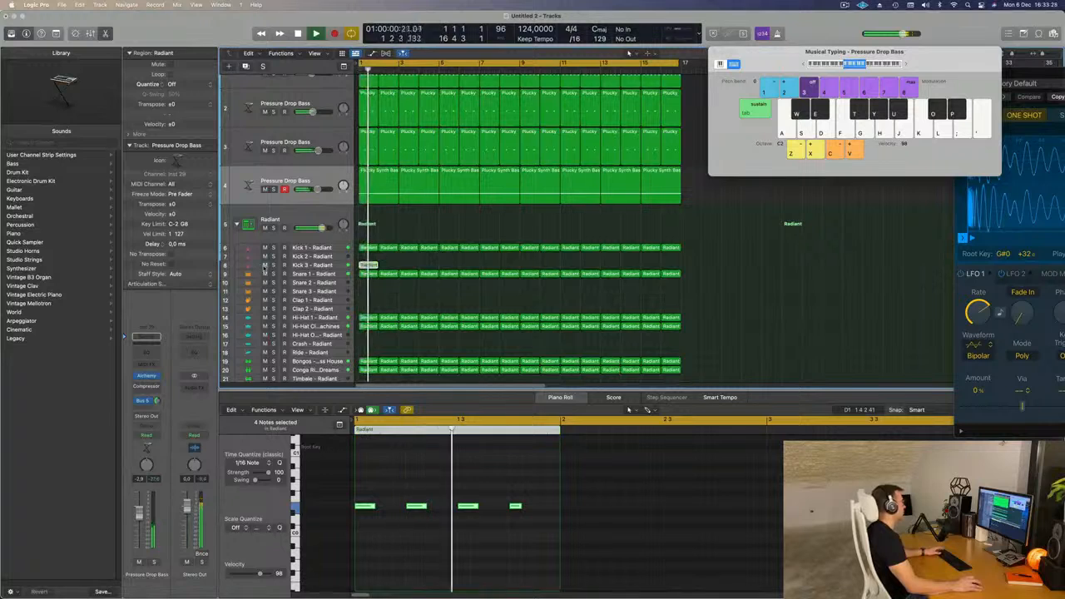
pyautogui.click(265, 266)
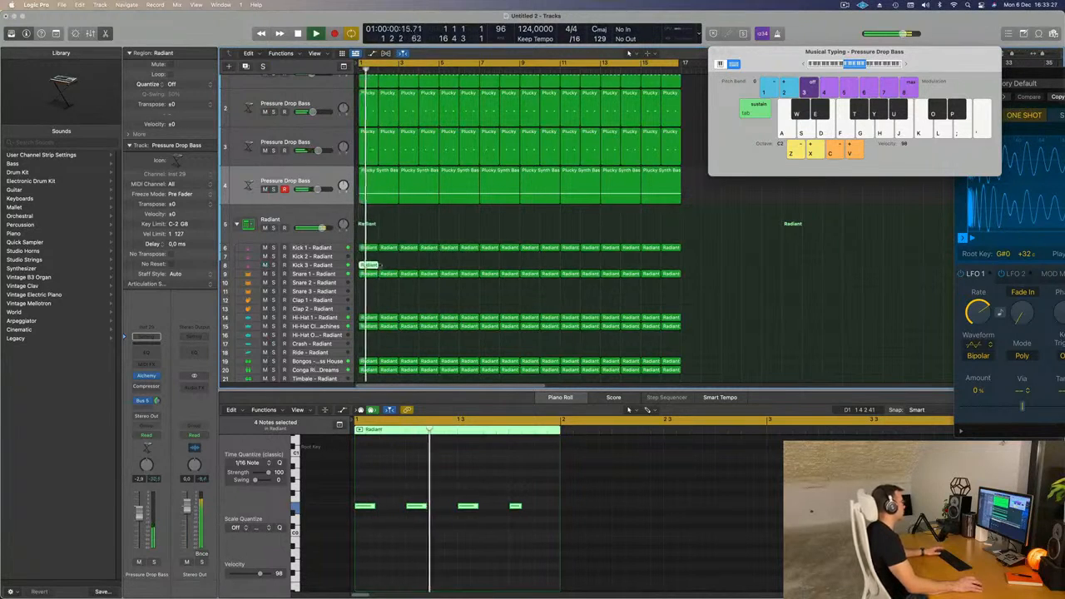
# Repeat the Kick 3 region through bar 16 and select the track with all its regions.
pyautogui.press('super+r')
pyautogui.press('super+r')
pyautogui.press('super+r')
pyautogui.press('super+r')
pyautogui.press('super+r')
pyautogui.press('super+r')
pyautogui.press('super+r')
pyautogui.press('super+r')
pyautogui.press('super+r')
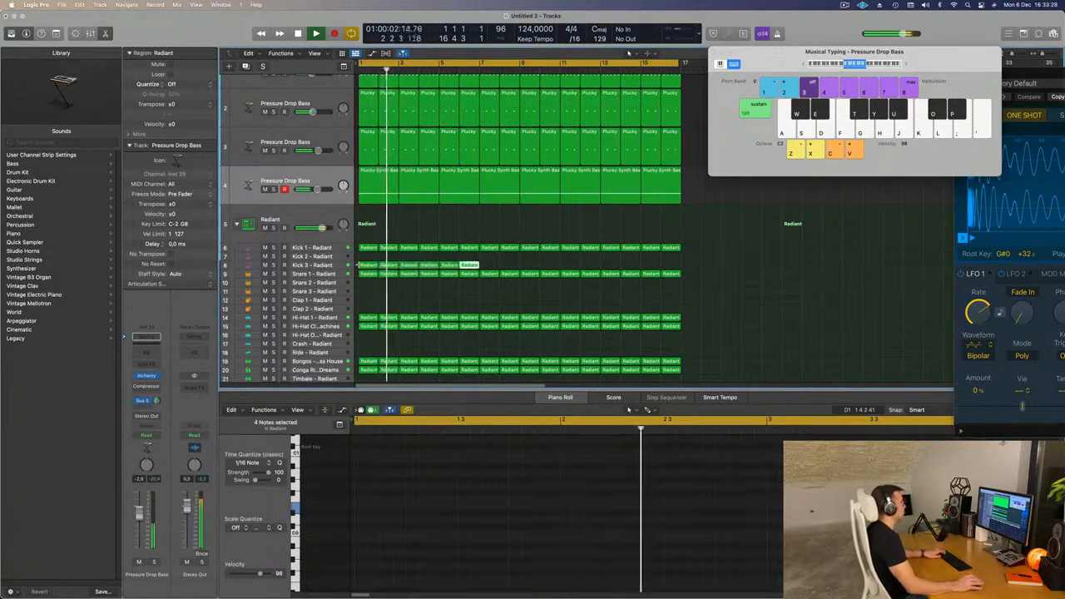
pyautogui.press('super+r')
pyautogui.press('super+r')
pyautogui.press('super+r')
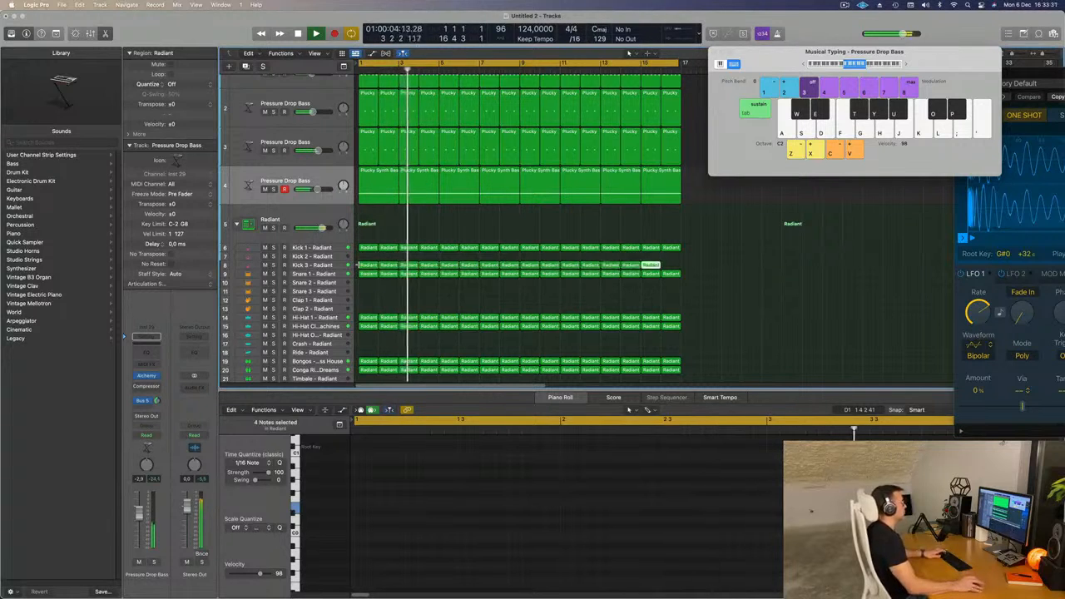
pyautogui.click(316, 266)
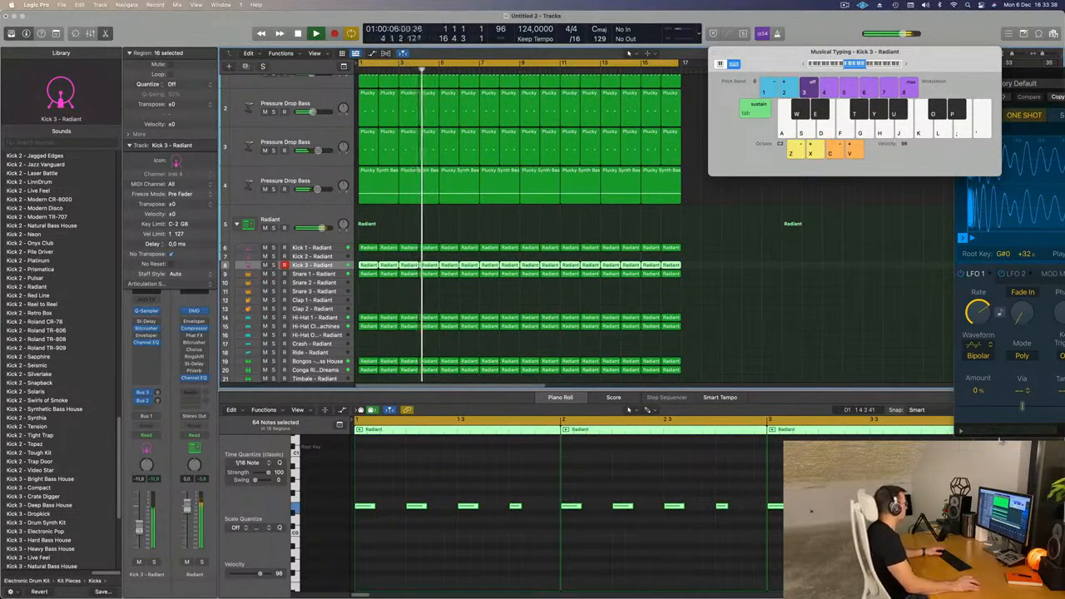
pyautogui.scroll(2, 397, 212)
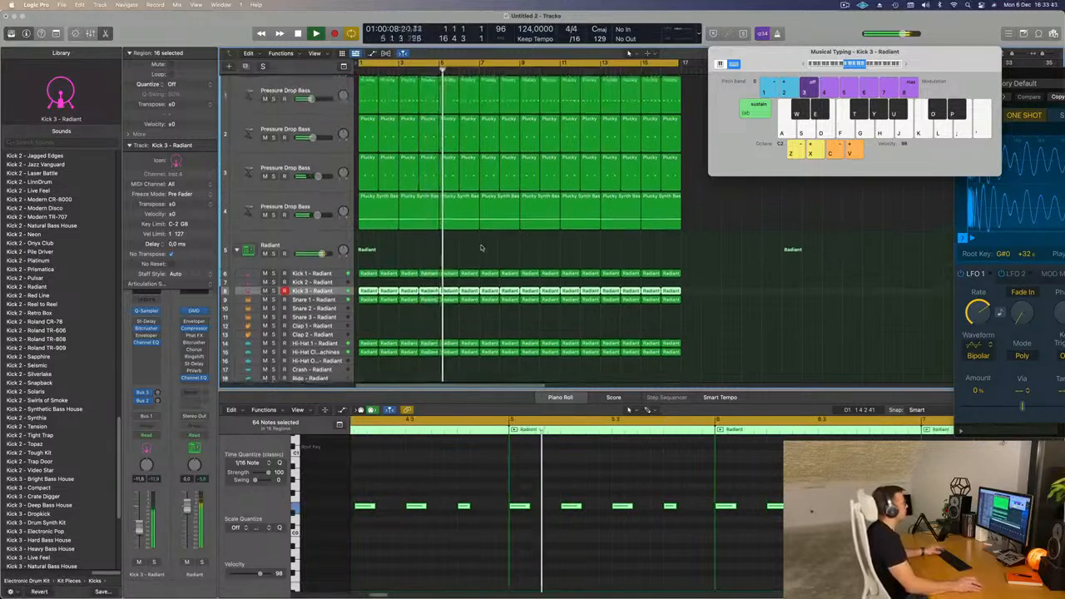
# Duplicate the third Pressure Drop Bass track and copy its first region onto the new track at bar 1.
pyautogui.click(298, 161)
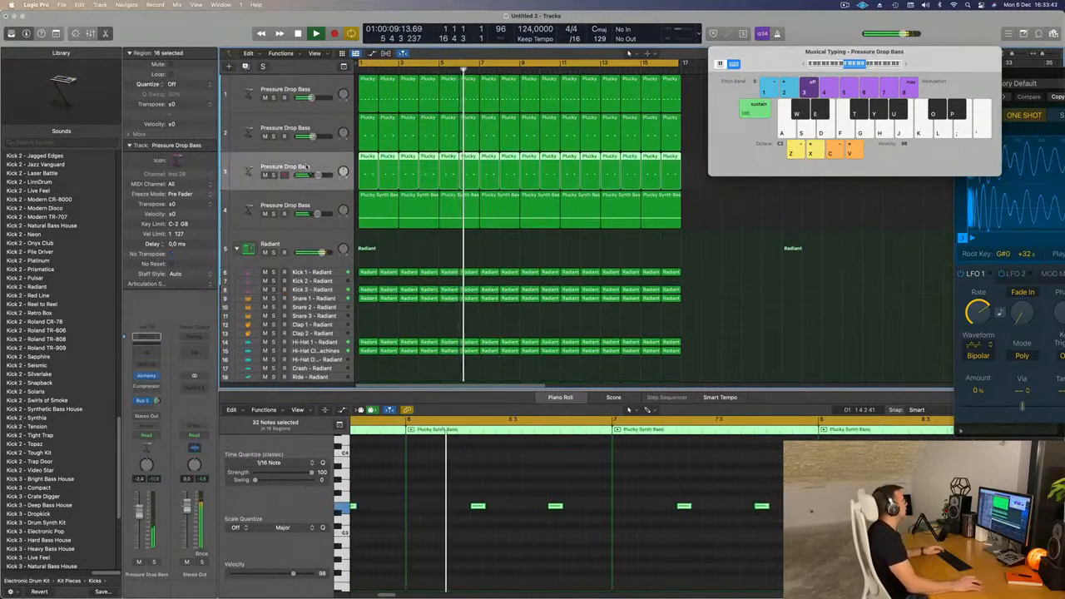
pyautogui.click(246, 67)
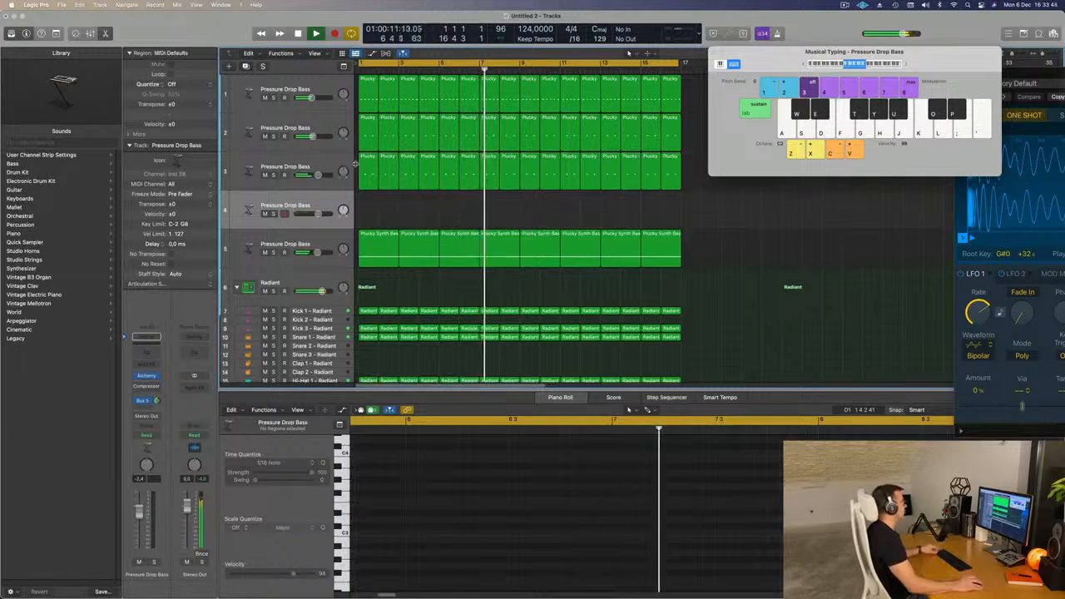
pyautogui.click(367, 170)
pyautogui.moveTo(366, 171); pyautogui.dragTo(367, 210)
pyautogui.hscroll(-2, 430, 554)
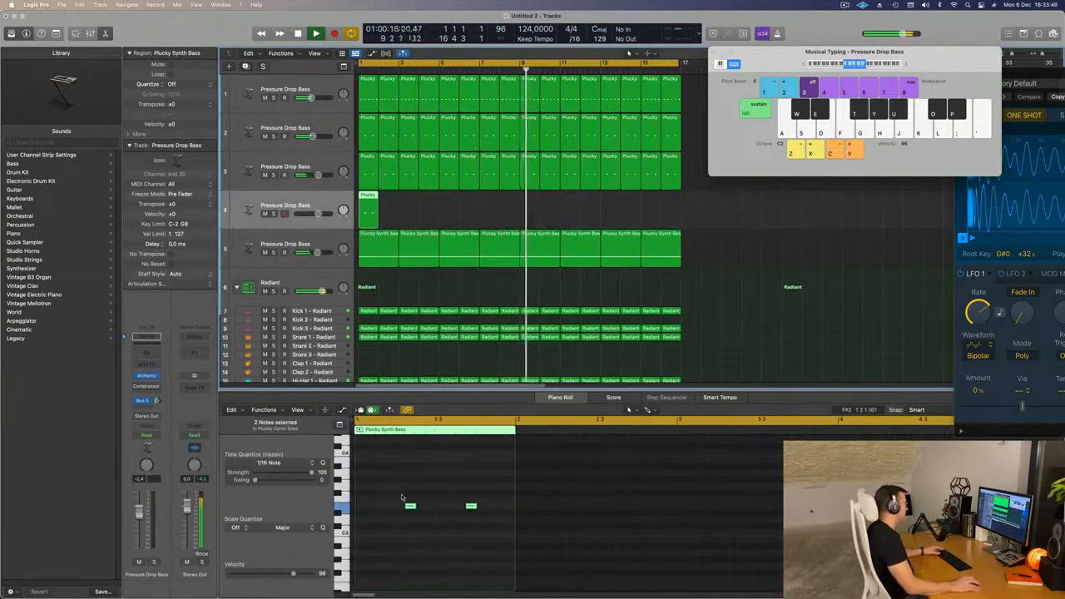
# Move both notes of the copied region one beat earlier, delete the second note and audition the pattern.
pyautogui.moveTo(389, 486); pyautogui.dragTo(498, 517)
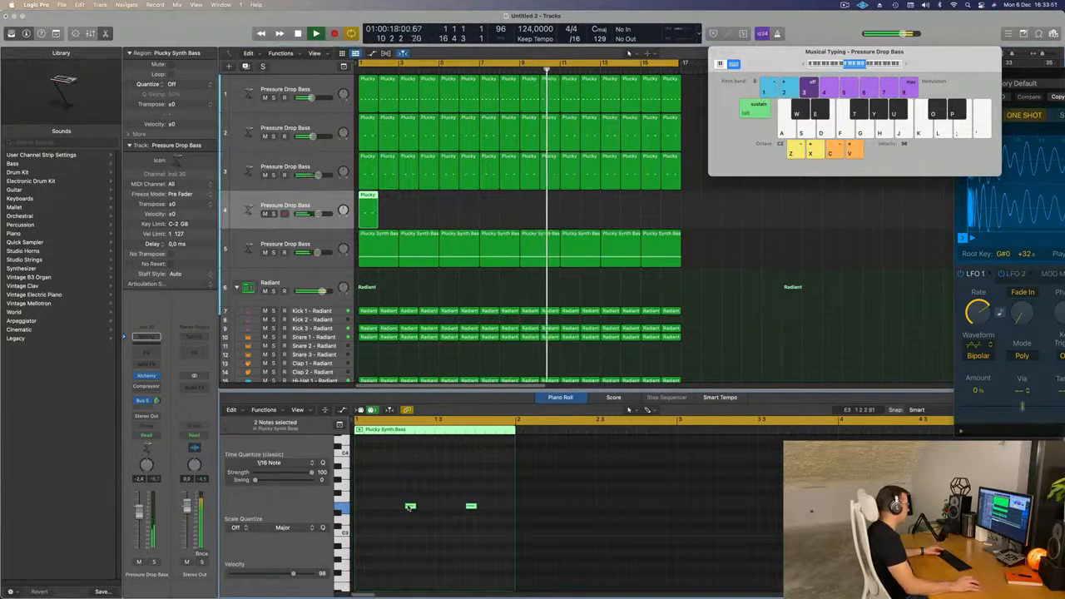
pyautogui.moveTo(410, 506); pyautogui.dragTo(370, 506)
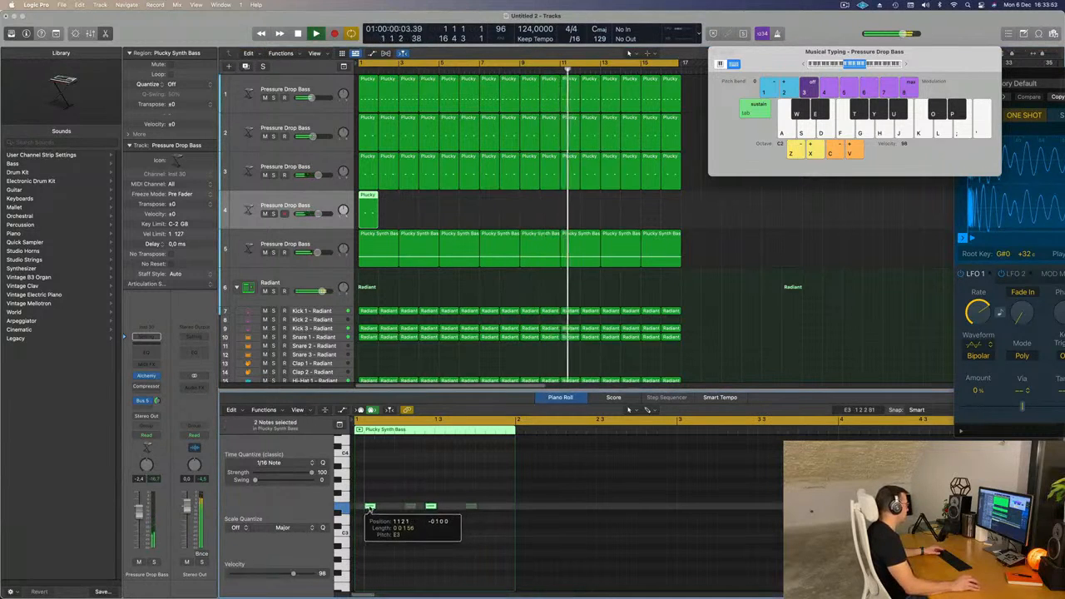
pyautogui.click(430, 506)
pyautogui.press('space')
pyautogui.press('space')
pyautogui.press('space')
pyautogui.click(428, 219)
pyautogui.press('space')
# Repeat the edited one-note region on the duplicated track through bar 16 and start playback.
pyautogui.click(368, 213)
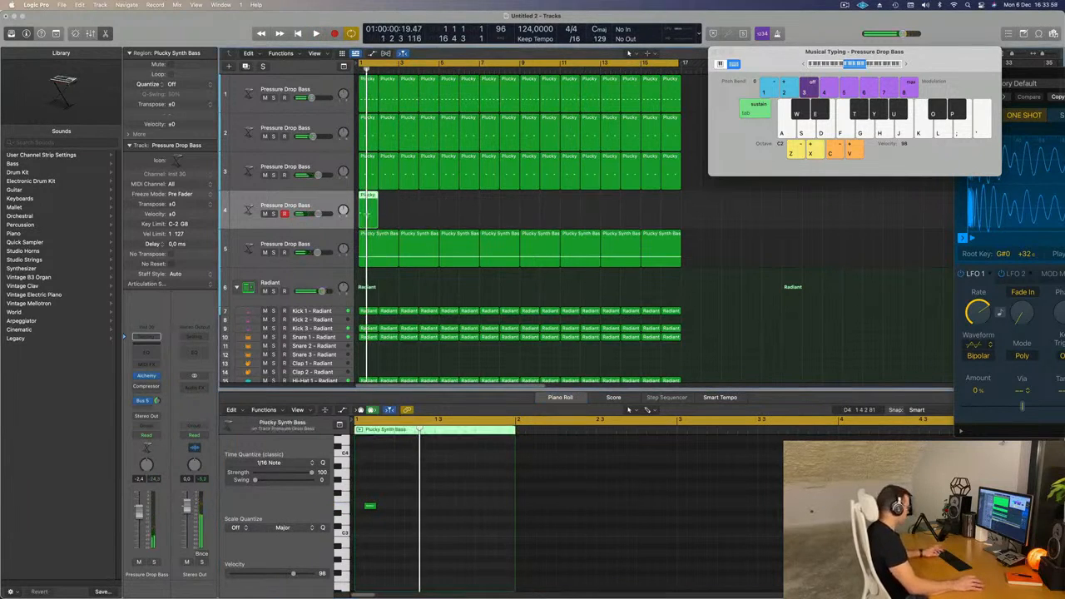
pyautogui.press('super+r')
pyautogui.press('super+r')
pyautogui.press('super+r')
pyautogui.press('super+r')
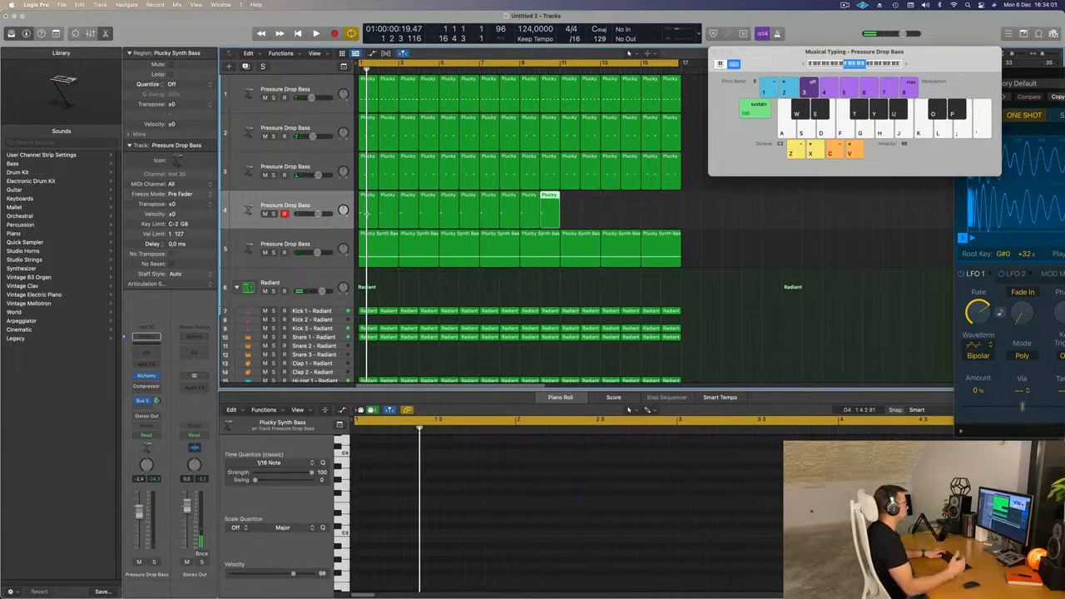
pyautogui.press('space')
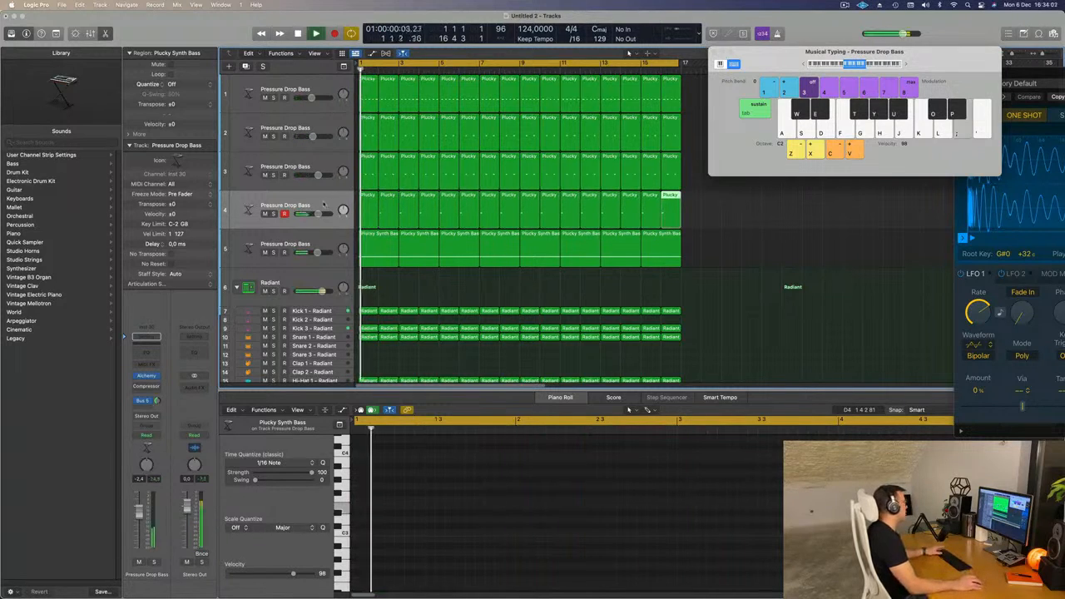
# Select the duplicated track with all its regions and filter its Alchemy presets to the Guitars category.
pyautogui.click(248, 222)
pyautogui.press('space')
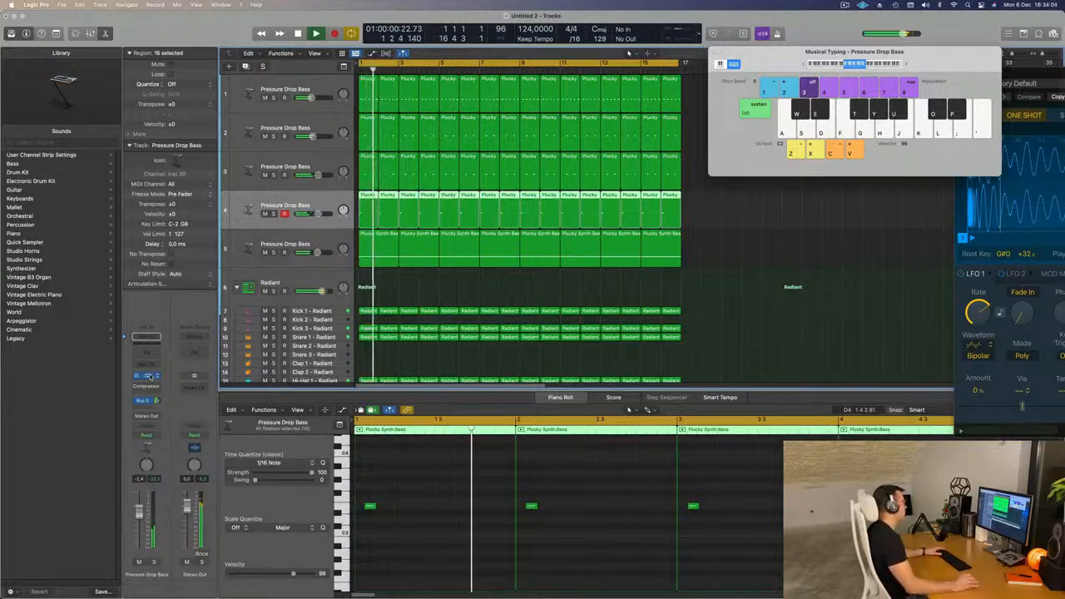
pyautogui.click(150, 377)
pyautogui.press('space')
pyautogui.press('space')
pyautogui.moveTo(624, 130); pyautogui.dragTo(724, 140)
pyautogui.click(450, 243)
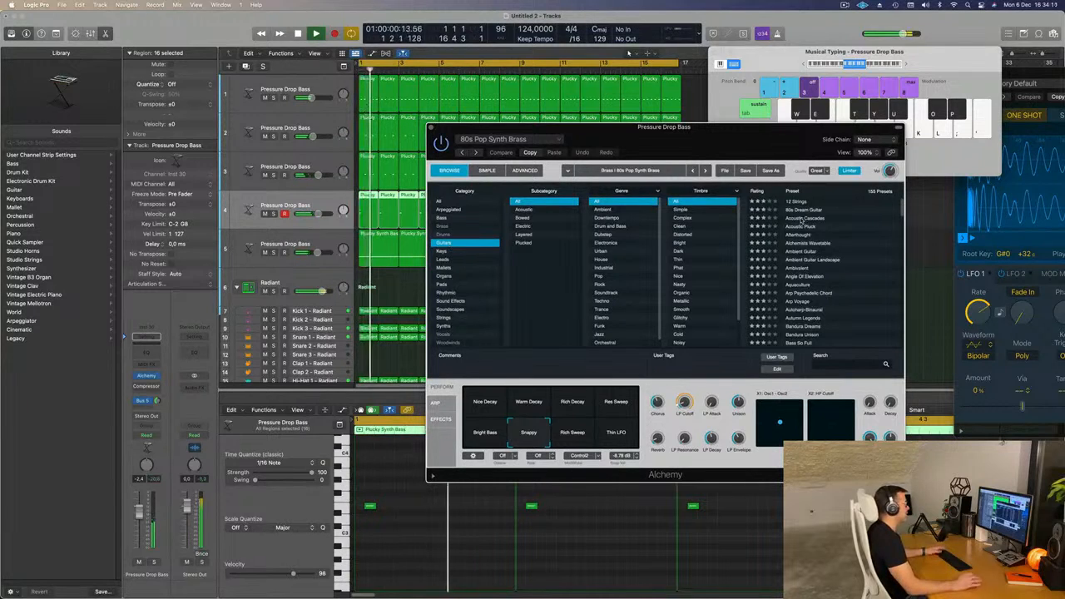
# Audition the Acoustic Cascades, Ambient Guitar and Autumn Legends presets on the duplicated track.
pyautogui.click(802, 218)
pyautogui.moveTo(762, 146); pyautogui.dragTo(778, 134)
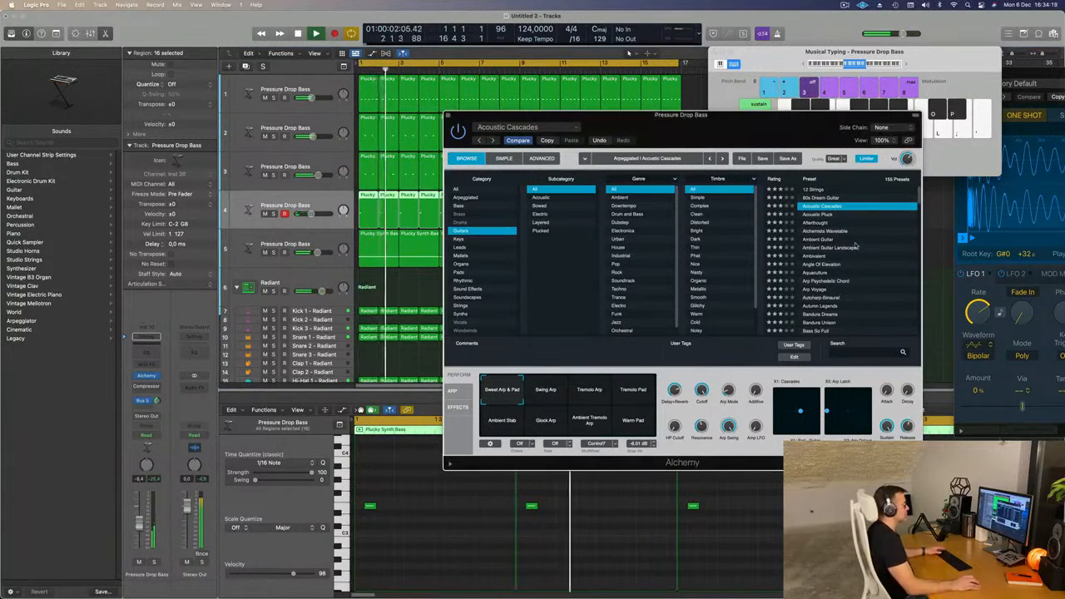
pyautogui.click(858, 241)
pyautogui.moveTo(749, 118); pyautogui.dragTo(794, 89)
pyautogui.scroll(-2, 869, 241)
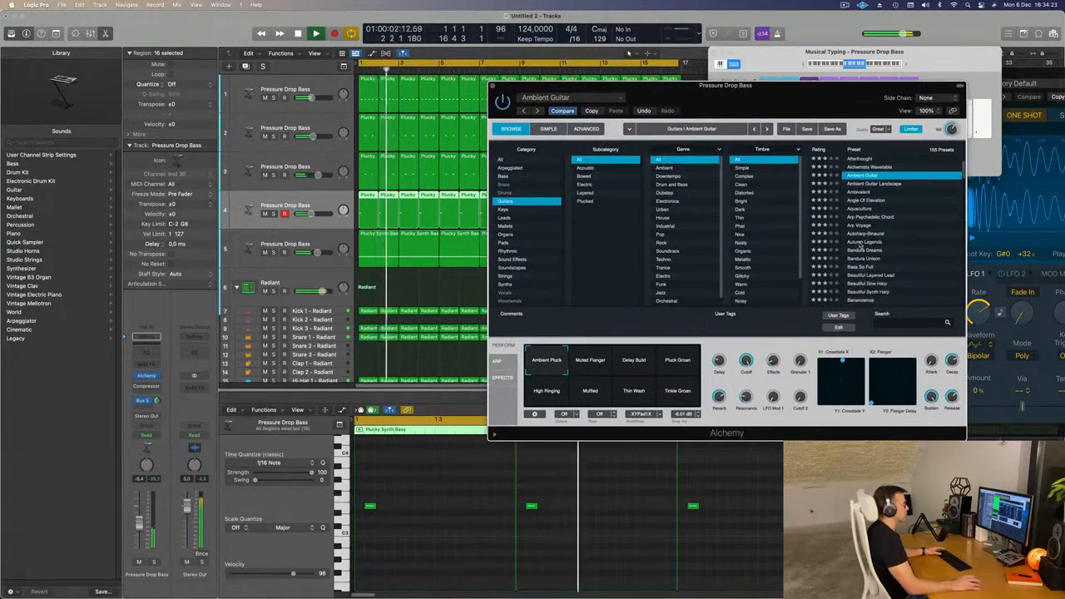
pyautogui.click(860, 243)
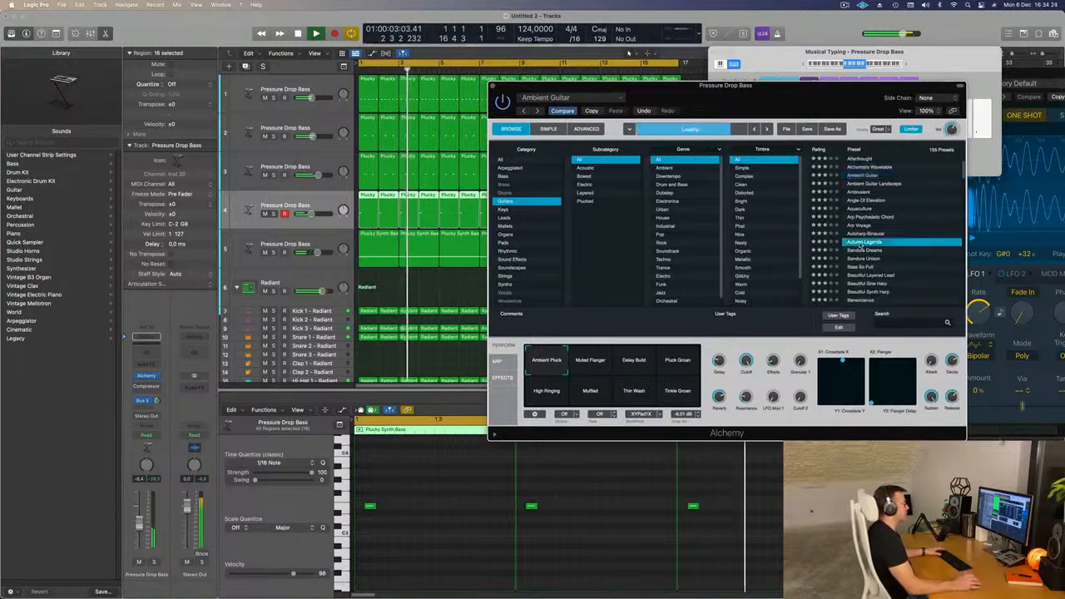
pyautogui.scroll(-2, 885, 243)
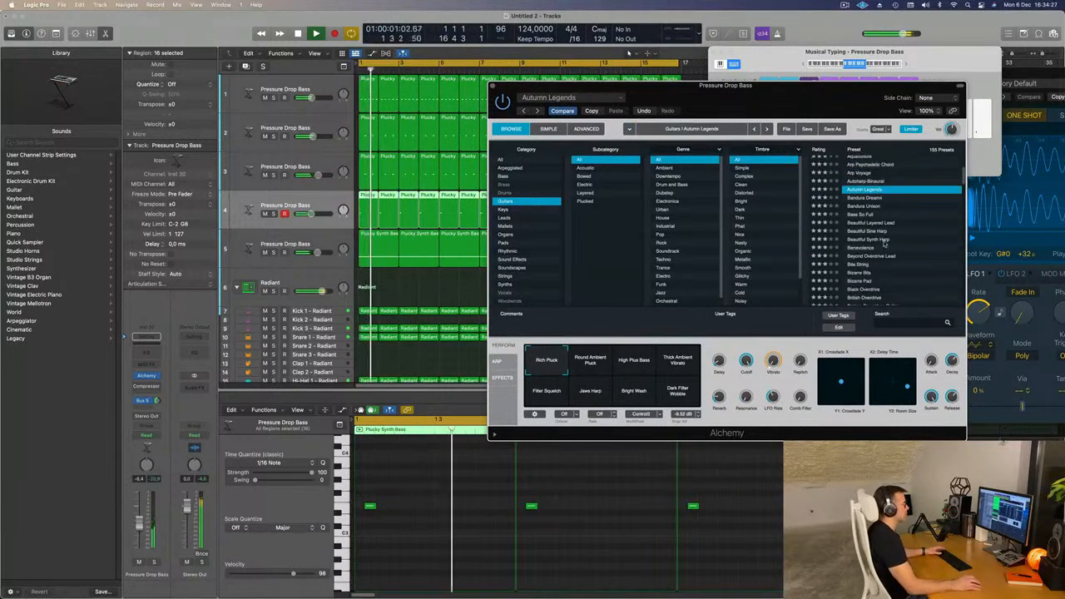
# Load the Bite String preset and lower the track's volume to -14.4 dB.
pyautogui.click(858, 264)
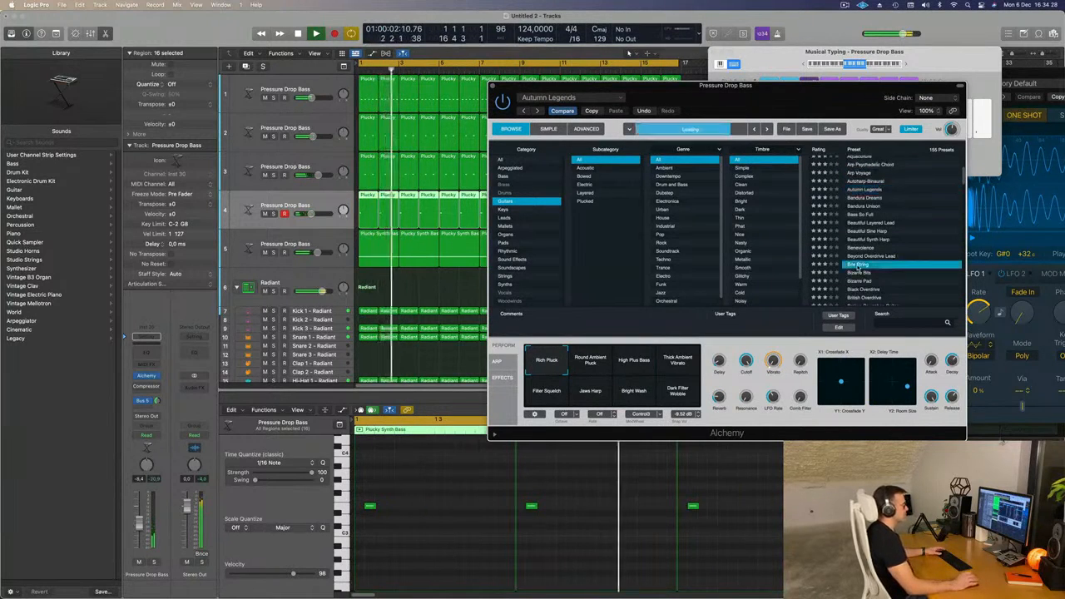
pyautogui.scroll(-1, 901, 273)
pyautogui.moveTo(830, 106); pyautogui.dragTo(824, 86)
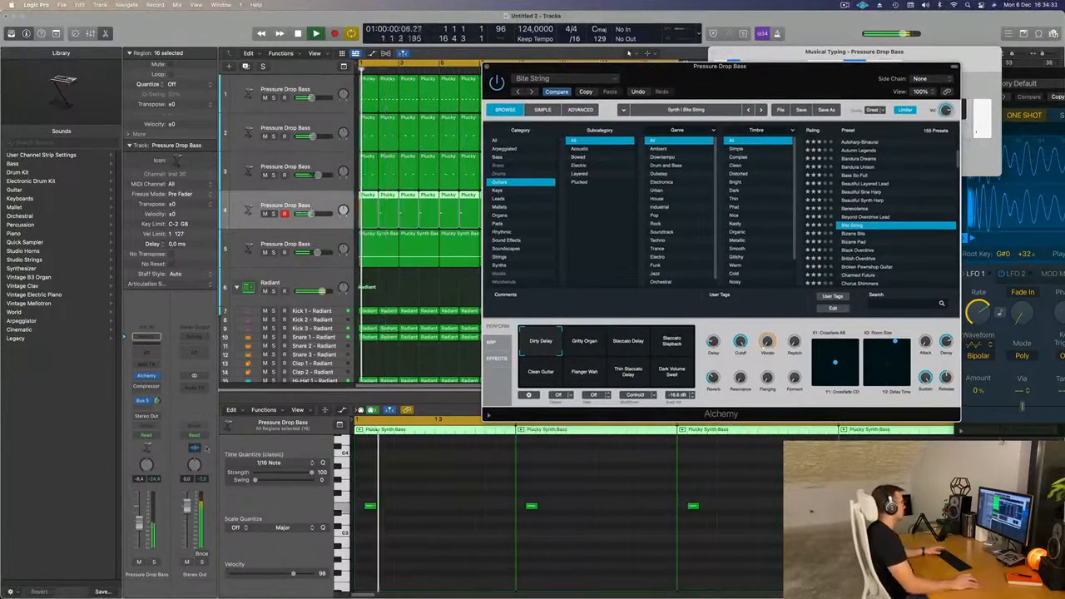
pyautogui.moveTo(139, 525); pyautogui.dragTo(139, 532)
pyautogui.press('Return')
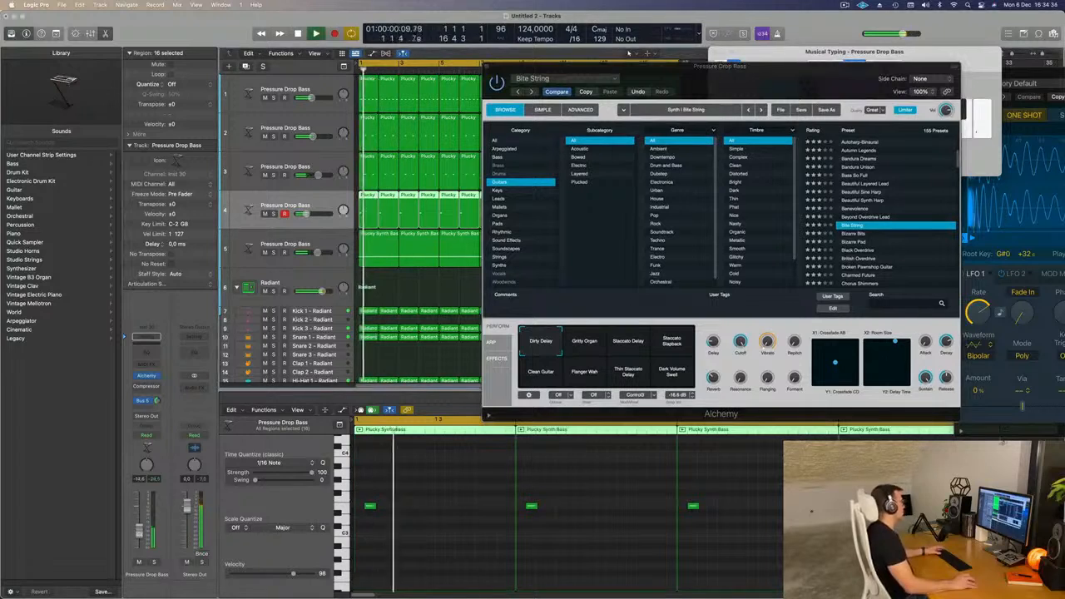
pyautogui.moveTo(721, 99); pyautogui.dragTo(924, 86)
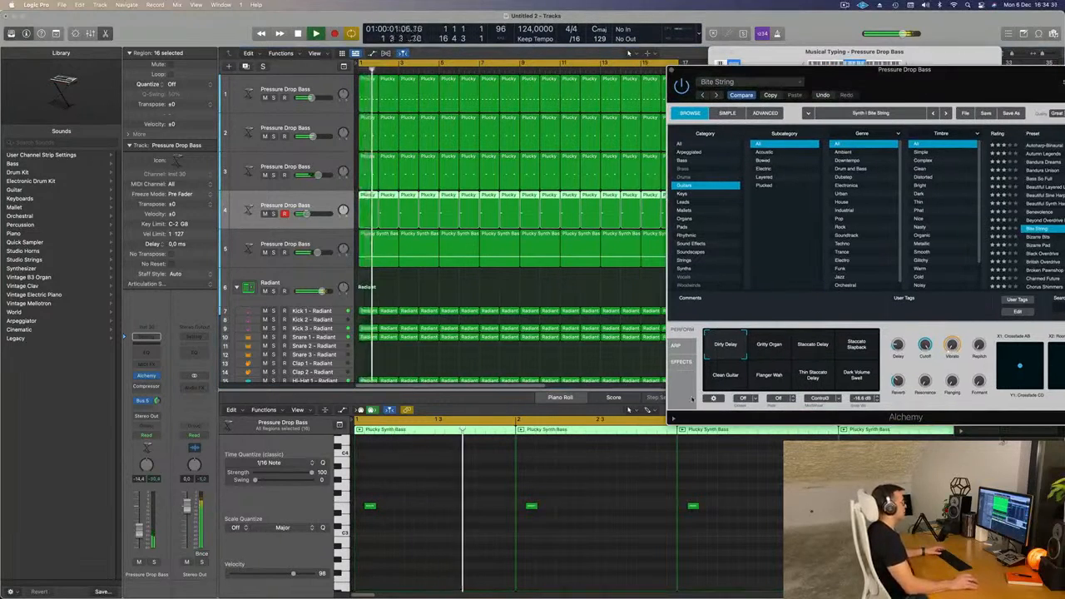
# Delete every second region on the Bite String track, from bar 2 through bar 16.
pyautogui.press('space')
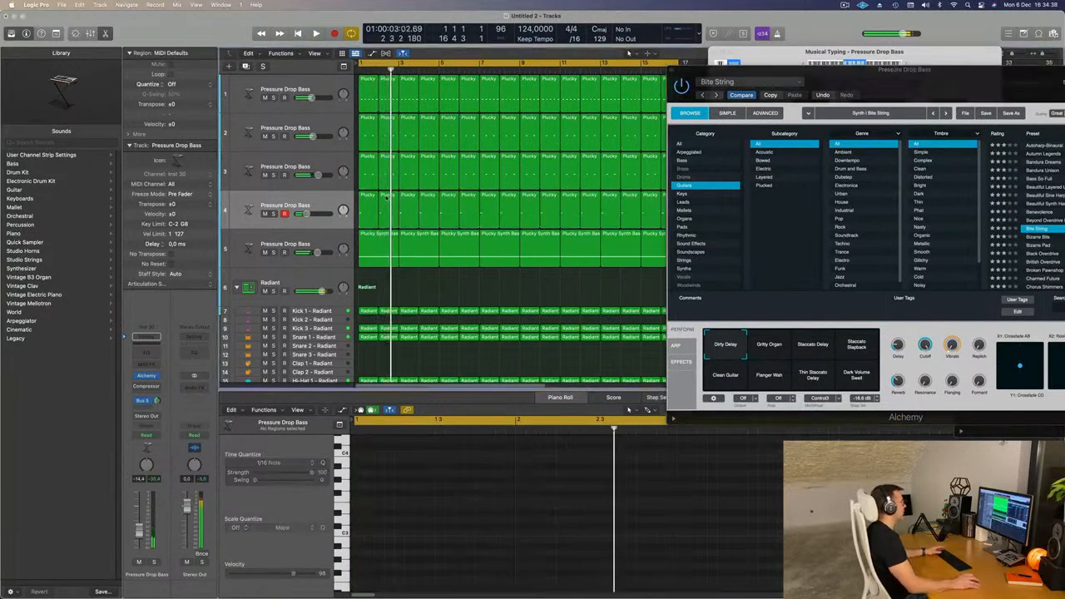
pyautogui.click(386, 198)
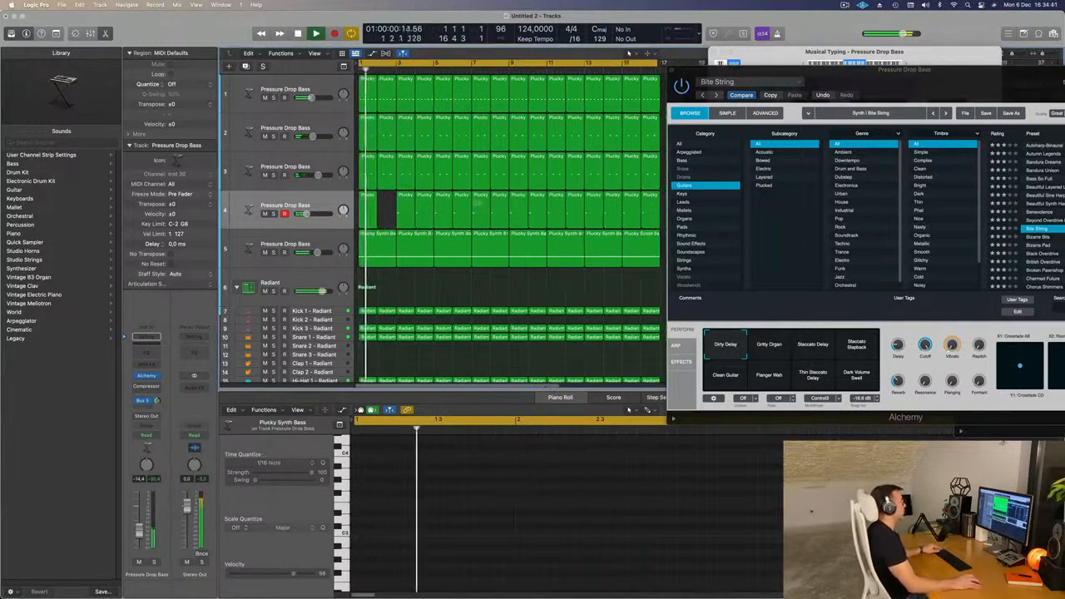
pyautogui.moveTo(893, 75); pyautogui.dragTo(808, 189)
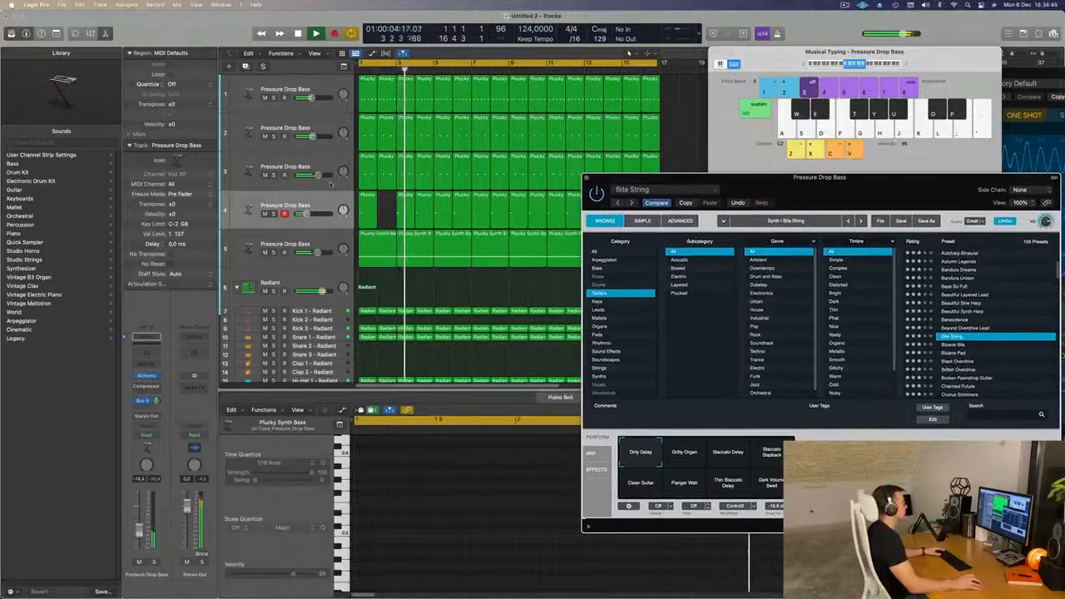
pyautogui.click(430, 197)
pyautogui.press('Delete')
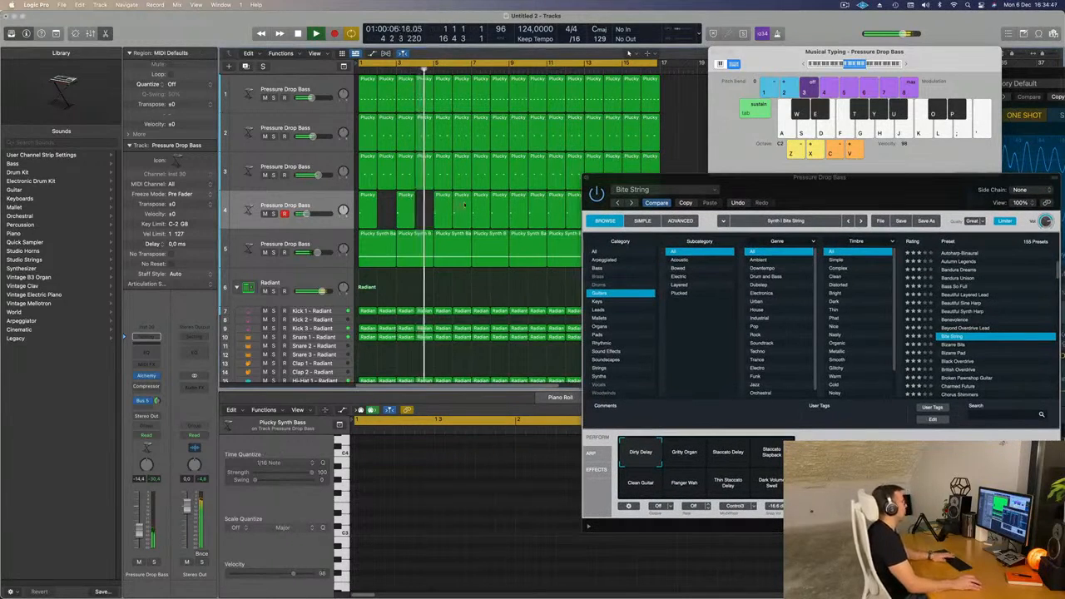
pyautogui.press('space')
pyautogui.click(464, 197)
pyautogui.press('Delete')
pyautogui.click(499, 200)
pyautogui.press('Delete')
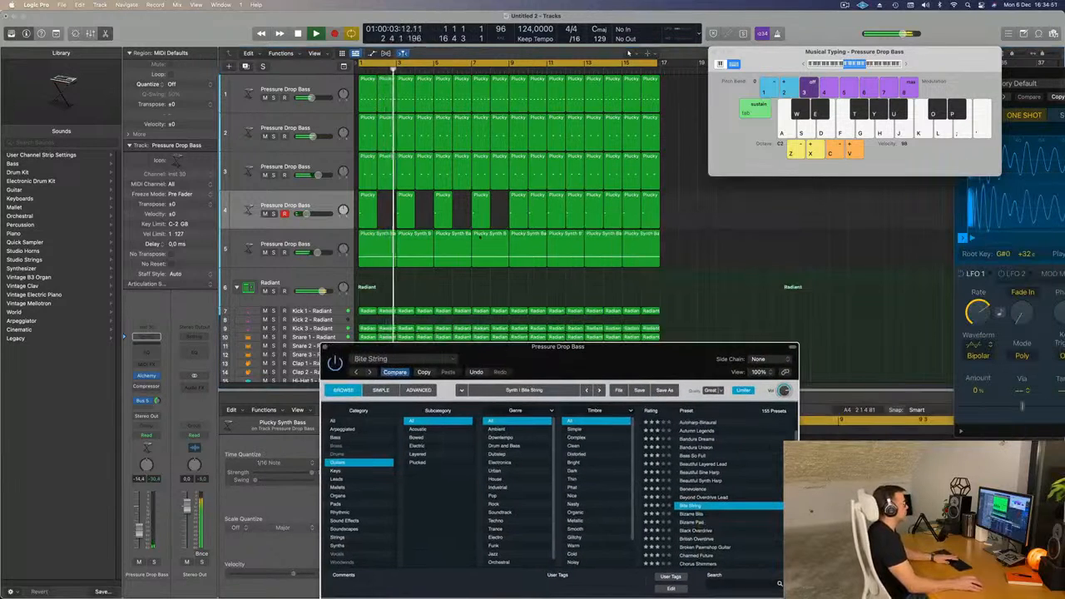
pyautogui.click(539, 213)
pyautogui.press('Delete')
pyautogui.click(582, 207)
pyautogui.press('Delete')
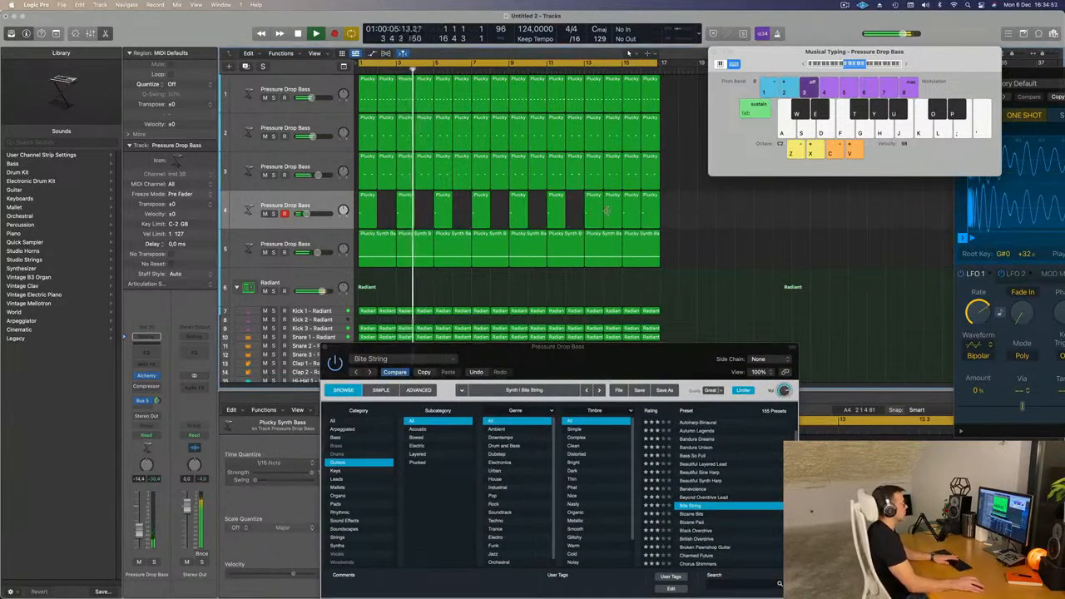
pyautogui.click(616, 208)
pyautogui.press('Delete')
pyautogui.click(653, 207)
pyautogui.press('Delete')
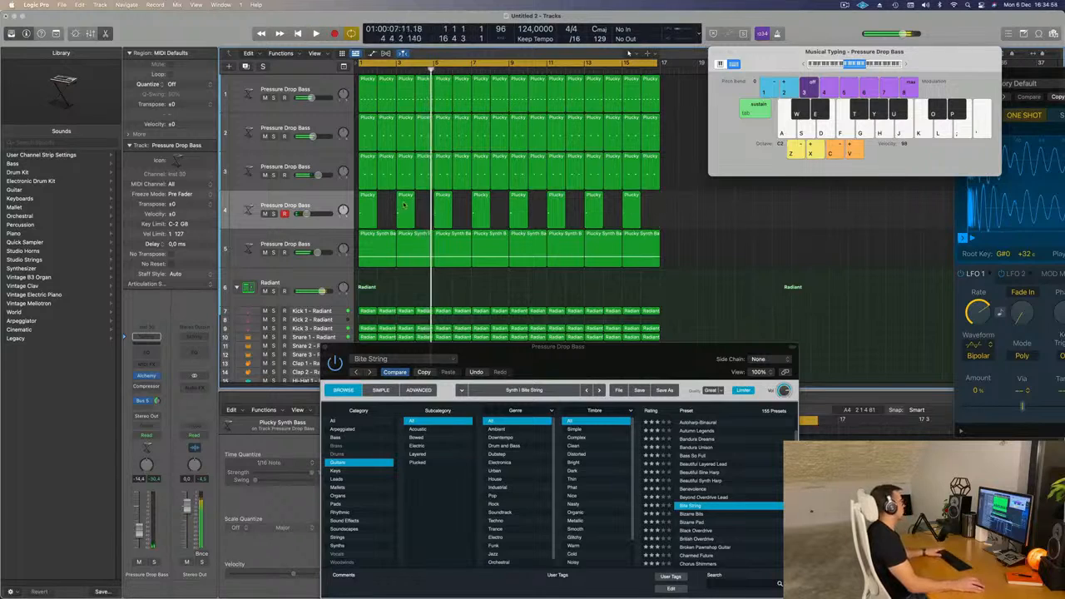
# Try Alchemy's Gritty Organ and Staccato Delay variations, choose Staccato Slapback with the track volume at -9.8 dB, and close the plug-in.
pyautogui.press('space')
pyautogui.click(331, 200)
pyautogui.moveTo(579, 363); pyautogui.dragTo(702, 97)
pyautogui.click(557, 351)
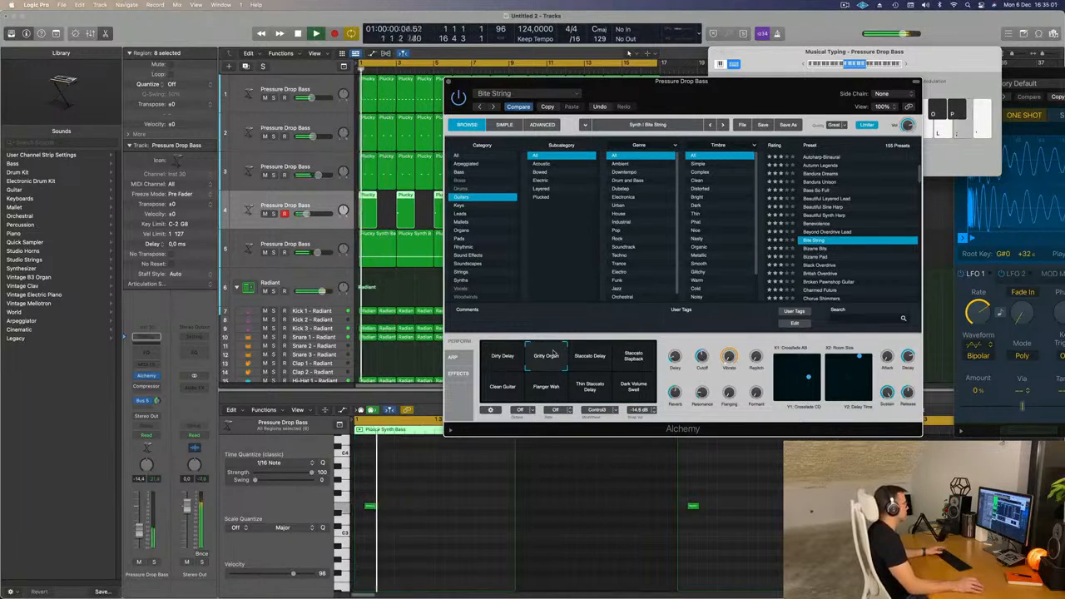
pyautogui.click(587, 357)
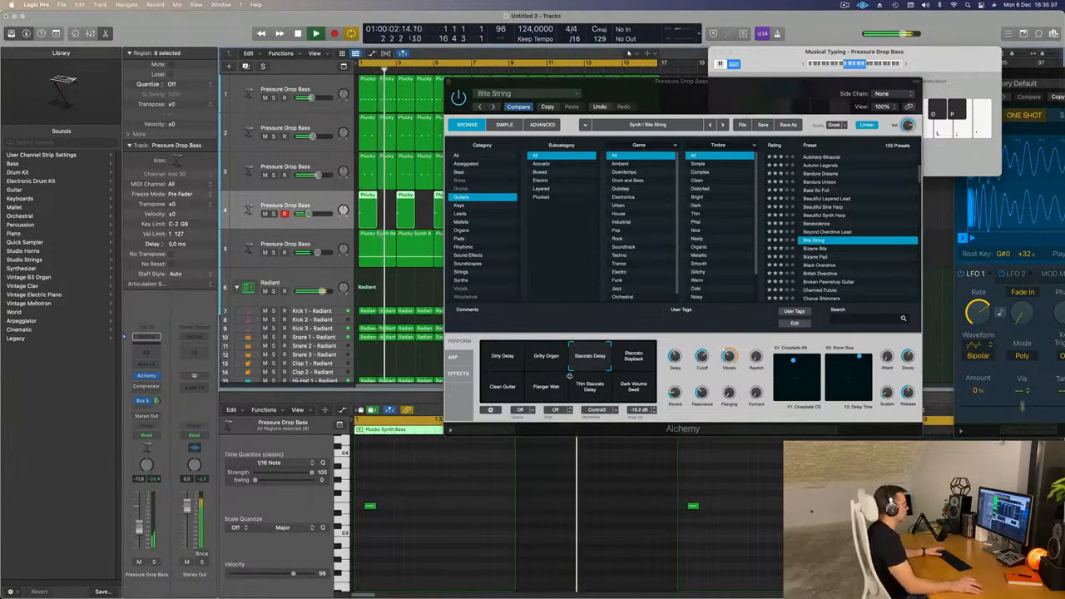
pyautogui.click(630, 368)
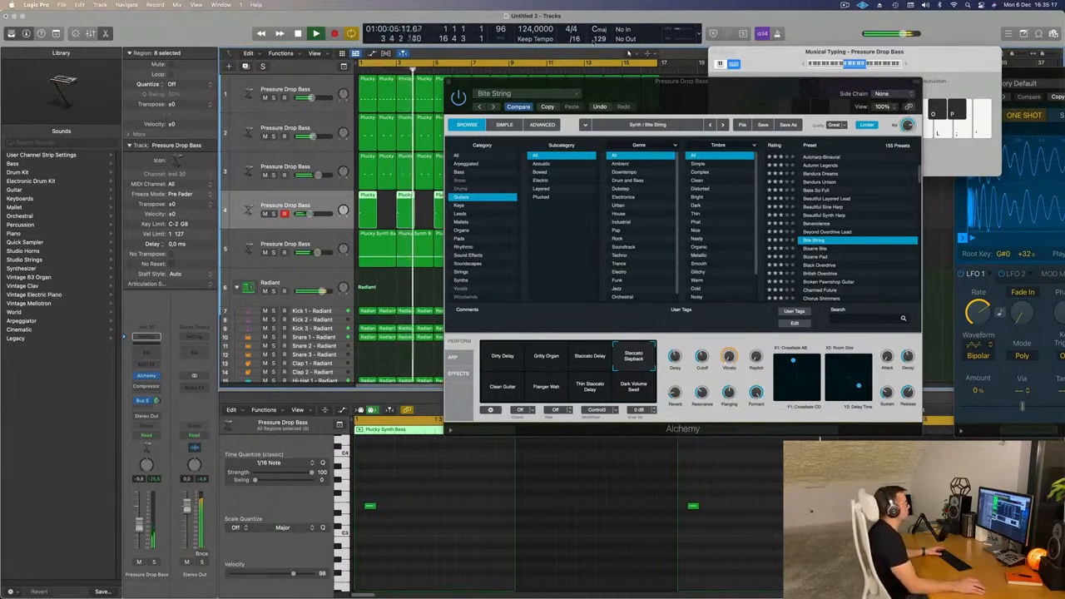
pyautogui.moveTo(518, 80); pyautogui.dragTo(446, 98)
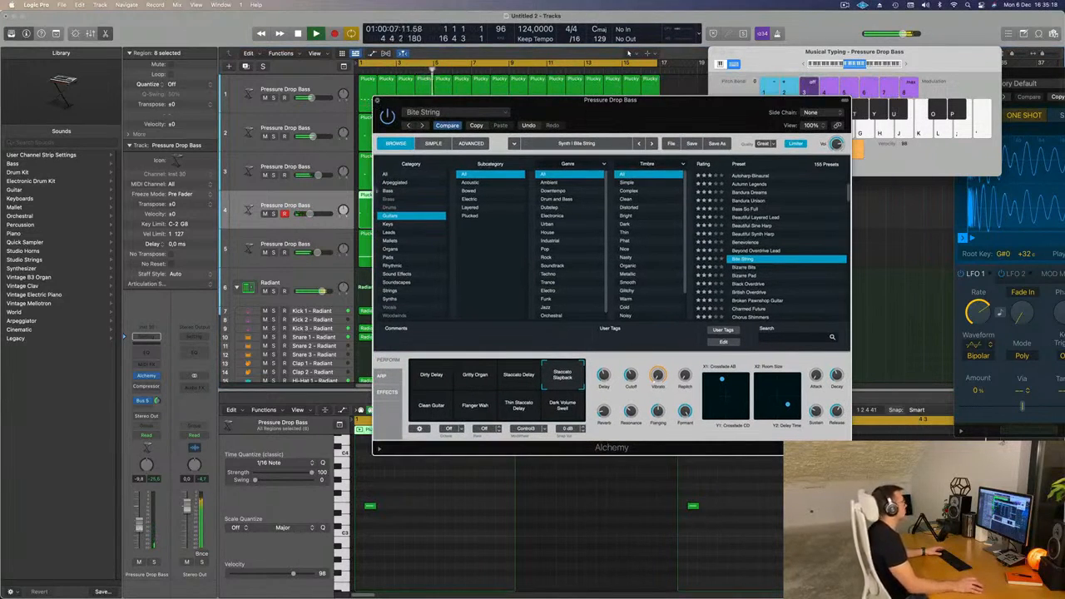
pyautogui.click(377, 100)
pyautogui.click(748, 261)
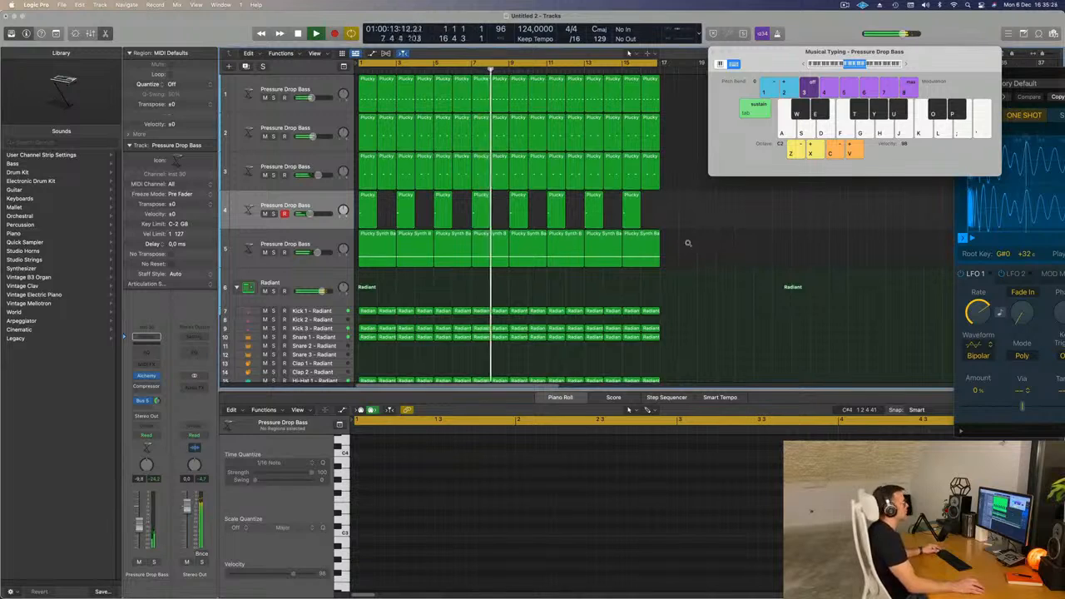
pyautogui.scroll(3, 688, 243)
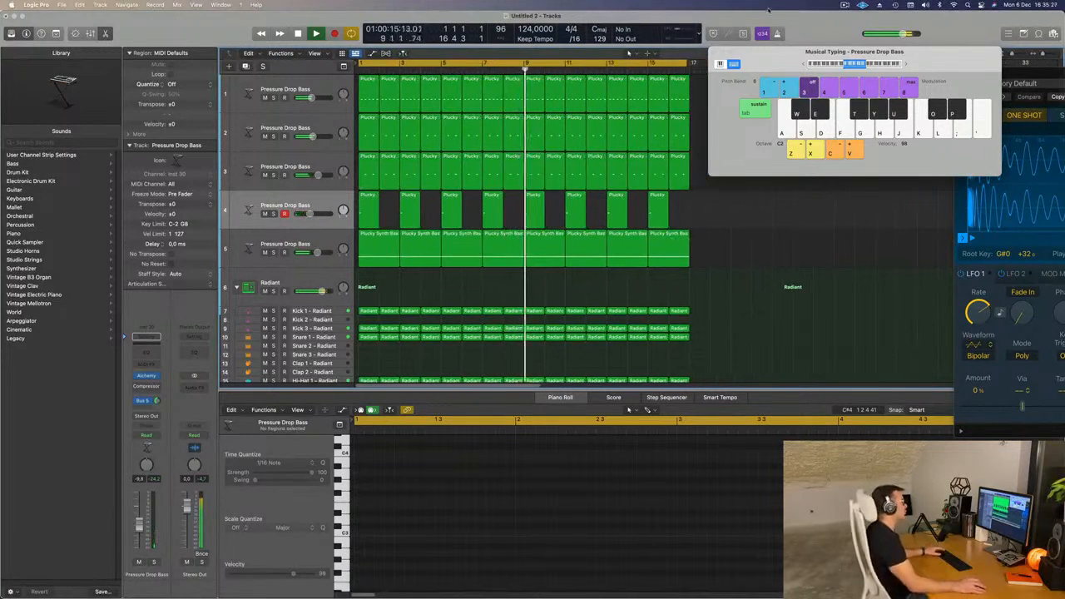
pyautogui.click(845, 5)
pyautogui.click(815, 30)
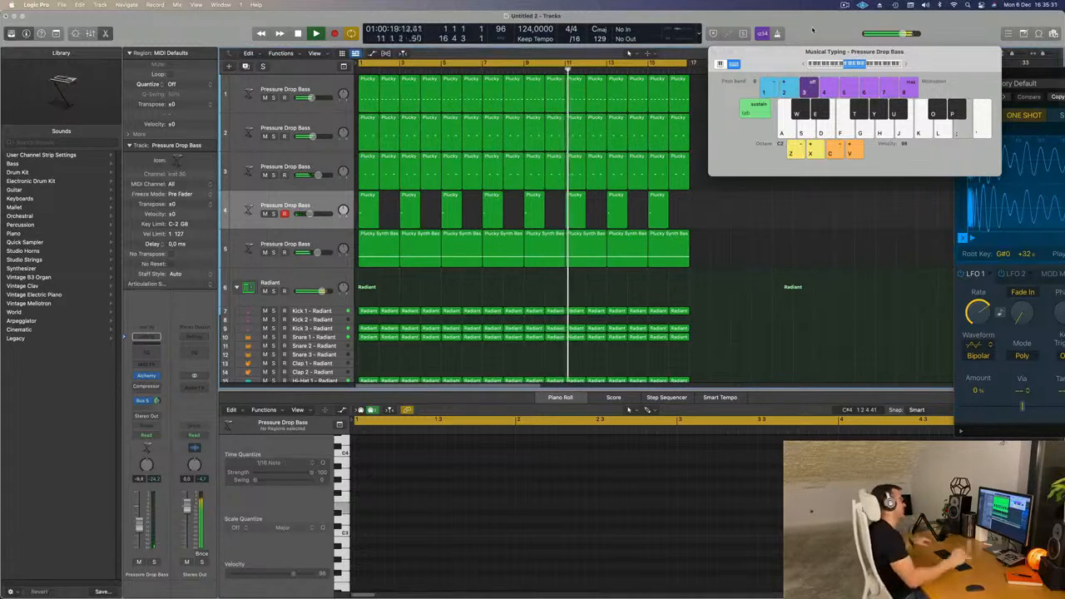
pyautogui.scroll(-3, 571, 222)
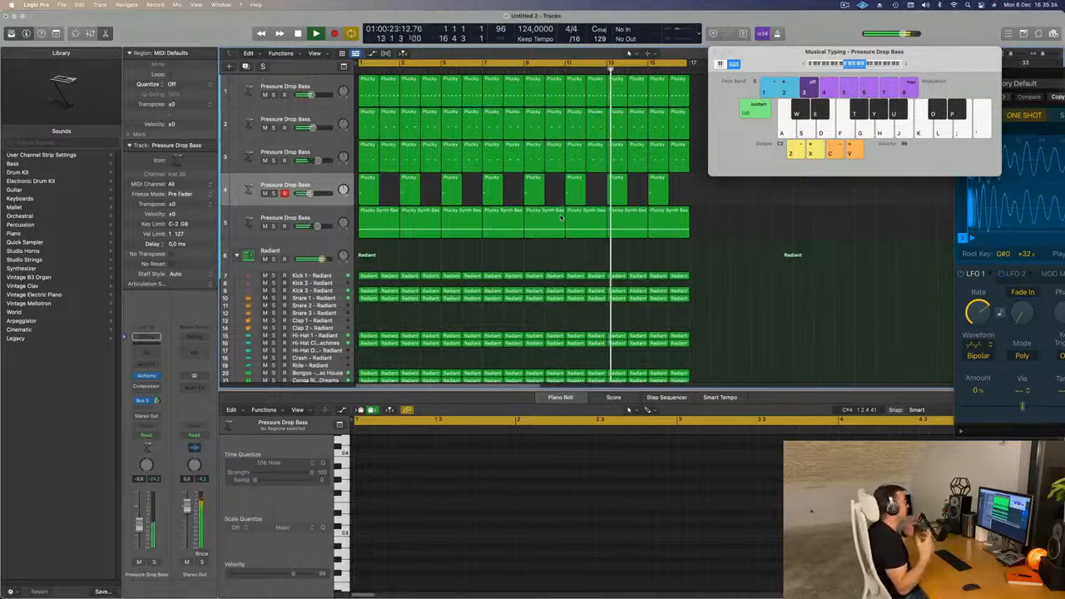
pyautogui.hscroll(-4, 450, 266)
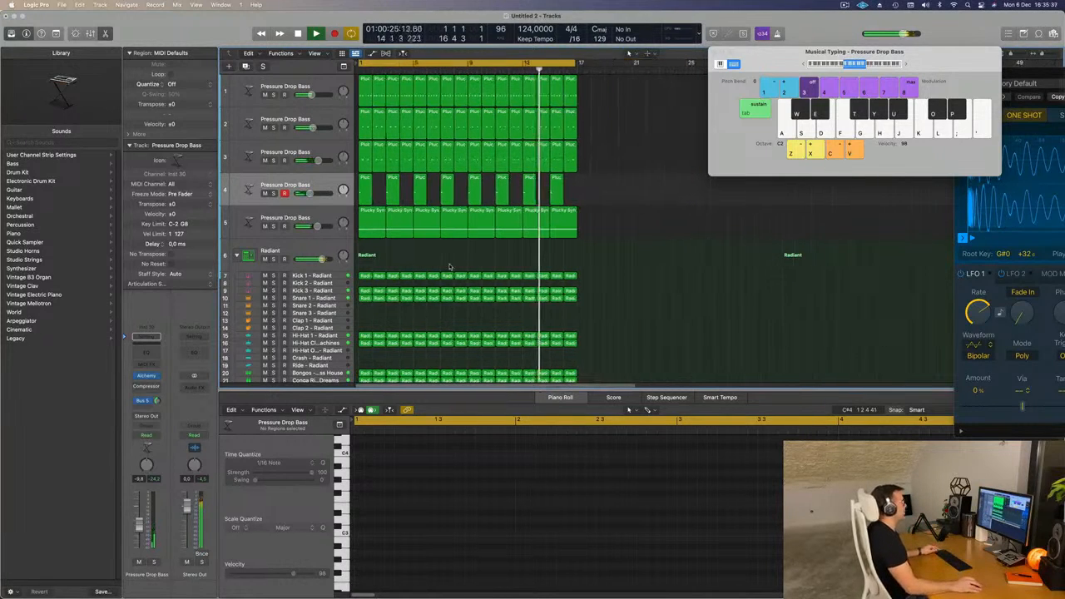
pyautogui.hscroll(1, 453, 261)
pyautogui.scroll(-1, 481, 249)
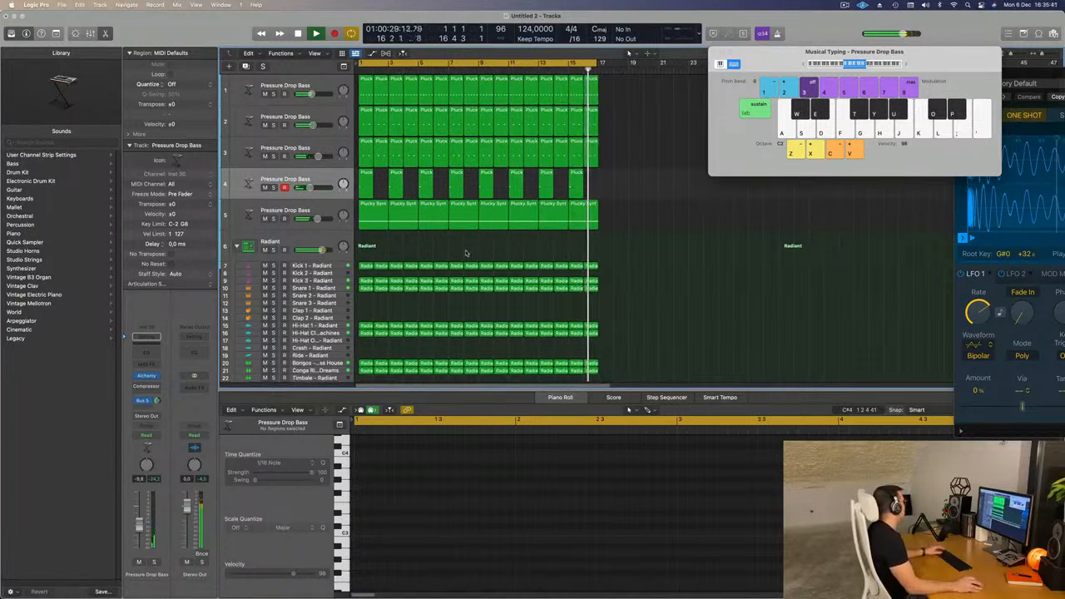
# Duplicate the fourth Pressure Drop Bass track and copy its first region to bar 2 of the new track.
pyautogui.click(298, 179)
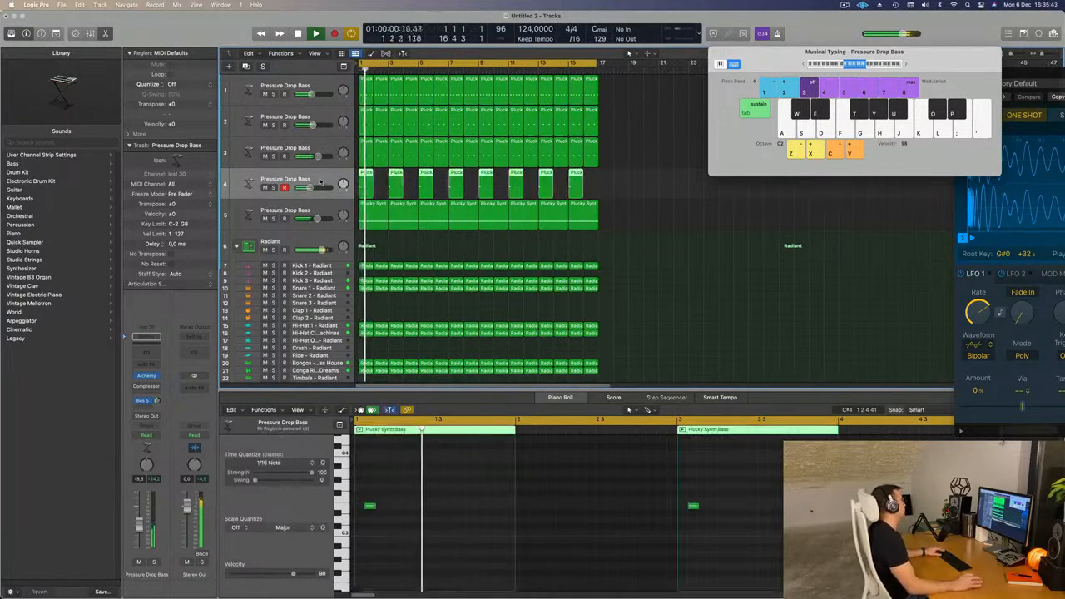
pyautogui.press('Return')
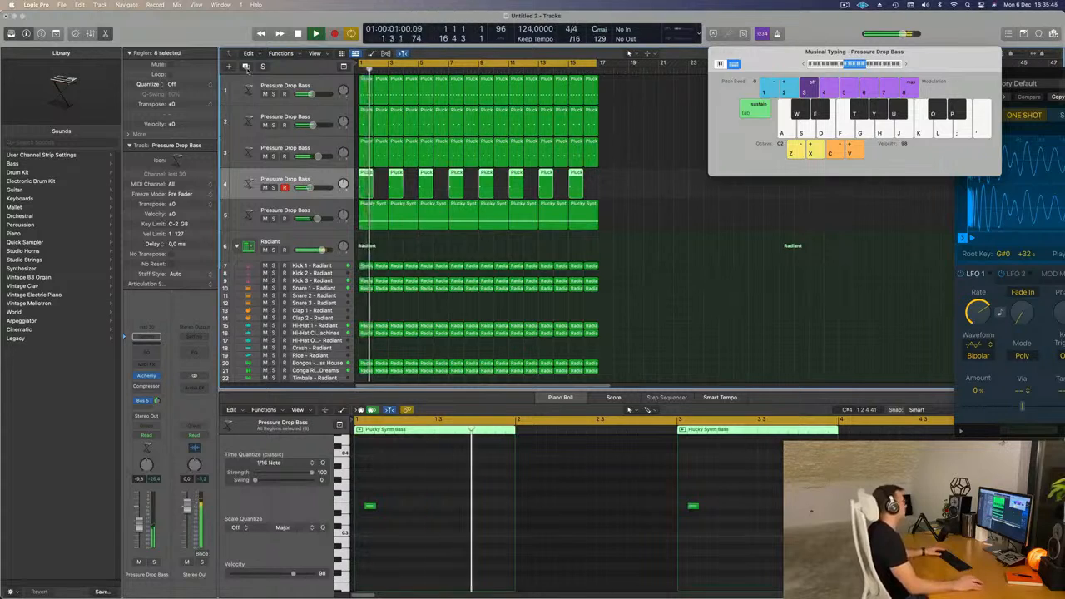
pyautogui.press('super+d')
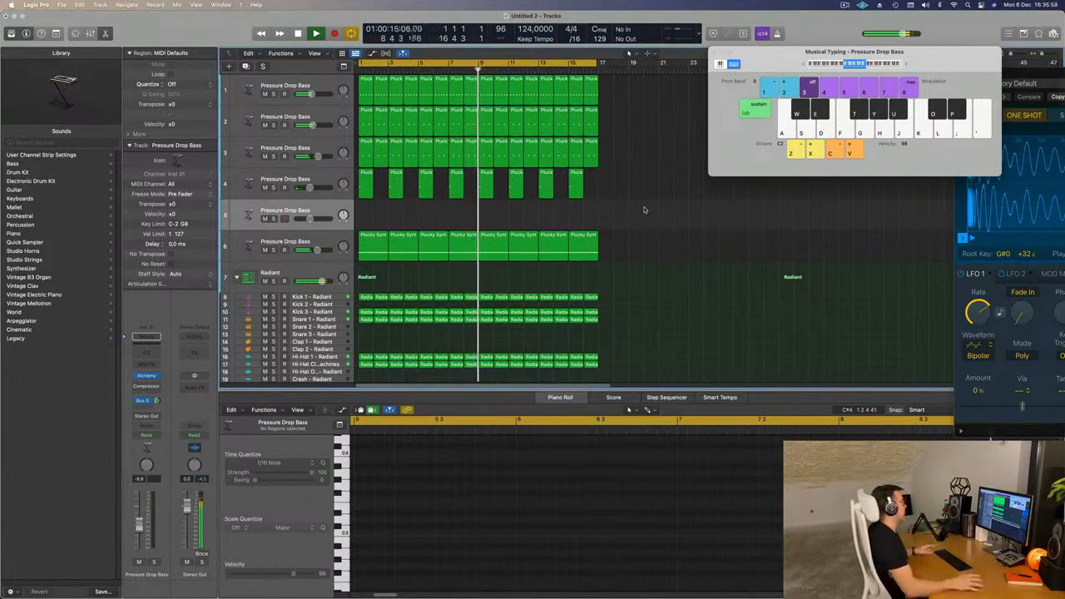
pyautogui.click(365, 183)
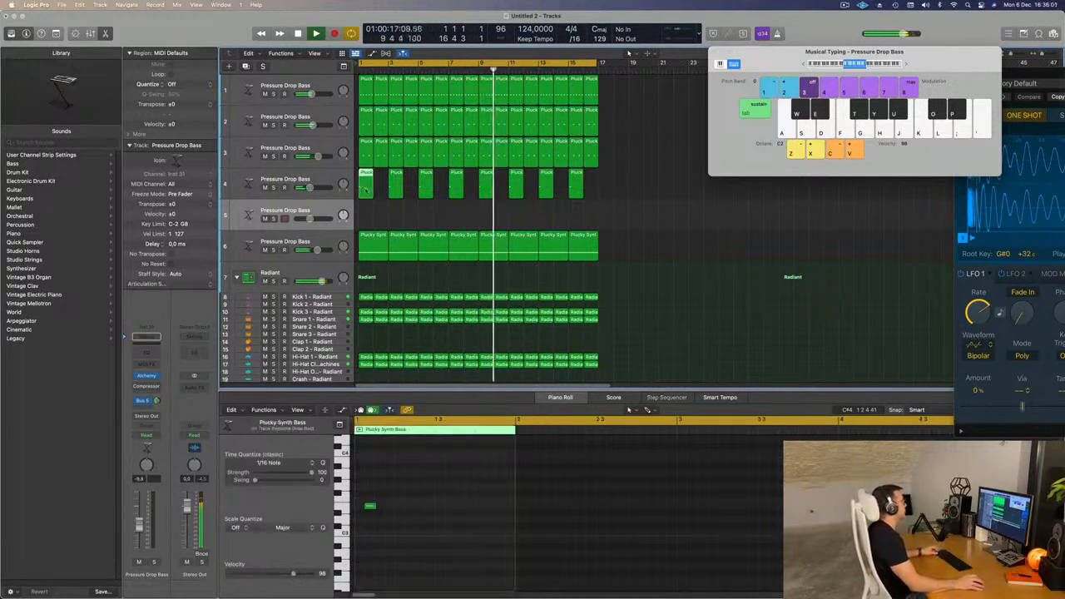
pyautogui.moveTo(365, 190); pyautogui.dragTo(381, 215)
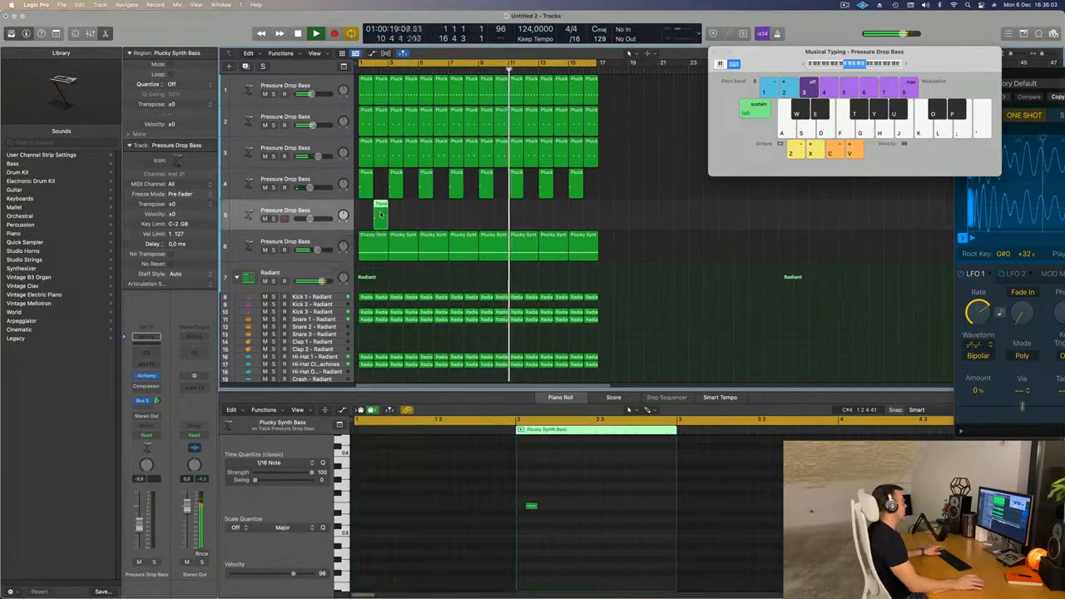
# Open Alchemy on the duplicated track and load the 8mm Film Sequence preset from the Vocals category during playback.
pyautogui.press('space')
pyautogui.press('space')
pyautogui.press('space')
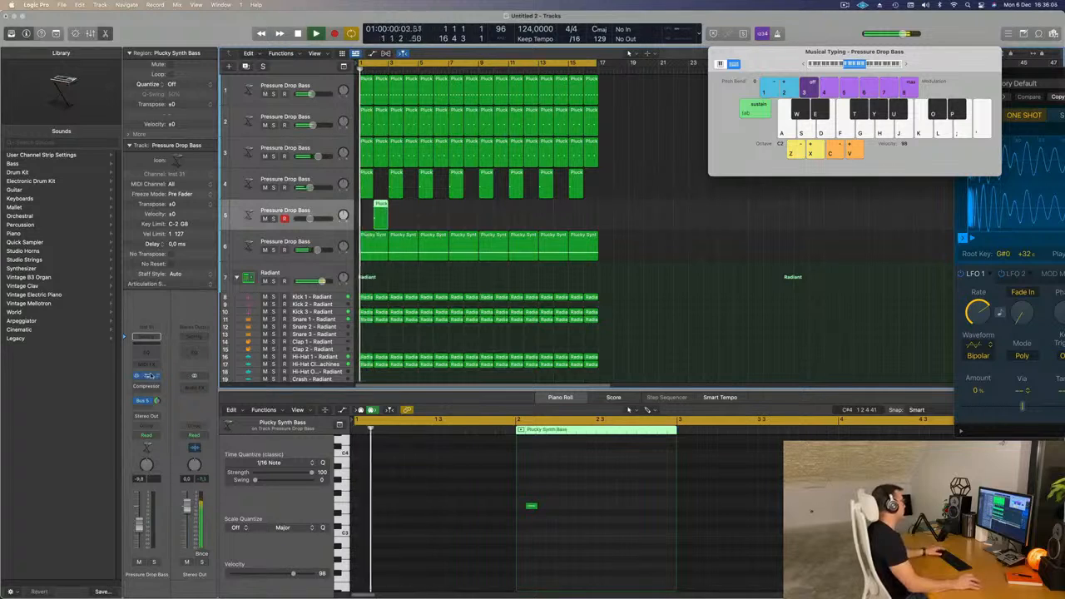
pyautogui.click(146, 375)
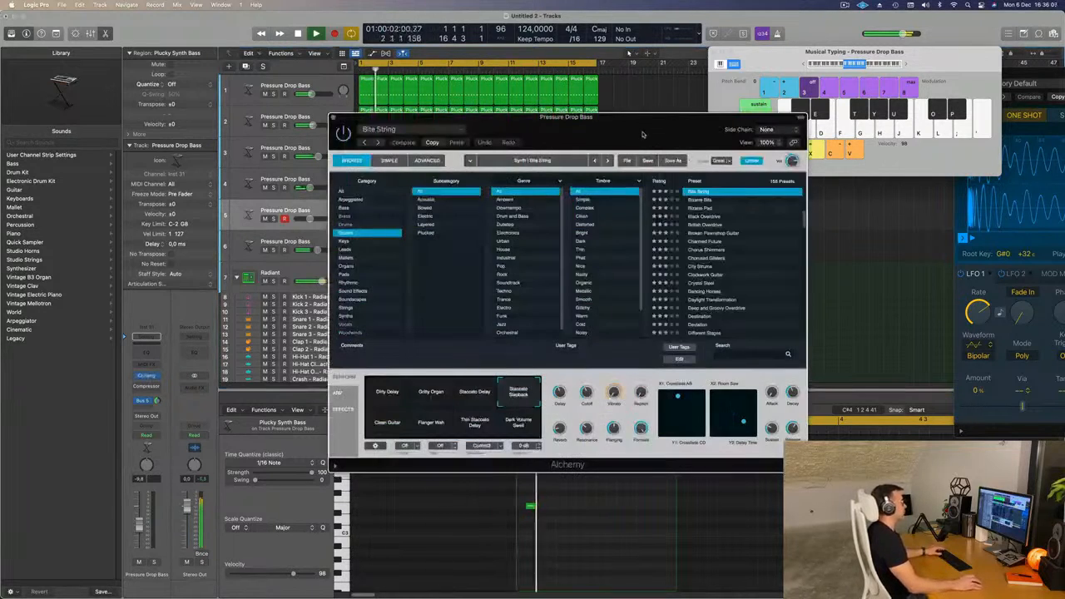
pyautogui.moveTo(638, 146); pyautogui.dragTo(797, 128)
pyautogui.press('space')
pyautogui.press('space')
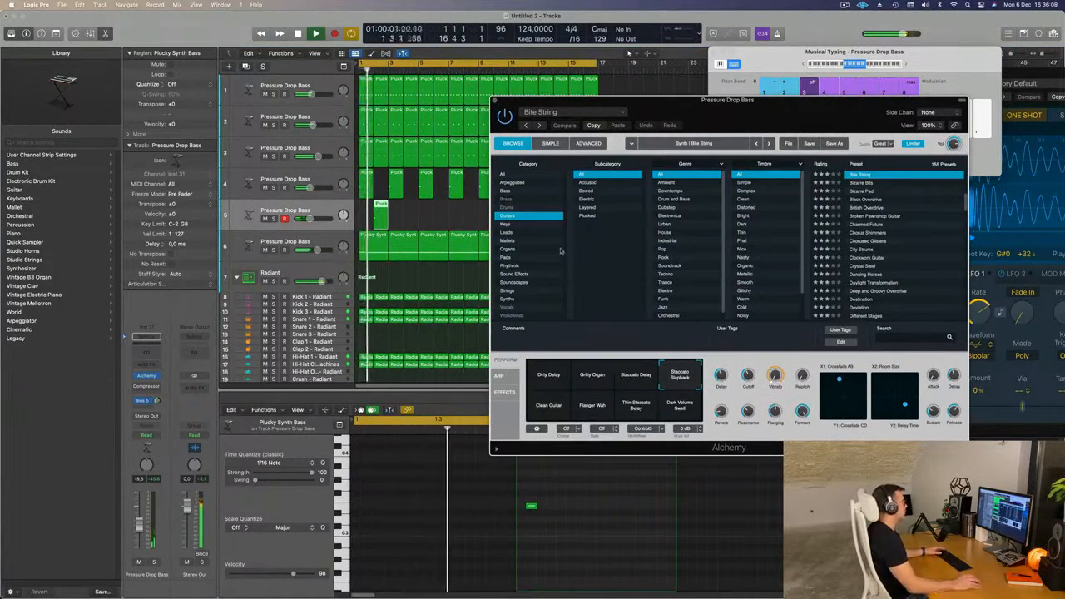
pyautogui.click(515, 307)
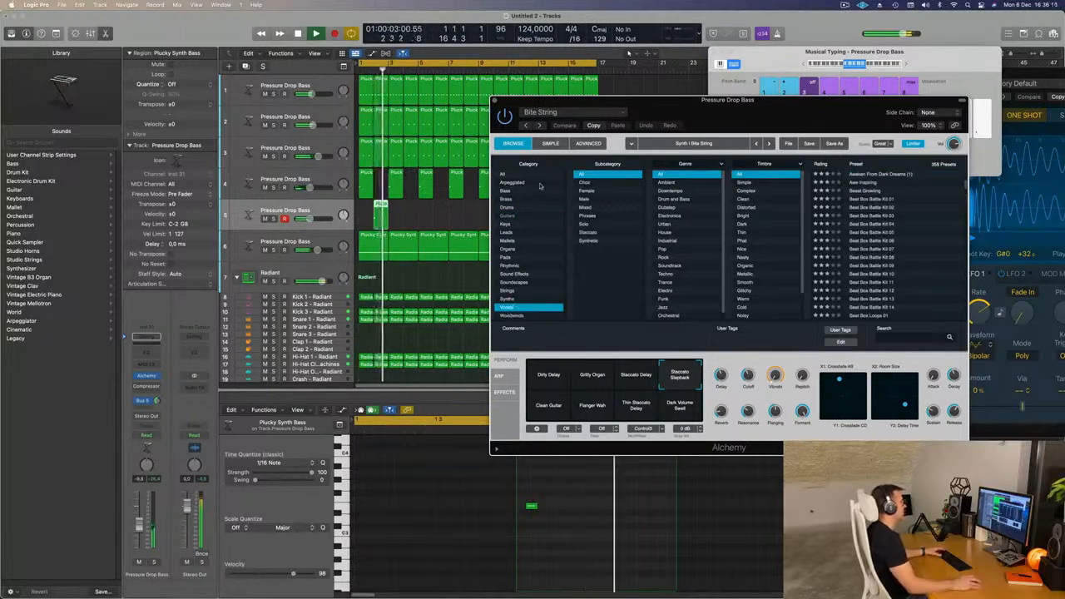
pyautogui.scroll(2, 890, 216)
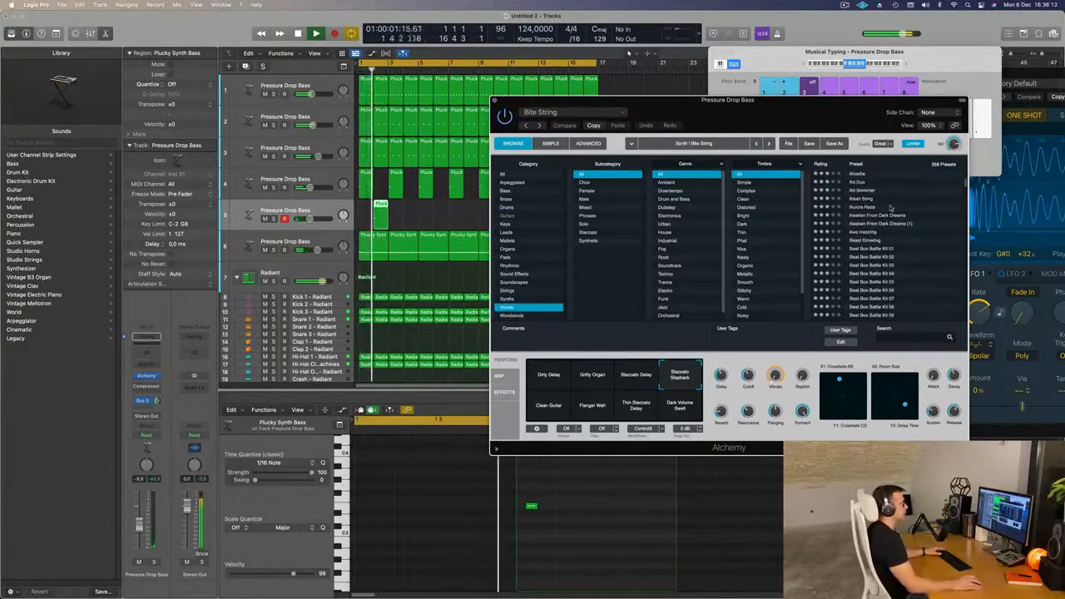
pyautogui.scroll(3, 880, 209)
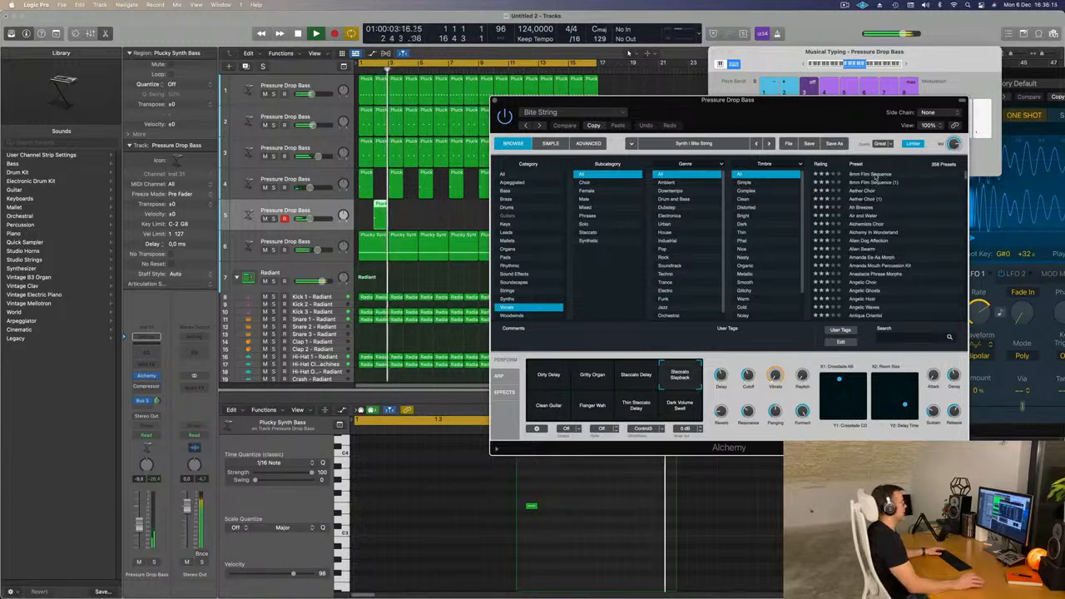
pyautogui.click(870, 174)
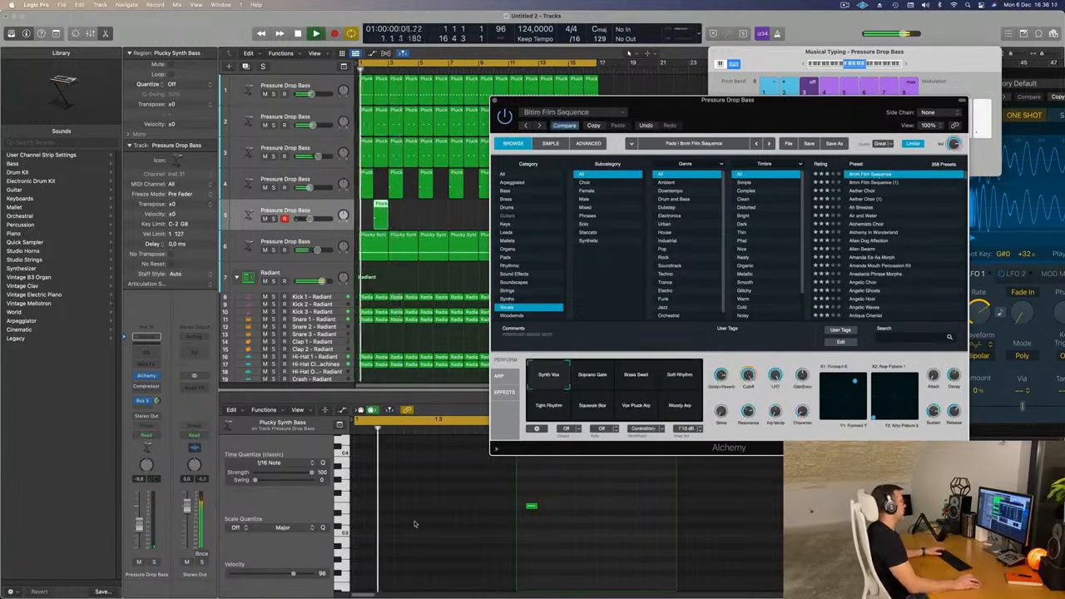
# Lengthen the note in the bar 2 region and move it down one octave.
pyautogui.moveTo(533, 505); pyautogui.dragTo(554, 511)
pyautogui.press('space')
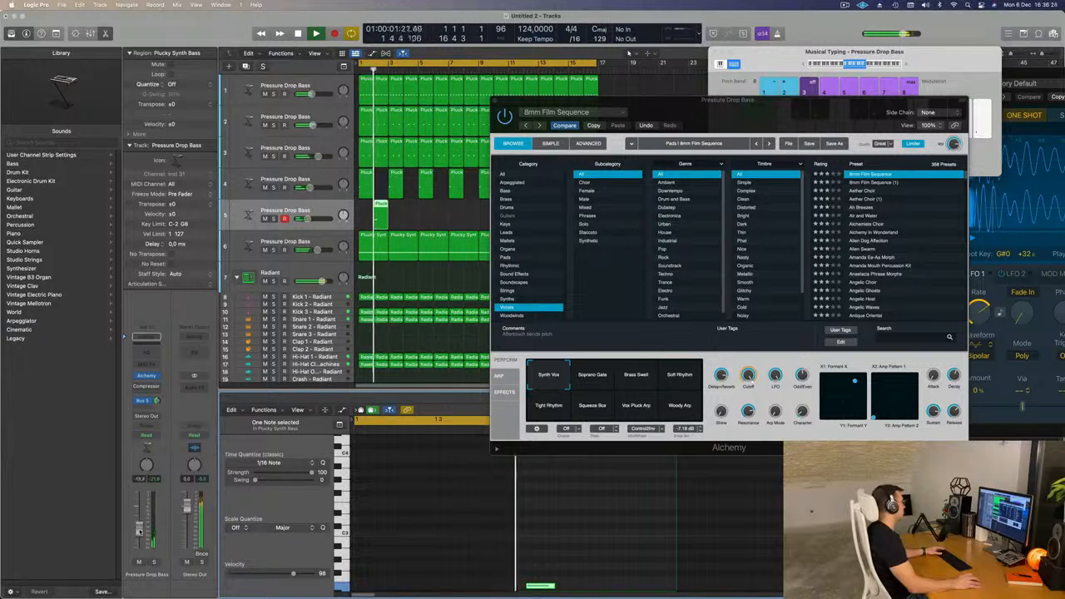
# Audition the Aether Choir and Ah Breezes presets, raising the track's volume to -2.0 dB.
pyautogui.click(868, 192)
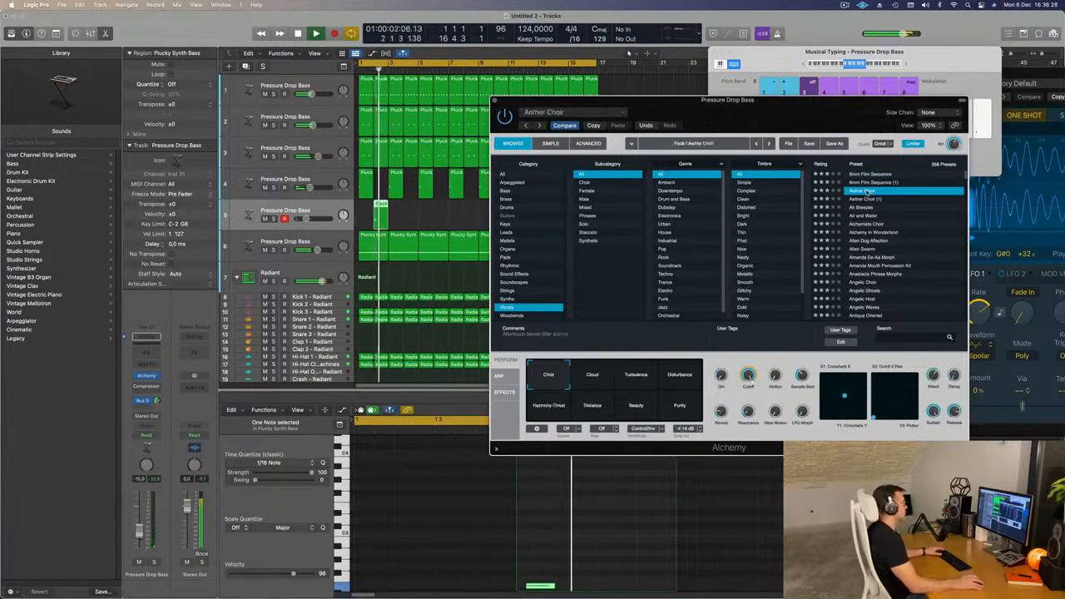
pyautogui.moveTo(141, 536); pyautogui.dragTo(141, 529)
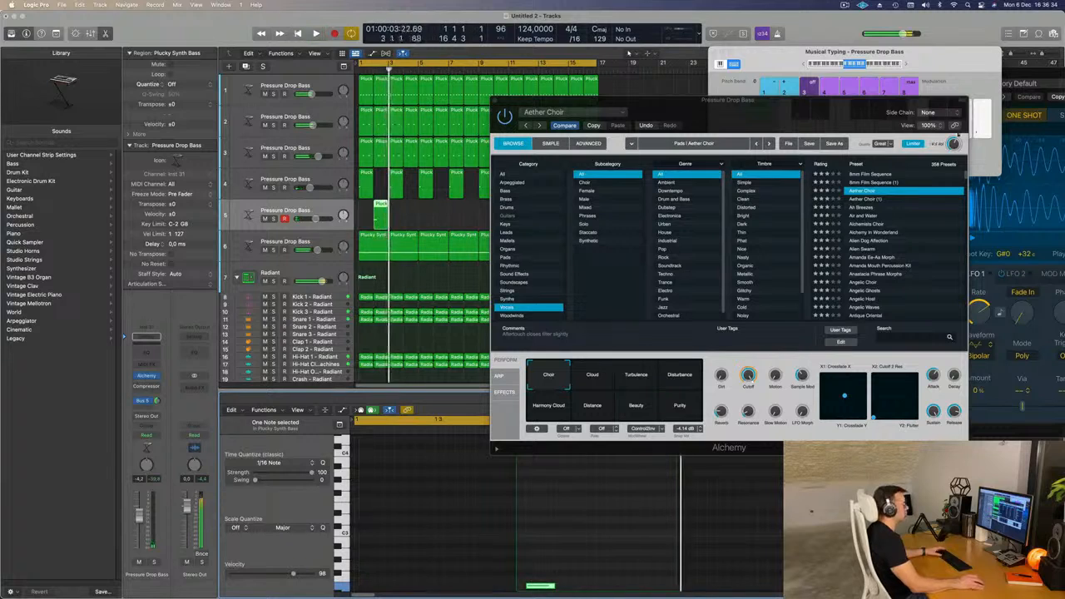
pyautogui.click(865, 207)
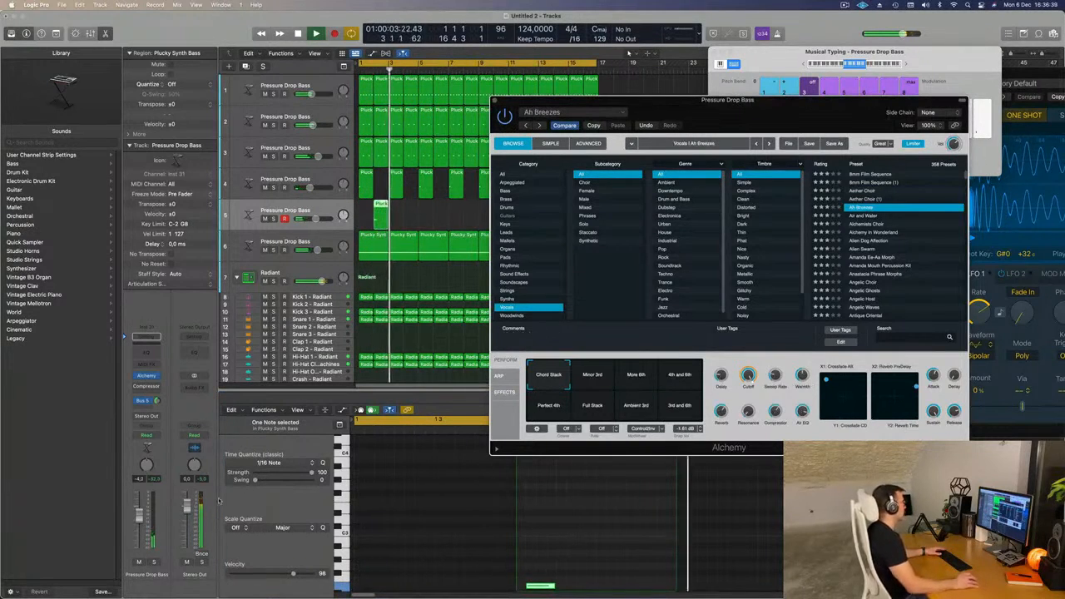
pyautogui.press('space')
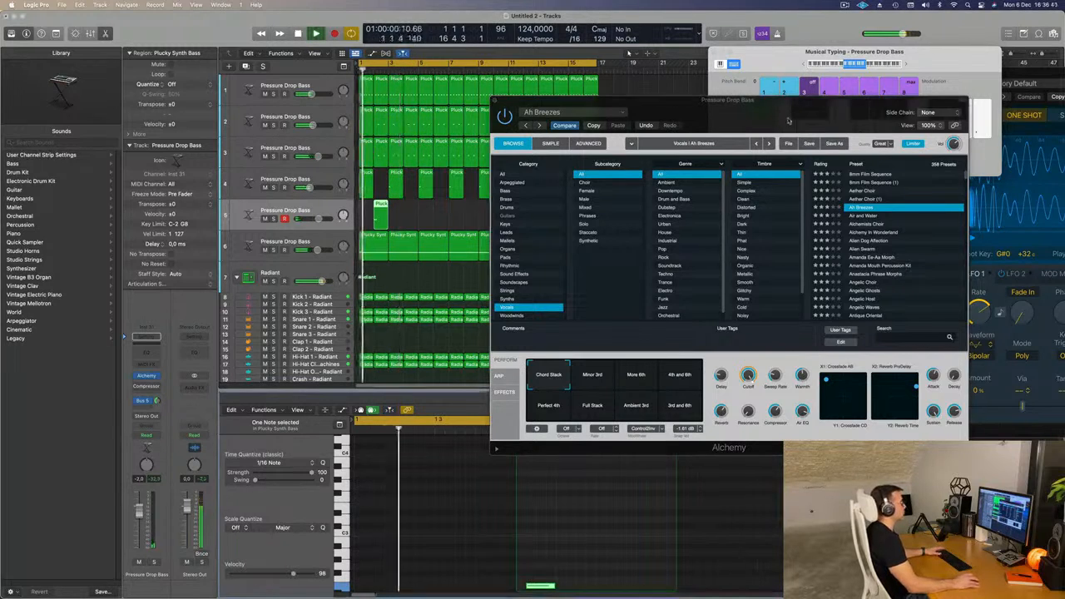
# Copy the bar 2 region to every second bar through bar 16 on the duplicated track.
pyautogui.moveTo(783, 123); pyautogui.dragTo(893, 116)
pyautogui.click(384, 204)
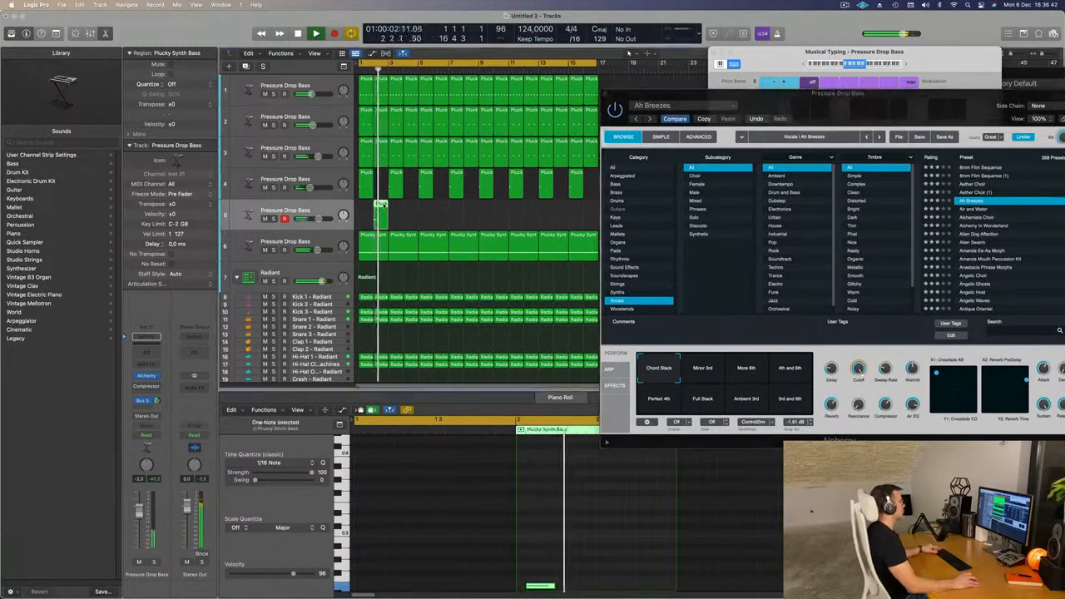
pyautogui.moveTo(382, 205); pyautogui.dragTo(502, 210)
pyautogui.click(374, 221)
pyautogui.press('Return')
pyautogui.moveTo(753, 93); pyautogui.dragTo(745, 62)
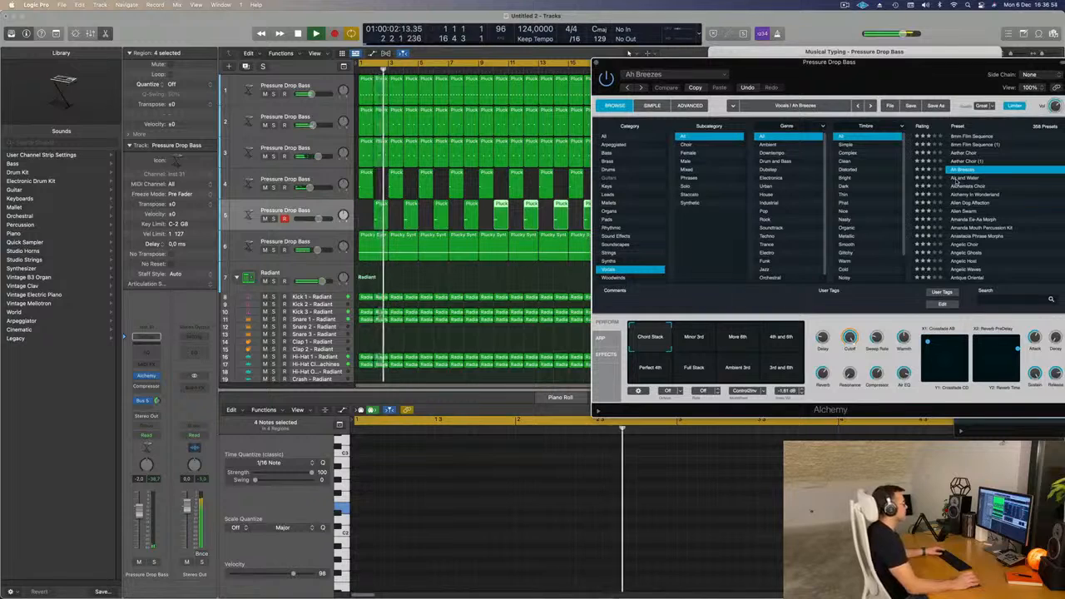
# Audition the Air and Water, Alchemists Choir and Alchemy In Wonderland presets with the track's volume at 1.2 dB.
pyautogui.click(966, 178)
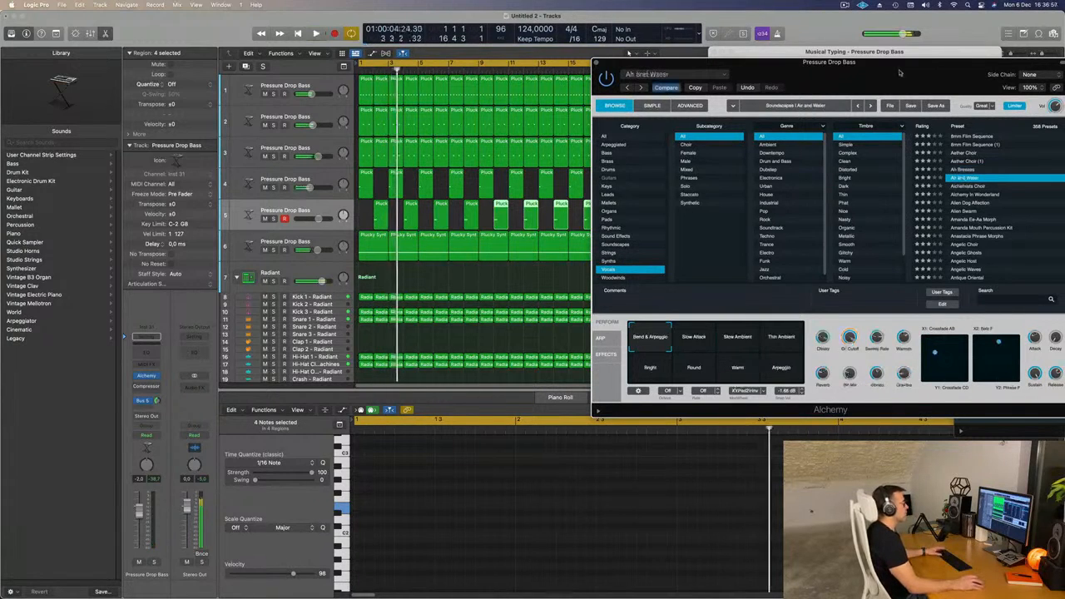
pyautogui.moveTo(900, 72); pyautogui.dragTo(882, 68)
pyautogui.press('Return')
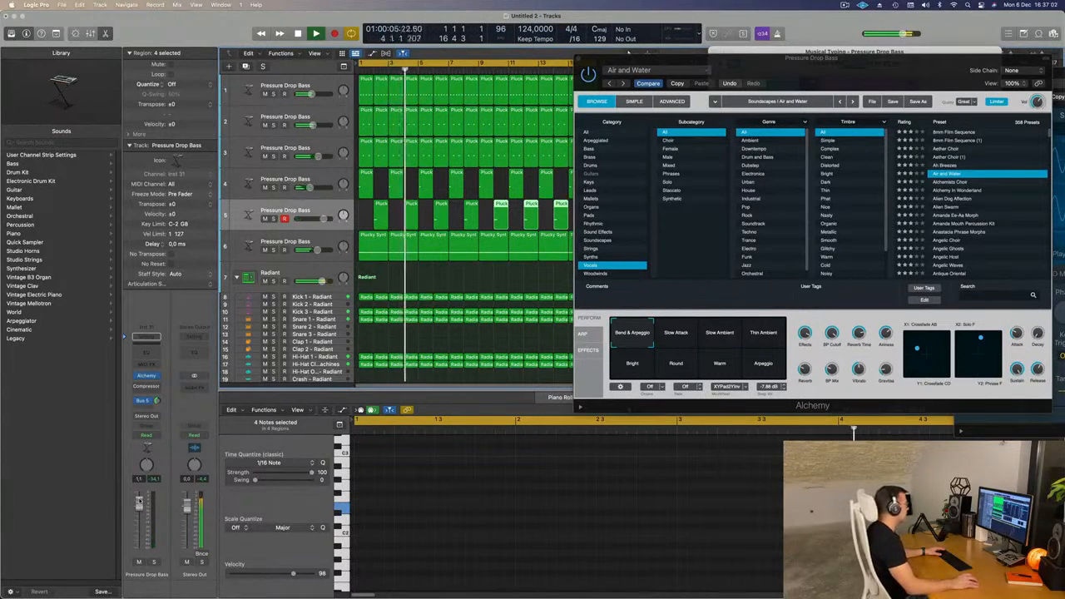
pyautogui.click(962, 181)
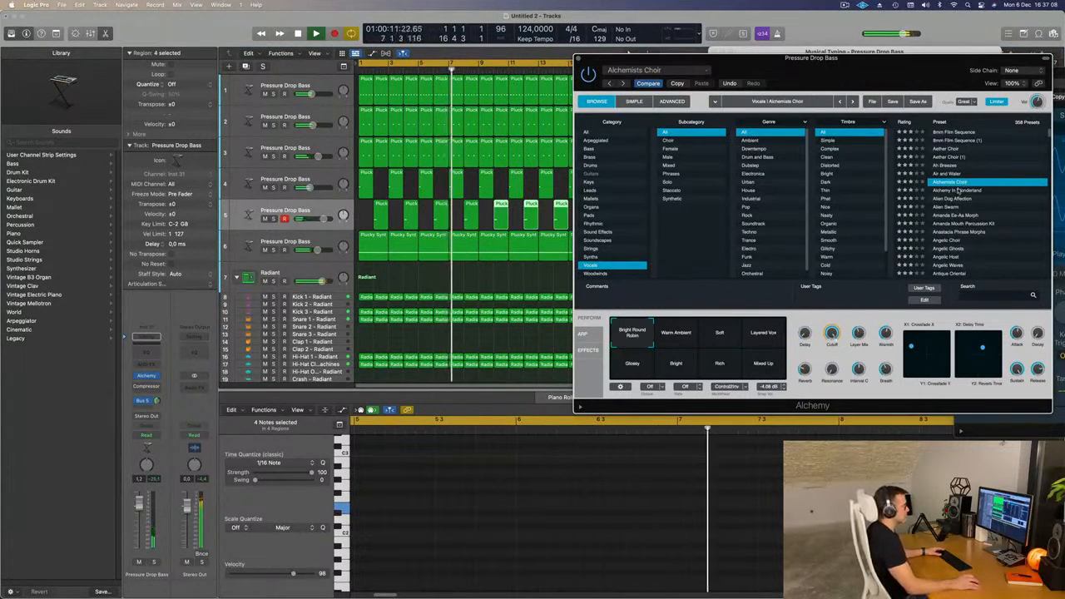
pyautogui.click(958, 190)
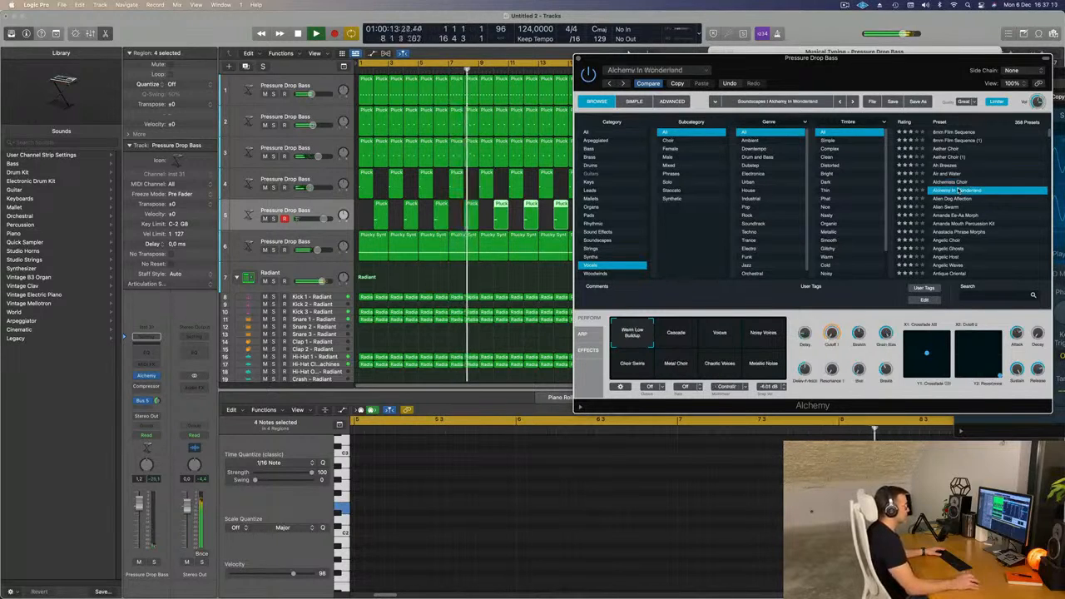
# Load the Alien Dog Affection preset, choose its Eerie variation and lower the track's volume to -1.6 dB.
pyautogui.click(951, 200)
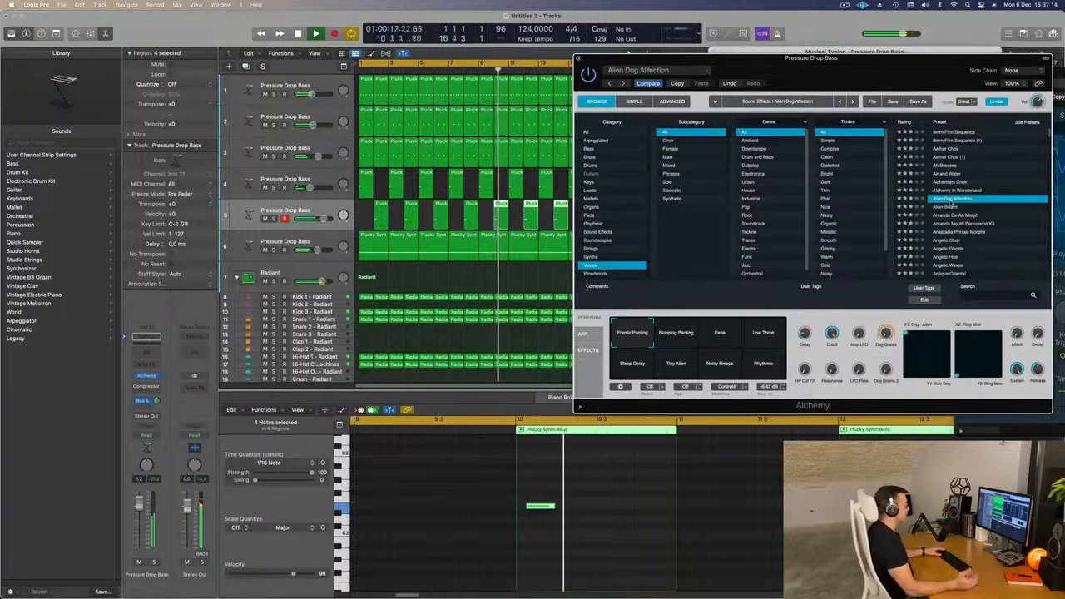
pyautogui.click(681, 332)
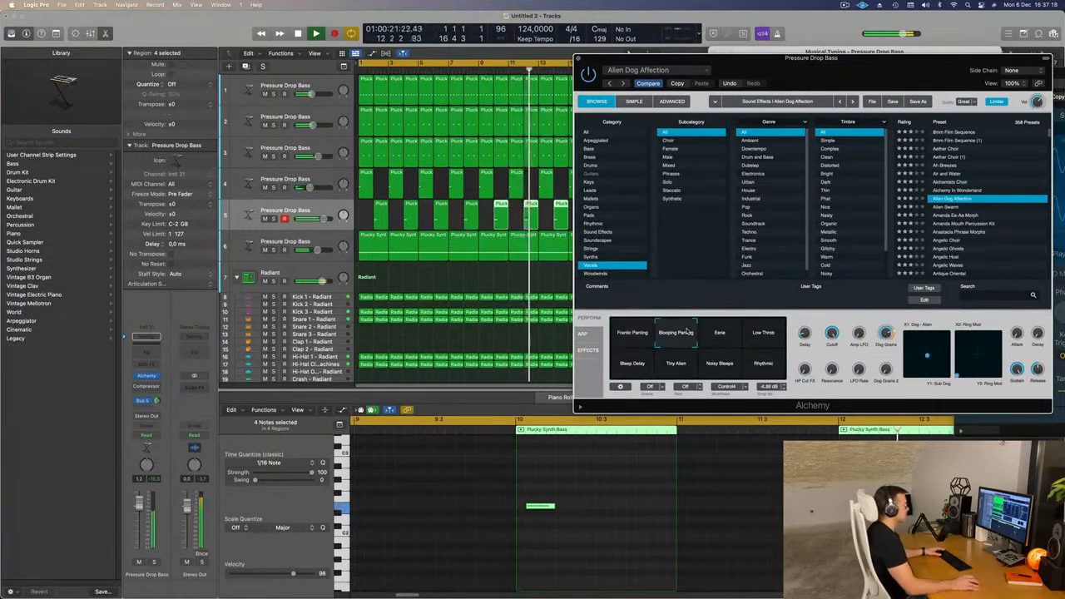
pyautogui.click(721, 333)
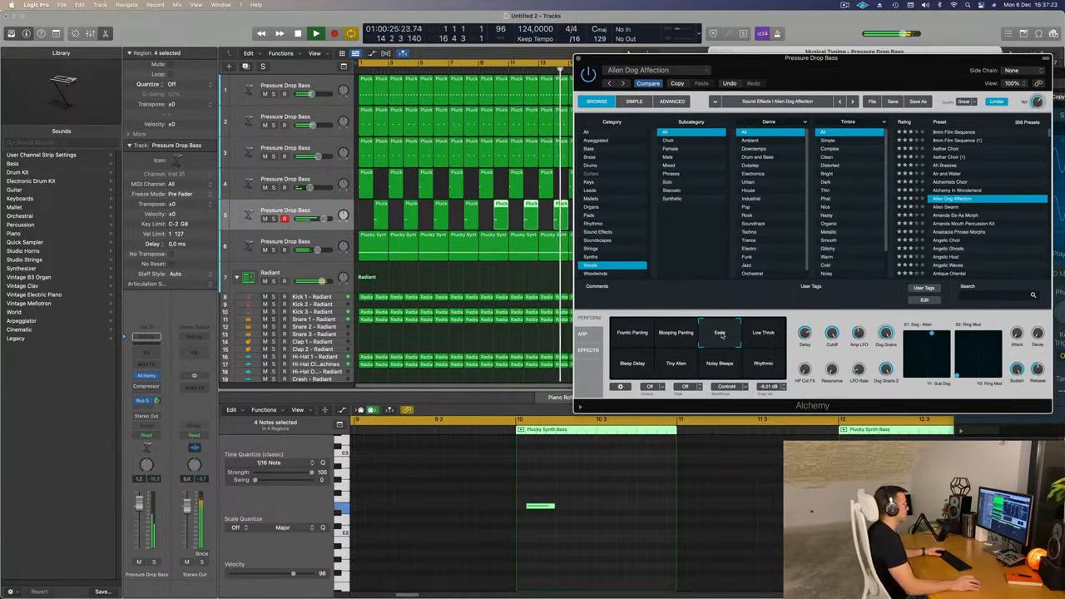
pyautogui.moveTo(883, 62); pyautogui.dragTo(858, 101)
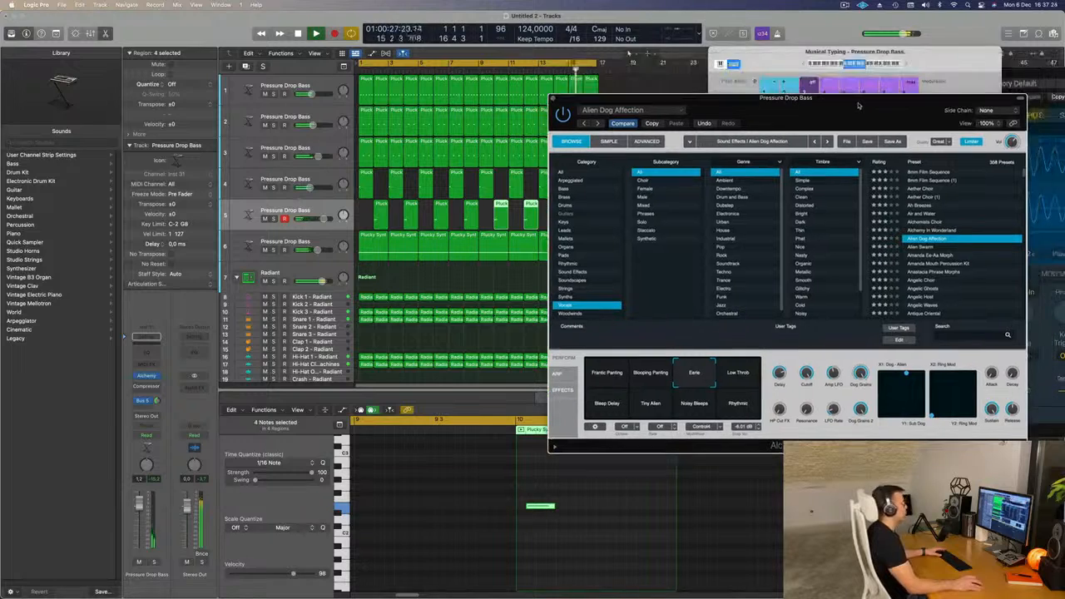
pyautogui.press('space')
pyautogui.press('space')
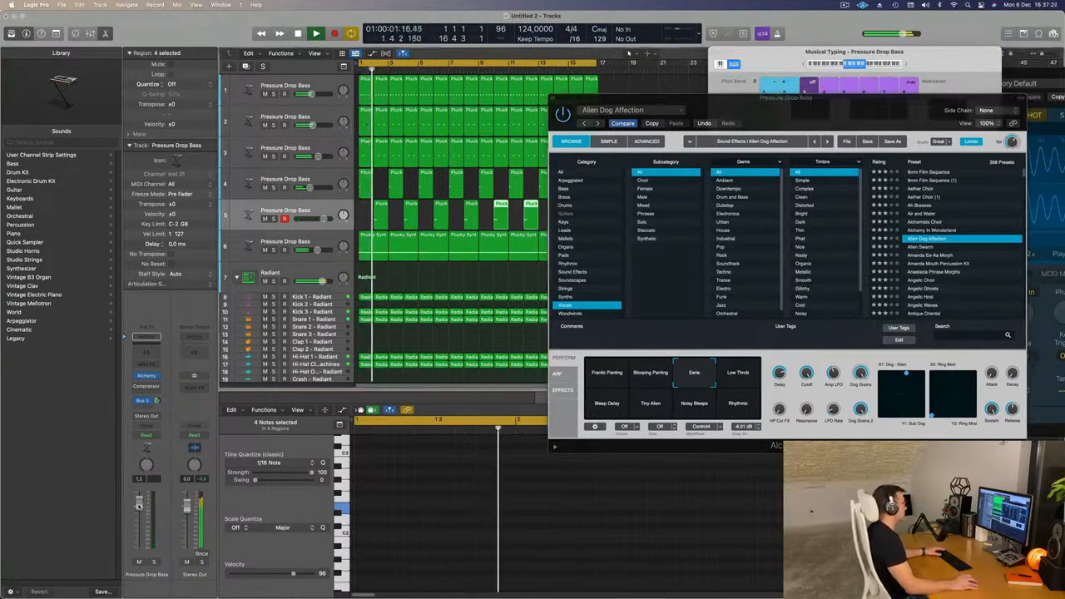
pyautogui.moveTo(140, 508); pyautogui.dragTo(142, 514)
pyautogui.press('space')
pyautogui.press('space')
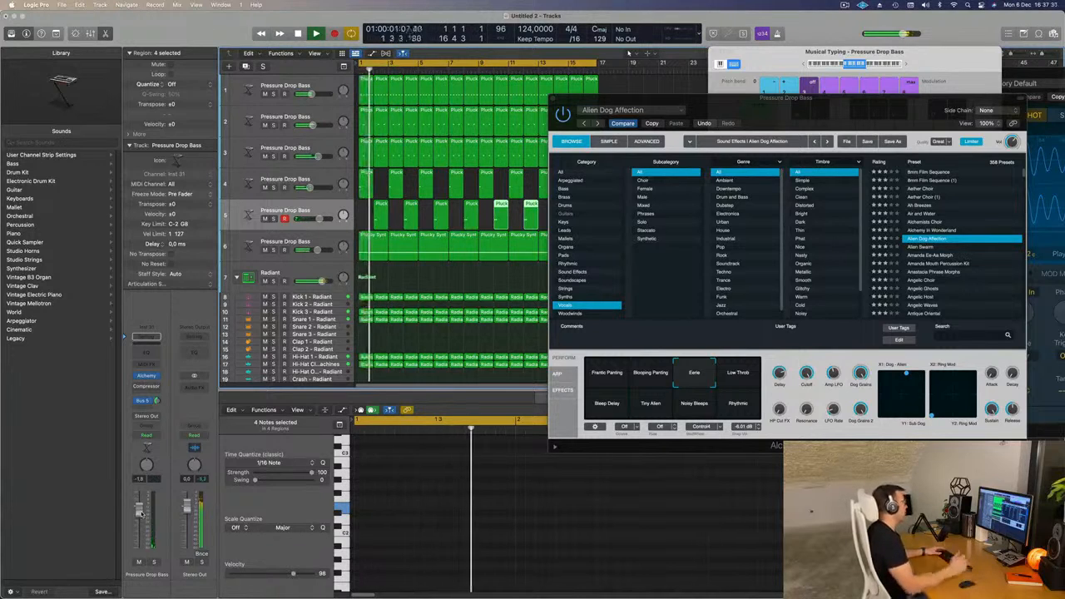
# Compare the Low Throb, Bleep Delay, Tiny Alien and Noisy Bleeps variations, and return to Eerie.
pyautogui.click(745, 375)
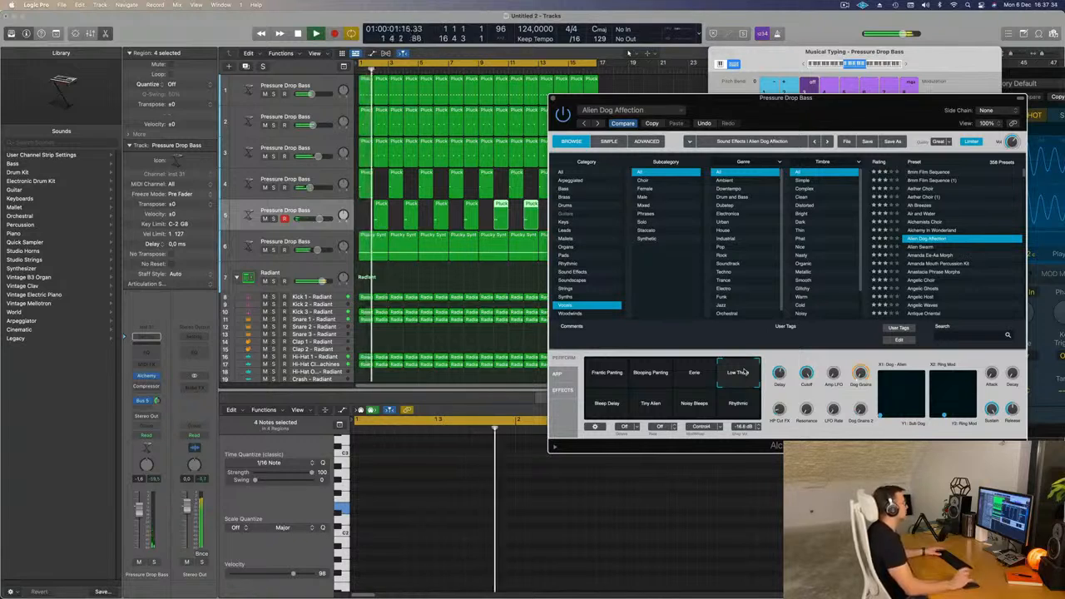
pyautogui.click(602, 404)
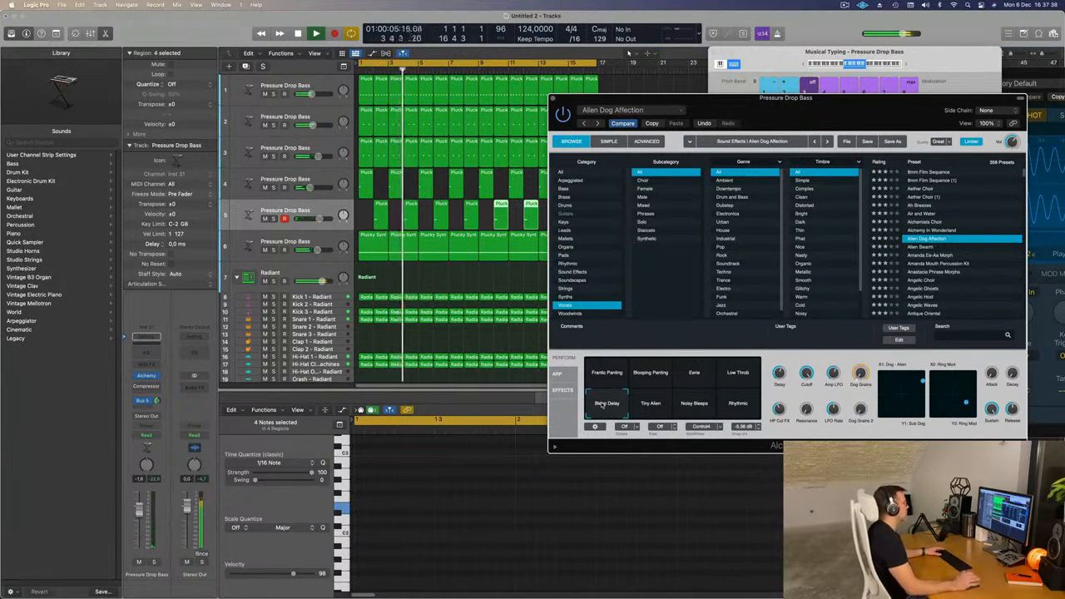
pyautogui.click(652, 404)
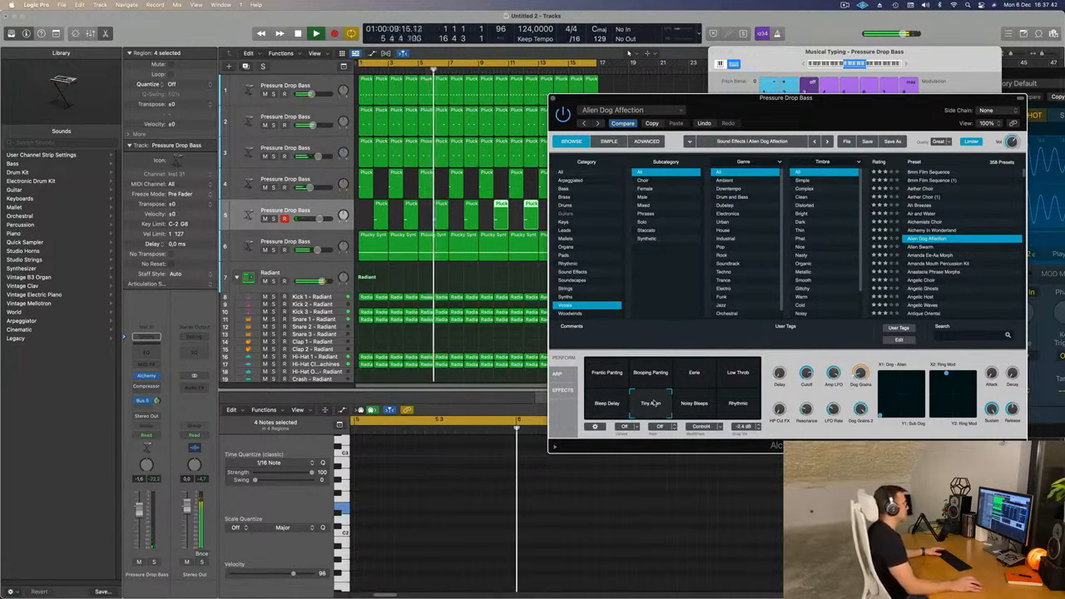
pyautogui.click(691, 406)
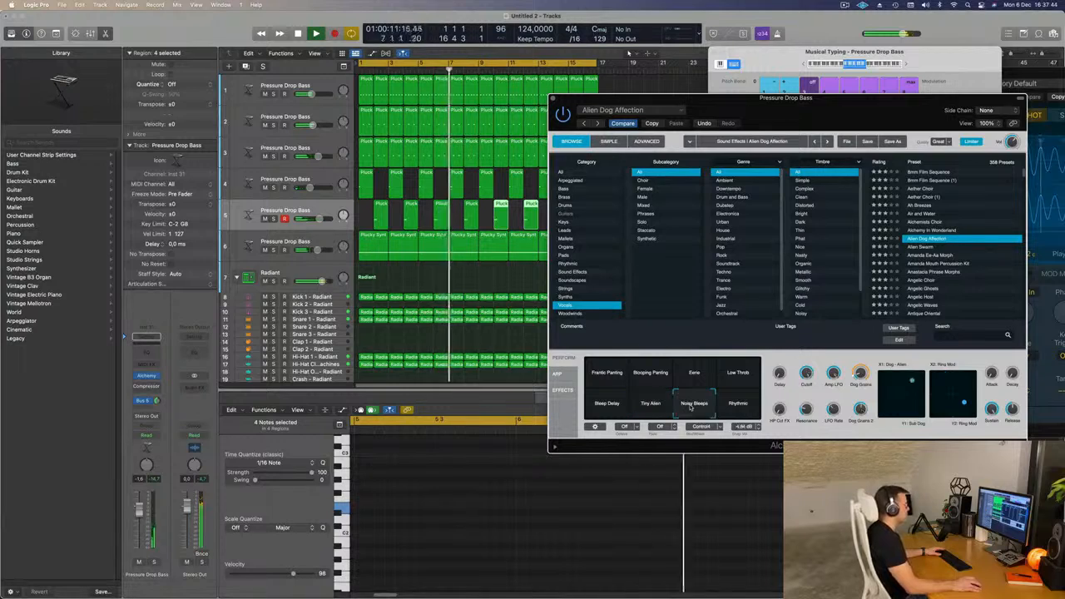
pyautogui.click(741, 380)
pyautogui.click(704, 378)
# Replay the arrangement from the start and lower the Alien Dog Affection track's volume to -4.2 dB.
pyautogui.press('space')
pyautogui.press('space')
pyautogui.moveTo(830, 104)
pyautogui.mouseDown()
pyautogui.moveTo(810, 99)
pyautogui.moveTo(818, 109)
pyautogui.mouseUp()
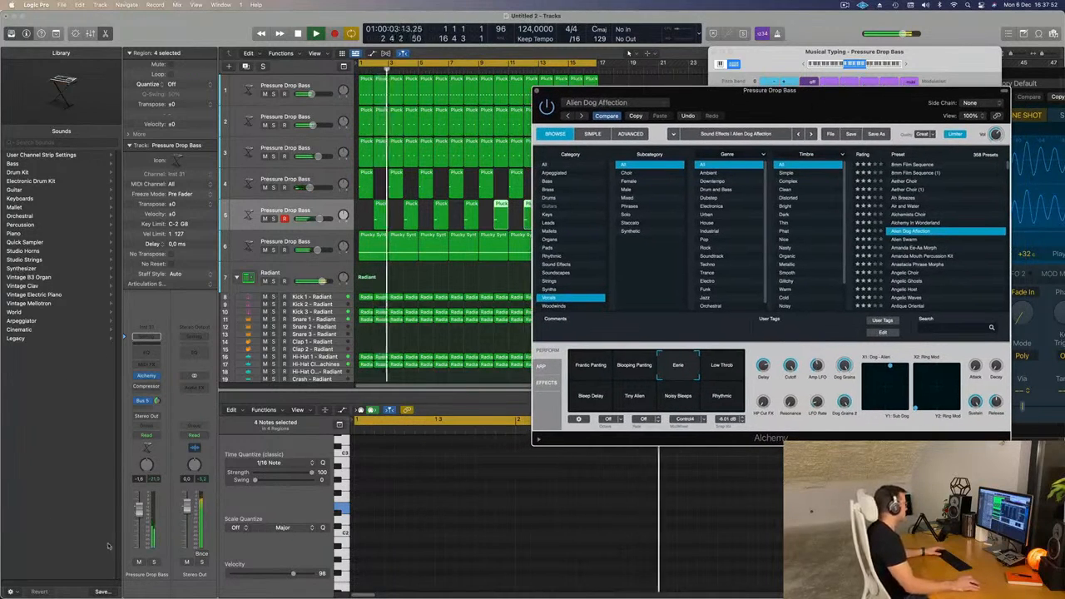
pyautogui.moveTo(140, 510); pyautogui.dragTo(140, 516)
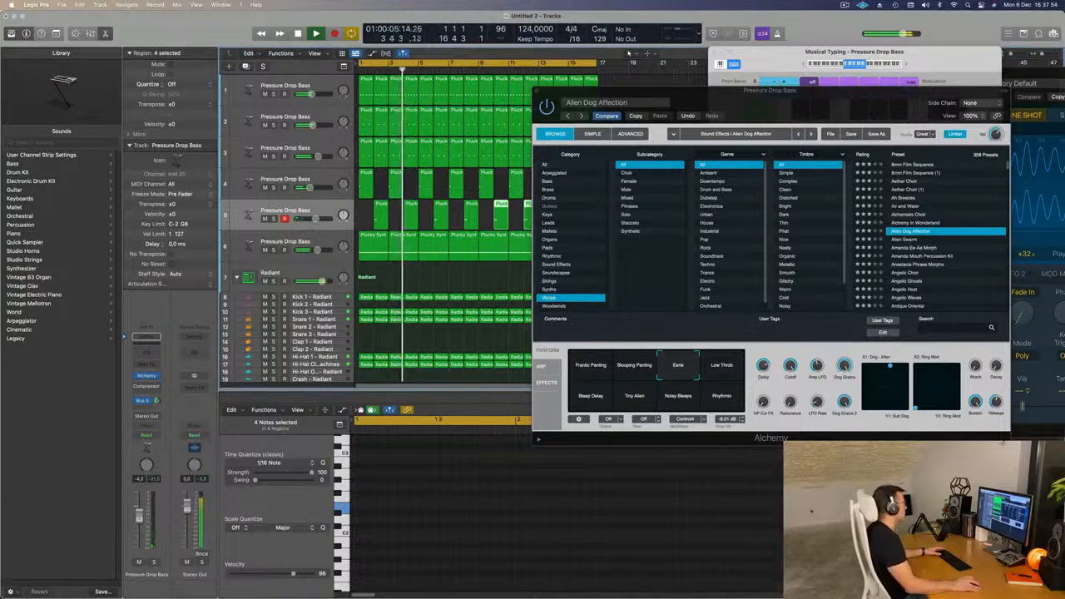
pyautogui.click(144, 376)
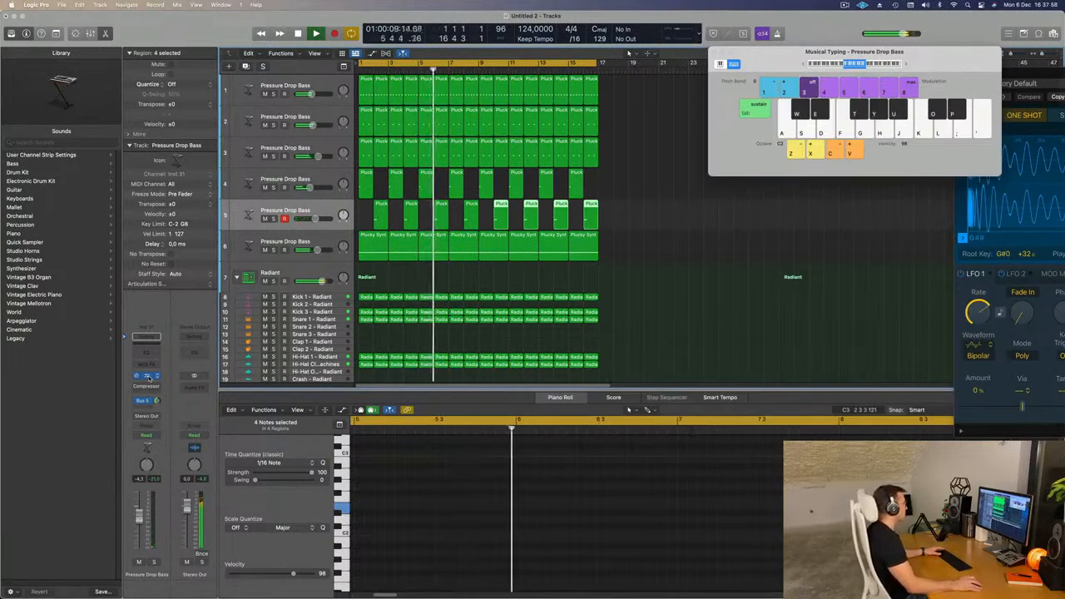
pyautogui.click(146, 376)
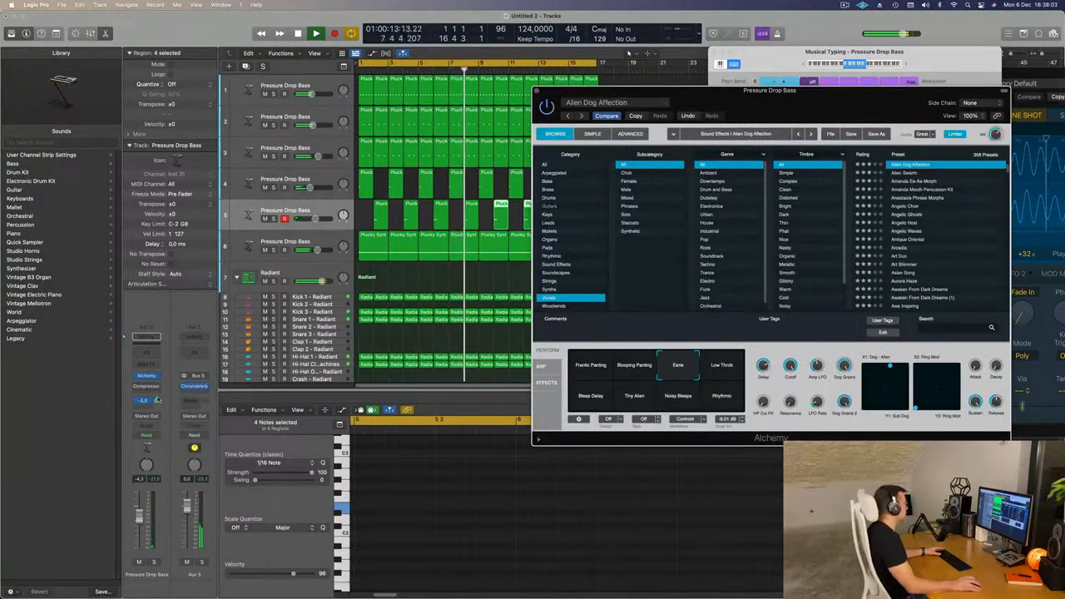
pyautogui.click(150, 401)
pyautogui.moveTo(143, 420)
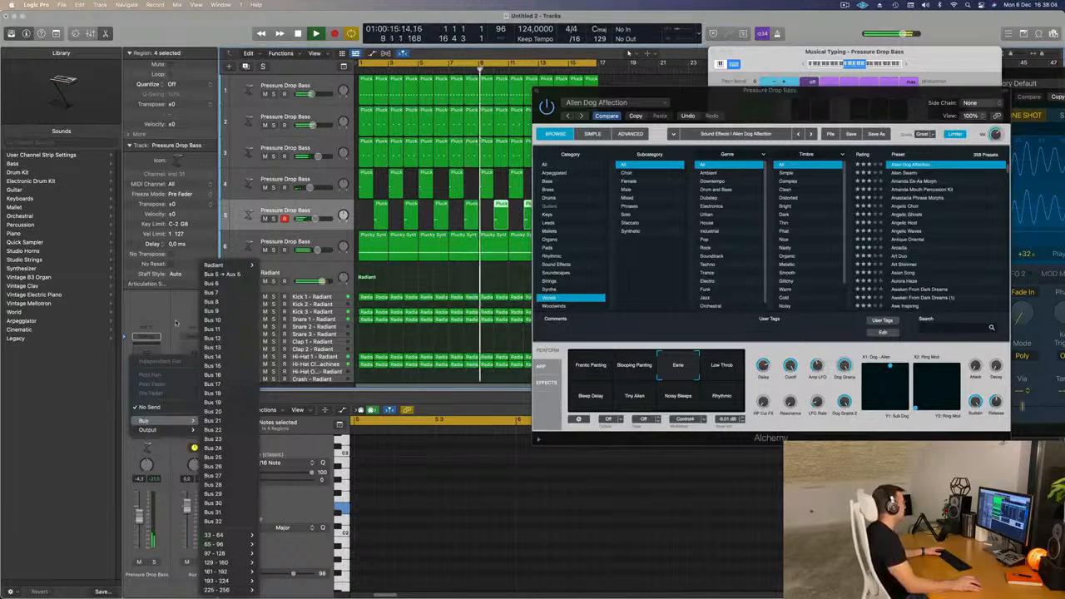
pyautogui.click(212, 283)
# Close the Alien Dog Affection instrument window, show more bars of the arrangement and deselect the regions.
pyautogui.moveTo(627, 97); pyautogui.dragTo(540, 138)
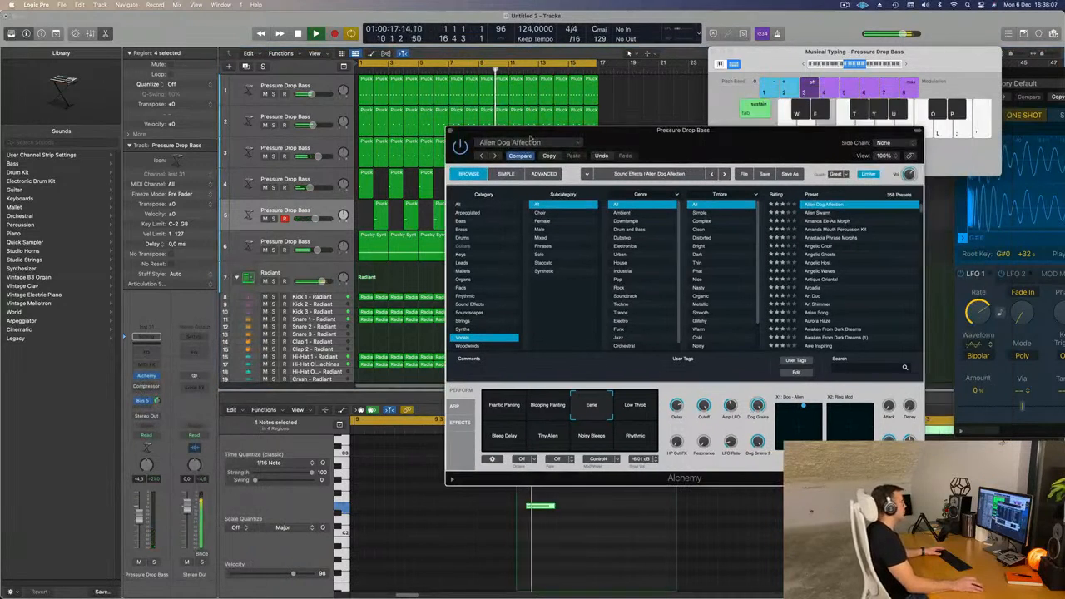
pyautogui.click(450, 132)
pyautogui.press('super+Left')
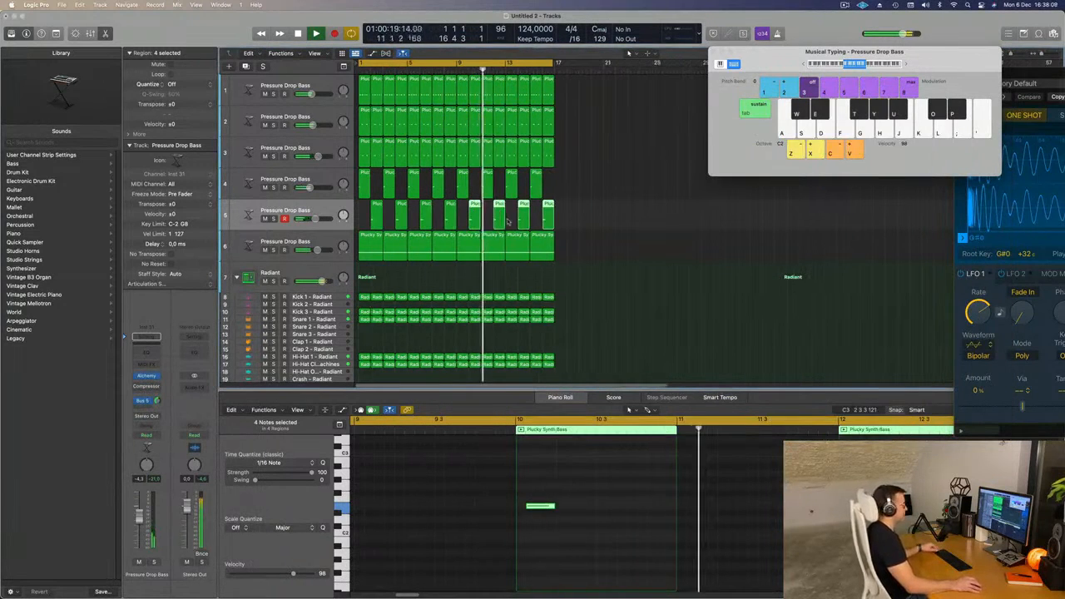
pyautogui.click(646, 226)
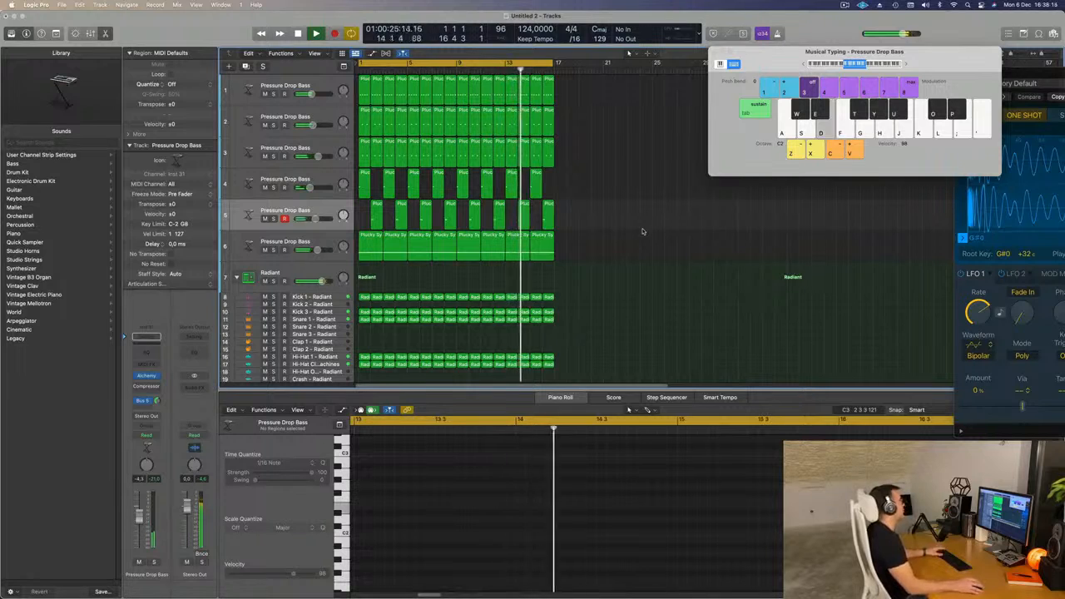
# Create a new track below track 6 with the same settings and restart playback from the beginning.
pyautogui.click(254, 242)
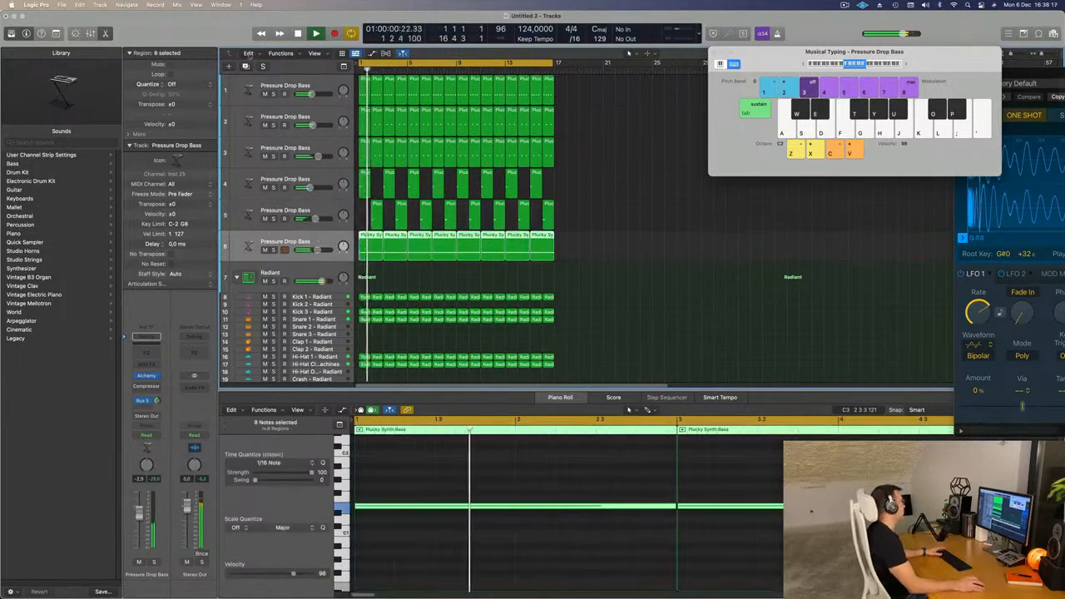
pyautogui.press('super+d')
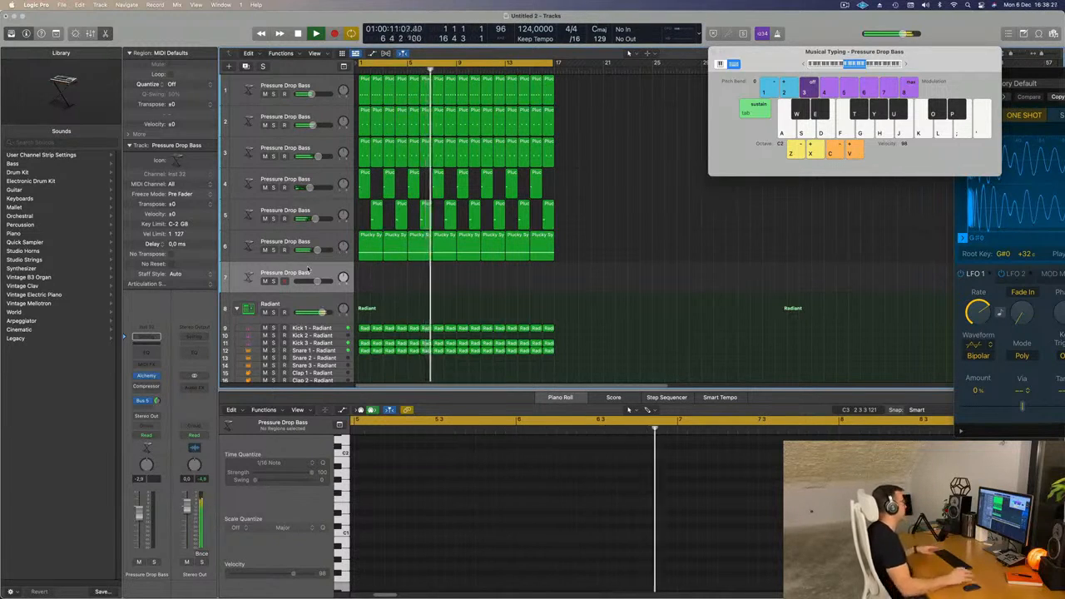
pyautogui.press('space')
pyautogui.press('space')
pyautogui.press('space')
# Load the Crackling Lead preset from Alchemy's Leads category on the new track and raise the Musical Typing octave to C3.
pyautogui.click(148, 377)
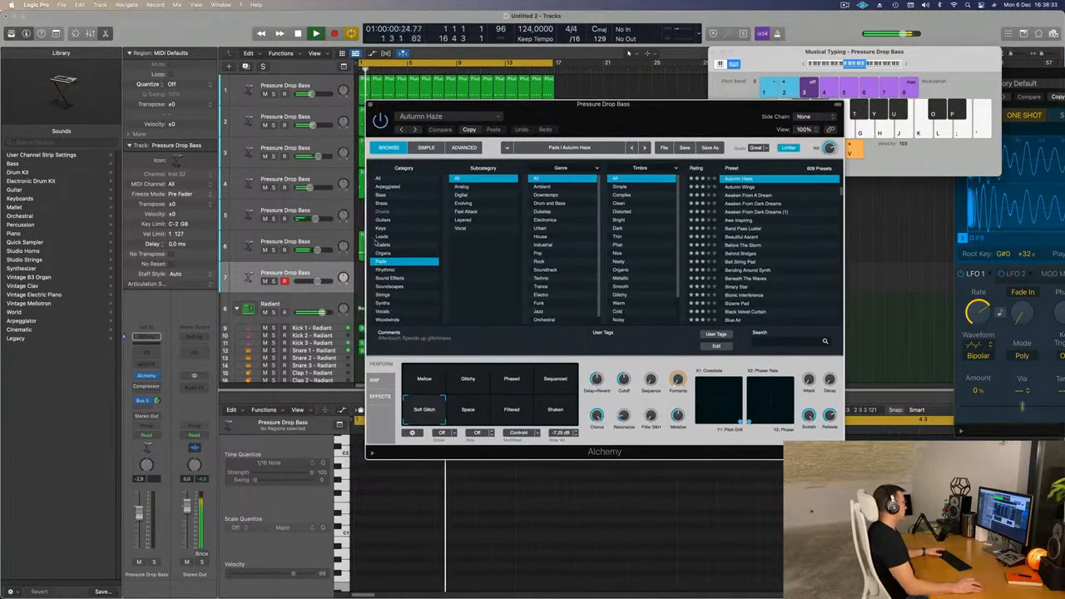
pyautogui.click(383, 237)
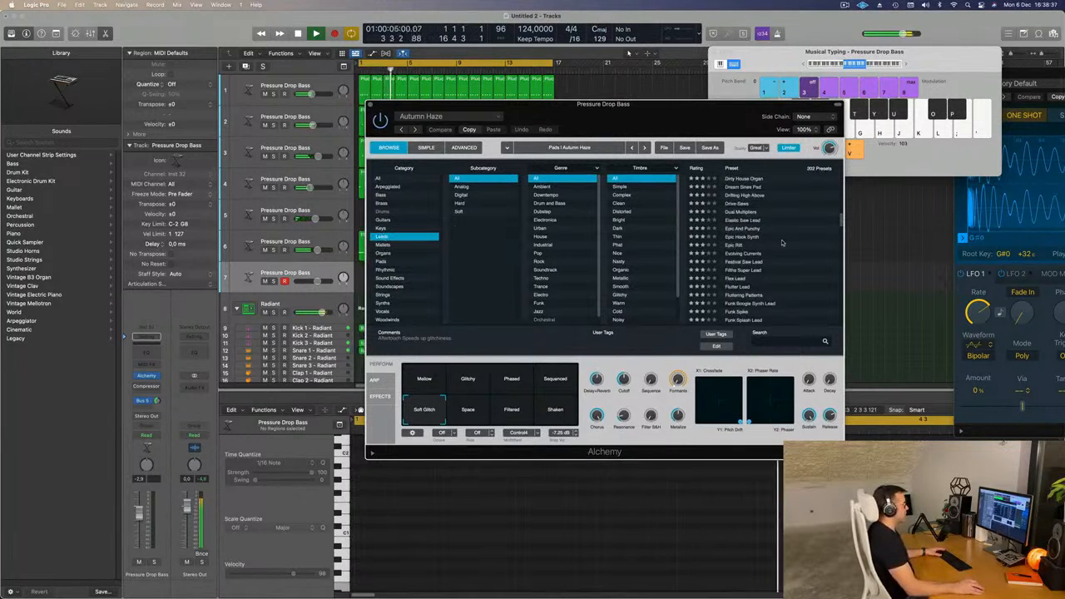
pyautogui.scroll(5, 782, 243)
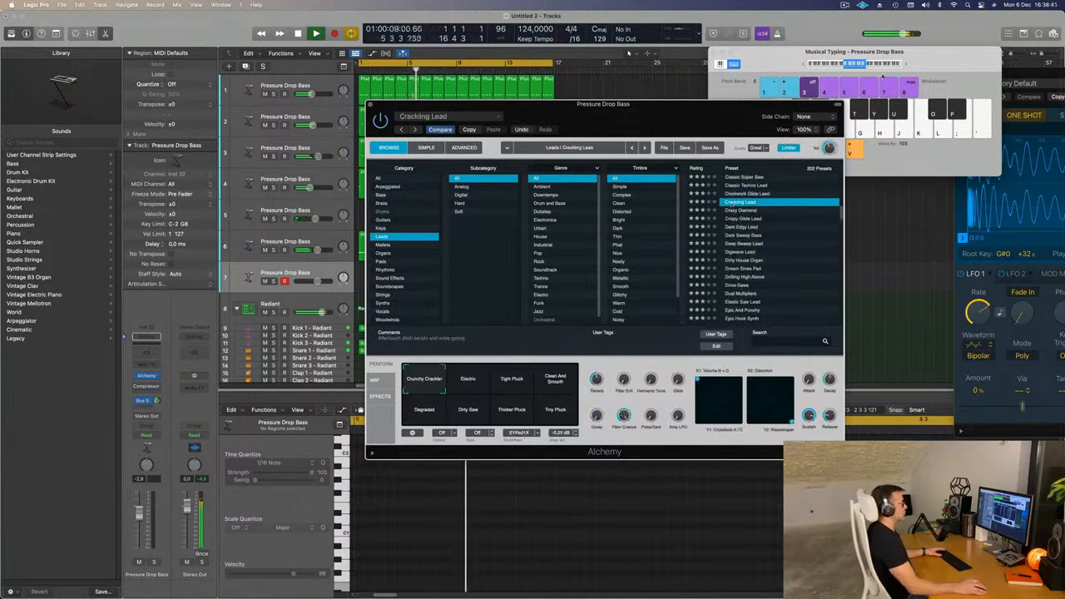
pyautogui.click(907, 64)
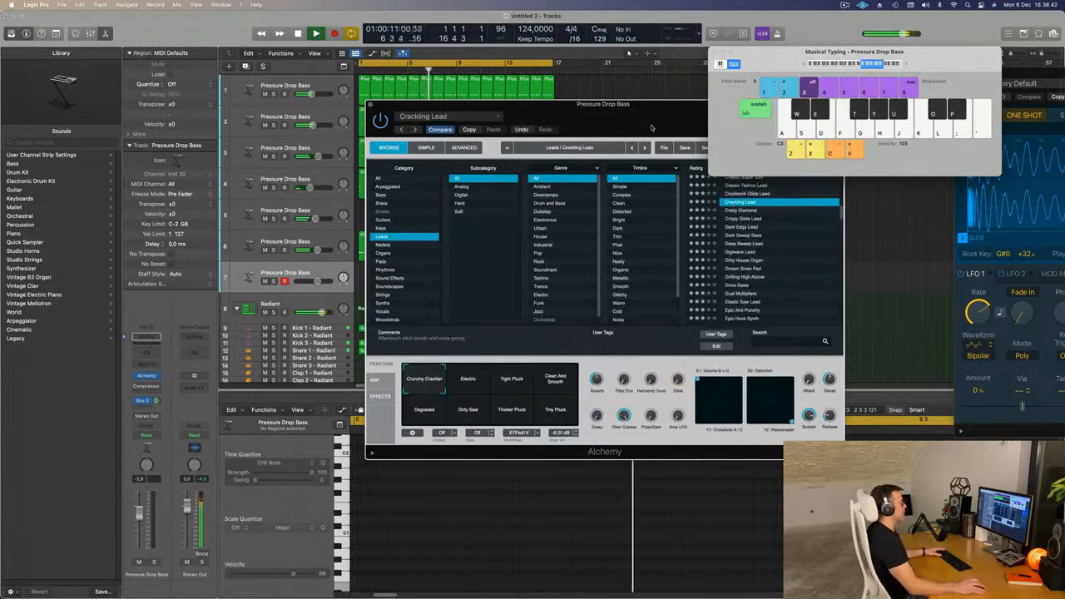
# Move the Alchemy window off the track list and lower the new track's volume to -11.6 dB.
pyautogui.moveTo(652, 127); pyautogui.dragTo(695, 126)
pyautogui.moveTo(657, 120); pyautogui.dragTo(737, 144)
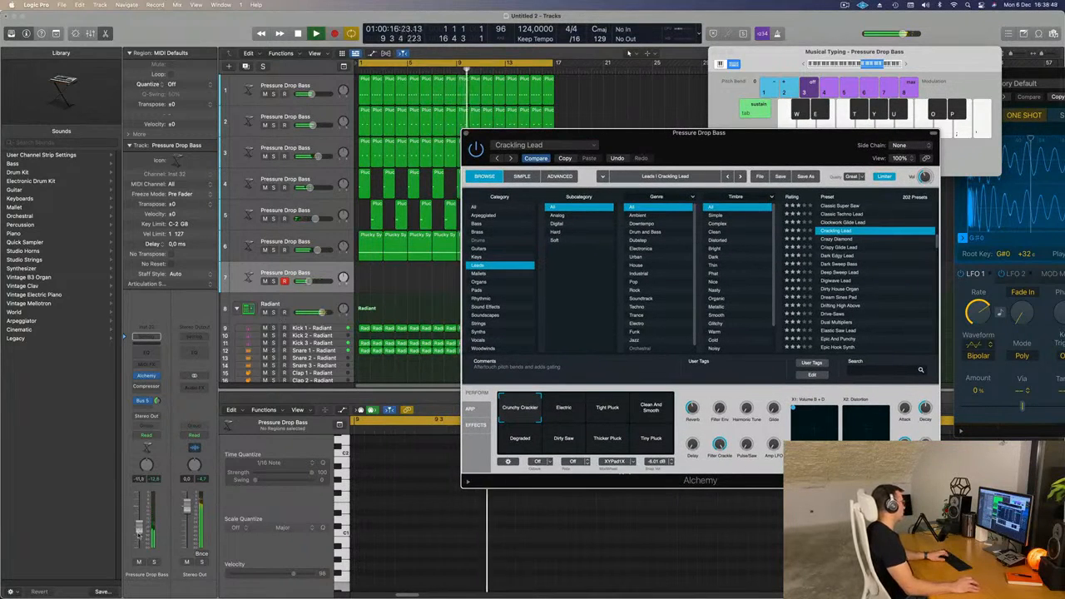
pyautogui.moveTo(140, 514); pyautogui.dragTo(140, 530)
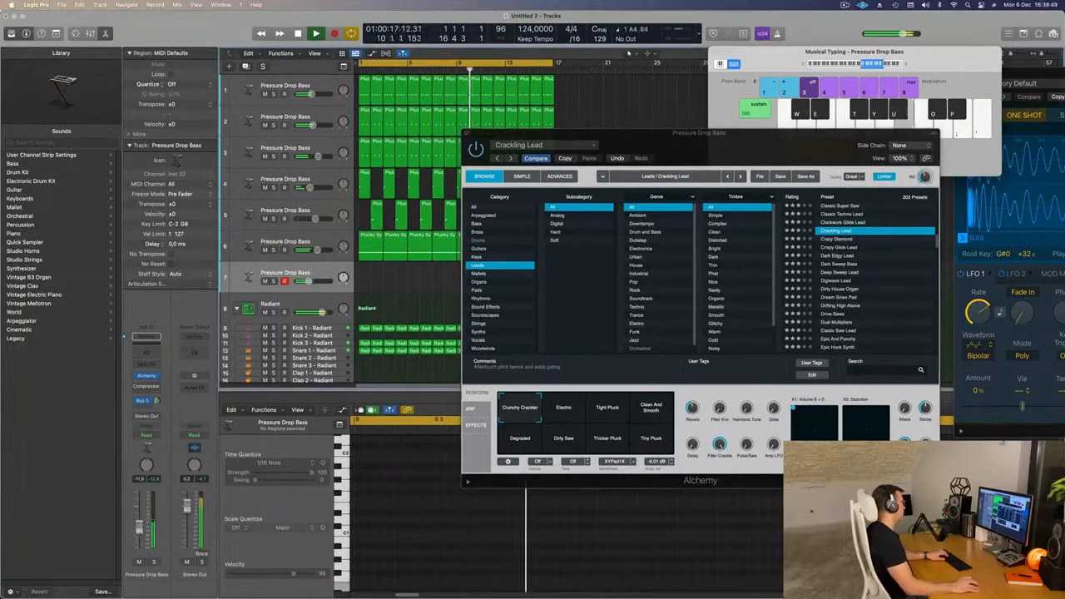
# Add a second send to Bus 6 on the new lead track.
pyautogui.click(148, 402)
pyautogui.moveTo(167, 420)
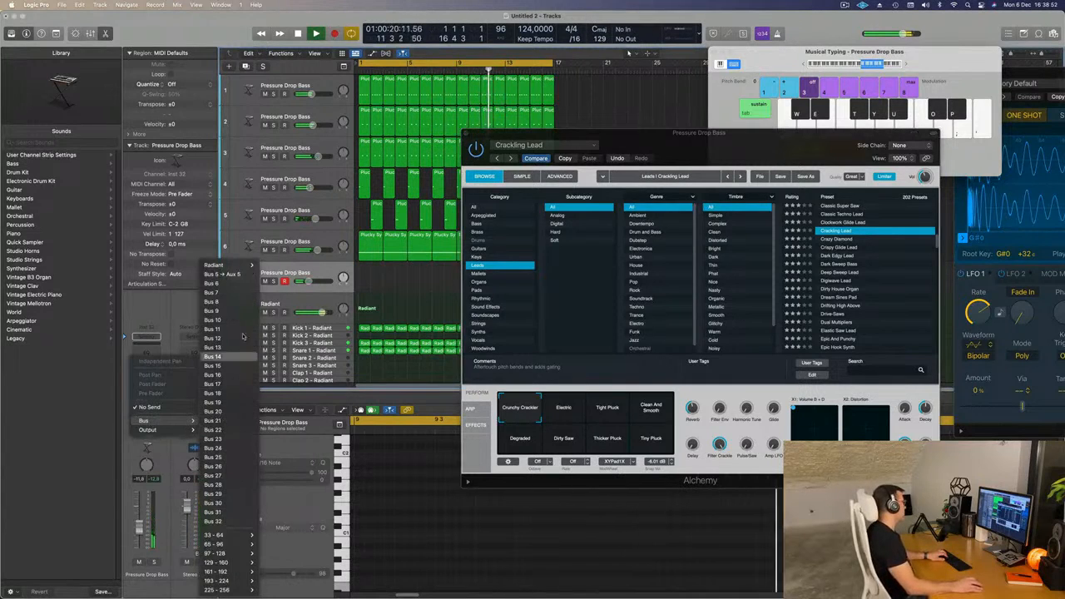
pyautogui.click(240, 284)
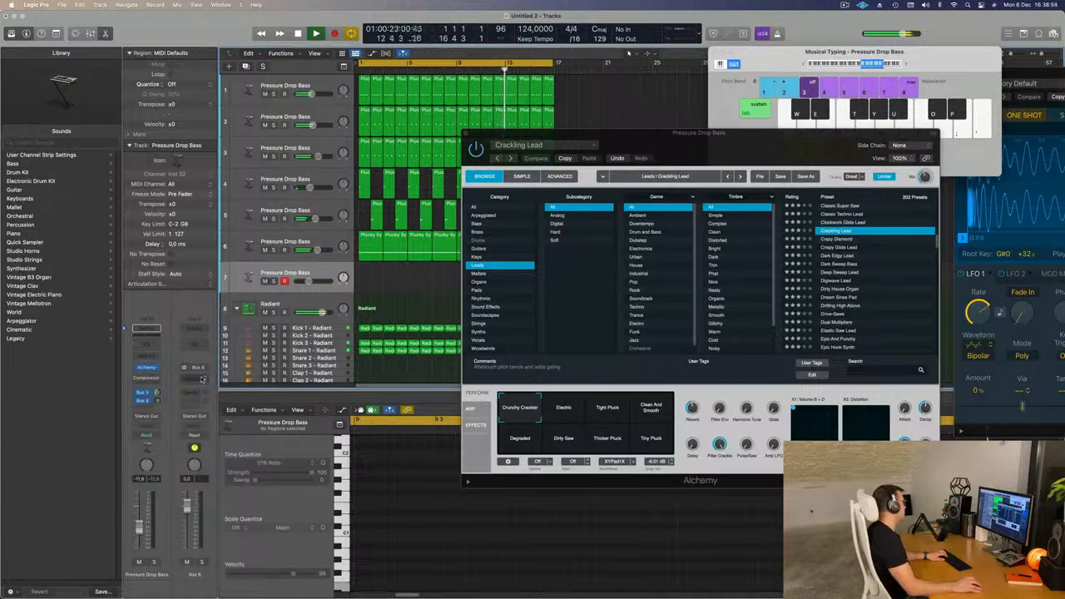
# Insert the SilverVerb reverb on the Aux 6 channel.
pyautogui.click(202, 379)
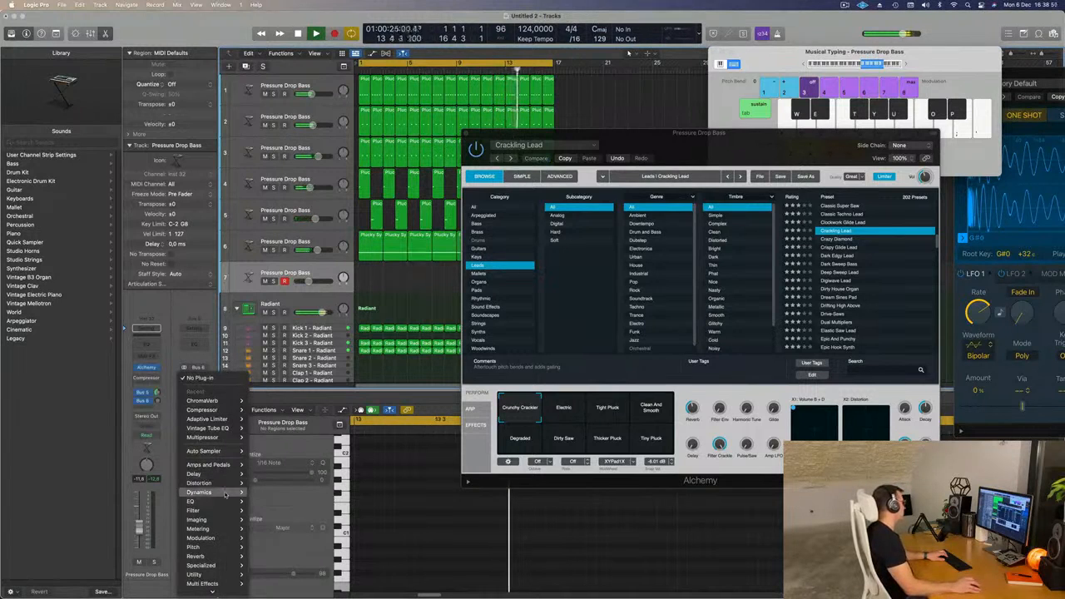
pyautogui.moveTo(225, 495)
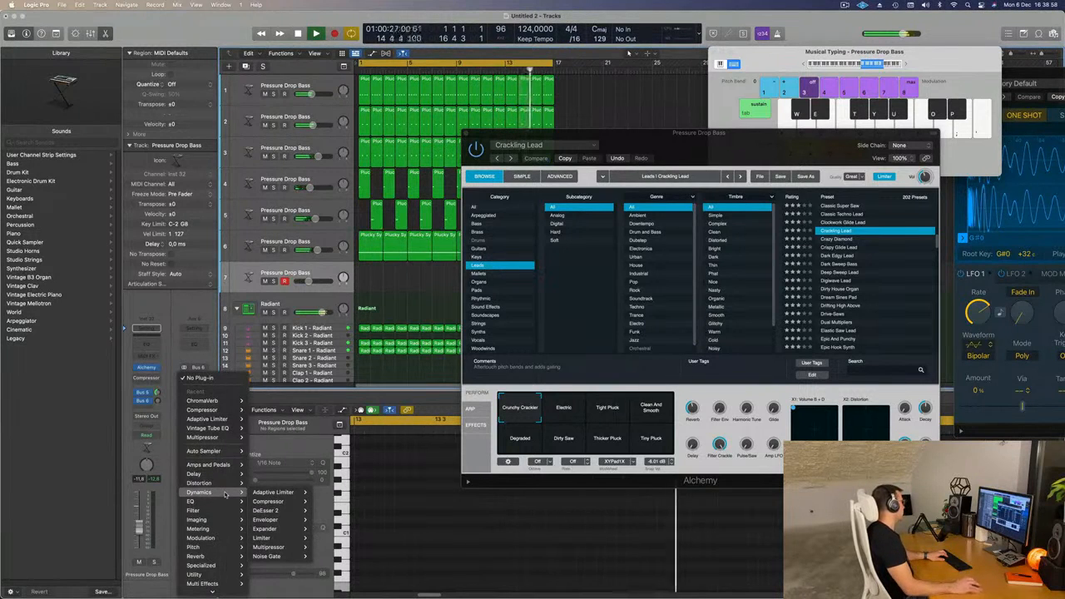
pyautogui.moveTo(212, 556)
pyautogui.moveTo(286, 575)
pyautogui.click(324, 574)
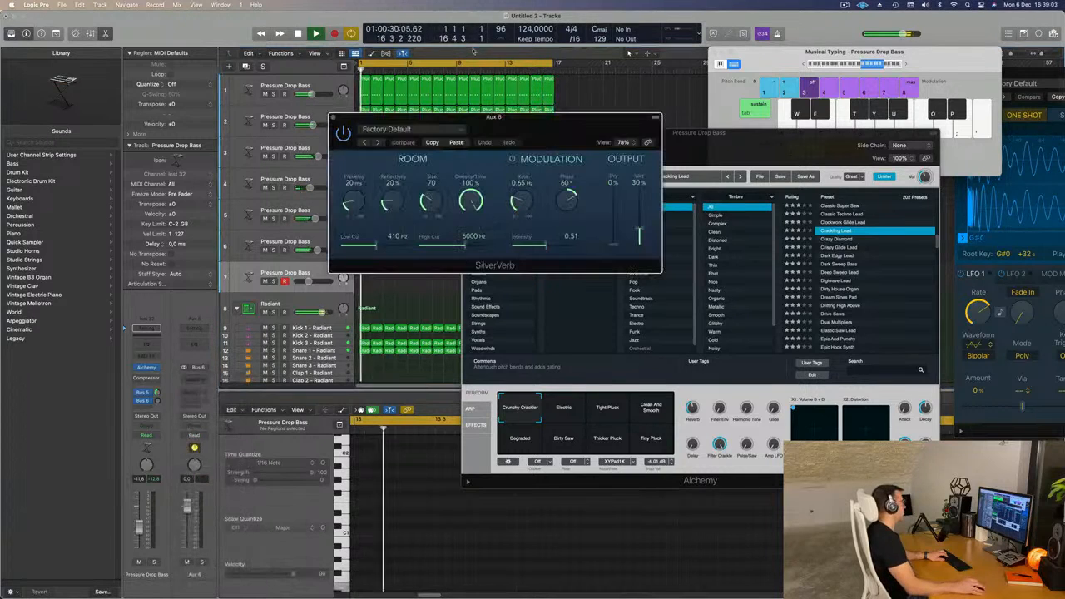
# Load the grandiose setting in SilverVerb and close its window.
pyautogui.click(442, 130)
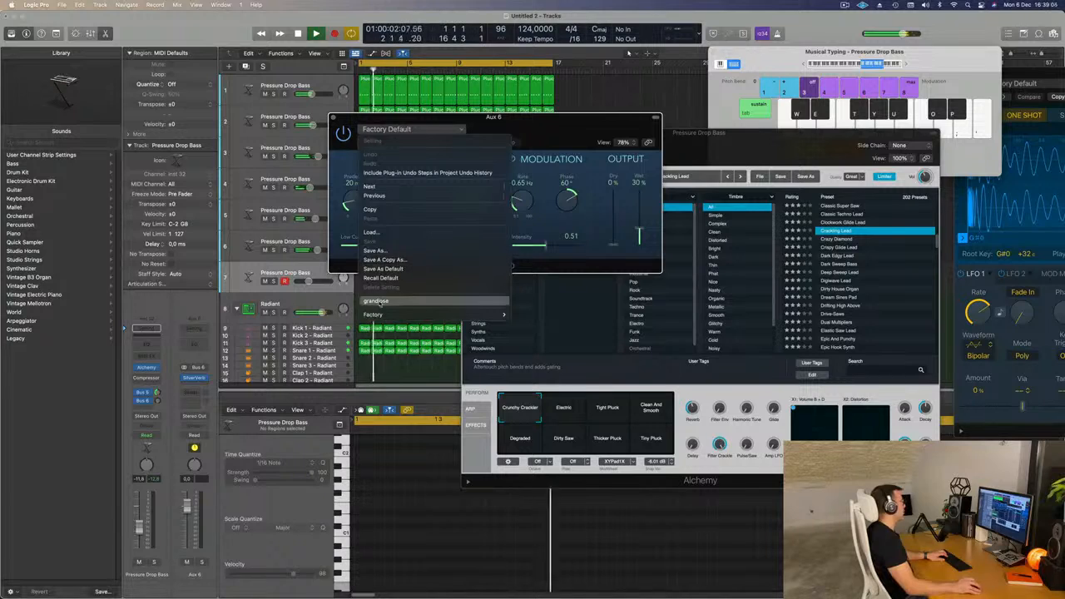
pyautogui.click(399, 302)
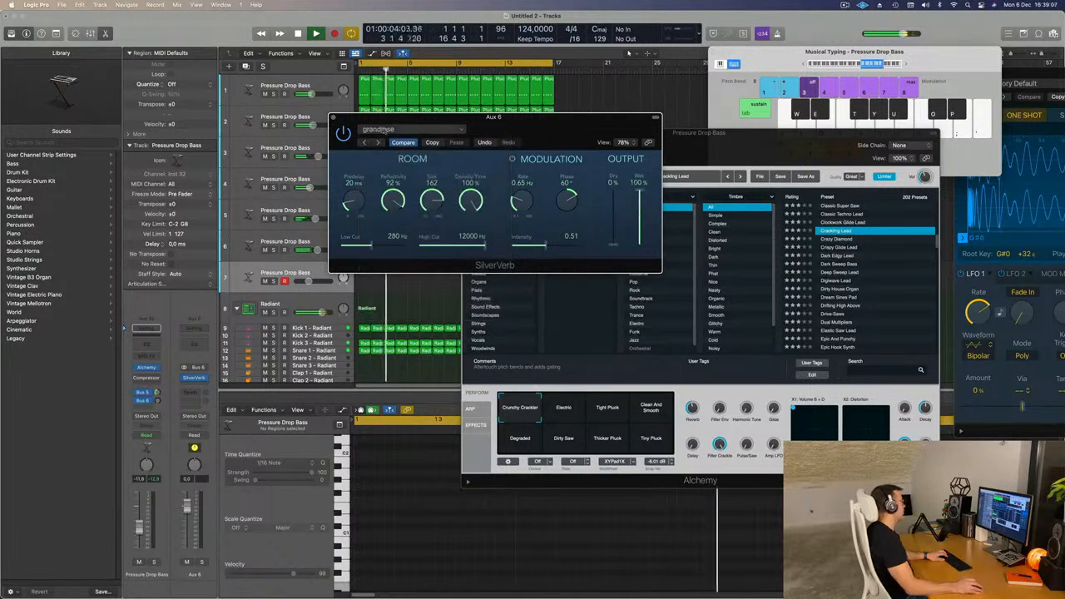
pyautogui.click(333, 118)
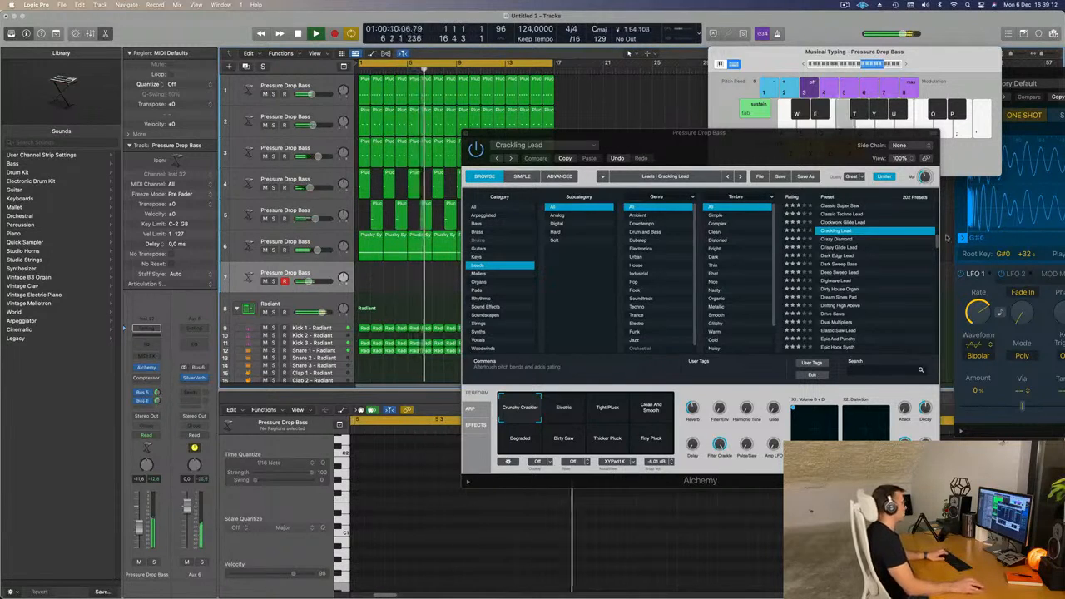
# Move the Musical Typing window above the Alchemy window and audition Crackling Lead's Electric variation with a few notes.
pyautogui.moveTo(796, 51); pyautogui.dragTo(606, 15)
pyautogui.press('g')
pyautogui.click(573, 412)
pyautogui.press('f')
pyautogui.press('g')
pyautogui.press('h')
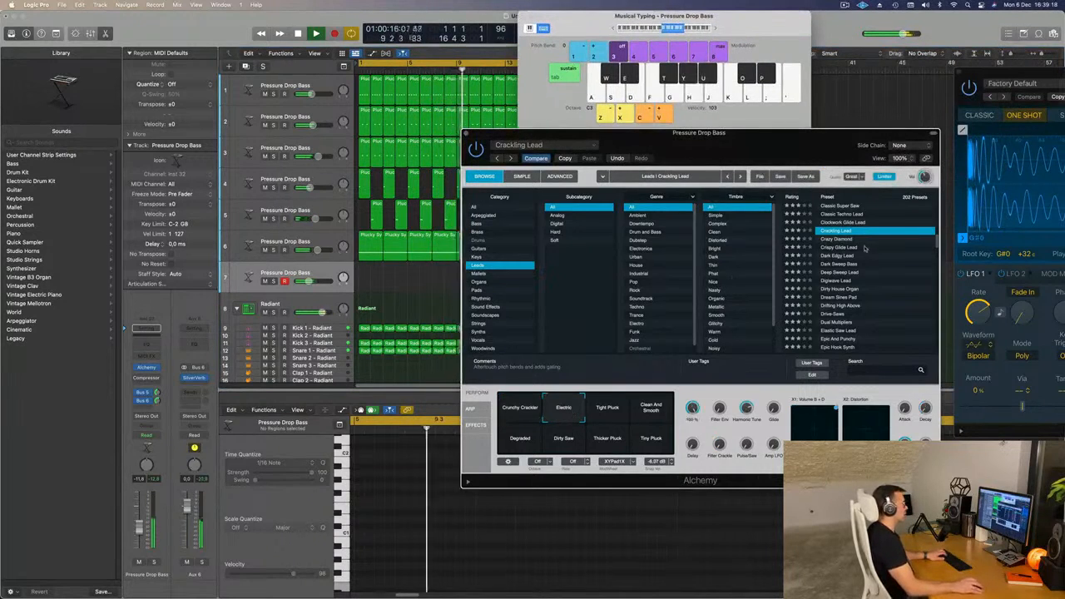
# Audition the Dark Sweep Bass preset with a few notes over the arrangement.
pyautogui.click(846, 264)
pyautogui.press('g')
pyautogui.press('h')
pyautogui.press('j')
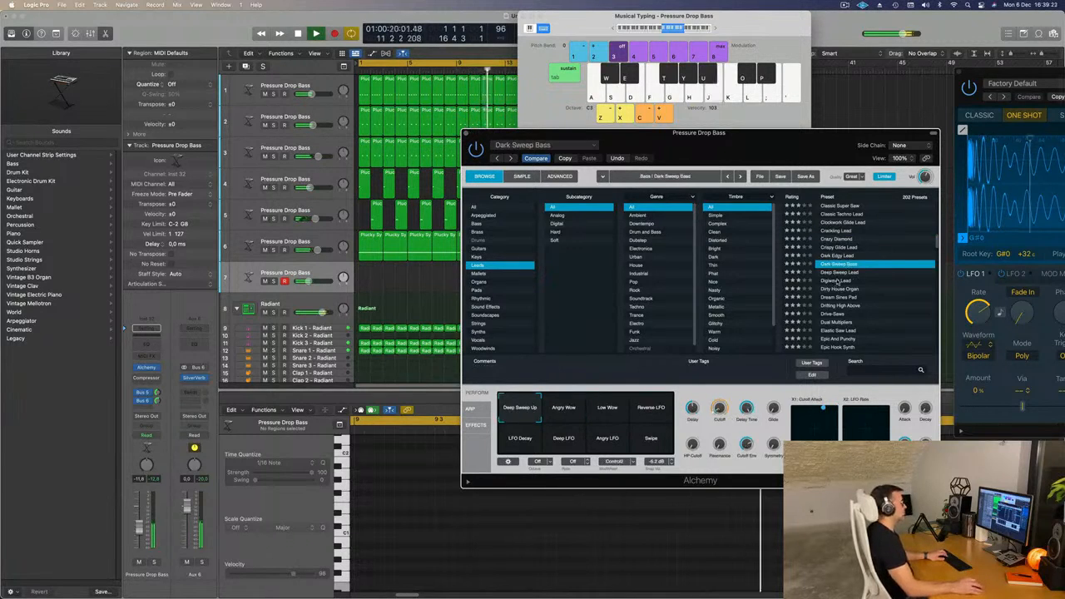
# Load the Digiwave Lead preset and play a few notes with it.
pyautogui.click(837, 281)
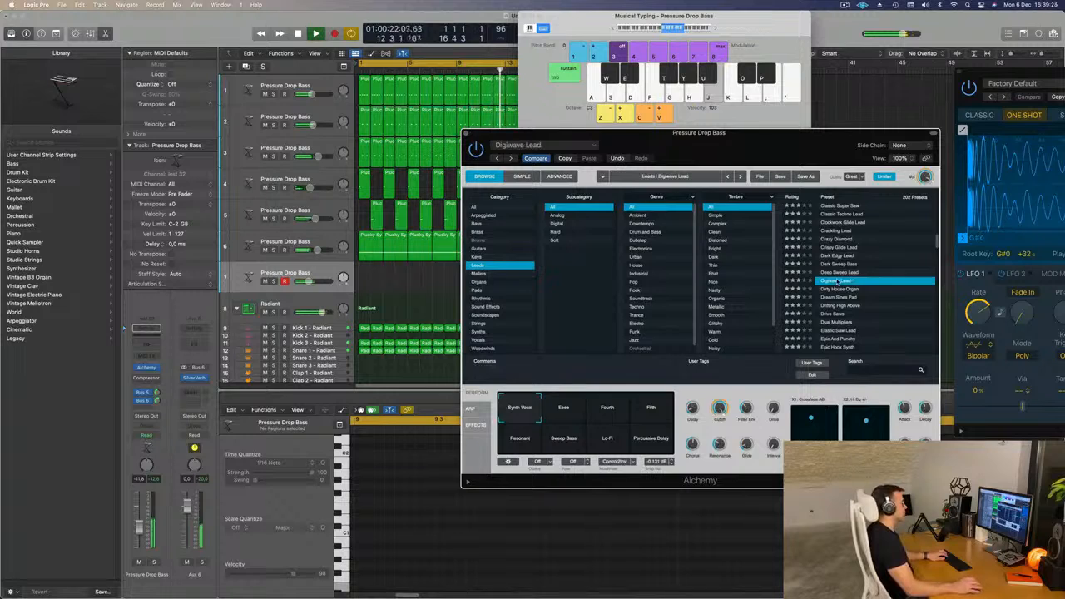
pyautogui.press('f')
pyautogui.press('d')
pyautogui.press('f')
# Compare Digiwave Lead's Ease, Fourth, Fifth, Percussive Delay, Lo-Fi and Resonant variations, playing notes over the arrangement.
pyautogui.click(563, 412)
pyautogui.click(609, 416)
pyautogui.click(653, 411)
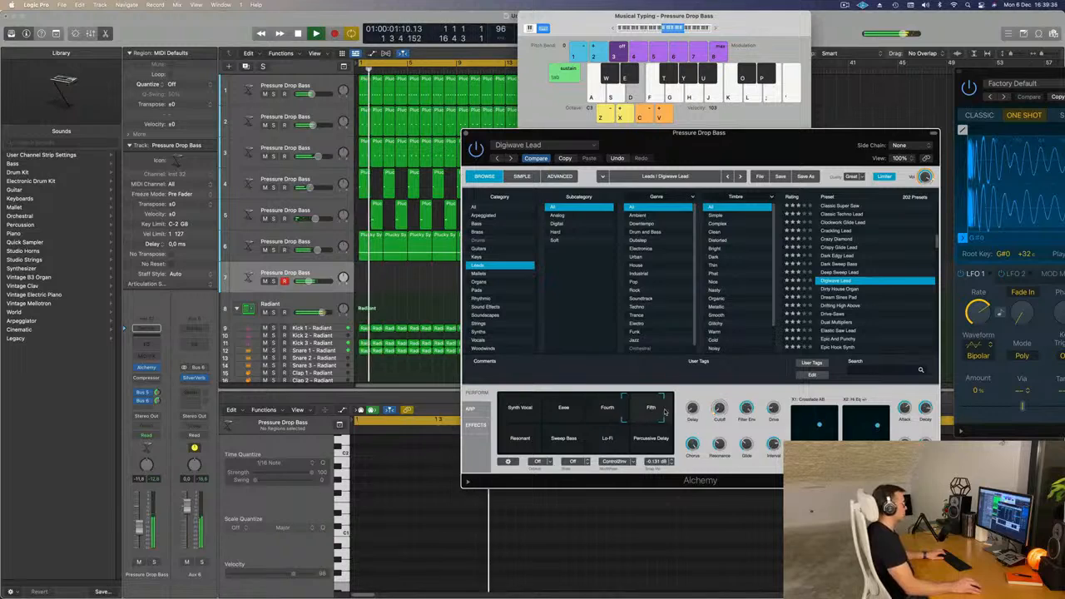
pyautogui.click(654, 440)
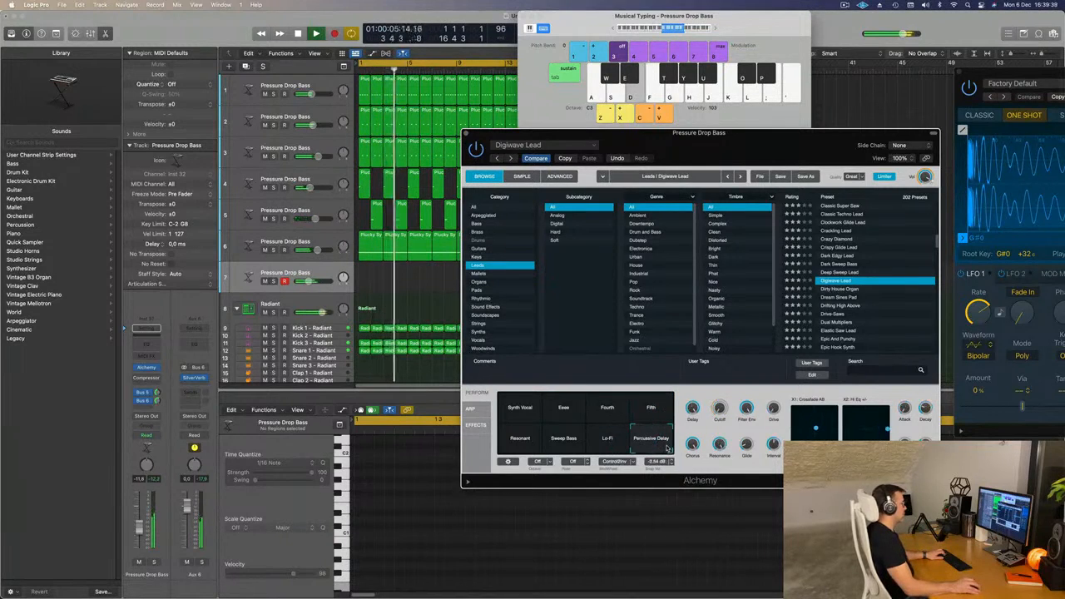
pyautogui.click(611, 450)
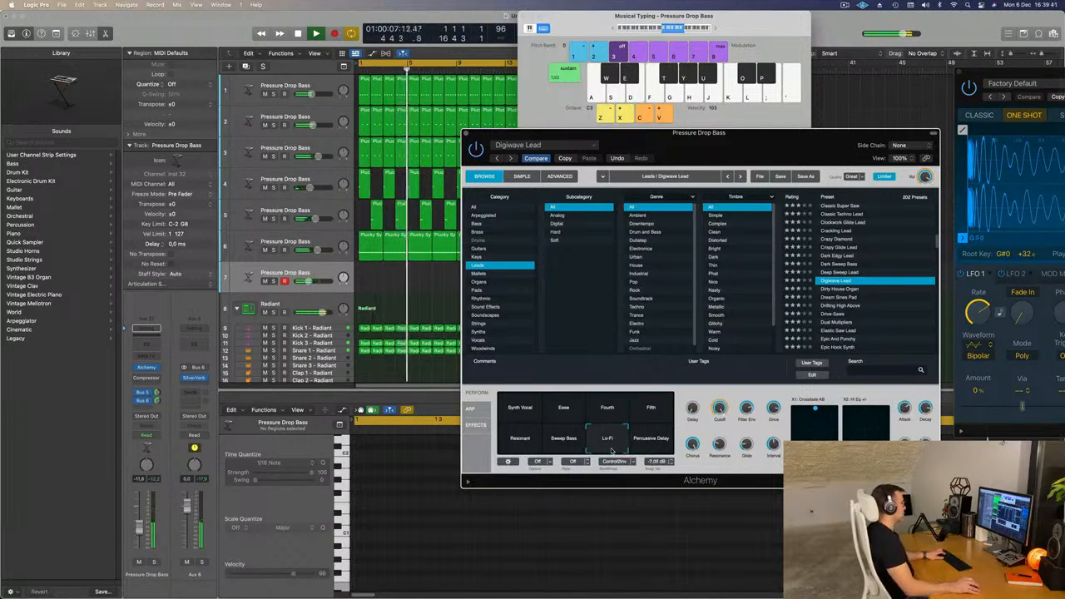
pyautogui.click(520, 450)
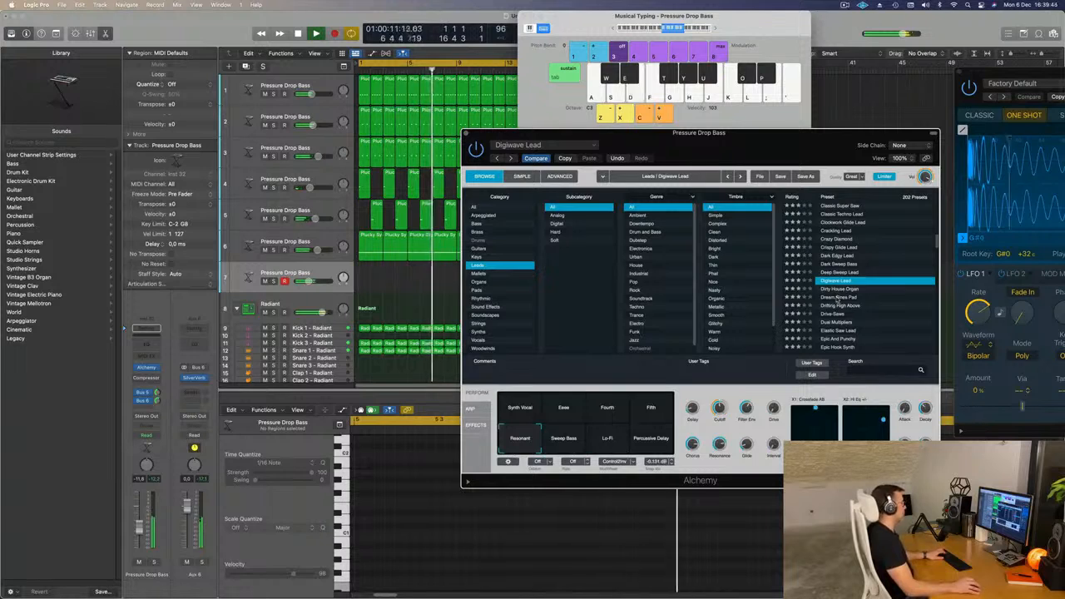
pyautogui.press('f')
pyautogui.press('d')
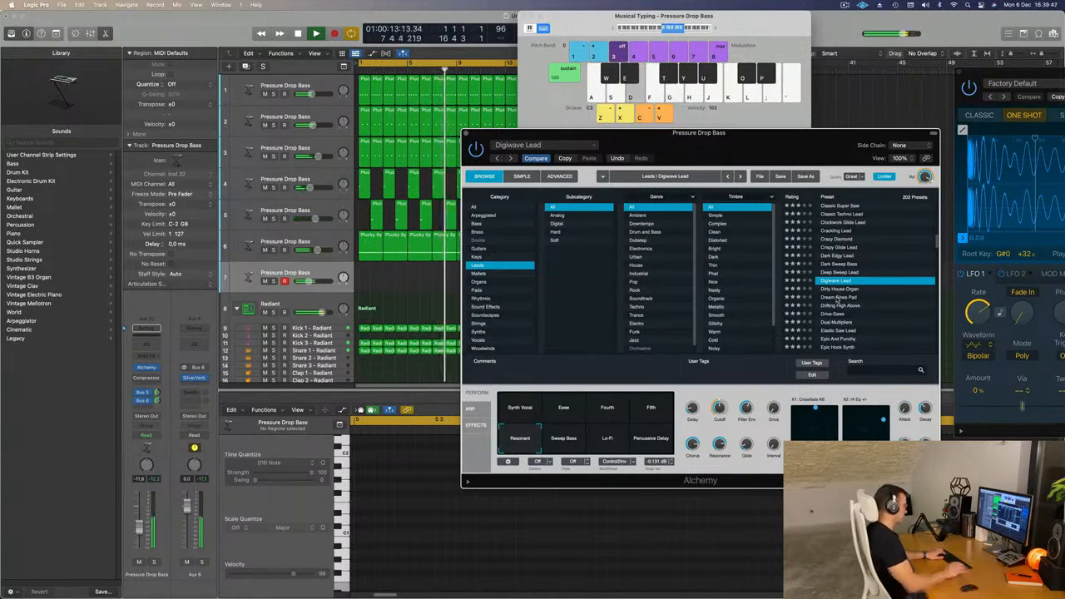
pyautogui.press("'")
pyautogui.press('l')
pyautogui.press('g')
pyautogui.press('f')
# Audition the Dream Sines Pad and Dual Multipliers presets with a few notes each.
pyautogui.click(838, 297)
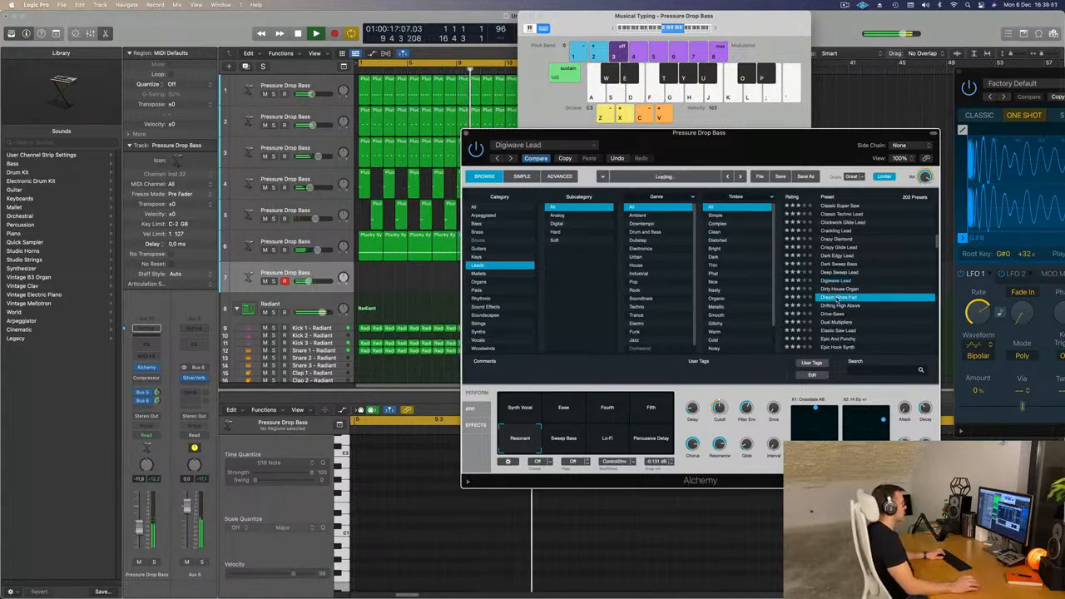
pyautogui.press('d')
pyautogui.press('f')
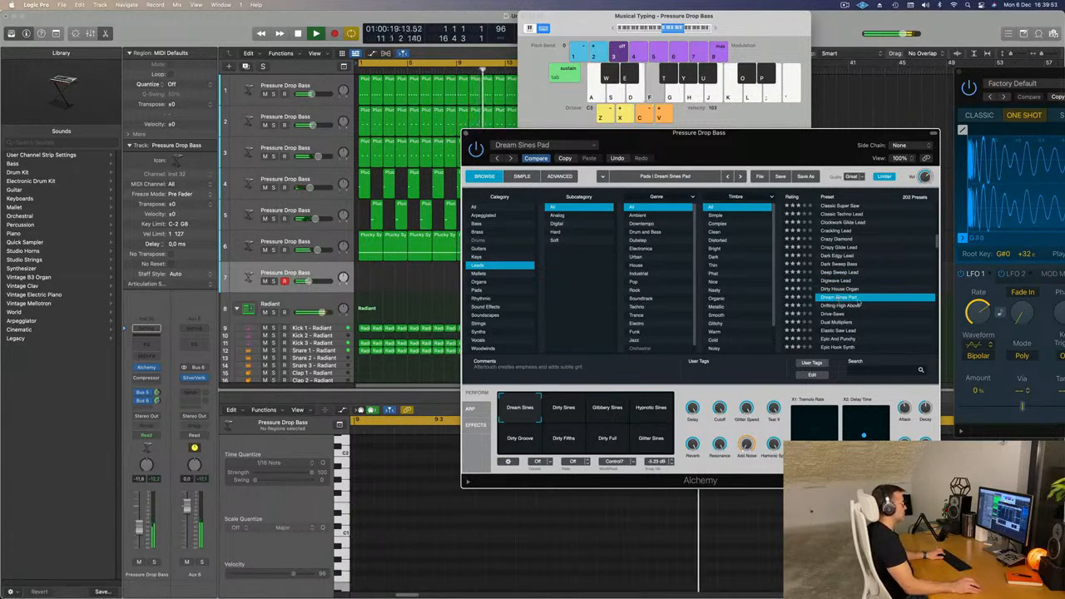
pyautogui.scroll(-3, 859, 305)
pyautogui.click(833, 299)
pyautogui.press('f')
pyautogui.scroll(-3, 839, 300)
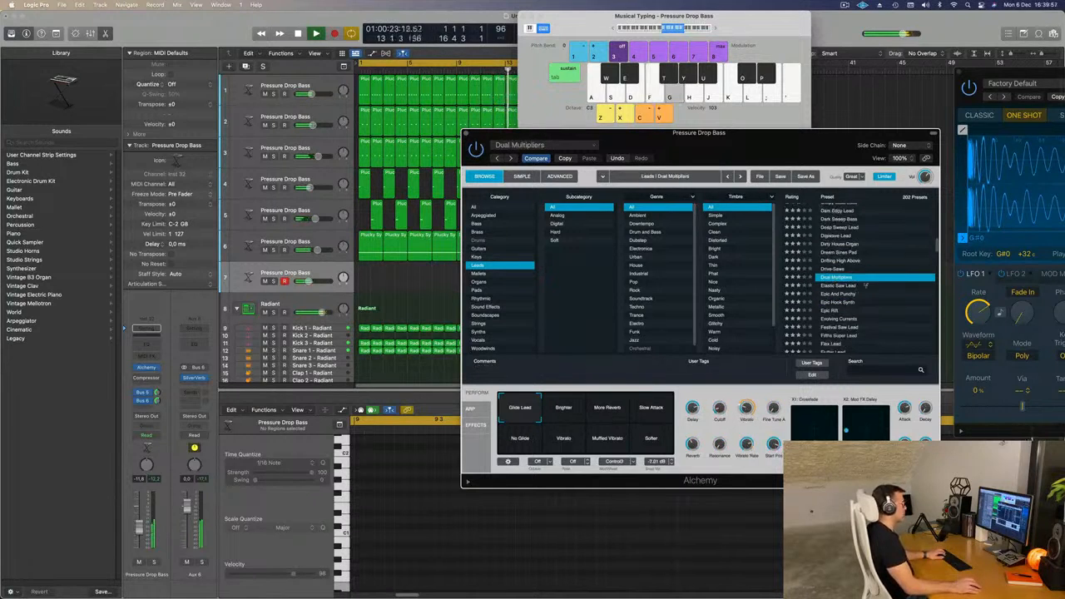
pyautogui.press('h')
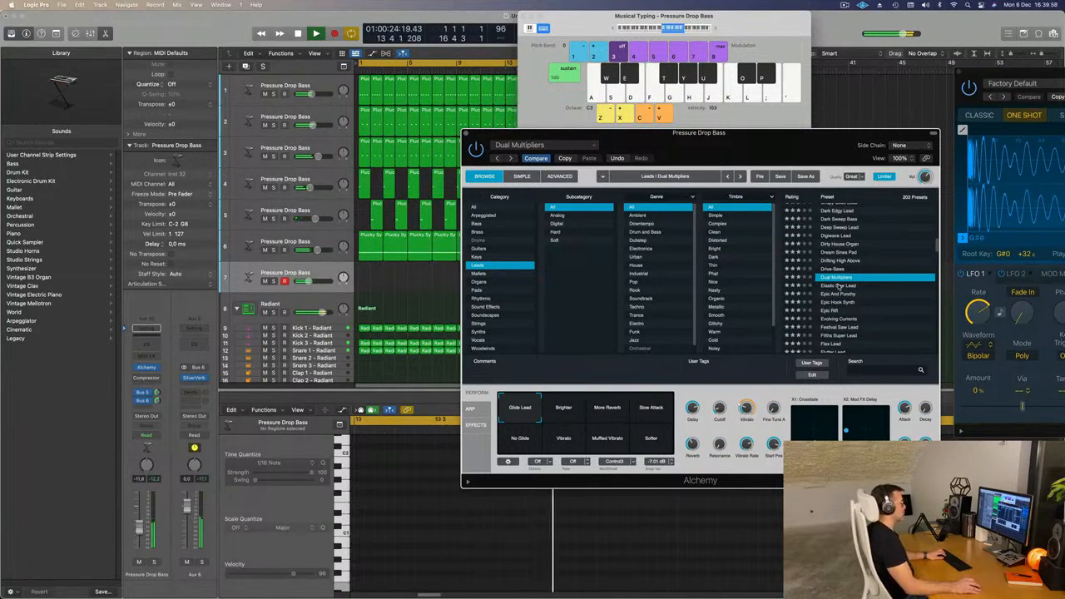
# Load the Elastic Saw Lead preset and play a few notes with it.
pyautogui.click(839, 285)
pyautogui.press('f')
pyautogui.press('g')
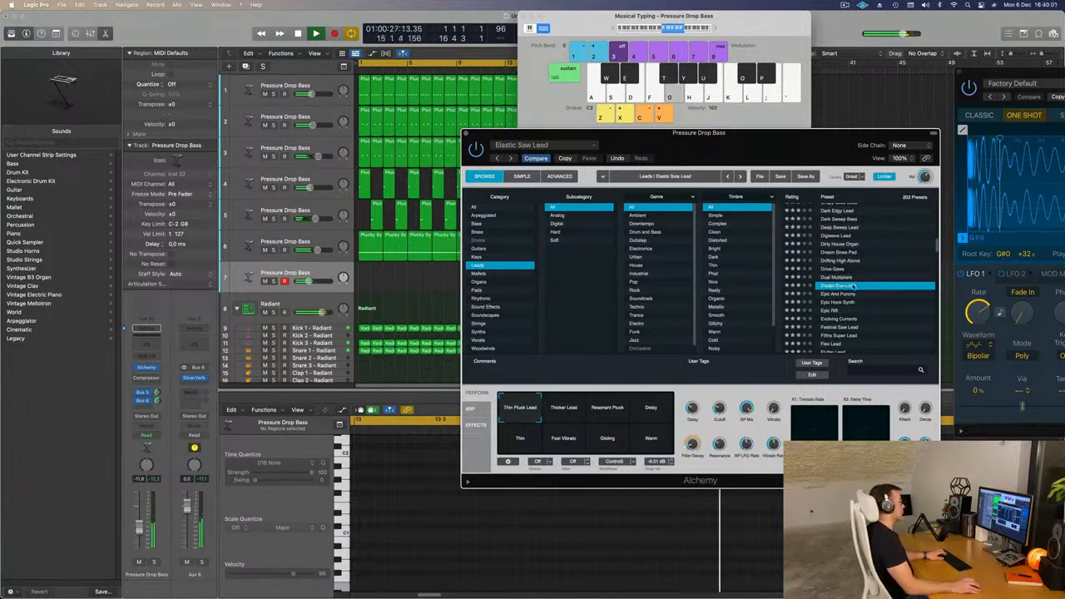
# Audition the Epic Hook Synth, Epic Rift, Fifths Super Lead and Flutter Lead presets over the arrangement.
pyautogui.click(839, 302)
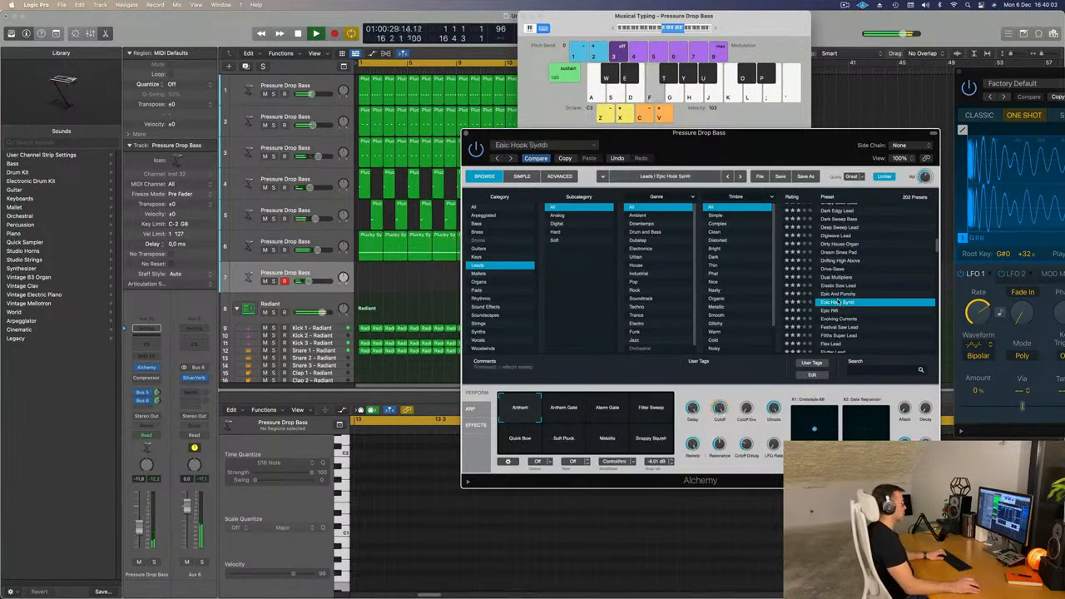
pyautogui.scroll(-2, 861, 290)
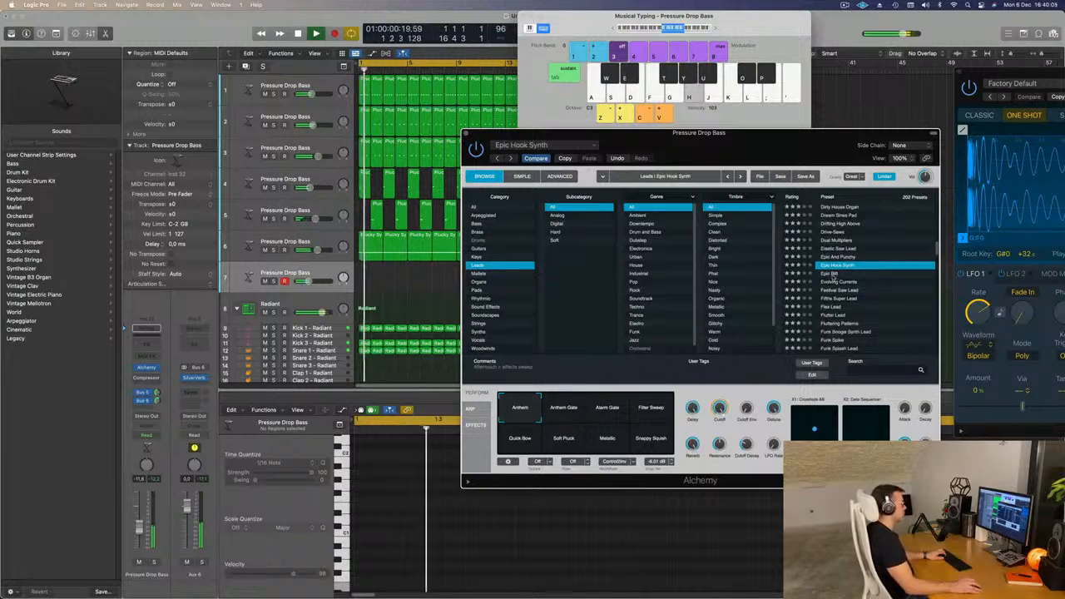
pyautogui.click(832, 274)
pyautogui.scroll(-2, 841, 275)
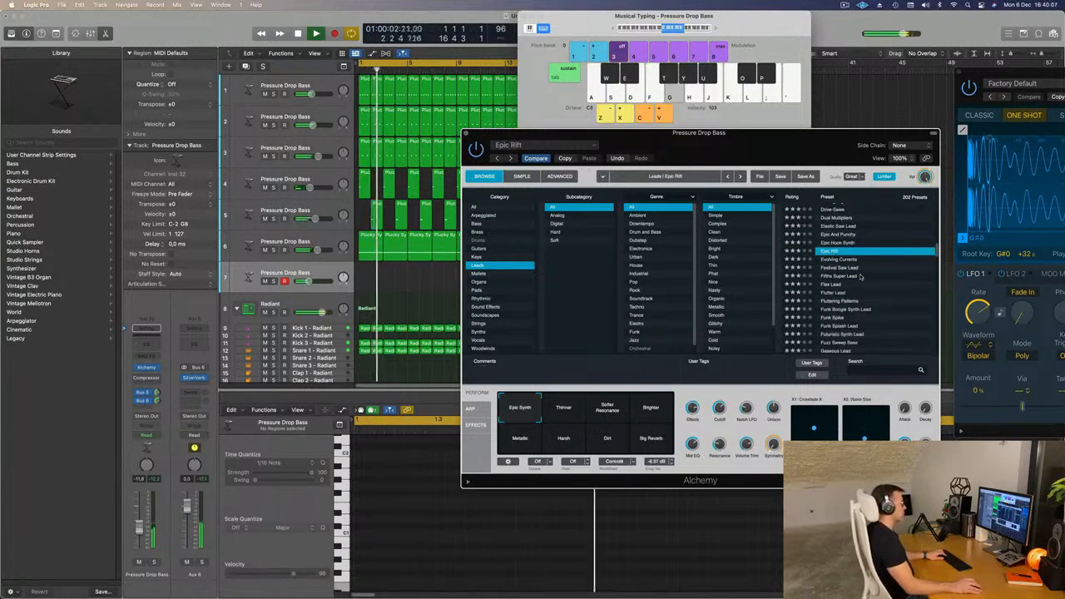
pyautogui.click(850, 275)
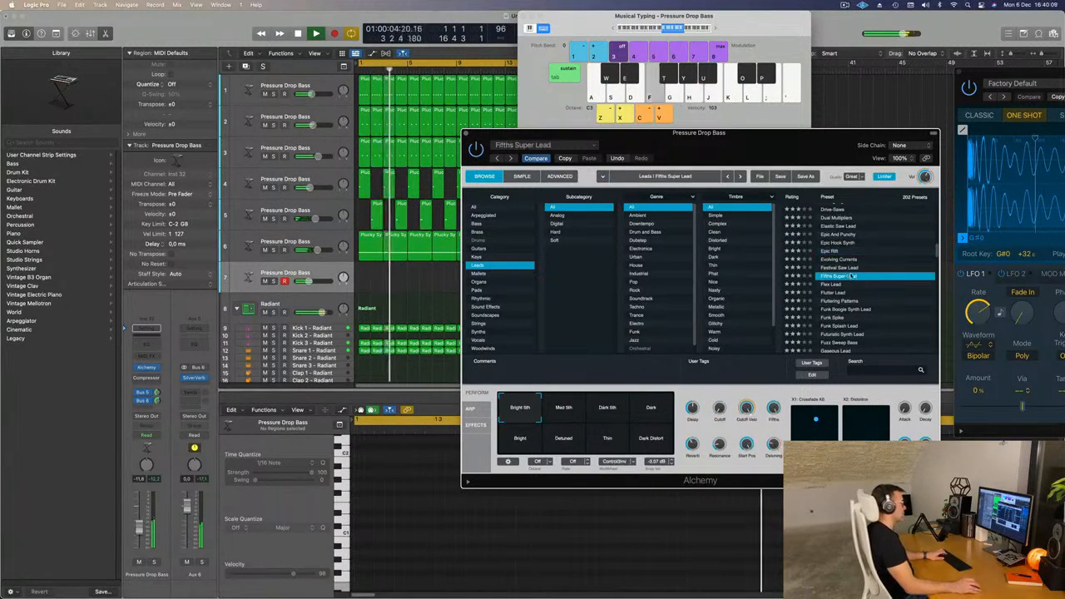
pyautogui.scroll(-2, 837, 277)
pyautogui.click(836, 259)
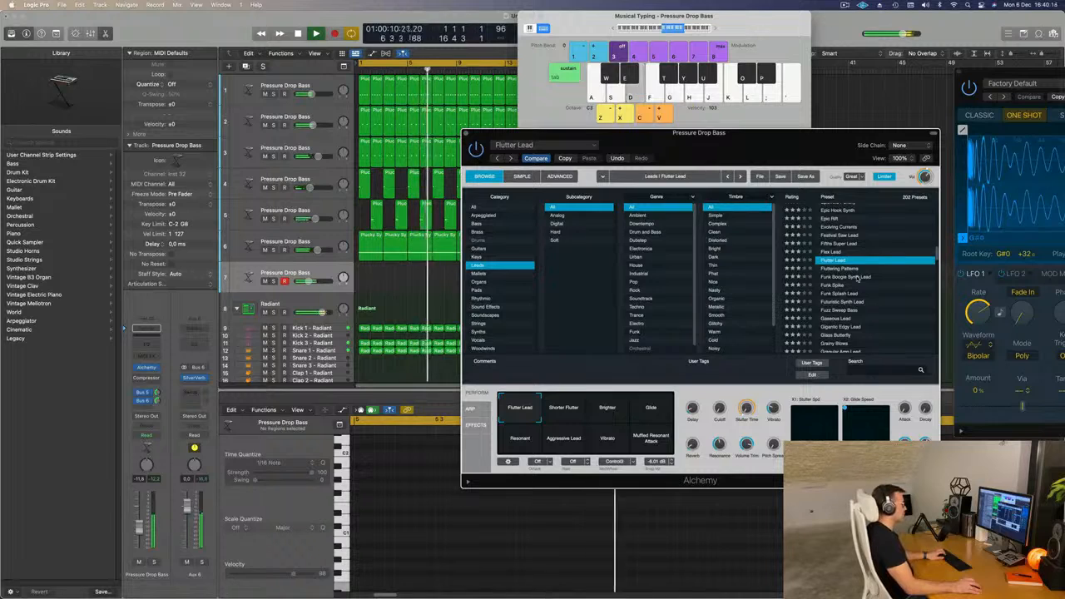
# Load the Funk Boogie Synth Lead preset and audition its Highpass, Dark Waves and Pulsing variations.
pyautogui.click(857, 277)
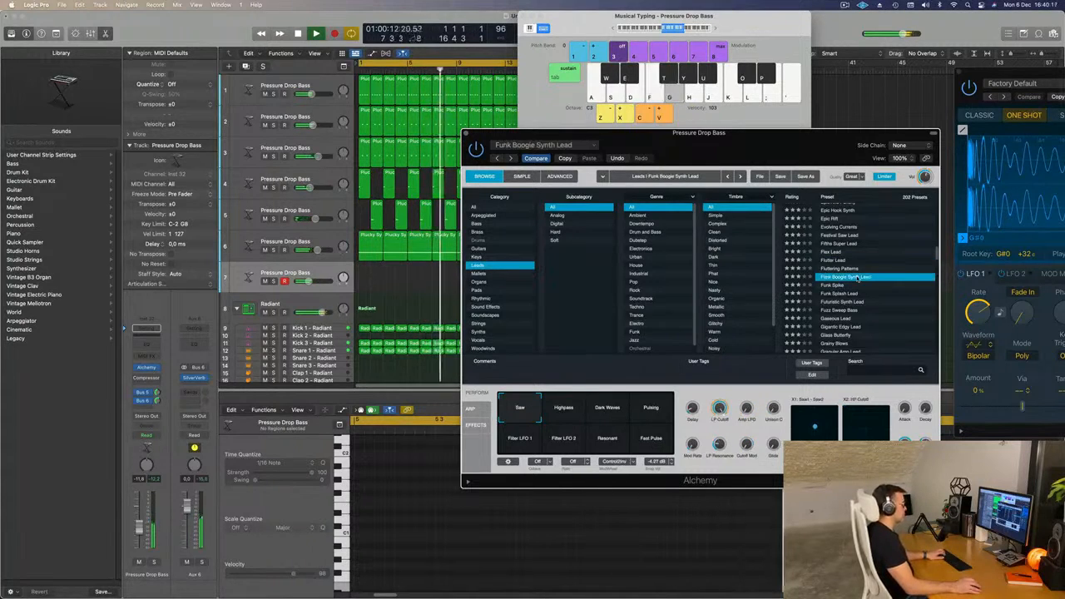
pyautogui.click(564, 407)
pyautogui.click(606, 408)
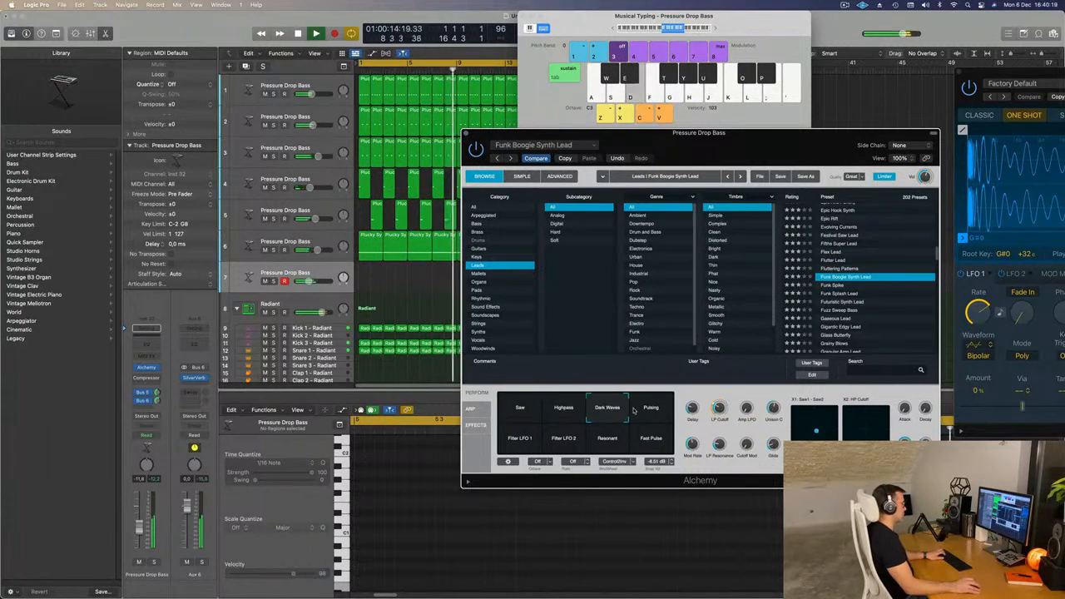
pyautogui.click(651, 409)
# Compare the Filter LFO 1 and Resonant variations, settle on Resonant, and lower the lead track's volume to -17.2 dB.
pyautogui.click(525, 438)
pyautogui.click(620, 441)
pyautogui.click(521, 441)
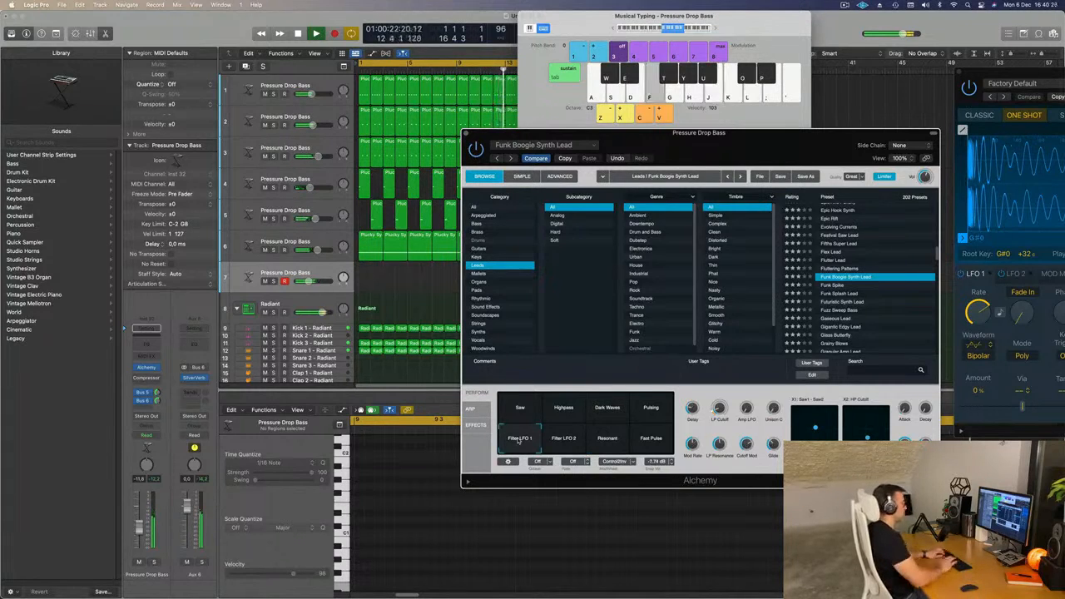
pyautogui.click(611, 443)
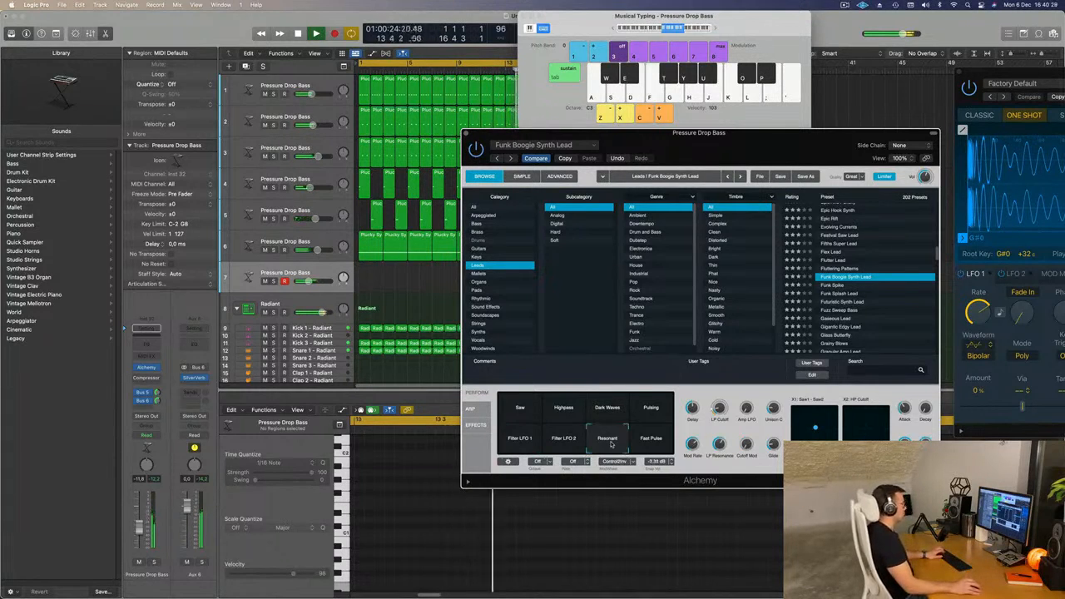
pyautogui.click(536, 442)
pyautogui.click(605, 442)
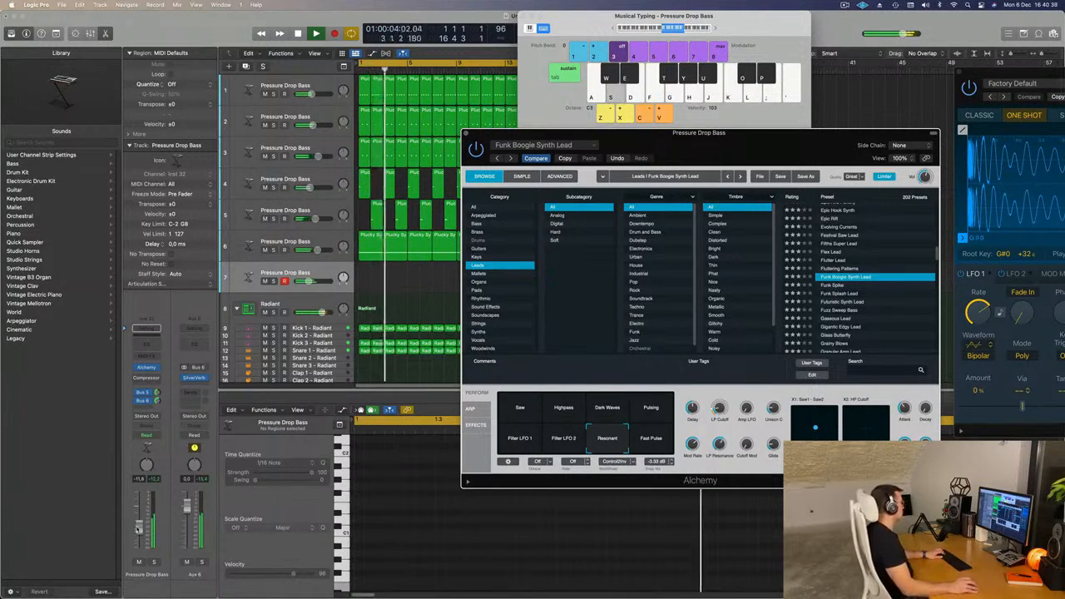
pyautogui.moveTo(140, 528); pyautogui.dragTo(139, 535)
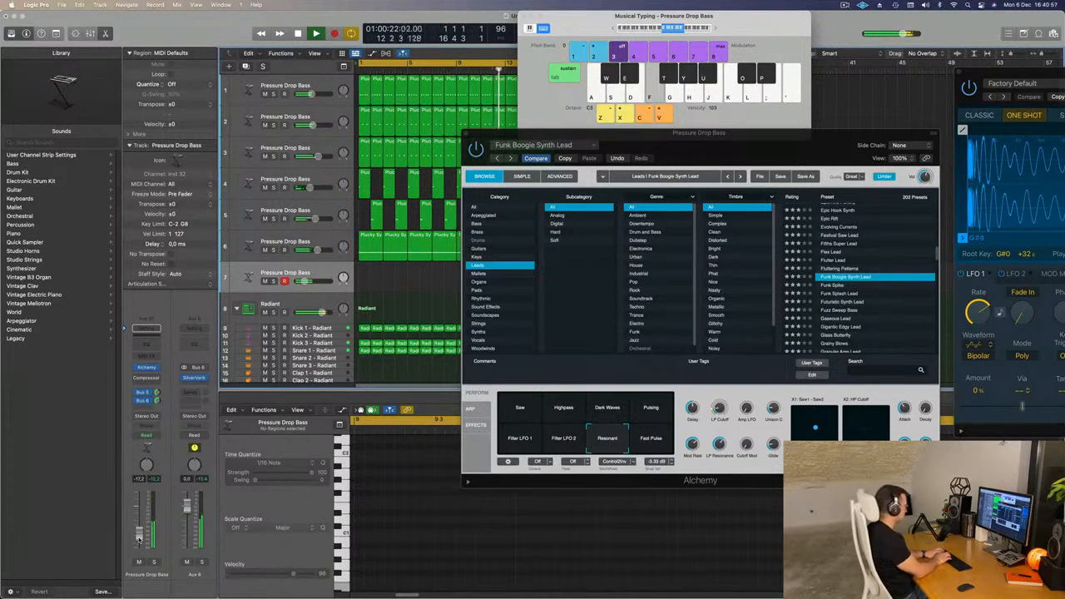
# Record a slow four-note descending lead phrase with Musical Typing over the looping arrangement and stop the recording.
pyautogui.press('k')
pyautogui.press('j')
pyautogui.press('f')
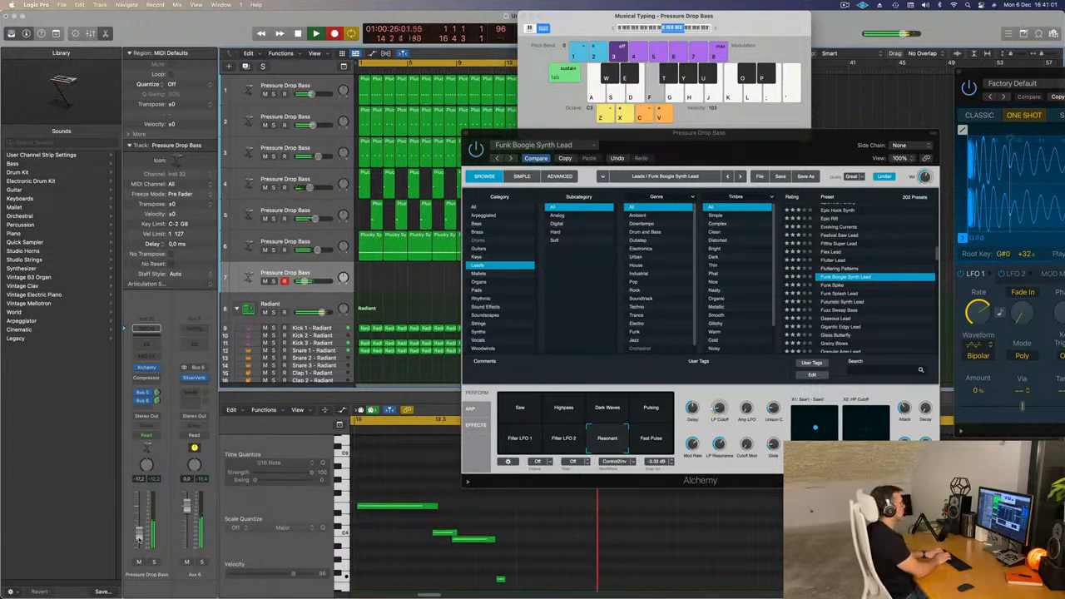
pyautogui.press('k')
pyautogui.press('k')
pyautogui.press('j')
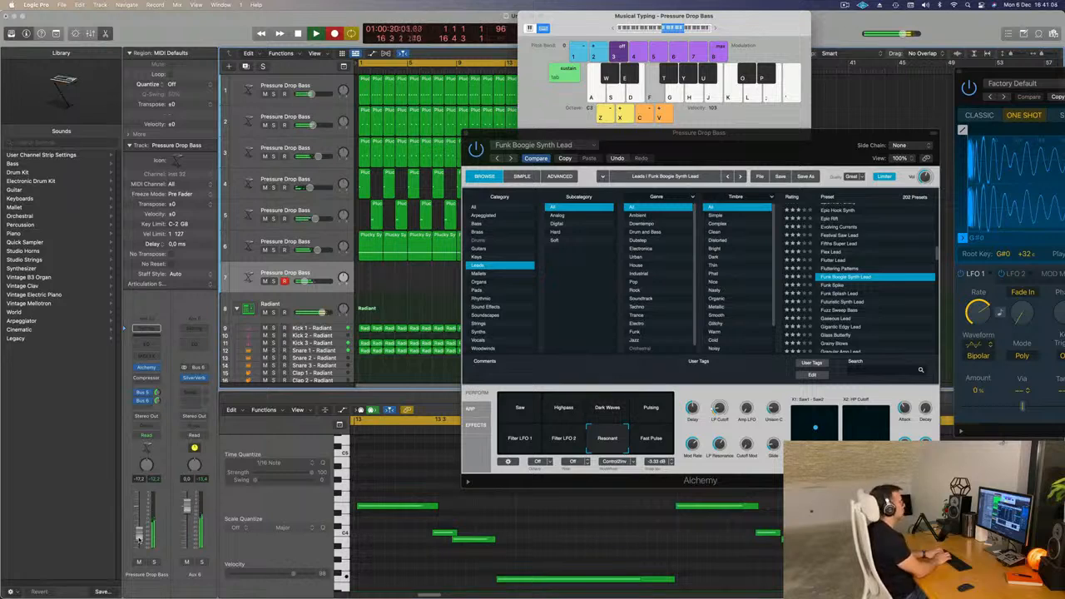
pyautogui.press(';')
pyautogui.press('k')
pyautogui.press('f')
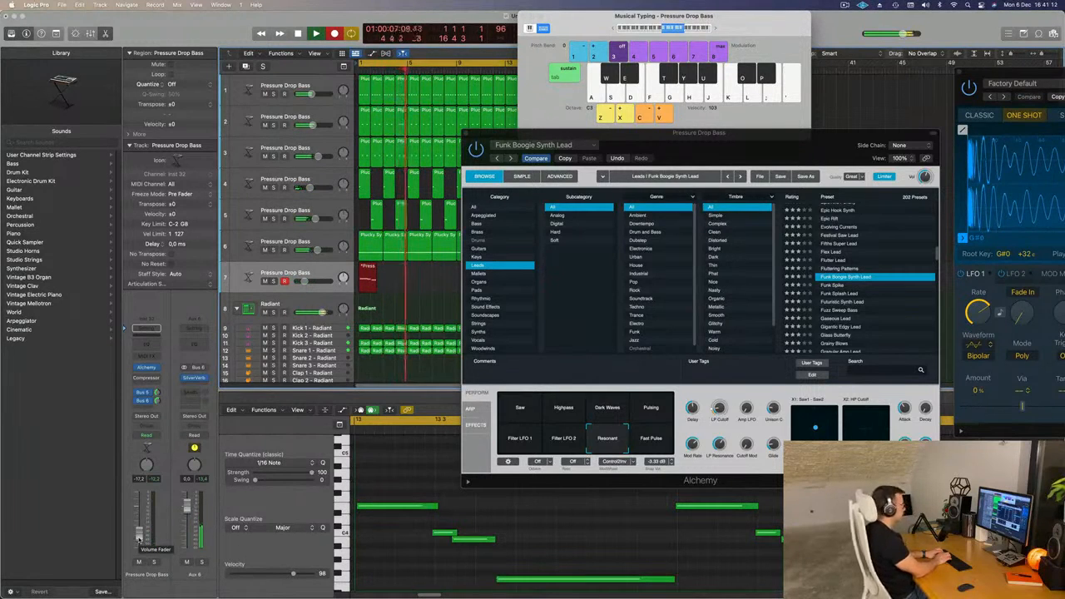
pyautogui.press('k')
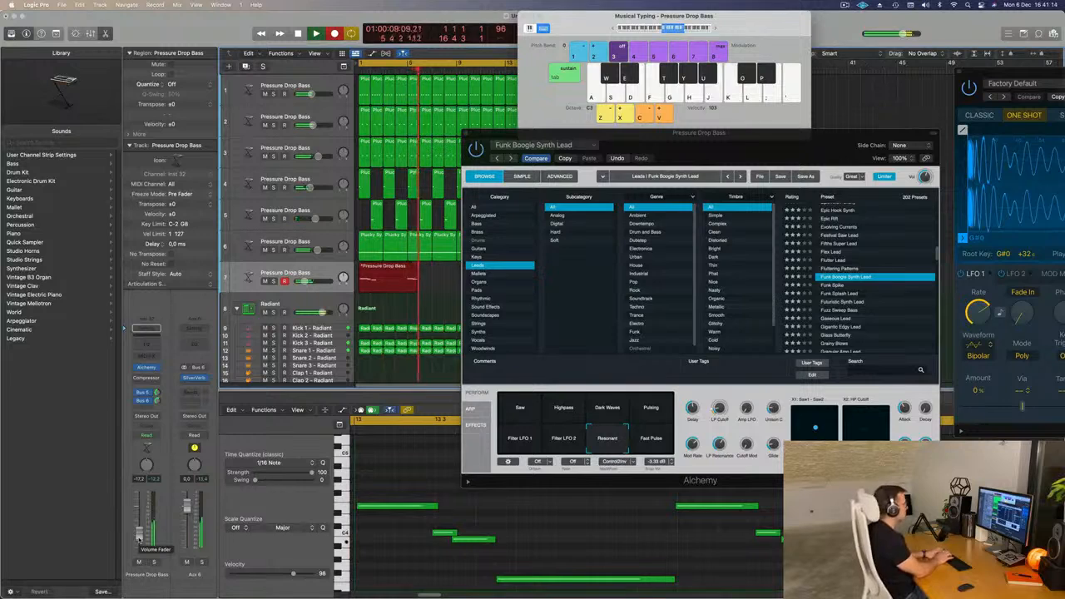
pyautogui.press('f')
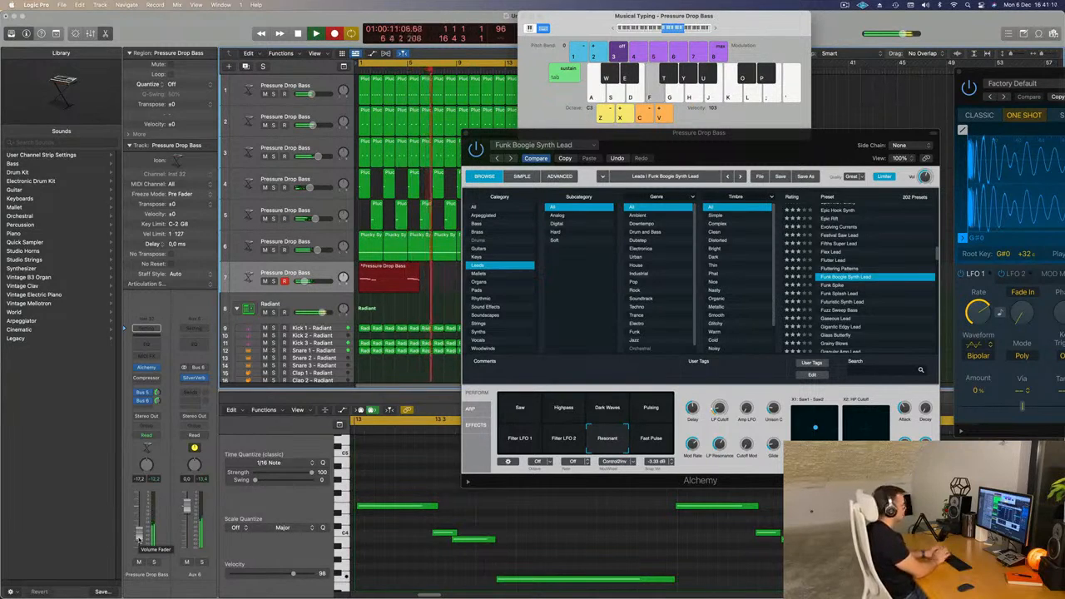
pyautogui.press('space')
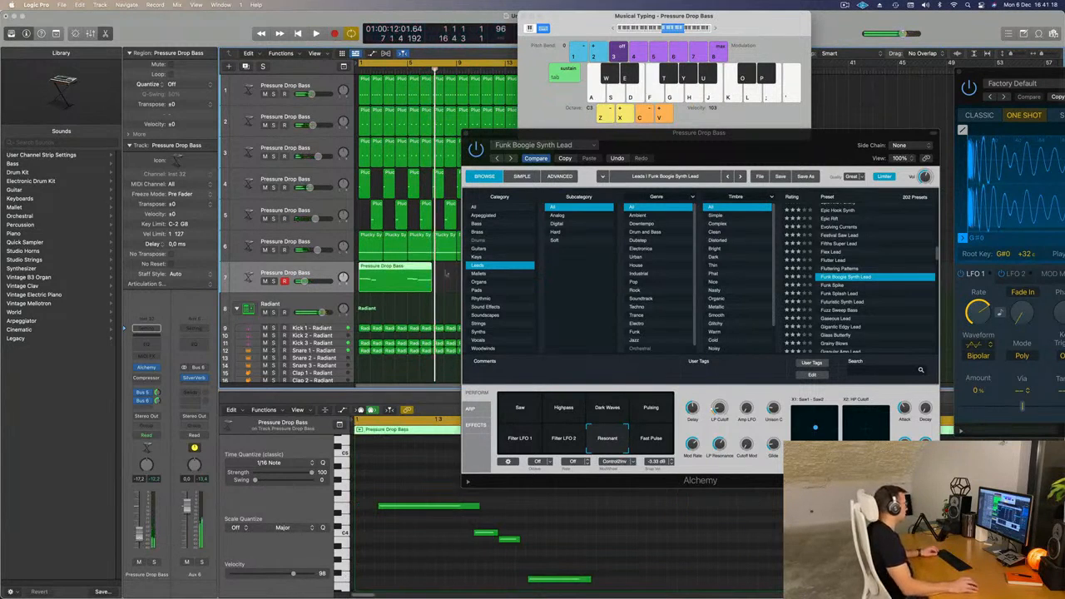
# Split the recorded lead region at bar 5, delete its first part, and move the remaining two-bar part to bar 1.
pyautogui.keyDown('super'); pyautogui.doubleClick(408, 274); pyautogui.keyUp('super')
pyautogui.click(388, 269)
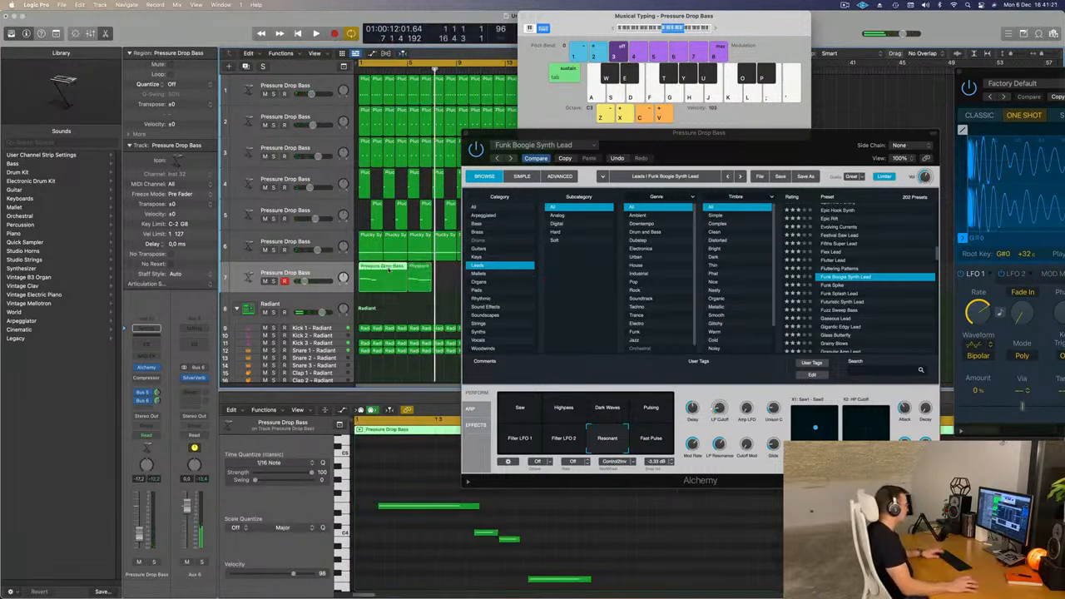
pyautogui.press('Delete')
pyautogui.moveTo(414, 267); pyautogui.dragTo(365, 267)
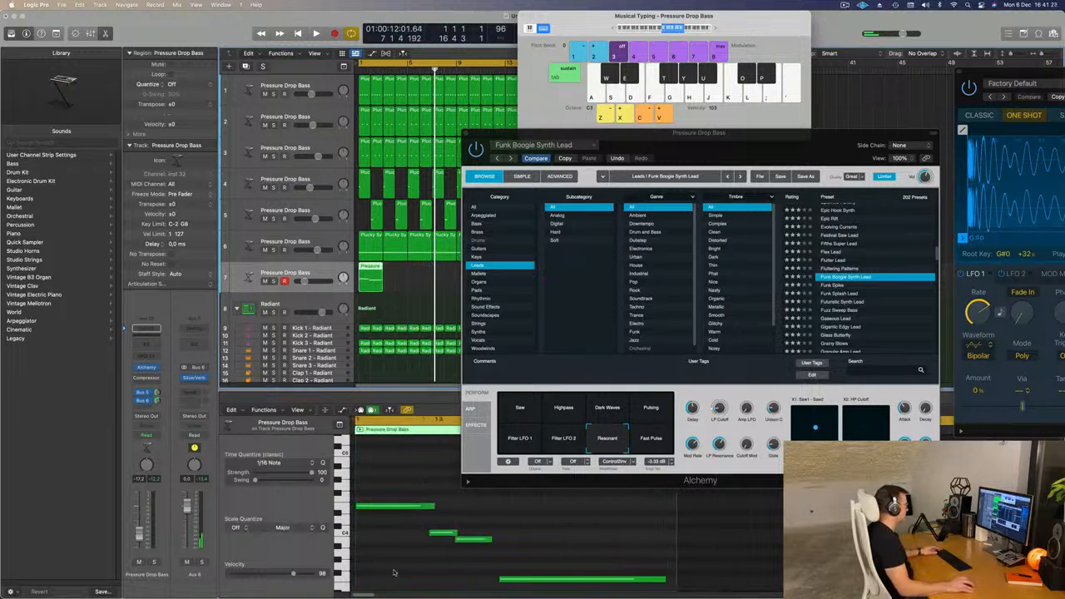
# Quantize all notes in the two-bar lead region to 1/16 notes and play the result.
pyautogui.press('super+a')
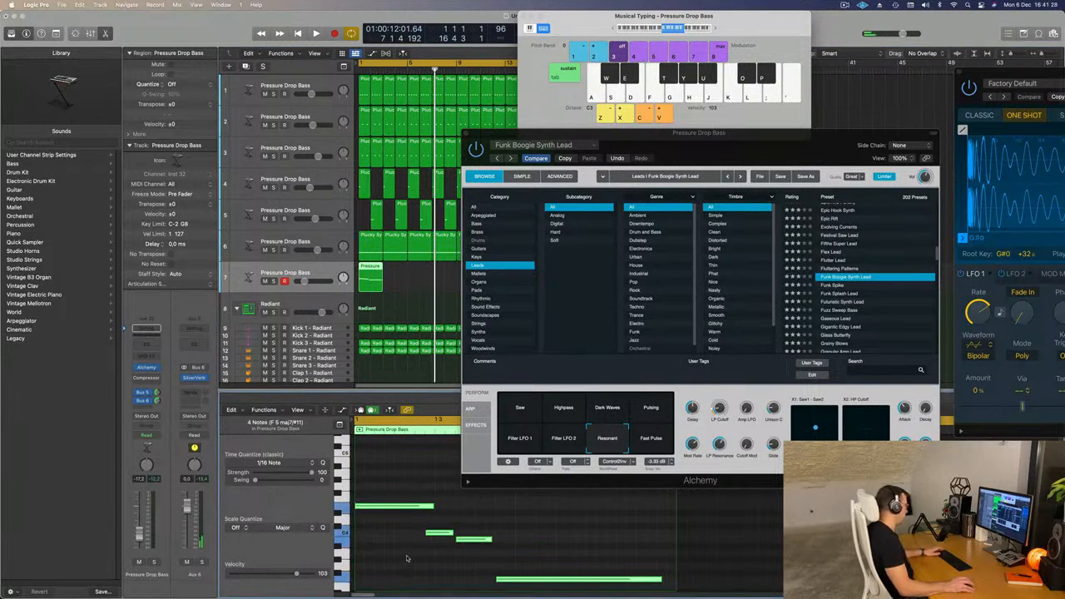
pyautogui.click(412, 539)
pyautogui.press('space')
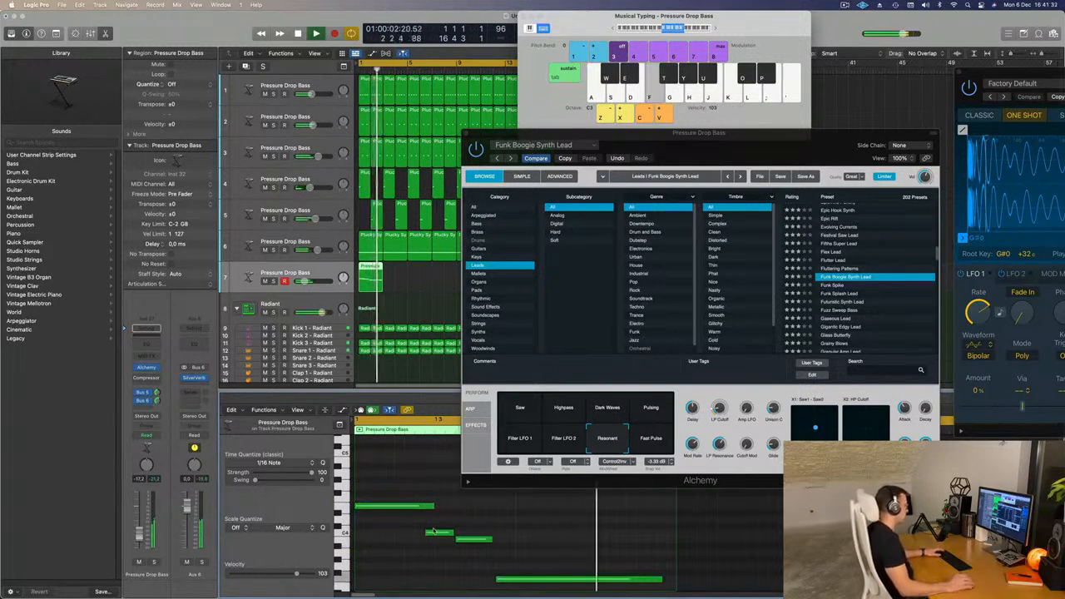
# Uncover the end of the arrangement, delete the leftover lead region at bars 13 to 16, and restart playback.
pyautogui.moveTo(667, 135); pyautogui.dragTo(815, 111)
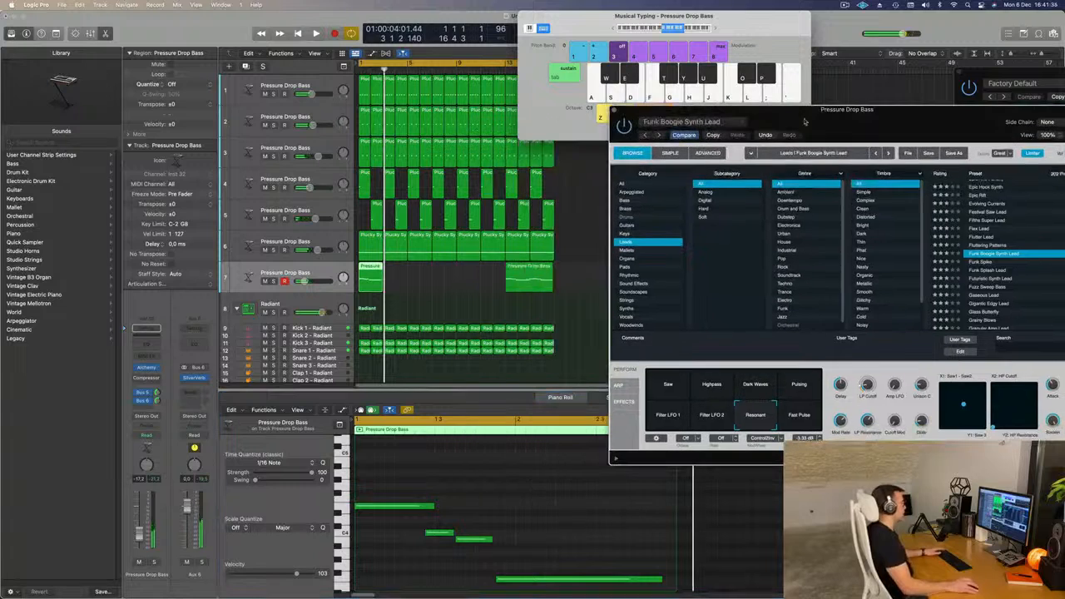
pyautogui.click(544, 281)
pyautogui.press('Delete')
pyautogui.press('space')
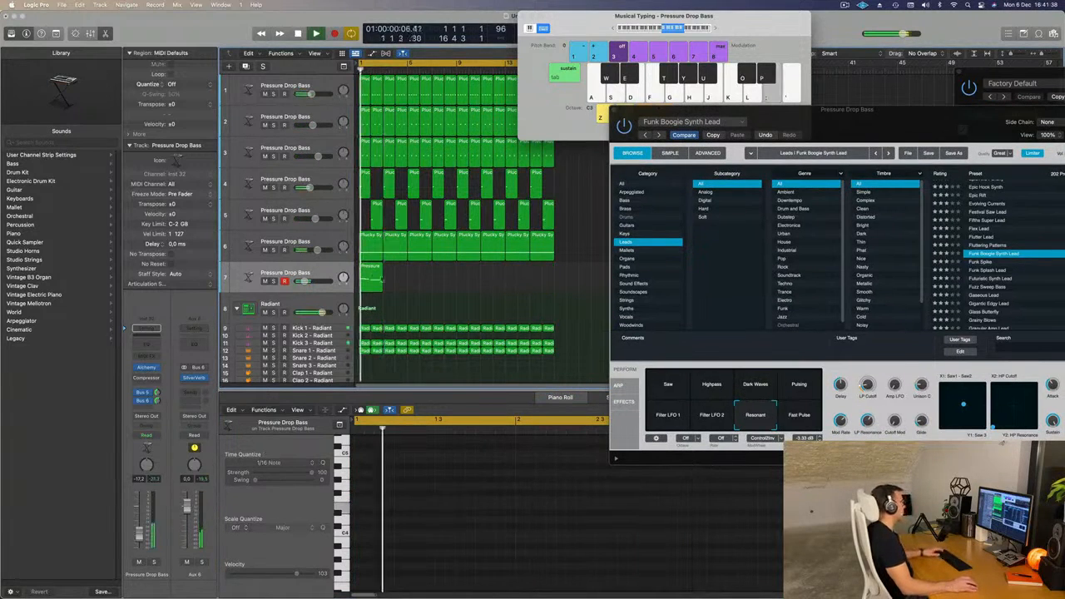
# Play the two-bar lead region from the start and repeat it until it fills all 16 bars.
pyautogui.click(372, 276)
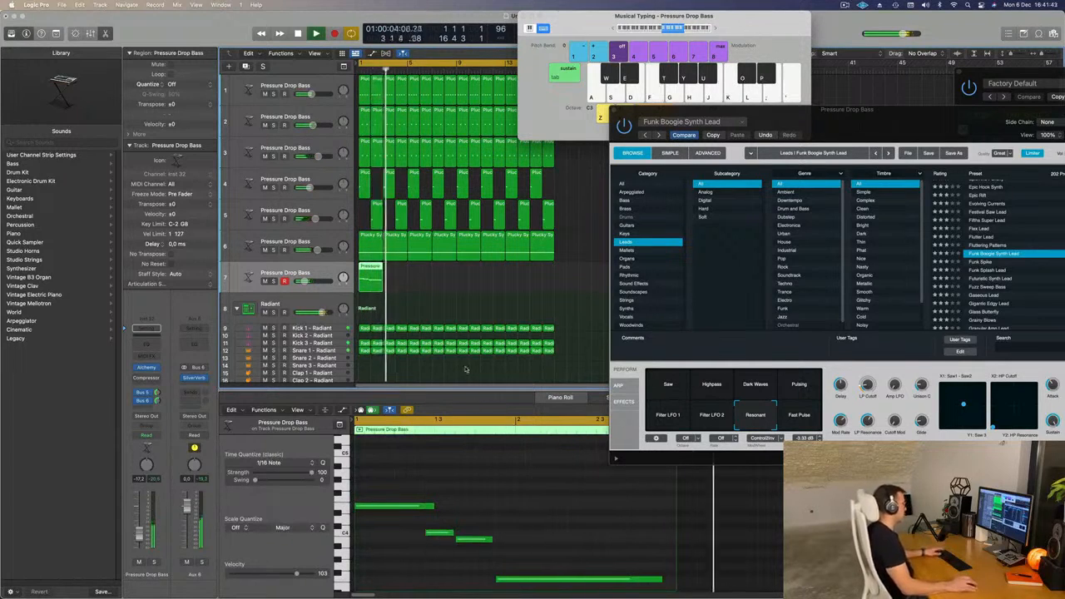
pyautogui.press('space')
pyautogui.press('space')
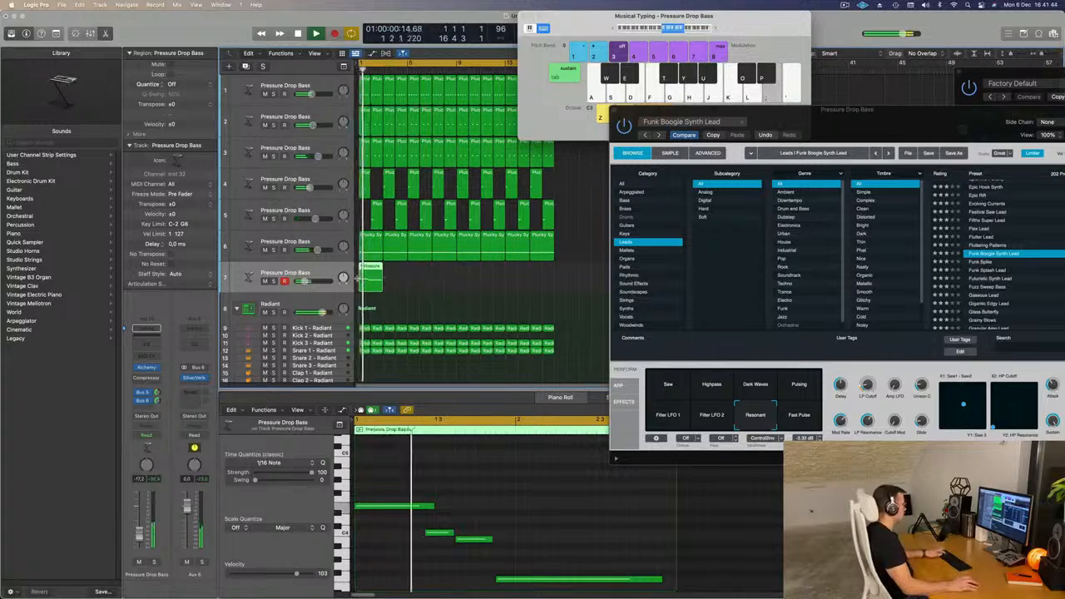
pyautogui.press('super+r')
pyautogui.press('super+r')
pyautogui.press('super+r')
pyautogui.press('super+r')
pyautogui.press('super+r')
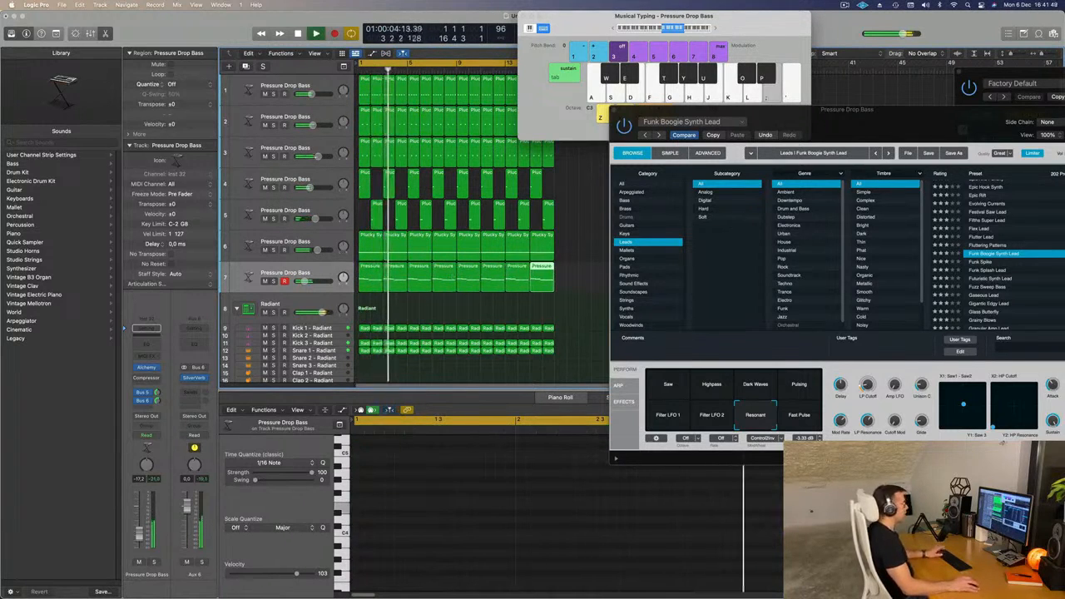
# Compare Funk Boogie Synth Lead's Fast Pulse, Filter LFO 1, Filter LFO 2, Pulsing and Highpass variations during playback.
pyautogui.moveTo(934, 132); pyautogui.dragTo(740, 98)
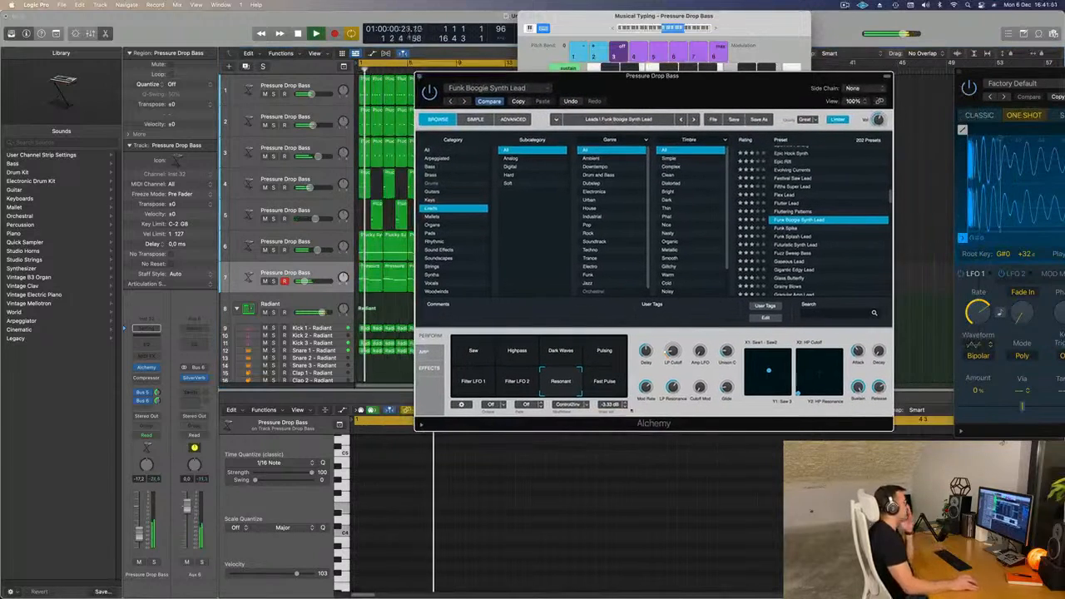
pyautogui.click(616, 382)
pyautogui.click(471, 382)
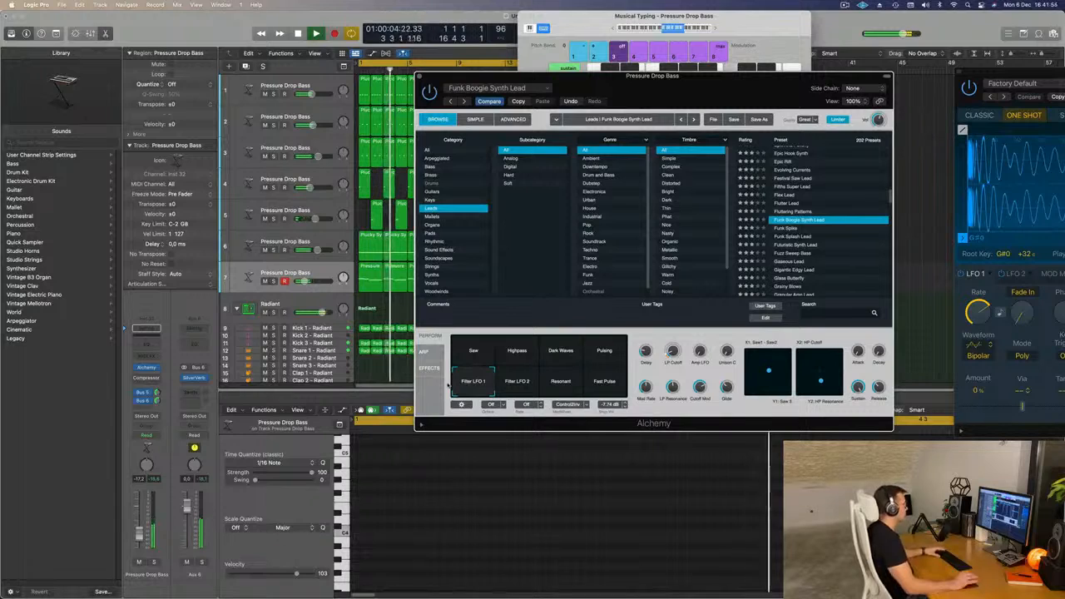
pyautogui.click(517, 381)
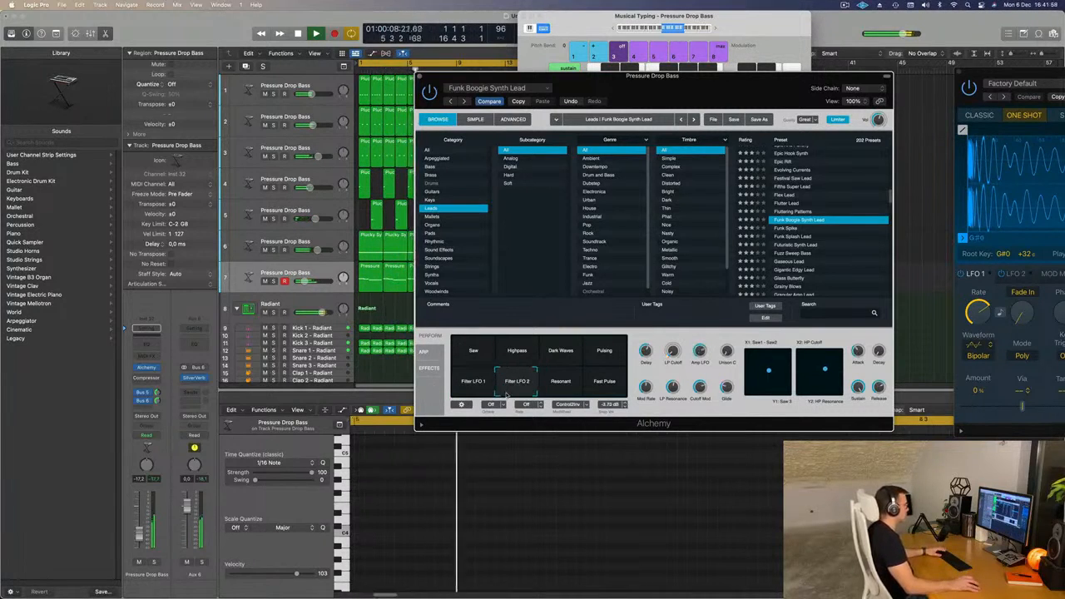
pyautogui.click(538, 395)
pyautogui.click(596, 363)
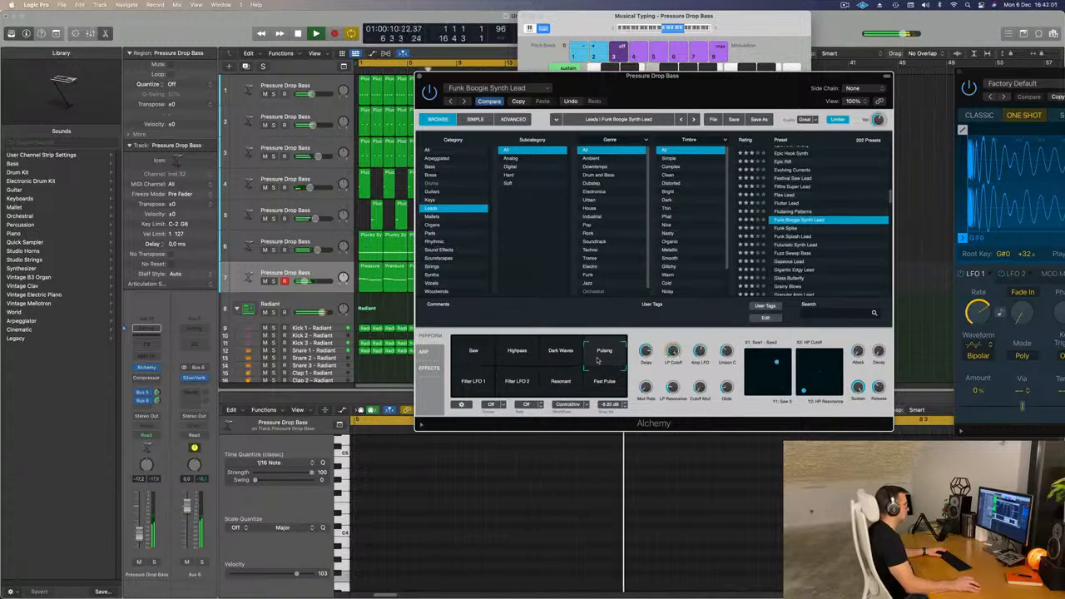
pyautogui.click(517, 353)
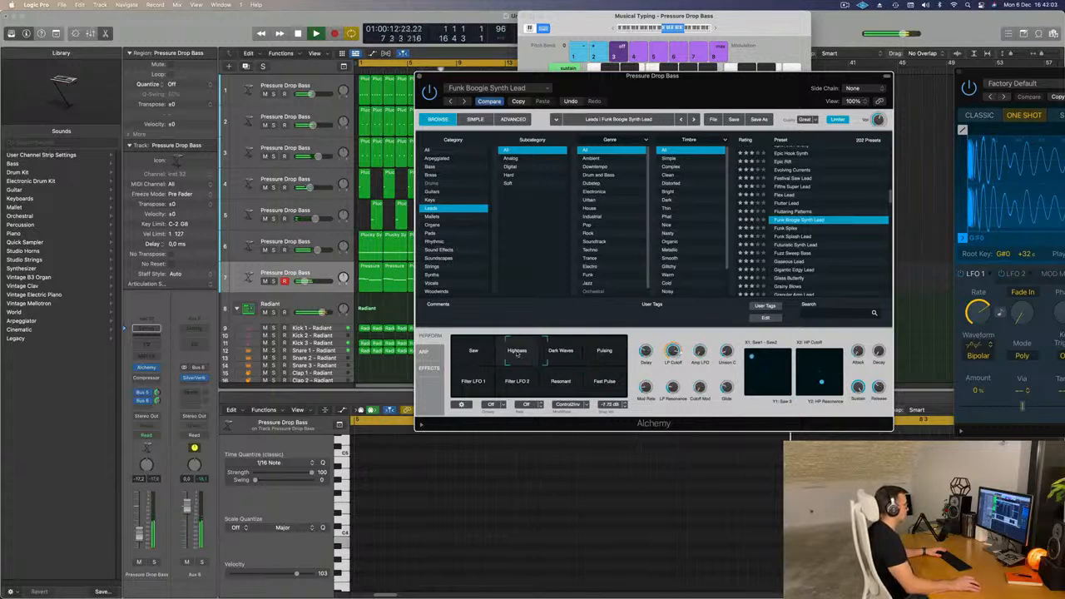
# Compare the Saw, Dark Waves, Pulsing, Resonant and Filter LFO variations, settle on Filter LFO 2, and move the synth window off the tracks.
pyautogui.click(454, 353)
pyautogui.click(553, 353)
pyautogui.click(603, 353)
pyautogui.click(557, 354)
pyautogui.click(553, 384)
pyautogui.click(511, 392)
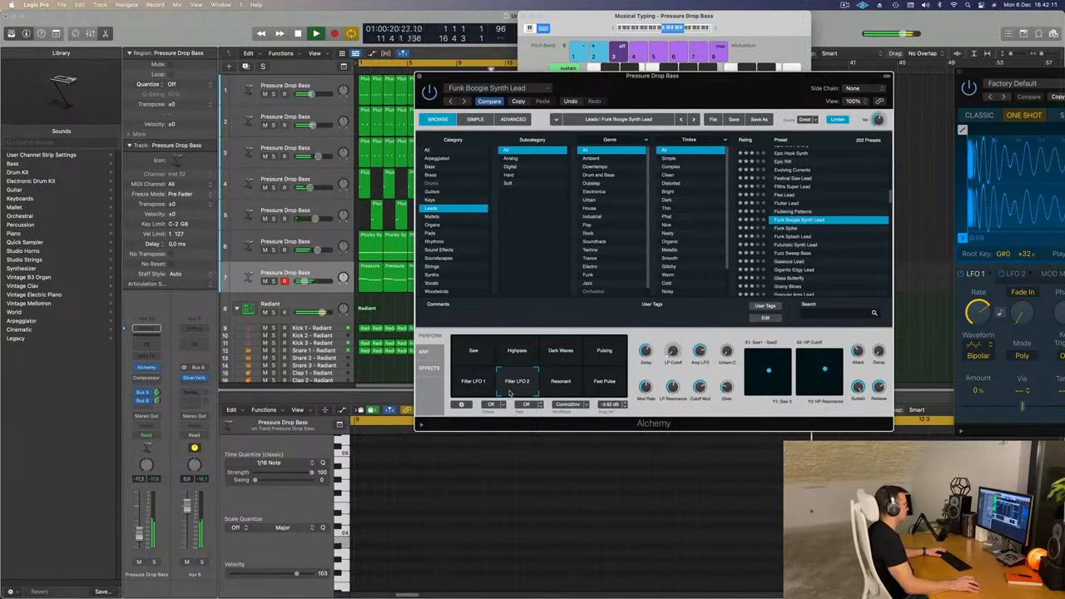
pyautogui.click(466, 393)
pyautogui.click(509, 394)
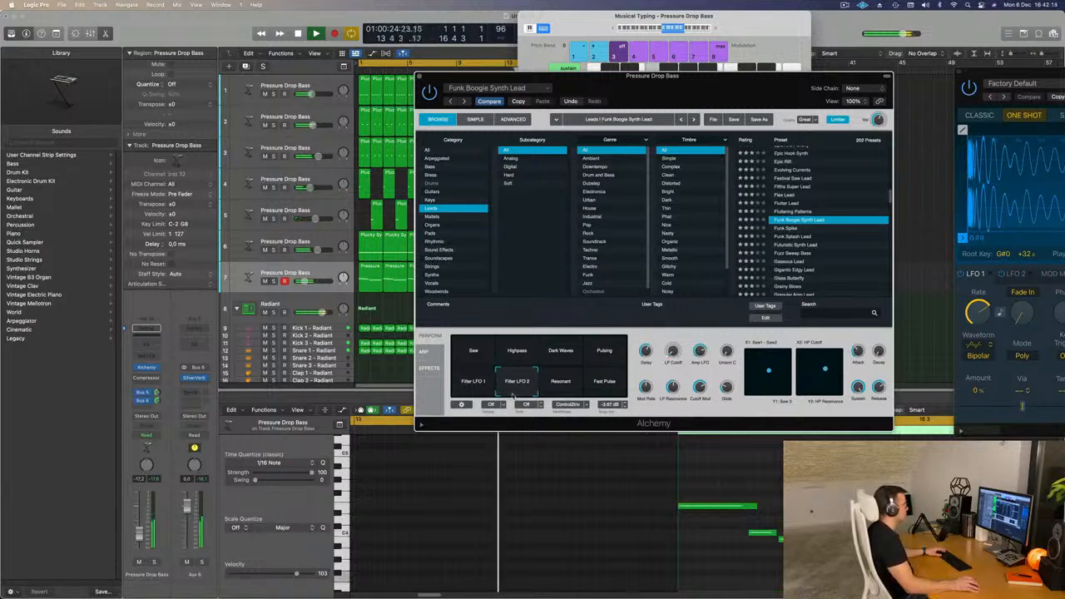
pyautogui.moveTo(685, 78); pyautogui.dragTo(758, 54)
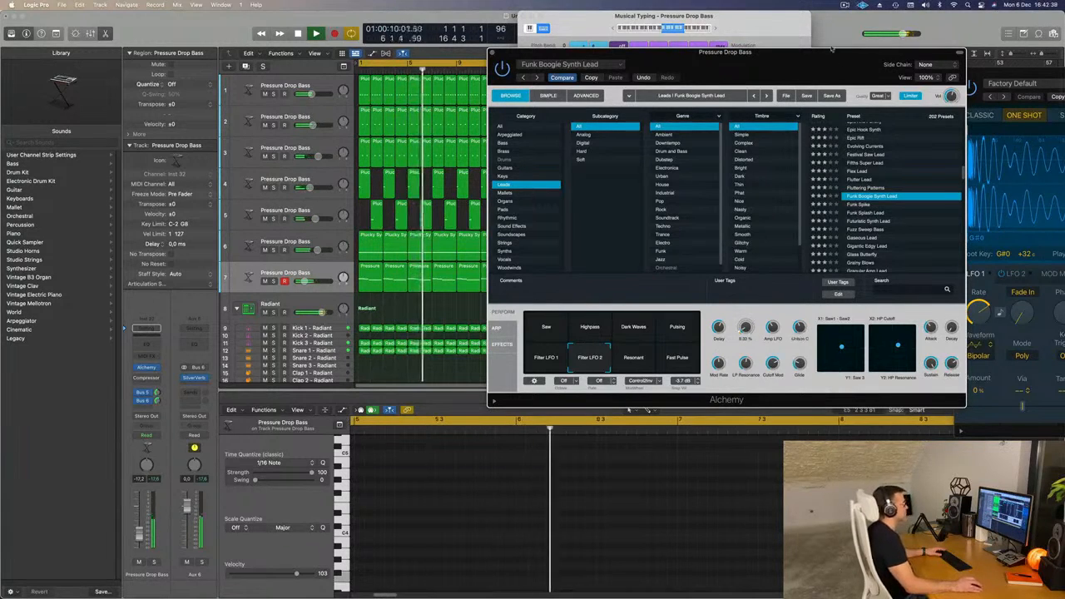
pyautogui.moveTo(768, 65); pyautogui.dragTo(783, 90)
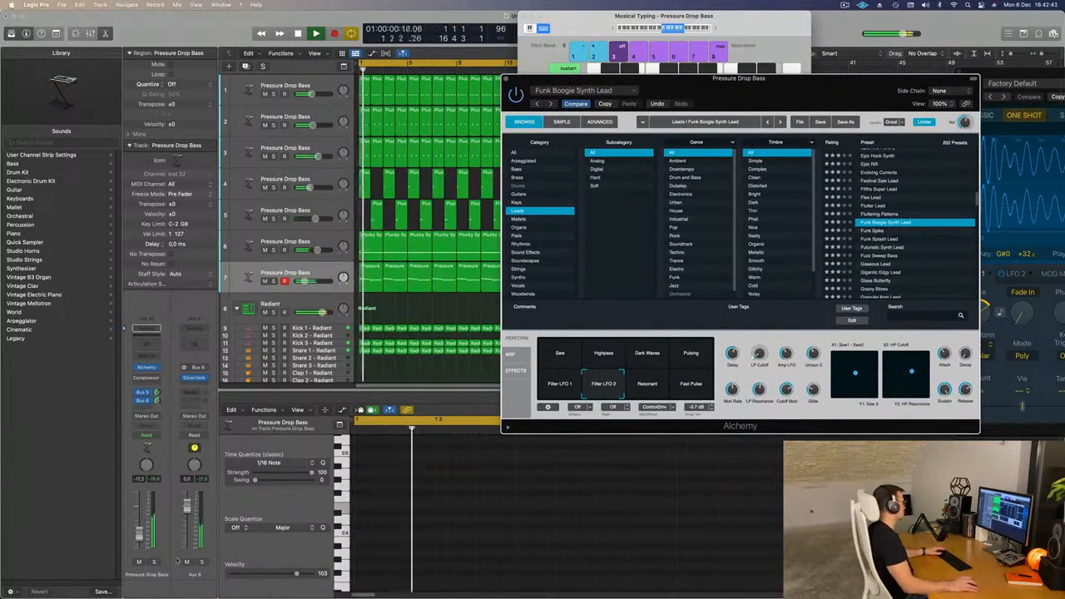
# Select all eight Pressure Drop Bass lead regions on track 7 and try them one octave lower during playback.
pyautogui.click(345, 357)
pyautogui.press('space')
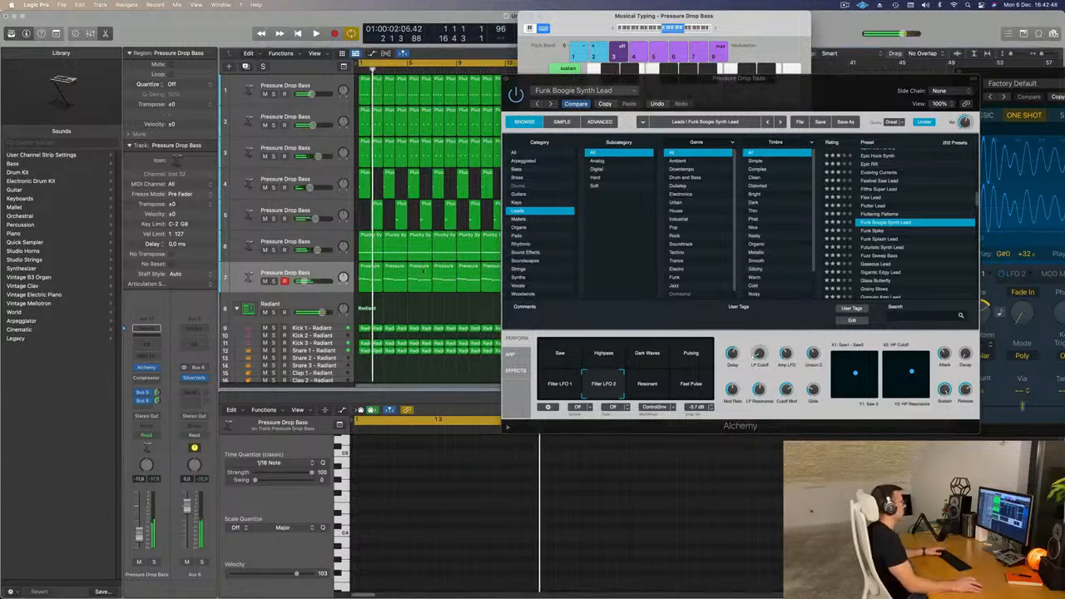
pyautogui.moveTo(670, 99); pyautogui.dragTo(1024, 102)
pyautogui.moveTo(365, 301); pyautogui.dragTo(599, 283)
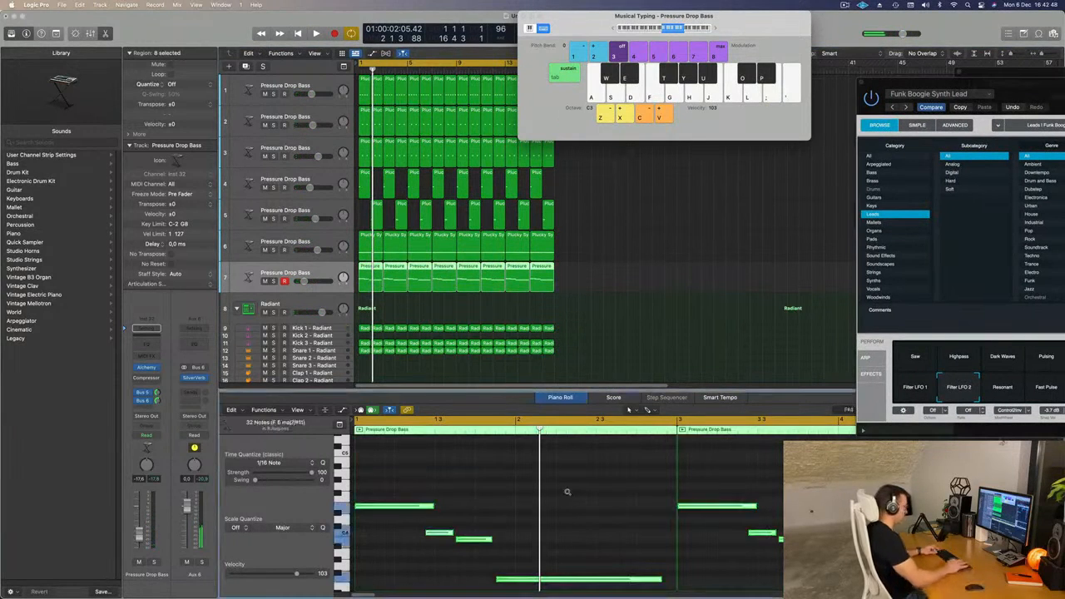
pyautogui.scroll(3, 567, 495)
pyautogui.press('space')
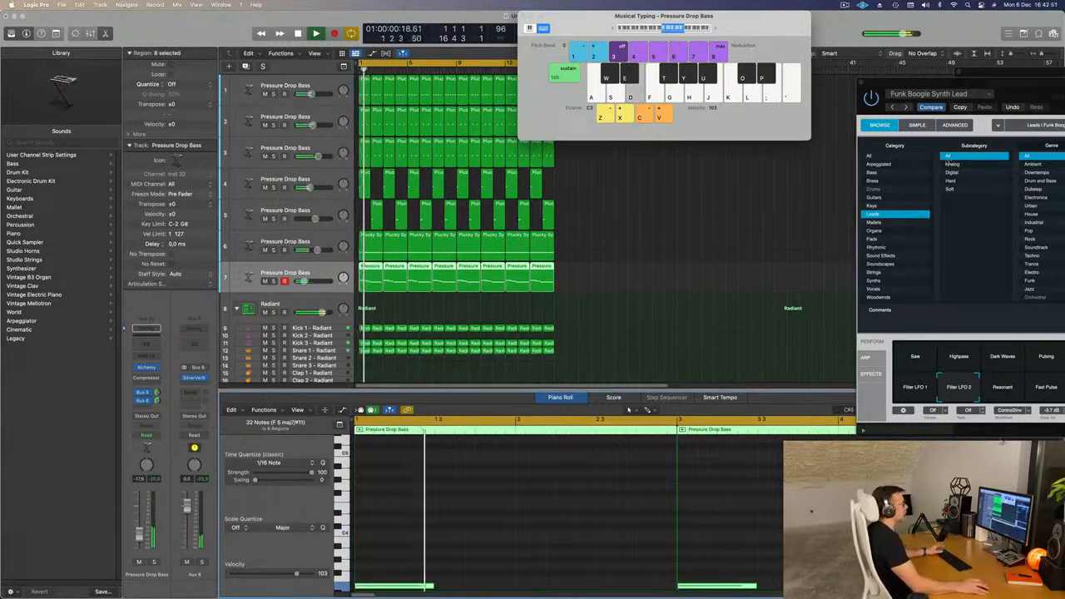
# Bring the synth window back over the tracks and undo the lead's octave transposition.
pyautogui.moveTo(1029, 89); pyautogui.dragTo(716, 86)
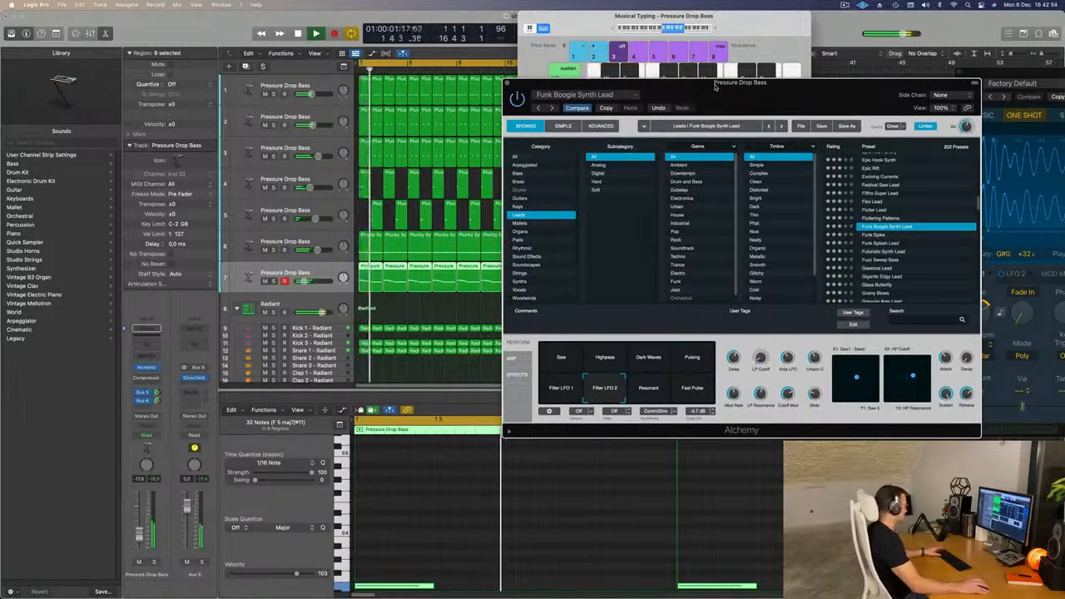
pyautogui.press('super+z')
pyautogui.moveTo(716, 86); pyautogui.dragTo(723, 120)
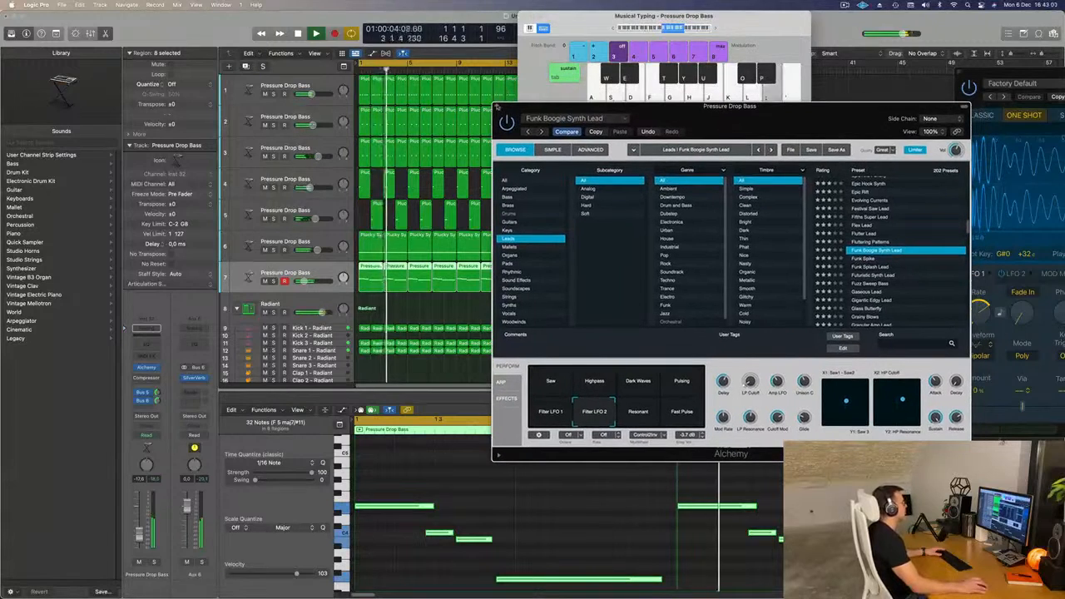
# Close the lead's synth window and Musical Typing, and clear the region selection.
pyautogui.click(497, 107)
pyautogui.click(527, 16)
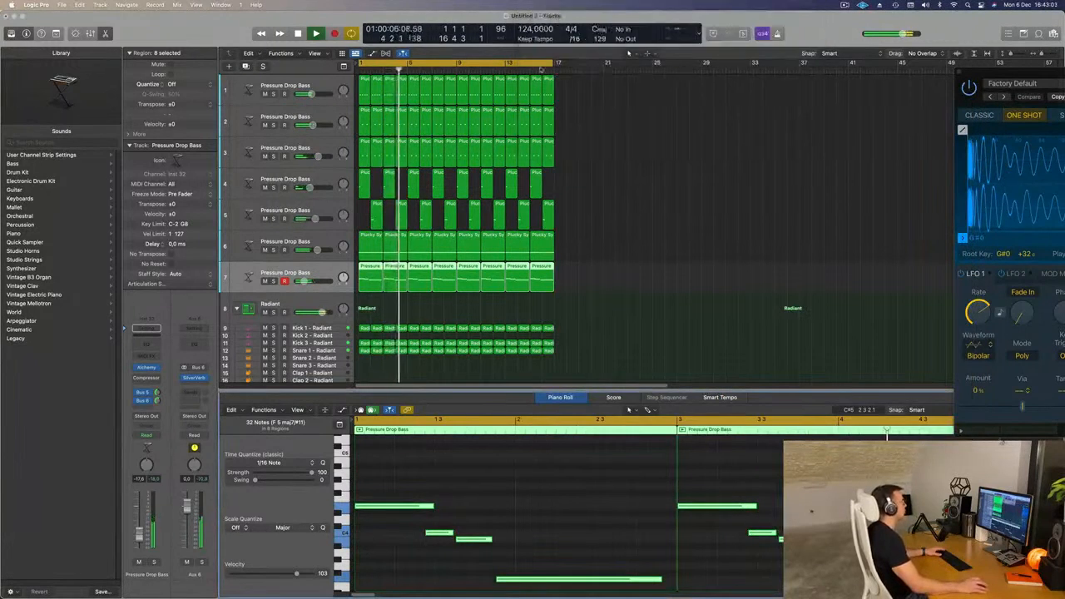
pyautogui.click(630, 283)
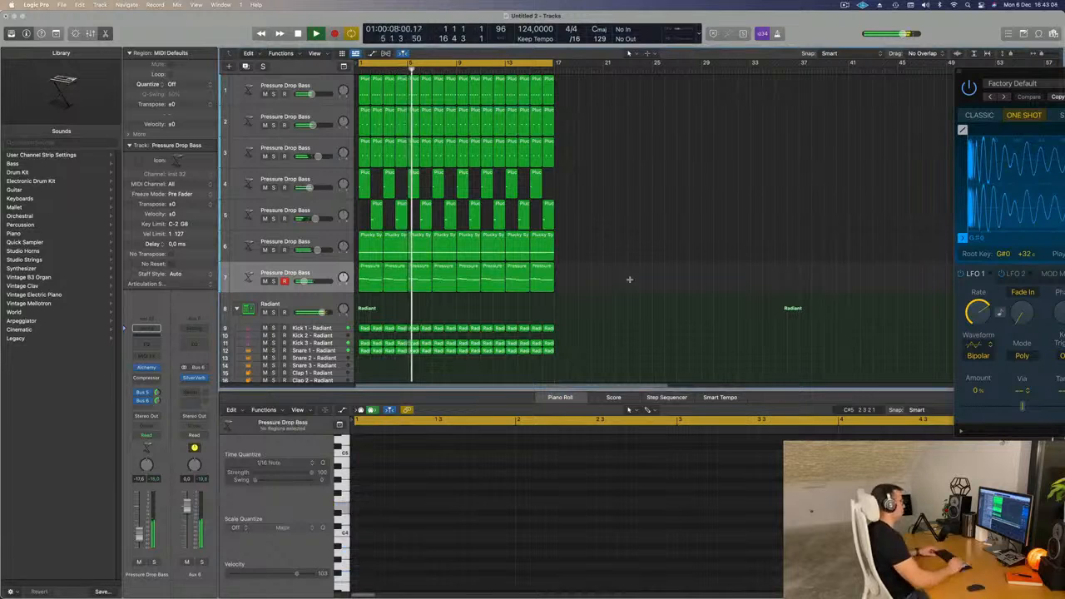
# Try repeating every region of the 16-bar arrangement once, delete the repeated copies, and restart playback.
pyautogui.press('super+a')
pyautogui.press('super+r')
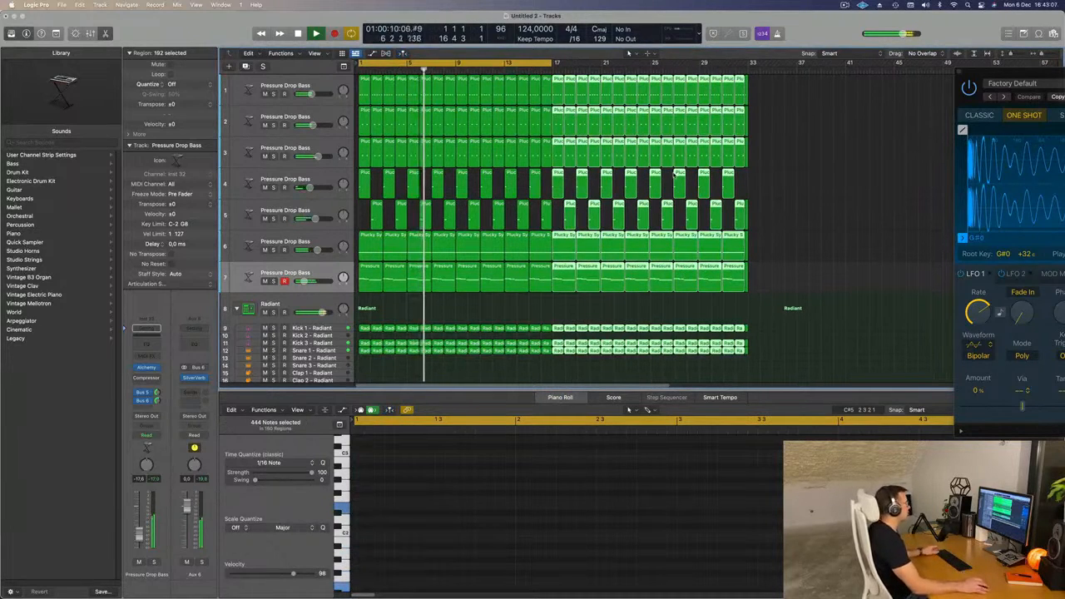
pyautogui.press('space')
pyautogui.press('BackSpace')
# Extend the cycle range's end to 17 1 1 1 so the loop covers 16 full bars.
pyautogui.scroll(3, 575, 112)
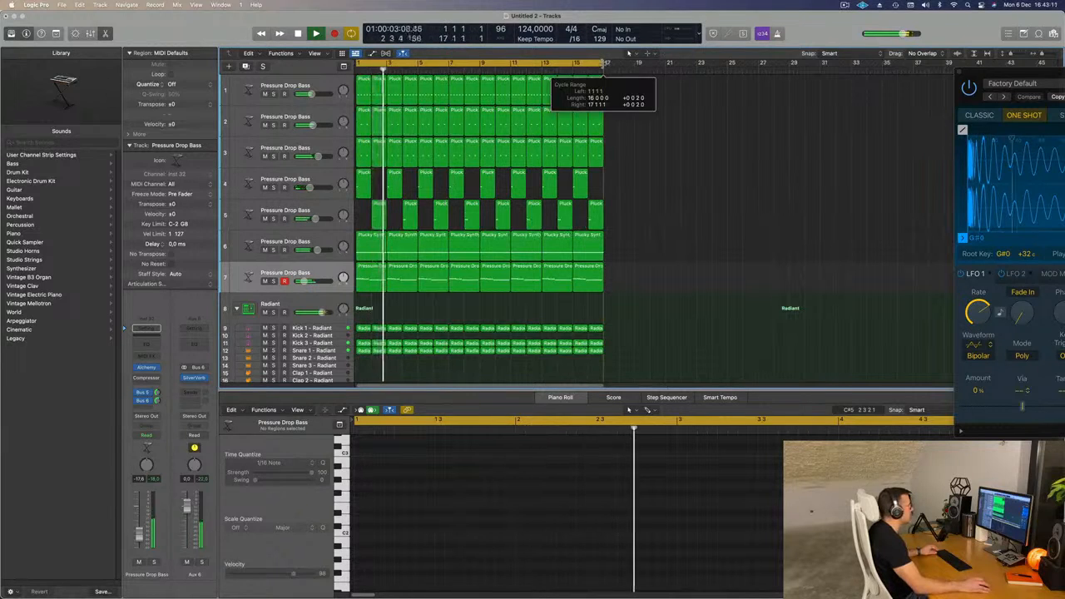
pyautogui.scroll(5, 635, 143)
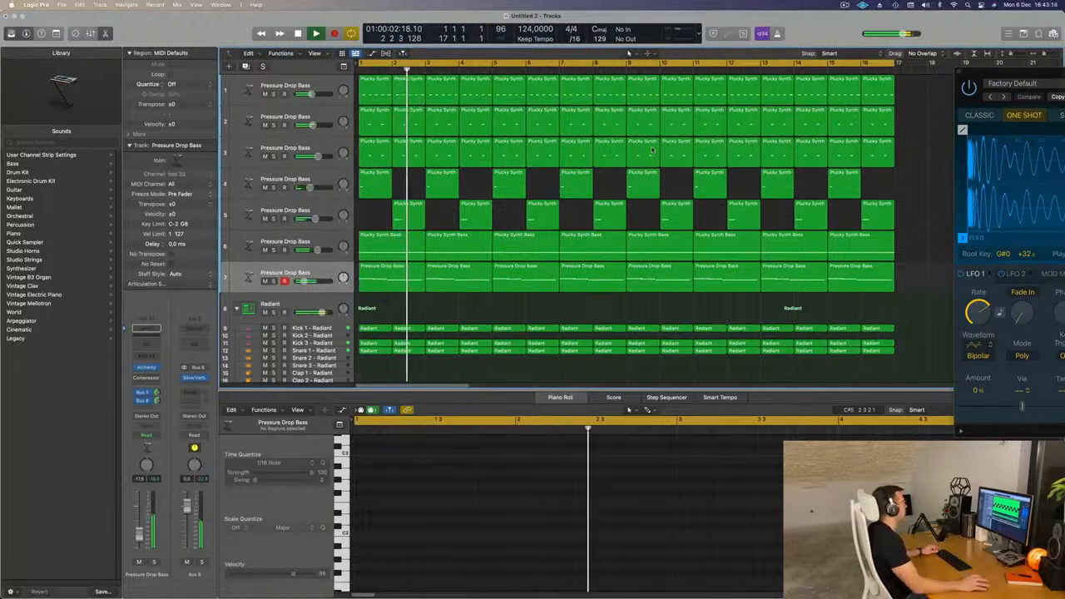
pyautogui.scroll(-1, 569, 188)
pyautogui.scroll(-3, 549, 187)
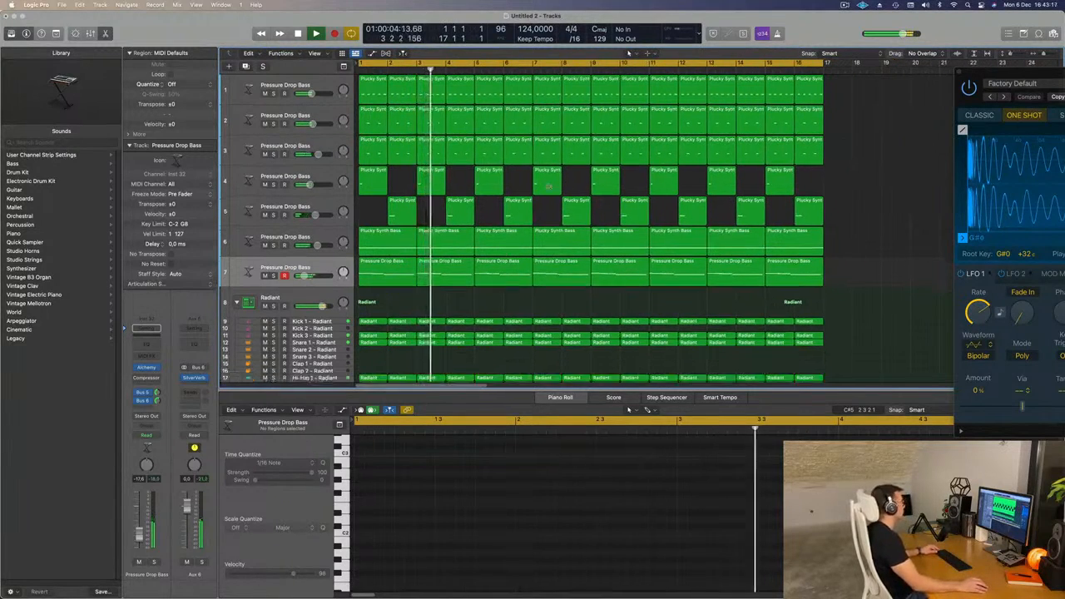
# Select all regions, color them by their tracks, and name them by their tracks.
pyautogui.scroll(-1, 550, 186)
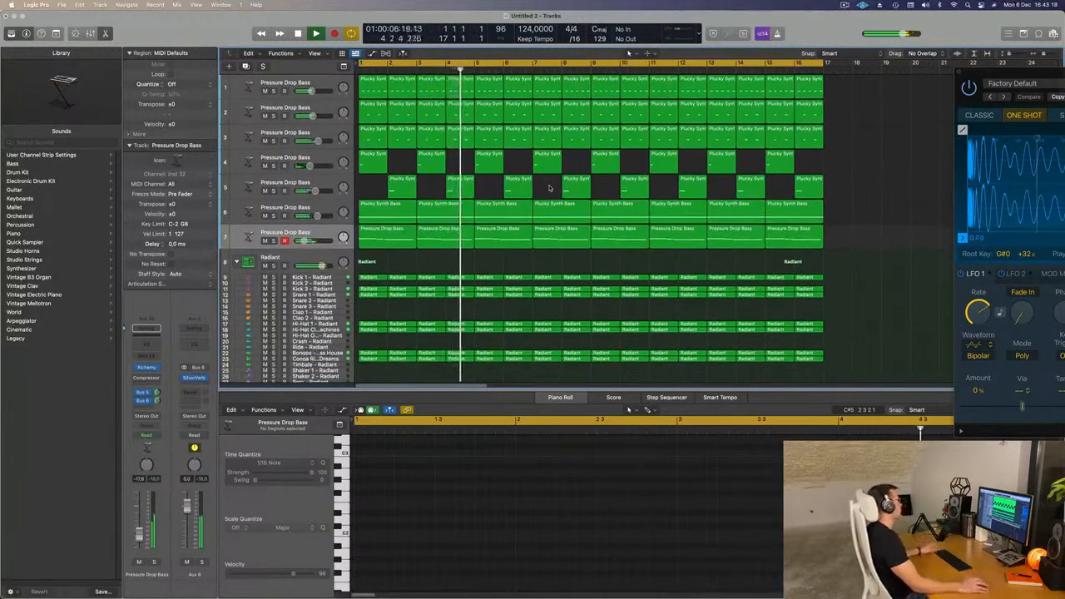
pyautogui.scroll(-3, 550, 188)
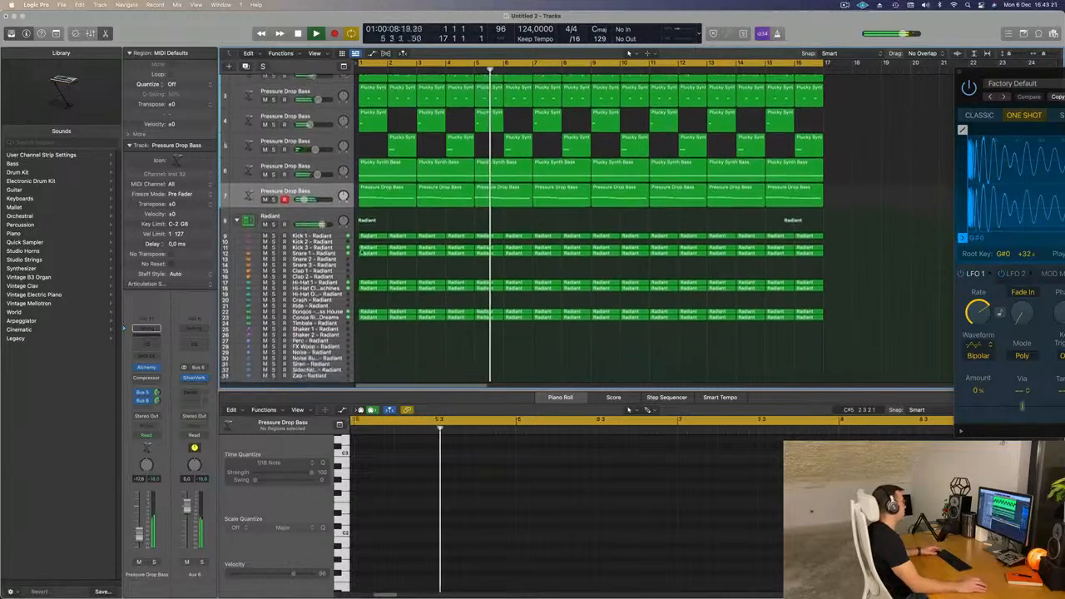
pyautogui.scroll(-3, 479, 275)
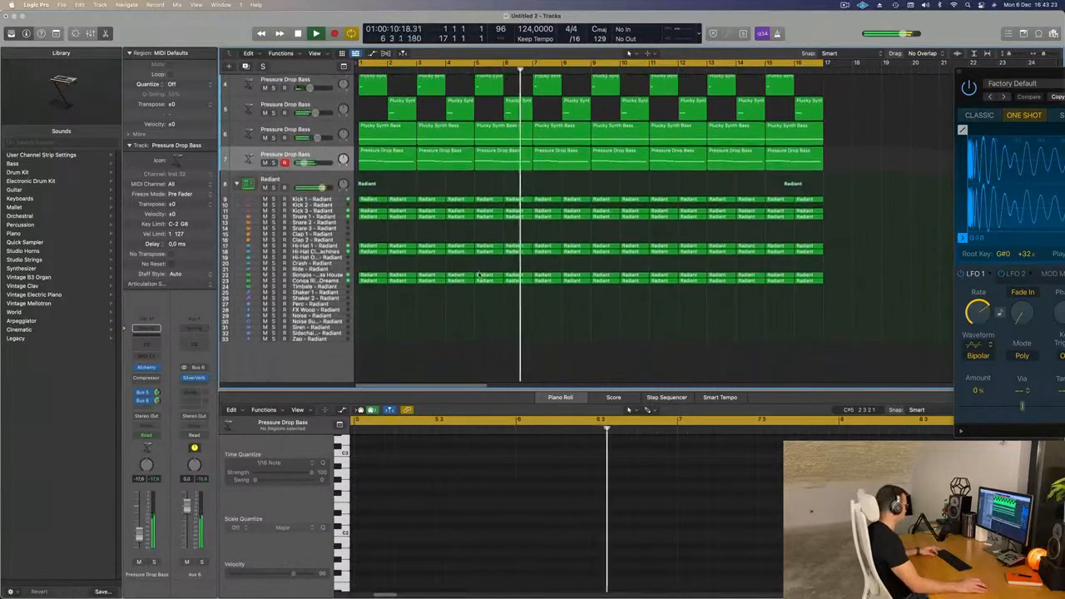
pyautogui.press('super+a')
pyautogui.rightClick(554, 200)
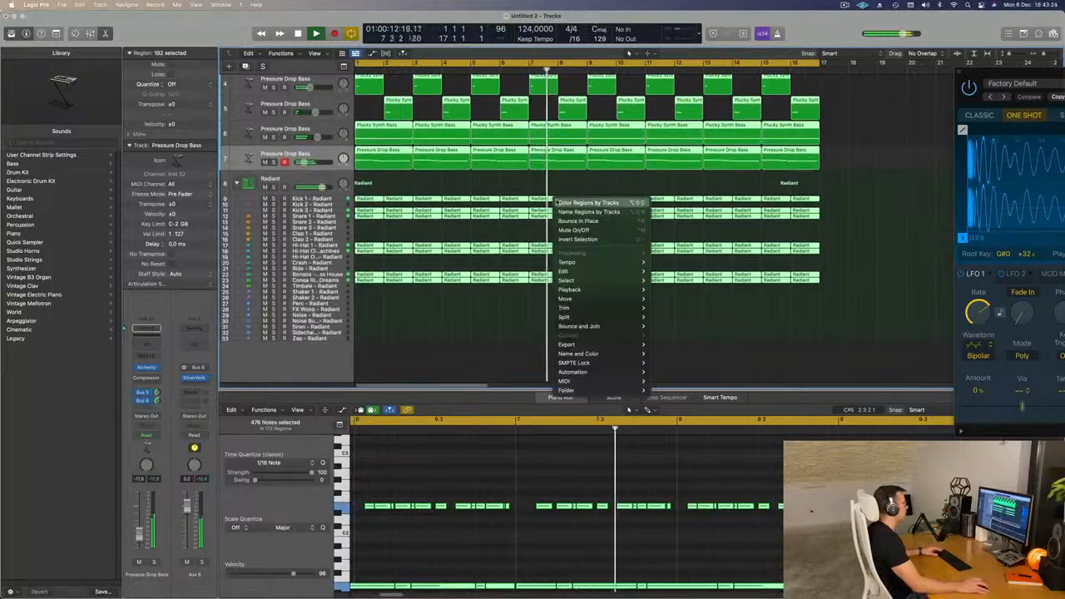
pyautogui.click(556, 202)
pyautogui.rightClick(539, 203)
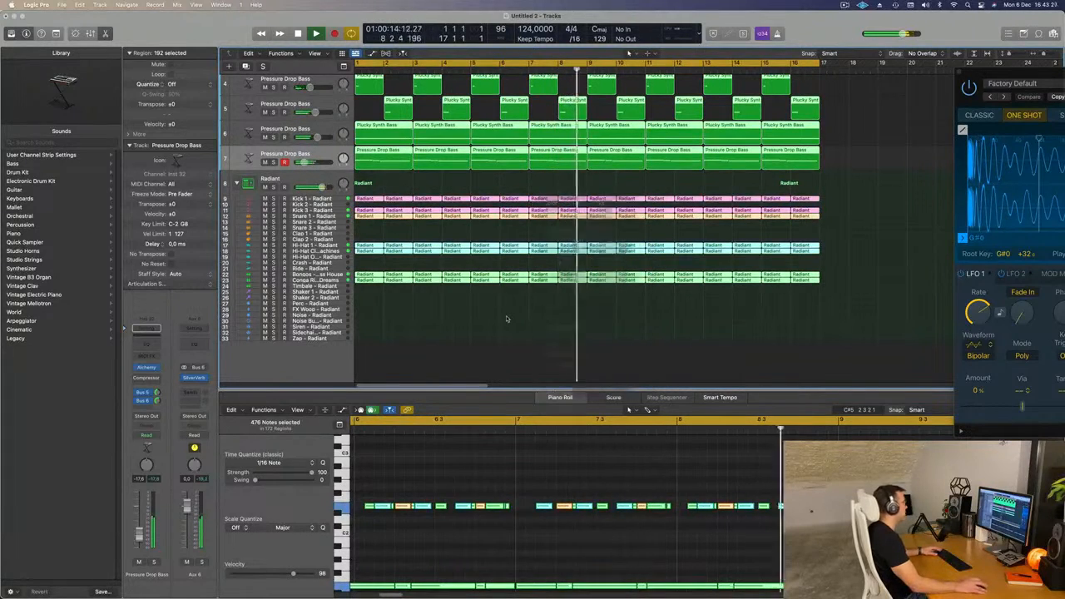
pyautogui.scroll(2, 478, 256)
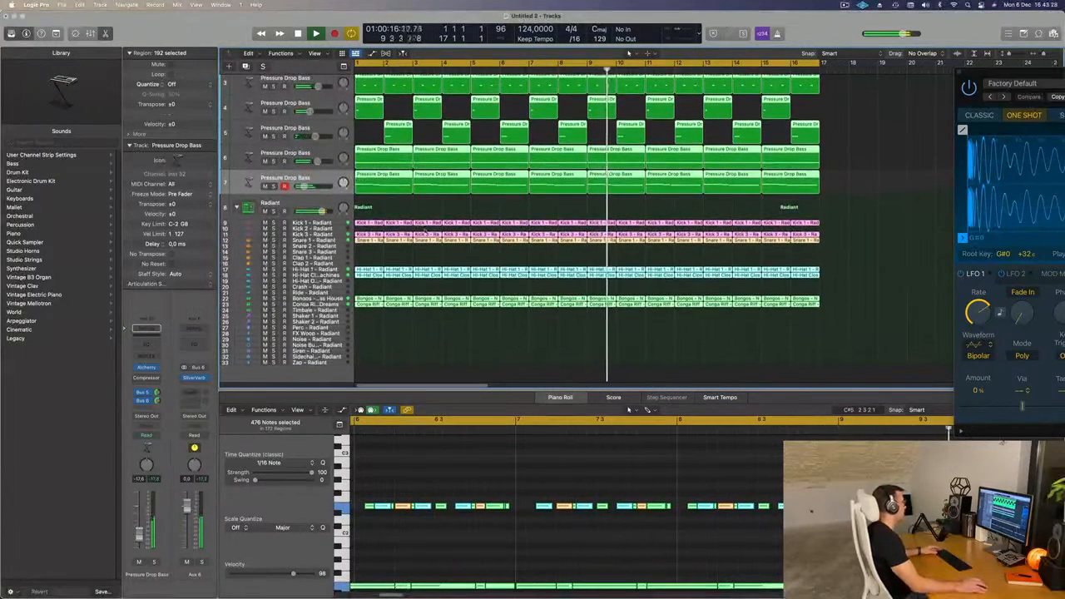
pyautogui.scroll(2, 454, 331)
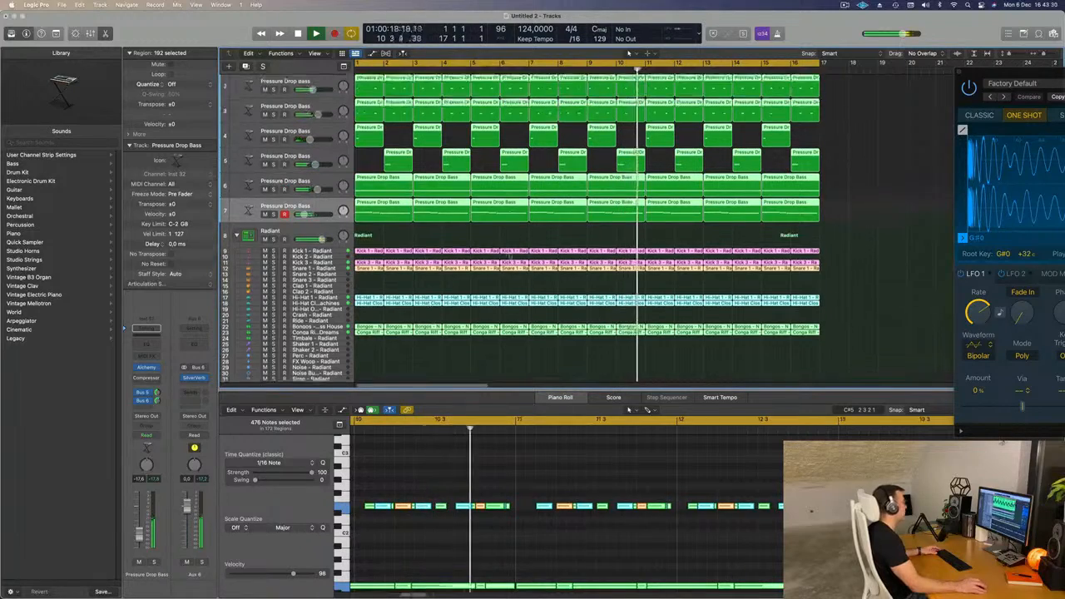
pyautogui.scroll(3, 443, 261)
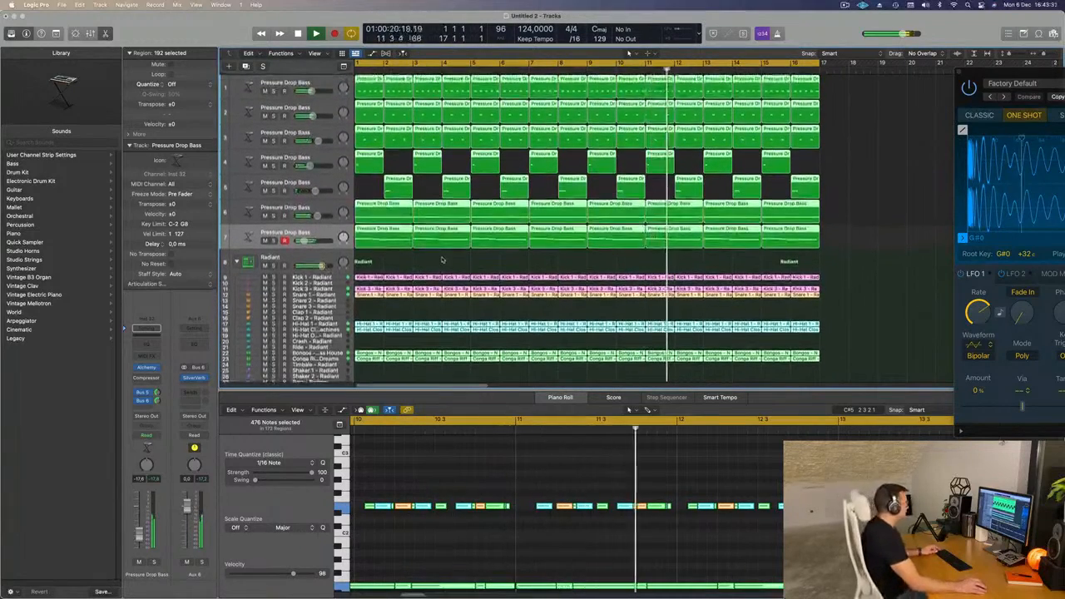